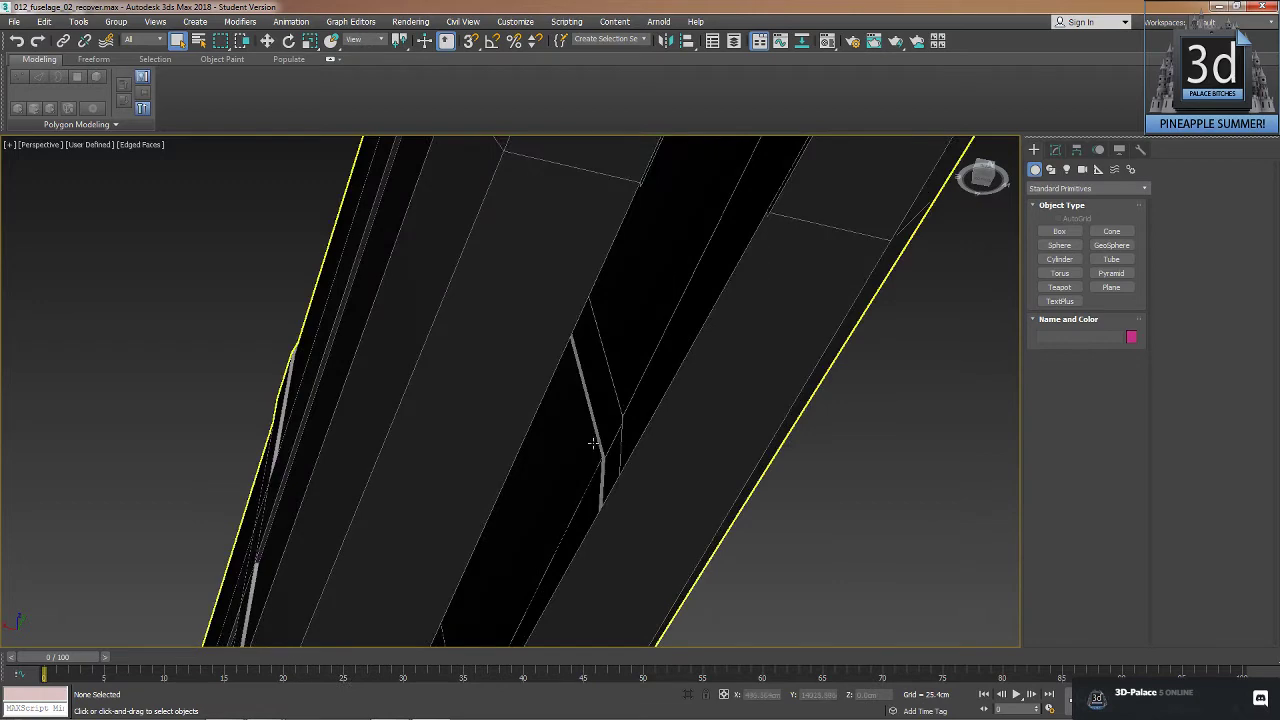
# - Select the Dirty_Auld_Frame fuselage and switch to editing its polygons around the long gap in the underside
pyautogui.scroll(-3, 631, 403)
pyautogui.moveTo(631, 403); pyautogui.dragTo(758, 446, button='middle')
pyautogui.scroll(2, 758, 446)
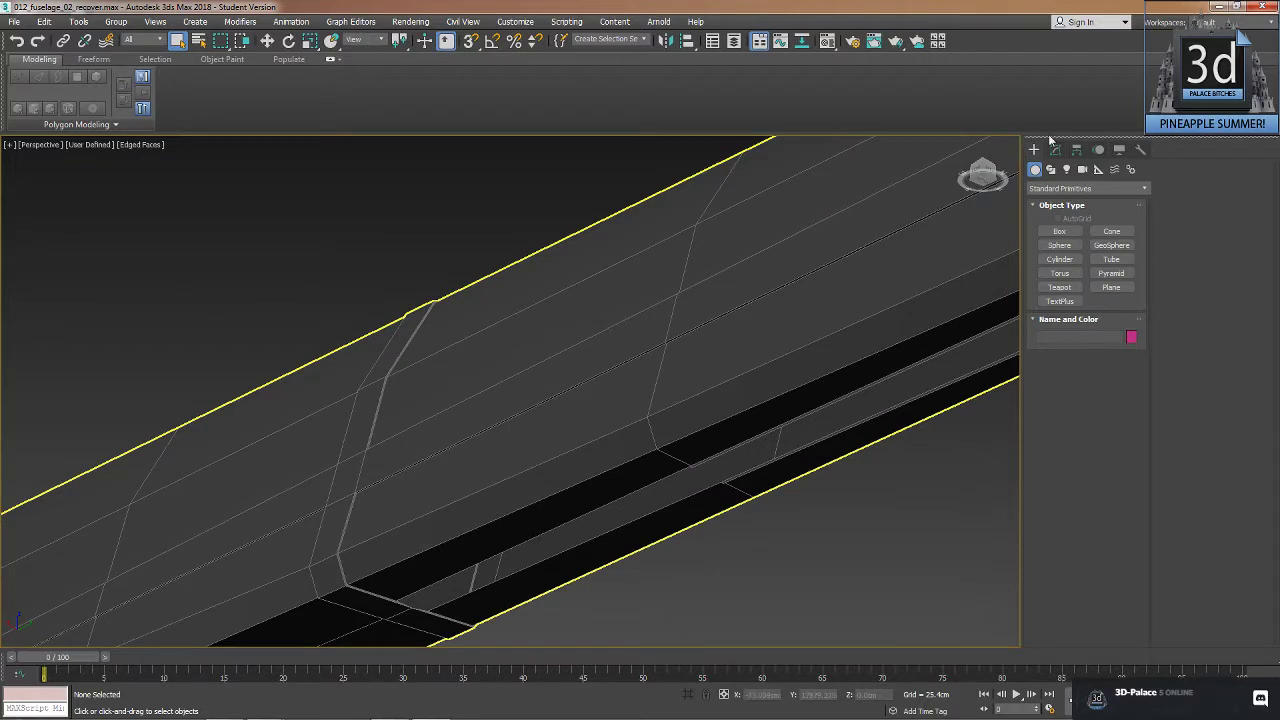
pyautogui.click(1055, 149)
pyautogui.click(818, 405)
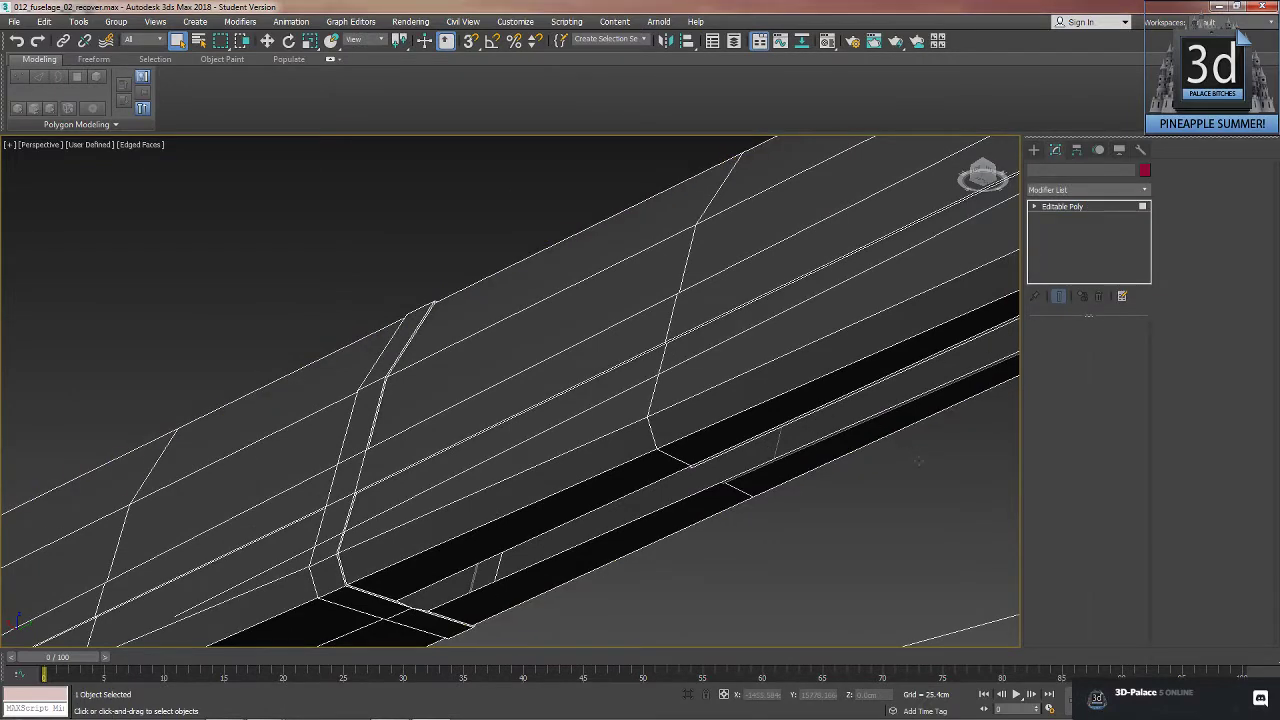
pyautogui.rightClick(880, 464)
pyautogui.click(800, 526)
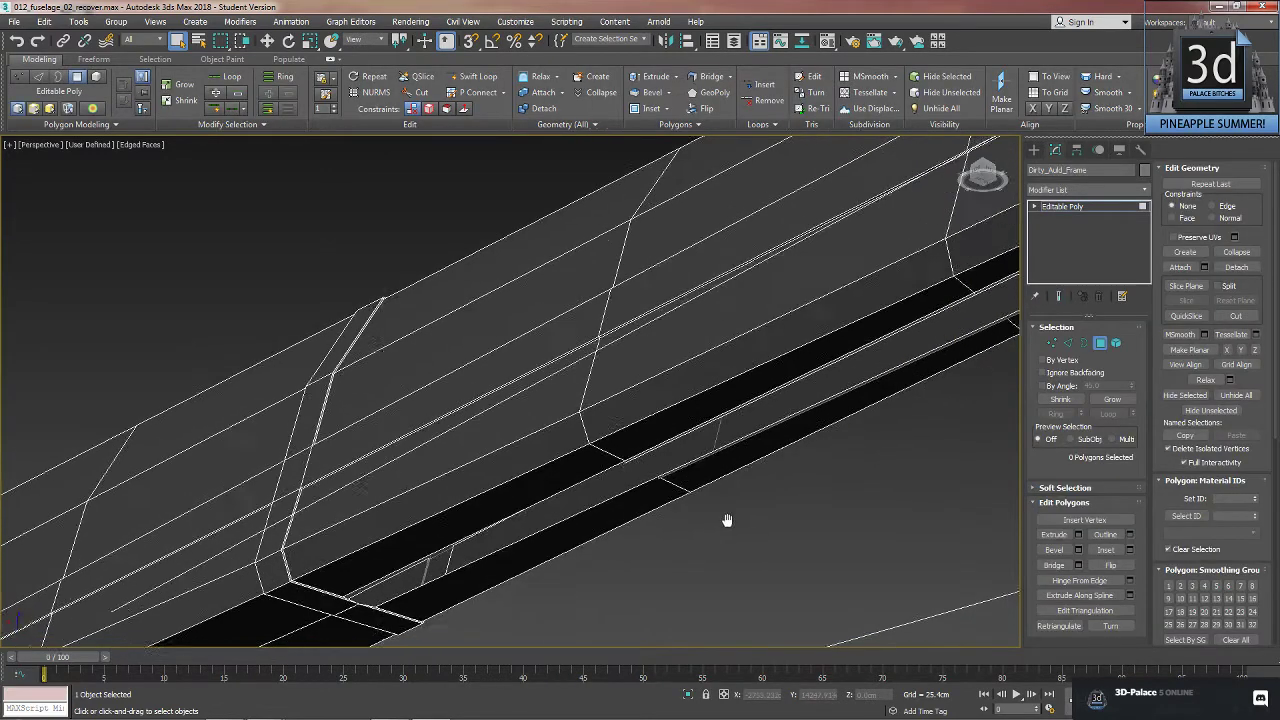
pyautogui.moveTo(727, 520); pyautogui.dragTo(706, 520, button='middle')
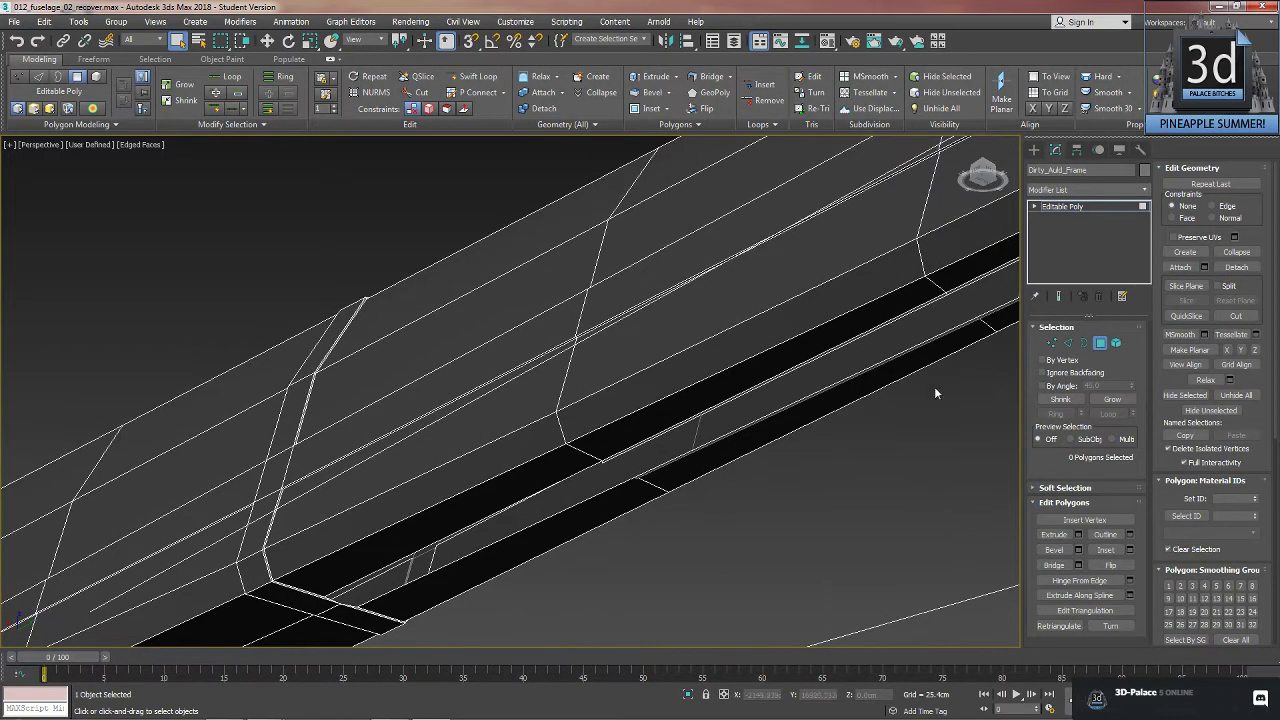
# - Delete the four narrow polygons lining both sides of the underside gap along two neighbouring fuselage sections
pyautogui.click(690, 416)
pyautogui.click(691, 414)
pyautogui.click(694, 417)
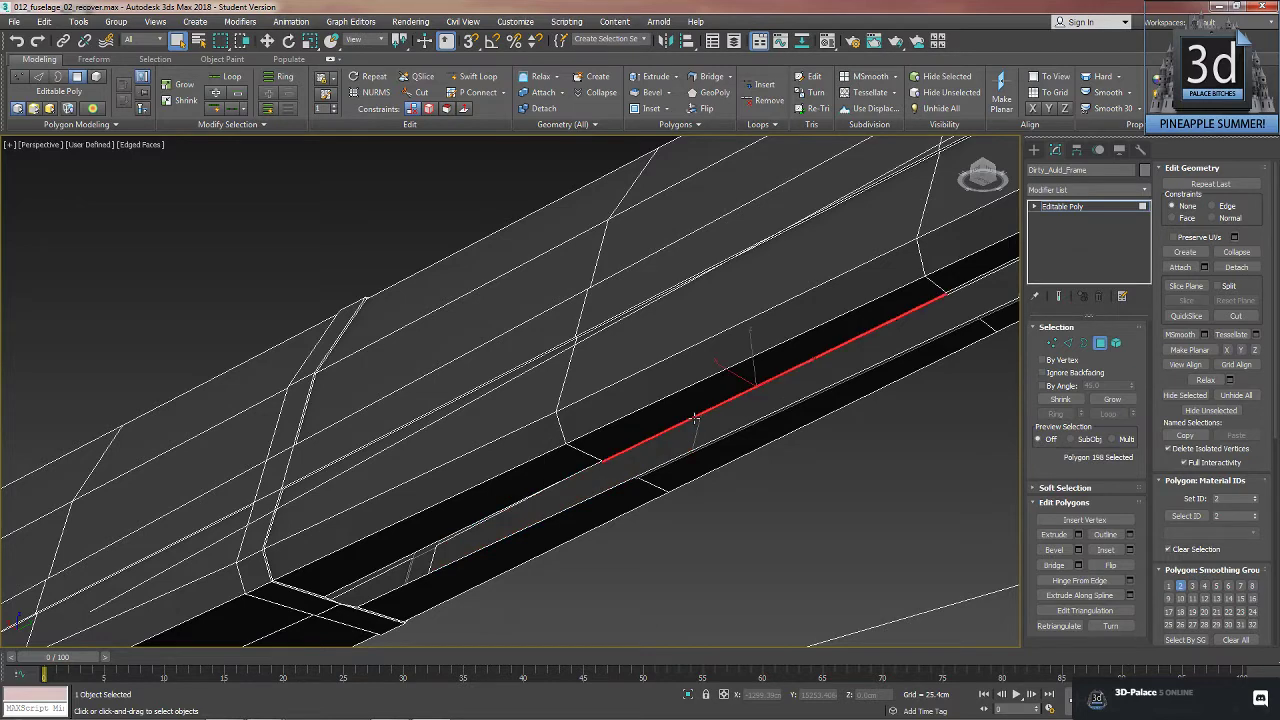
pyautogui.keyDown('ctrl'); pyautogui.click(716, 440); pyautogui.keyUp('ctrl')
pyautogui.moveTo(716, 440); pyautogui.dragTo(748, 466, button='middle')
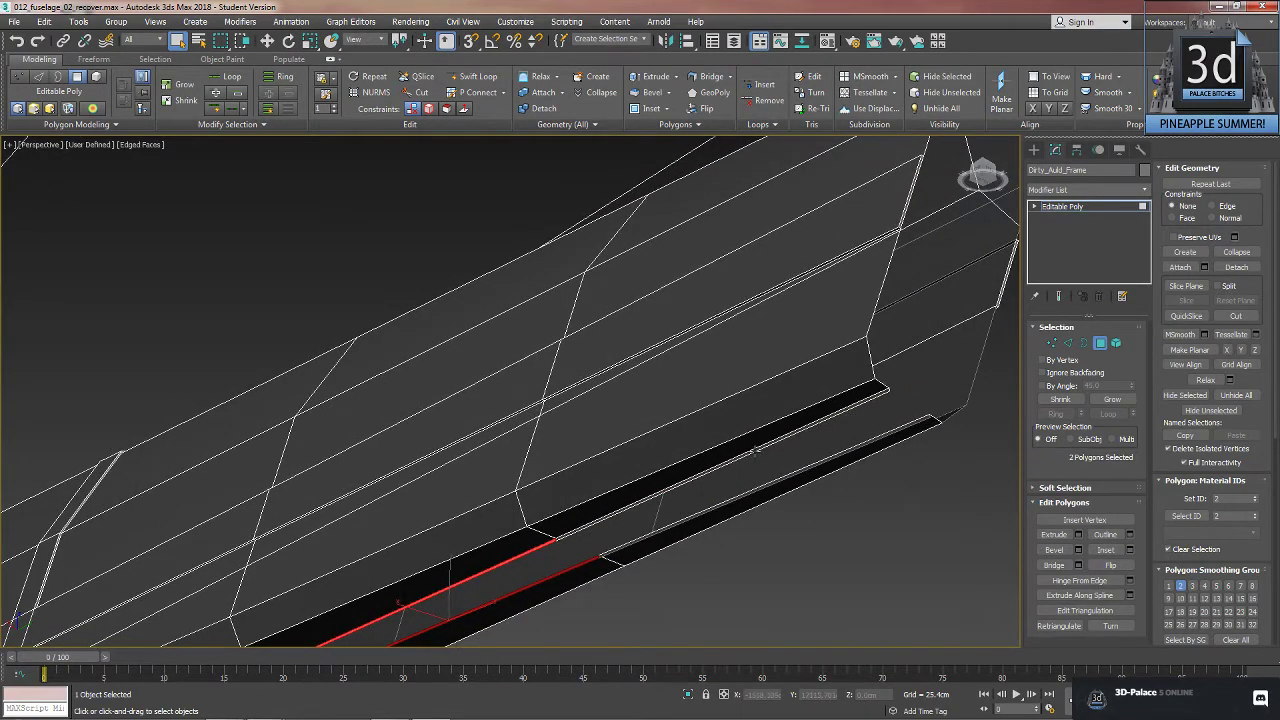
pyautogui.keyDown('ctrl'); pyautogui.click(755, 451); pyautogui.keyUp('ctrl')
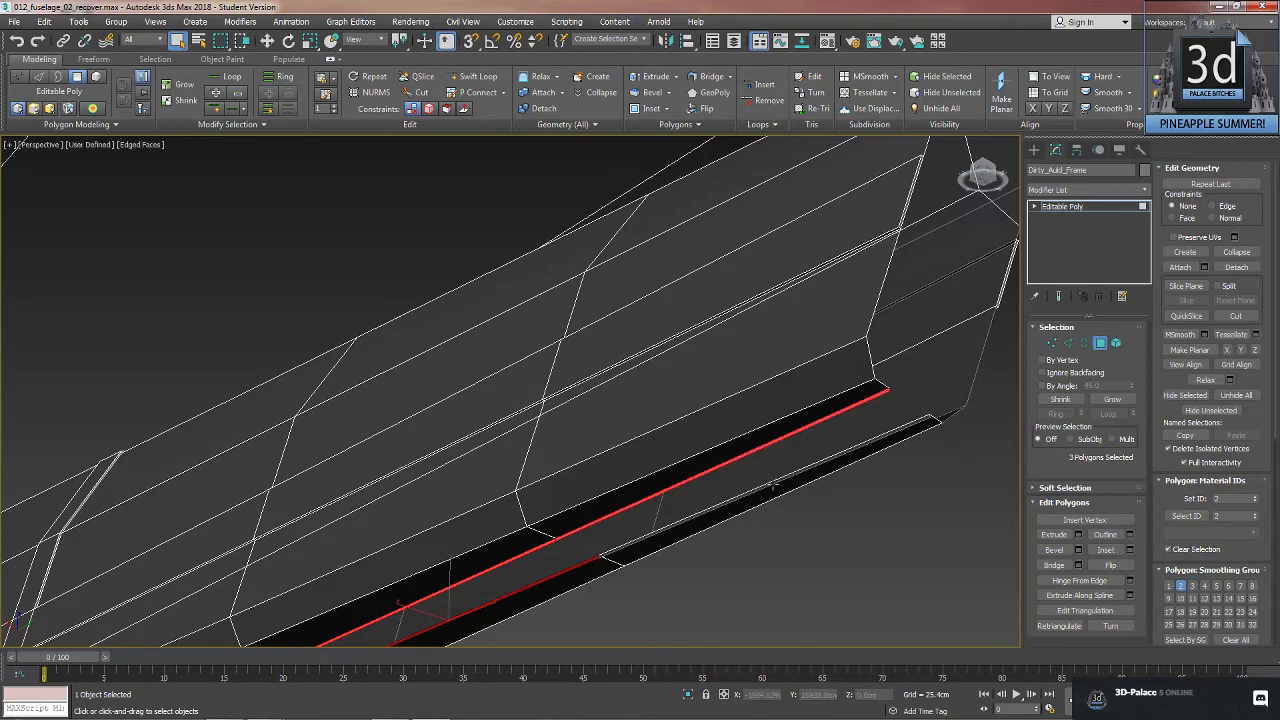
pyautogui.keyDown('ctrl'); pyautogui.click(773, 485); pyautogui.keyUp('ctrl')
pyautogui.press('Delete')
# - Collapse the two opposite vertices at the underside gap's end beside the double edge loop into one vertex
pyautogui.moveTo(688, 486); pyautogui.dragTo(690, 362, button='middle')
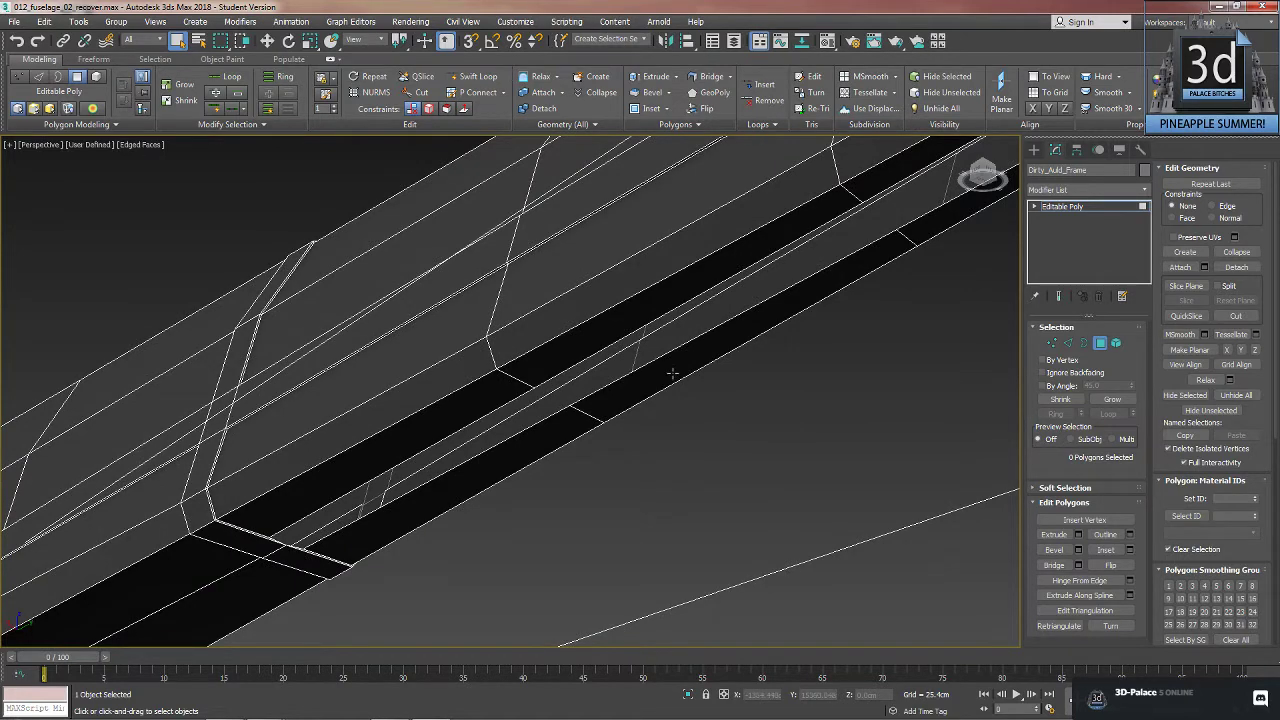
pyautogui.moveTo(677, 373); pyautogui.dragTo(654, 398, button='middle')
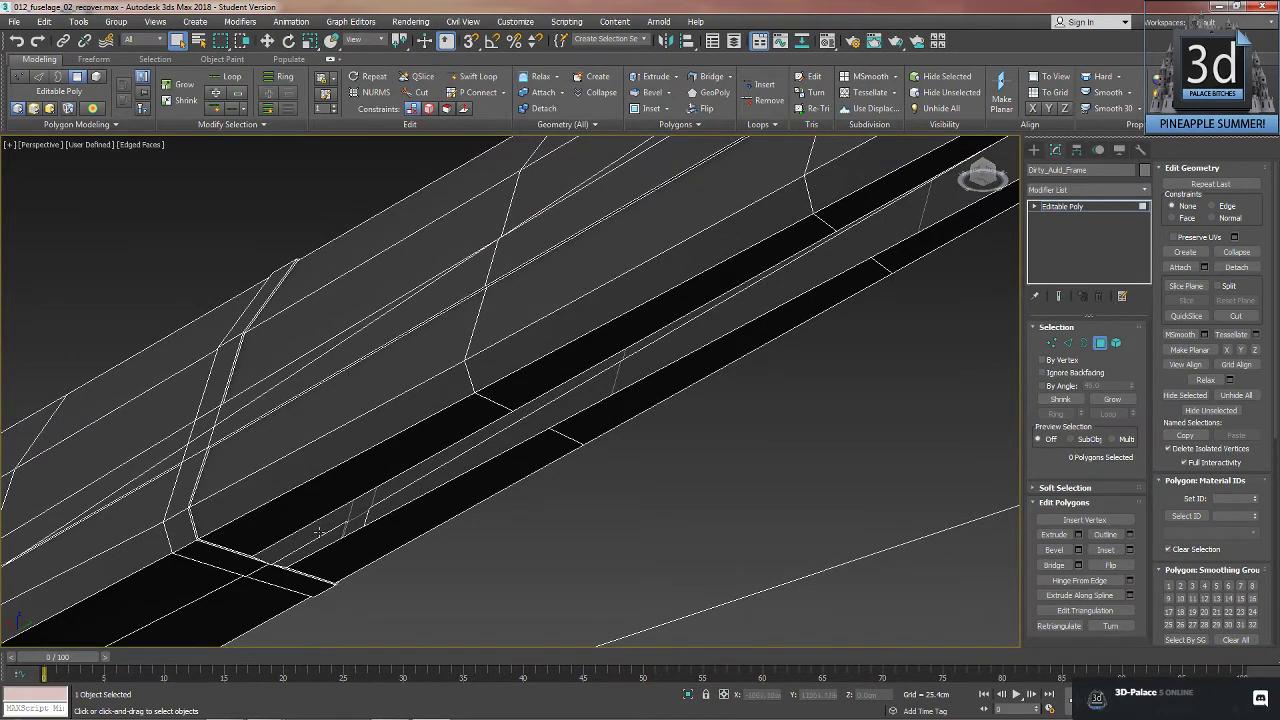
pyautogui.scroll(5, 405, 400)
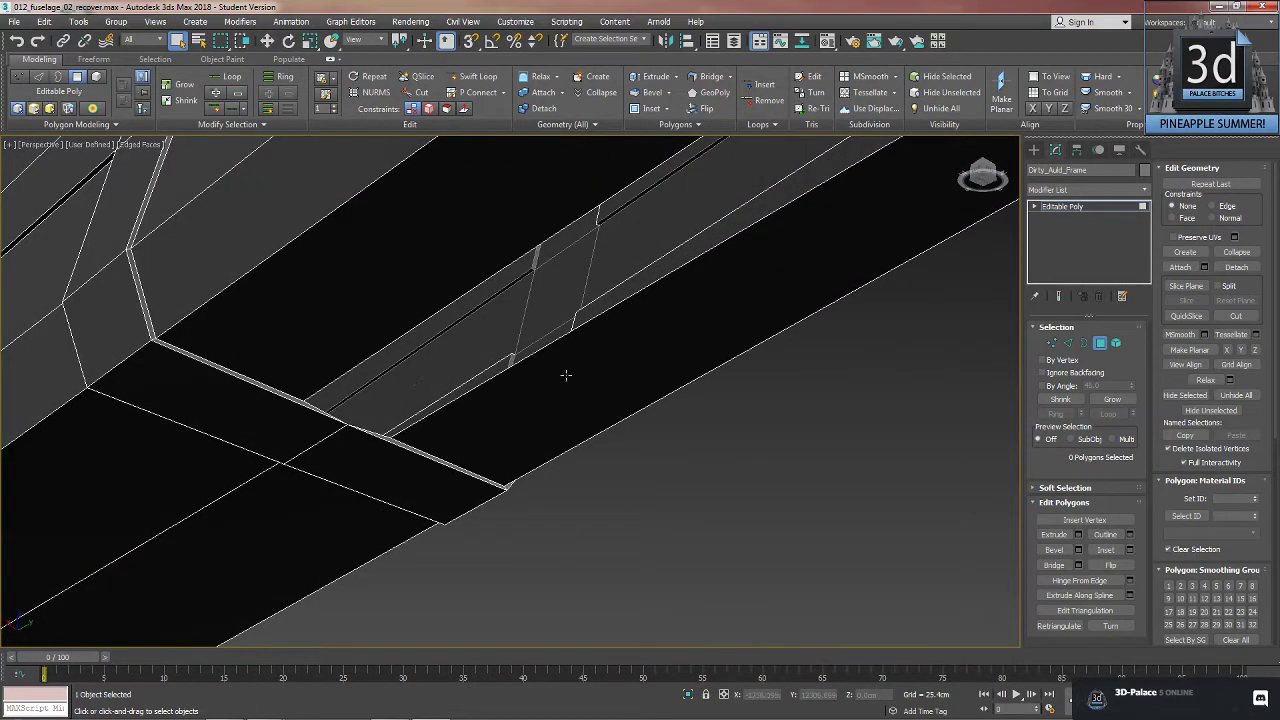
pyautogui.click(1051, 343)
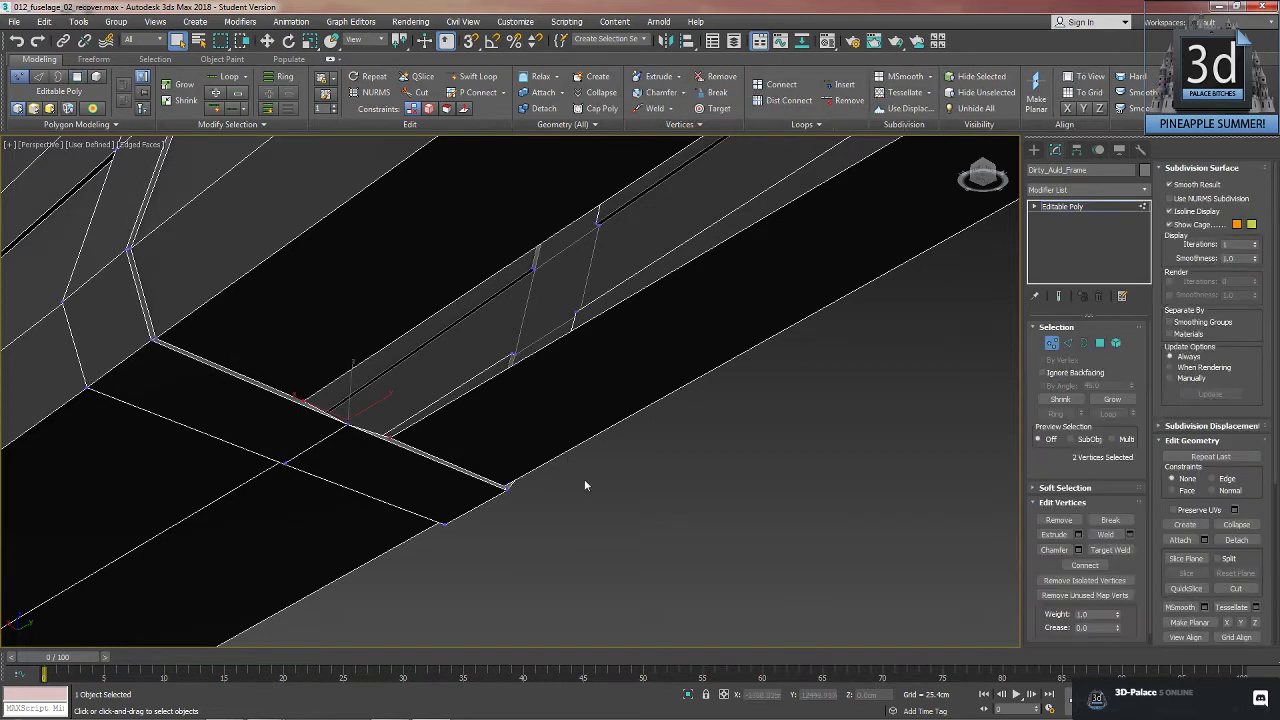
pyautogui.click(302, 400)
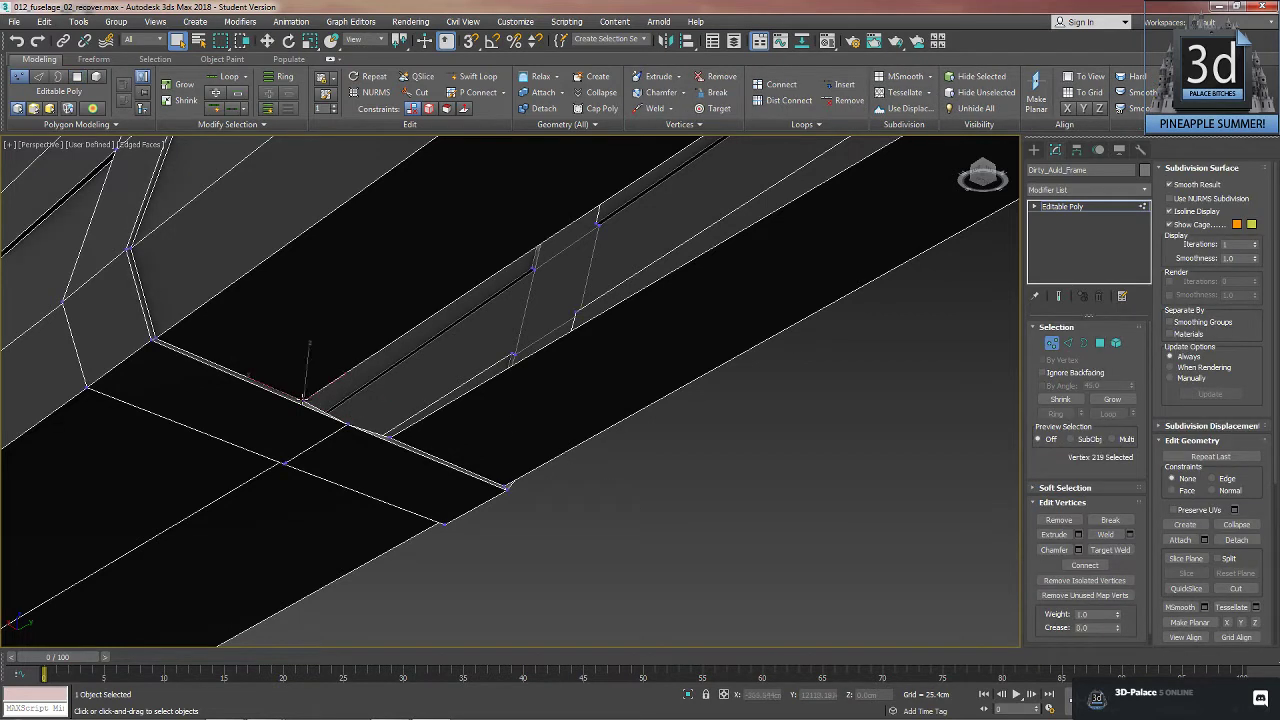
pyautogui.keyDown('ctrl'); pyautogui.click(388, 435); pyautogui.keyUp('ctrl')
pyautogui.click(1191, 169)
pyautogui.click(1236, 267)
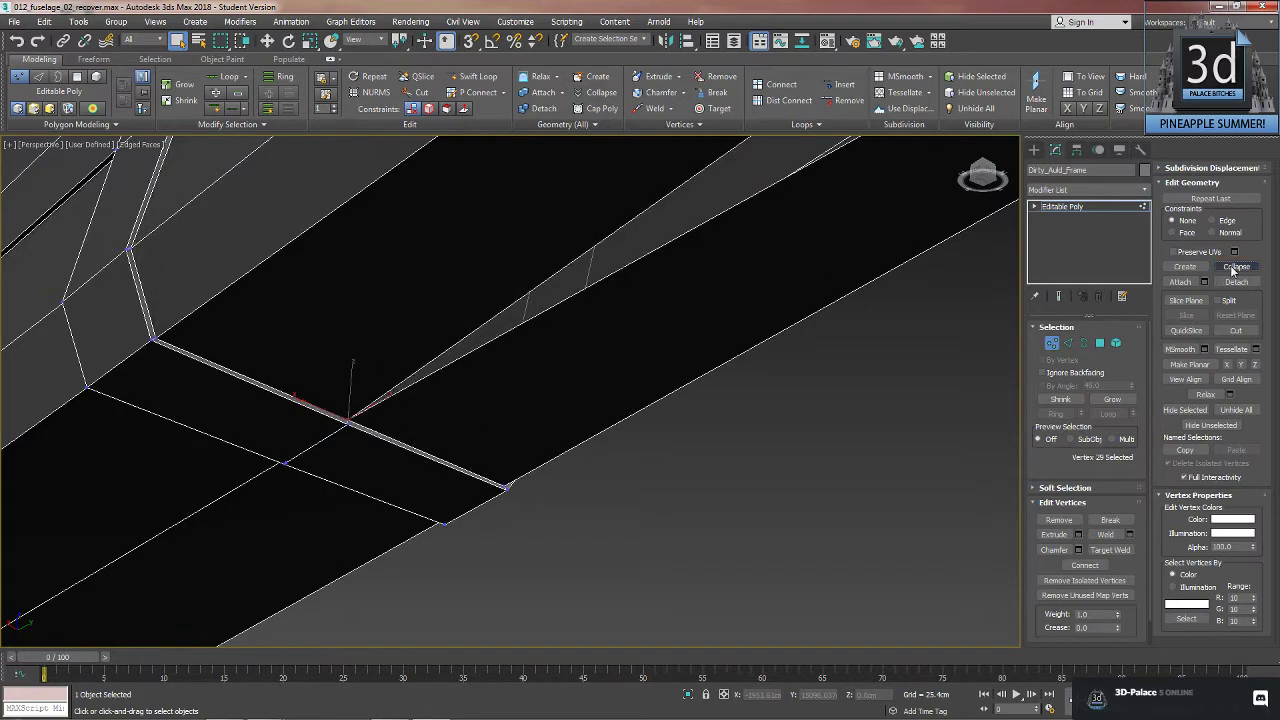
# - Collapse the next two pairs of opposite vertices along the underside gap, each pair into a single vertex
pyautogui.moveTo(789, 320); pyautogui.dragTo(386, 576, button='middle')
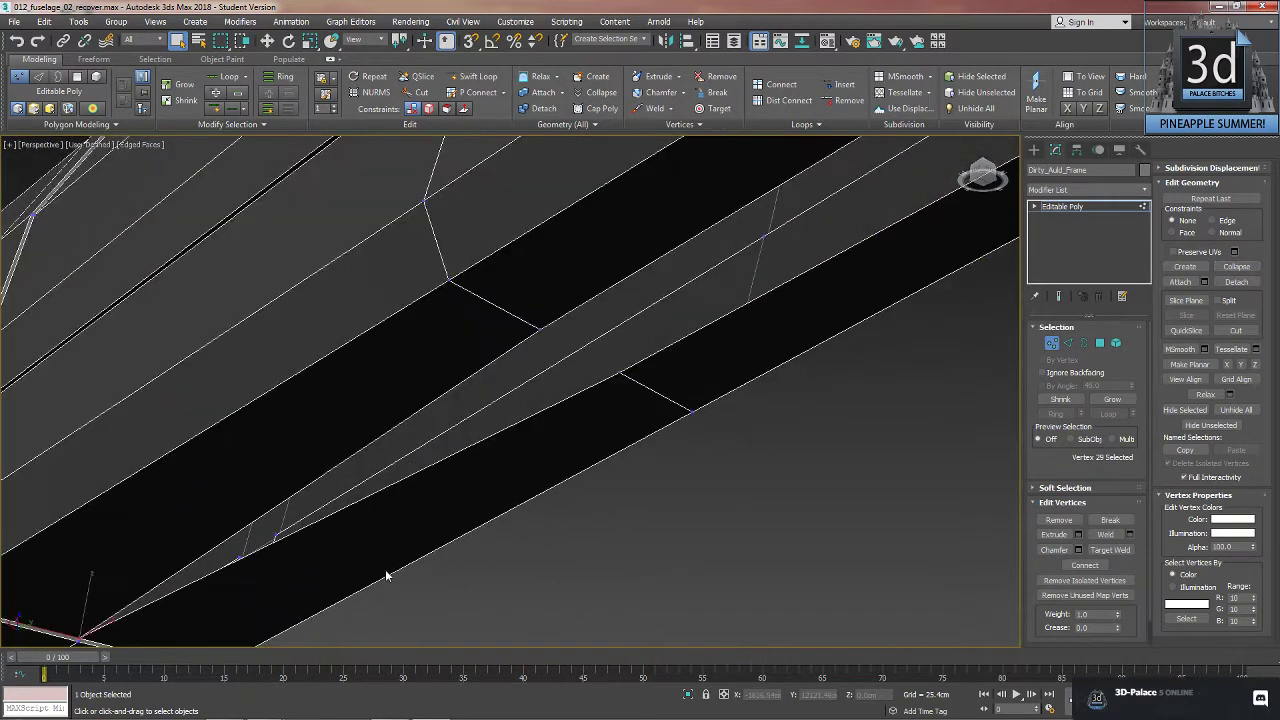
pyautogui.scroll(-3, 386, 576)
pyautogui.click(473, 428)
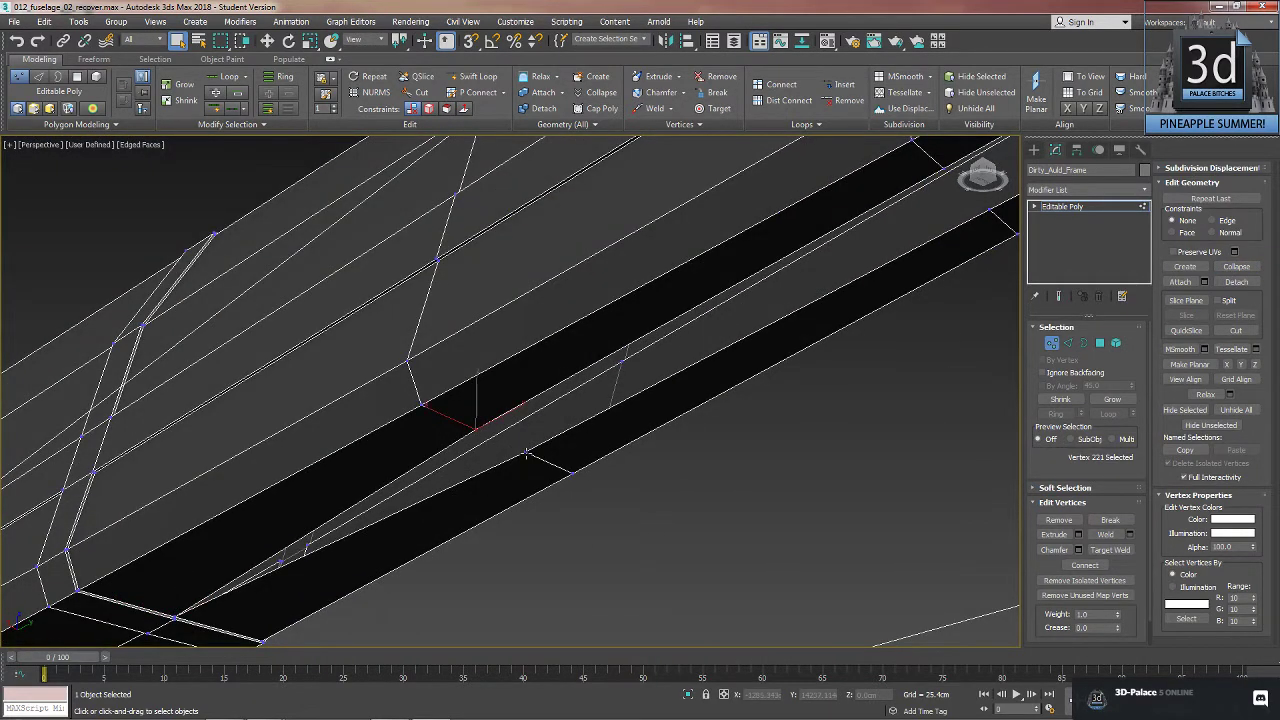
pyautogui.keyDown('ctrl'); pyautogui.click(526, 452); pyautogui.keyUp('ctrl')
pyautogui.click(1236, 267)
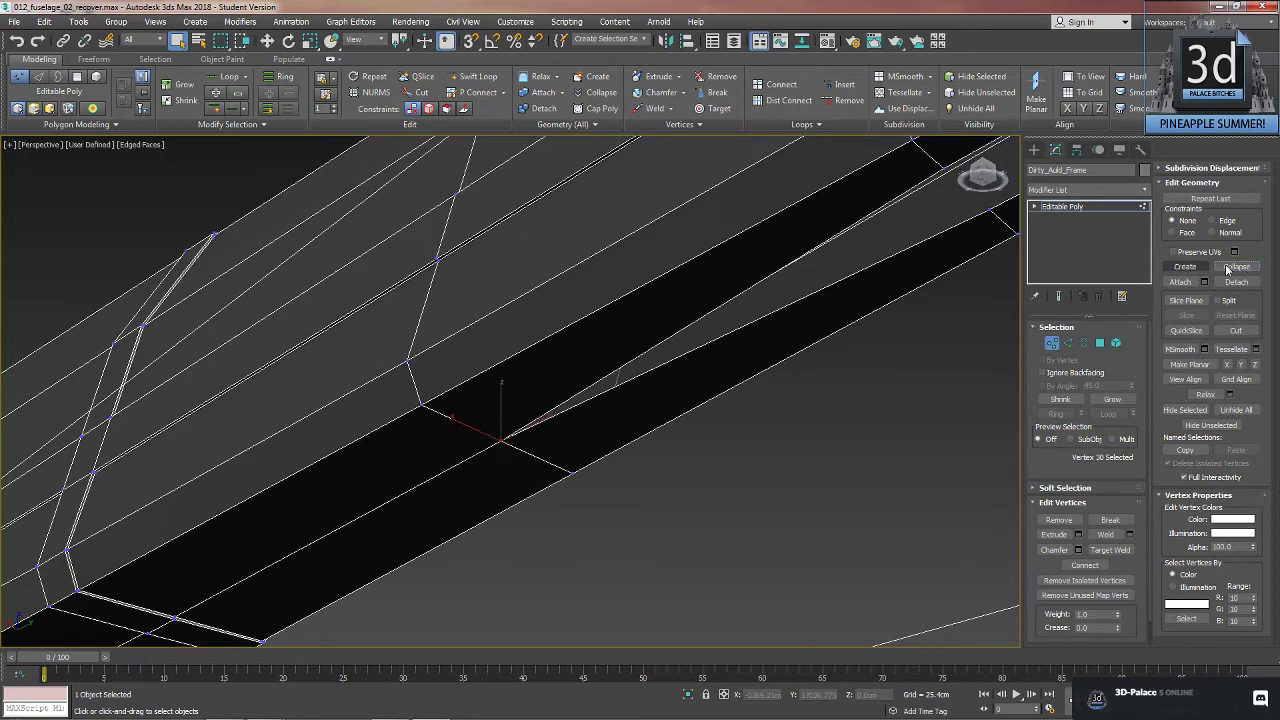
pyautogui.moveTo(840, 350)
pyautogui.mouseDown(button='middle')
pyautogui.moveTo(757, 394)
pyautogui.moveTo(736, 433)
pyautogui.moveTo(818, 343)
pyautogui.mouseUp(button='middle')
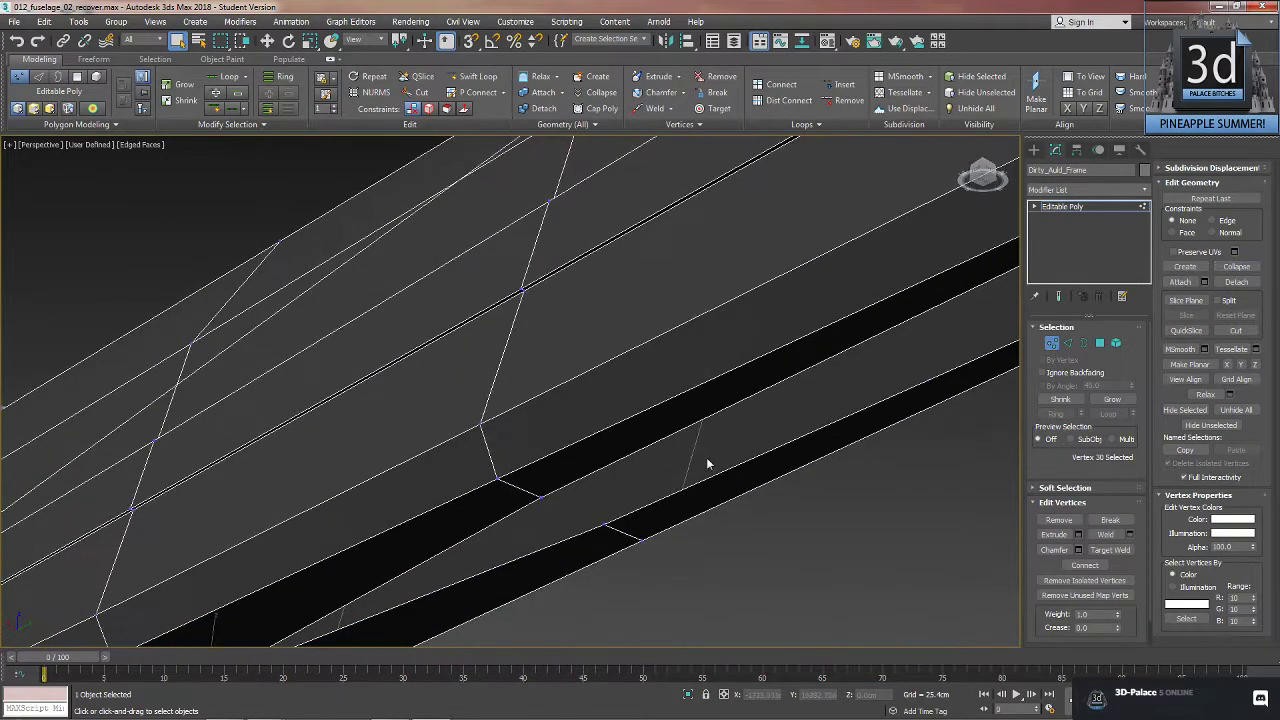
pyautogui.click(539, 497)
pyautogui.keyDown('ctrl'); pyautogui.click(604, 522); pyautogui.keyUp('ctrl')
pyautogui.click(1237, 267)
# - Collapse the last pair of opposite vertices at the far end of the underside gap and clear the selection
pyautogui.scroll(5, 786, 409)
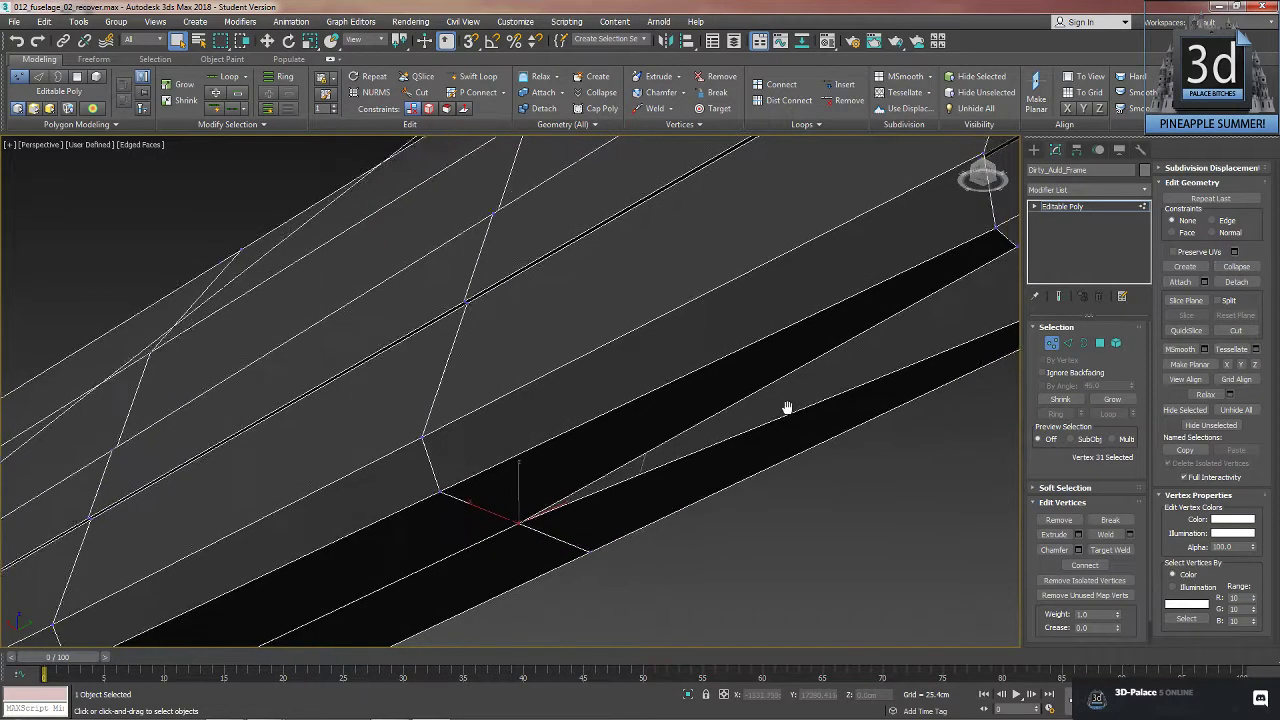
pyautogui.click(772, 324)
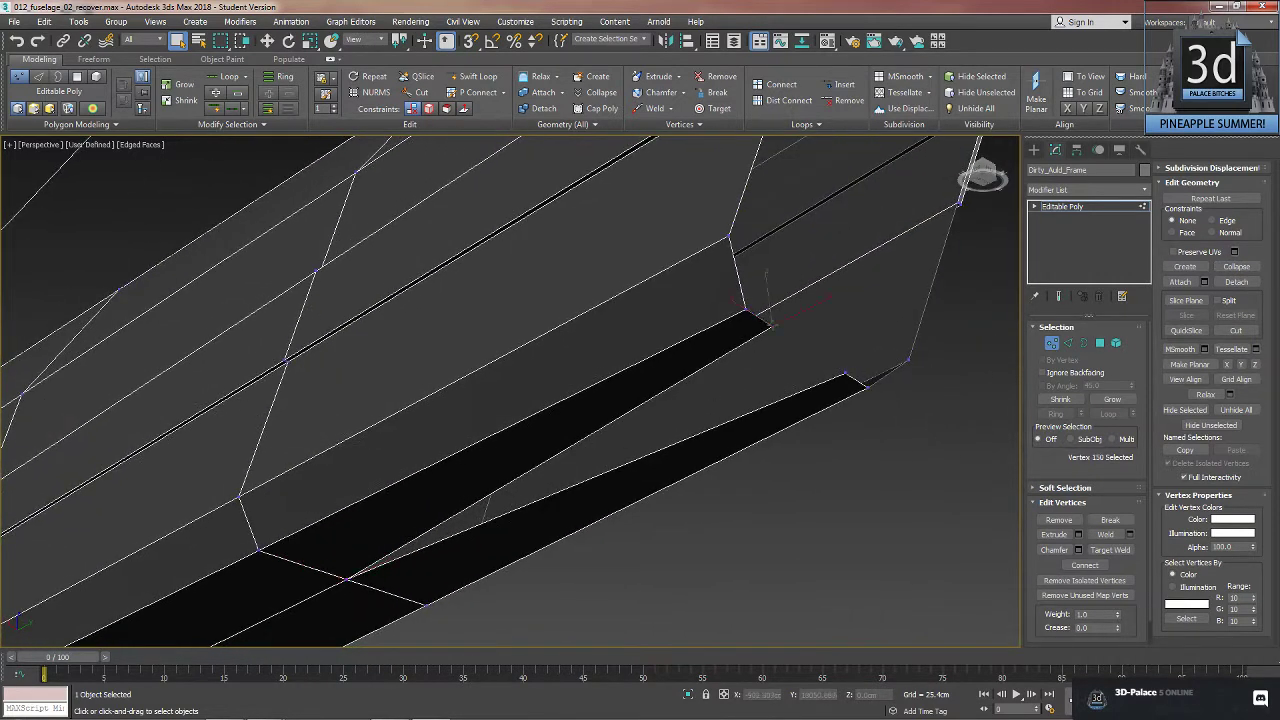
pyautogui.keyDown('ctrl'); pyautogui.click(852, 373); pyautogui.keyUp('ctrl')
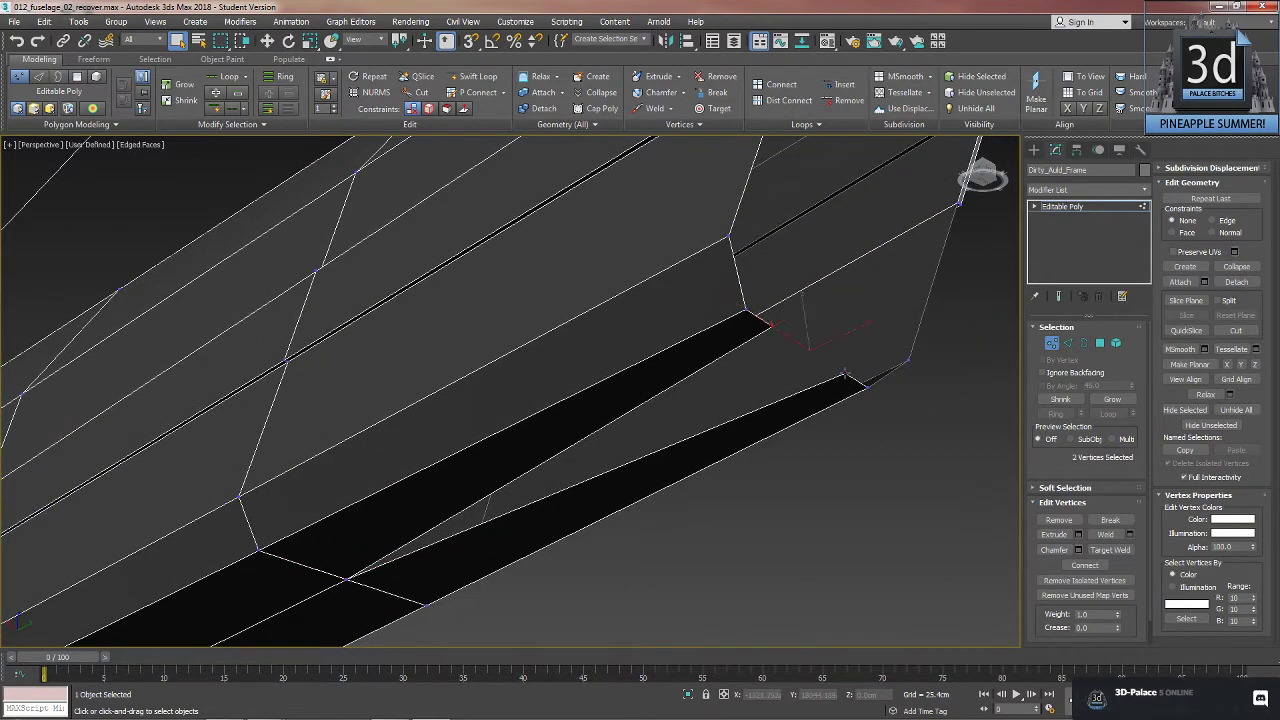
pyautogui.click(1236, 267)
pyautogui.click(802, 491)
# - Select the two long inner rim edges on opposite sides of the cockpit opening
pyautogui.moveTo(665, 630); pyautogui.dragTo(757, 457, button='middle')
pyautogui.scroll(-5, 840, 515)
pyautogui.scroll(8, 757, 457)
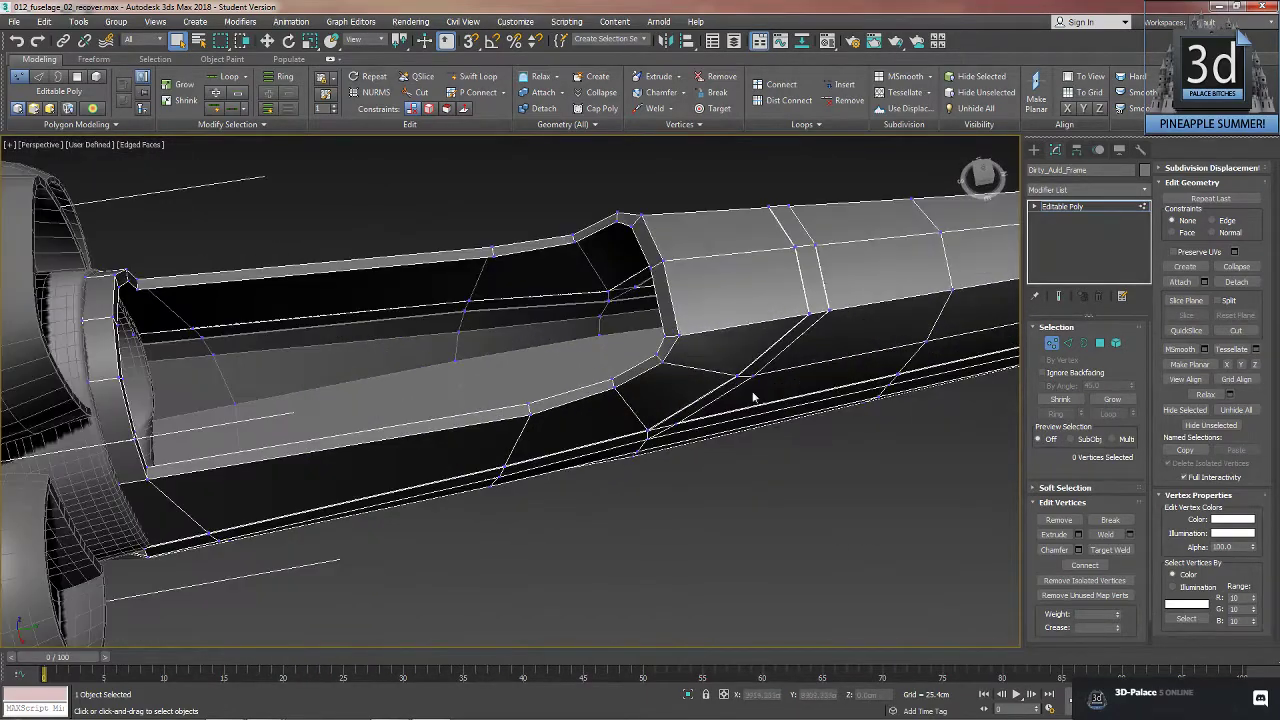
pyautogui.keyDown('alt'); pyautogui.moveTo(735, 385); pyautogui.dragTo(734, 375, button='middle'); pyautogui.keyUp('alt')
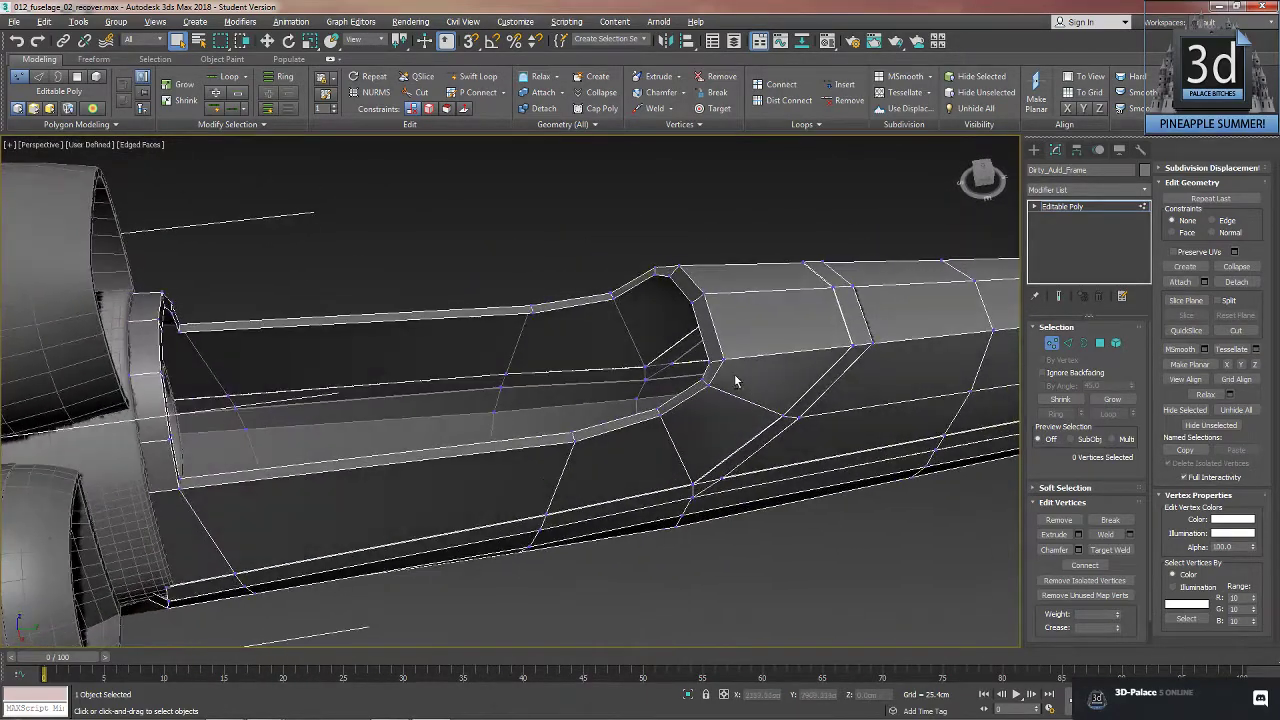
pyautogui.keyDown('alt'); pyautogui.moveTo(617, 357); pyautogui.dragTo(585, 406, button='middle'); pyautogui.keyUp('alt')
pyautogui.scroll(3, 577, 382)
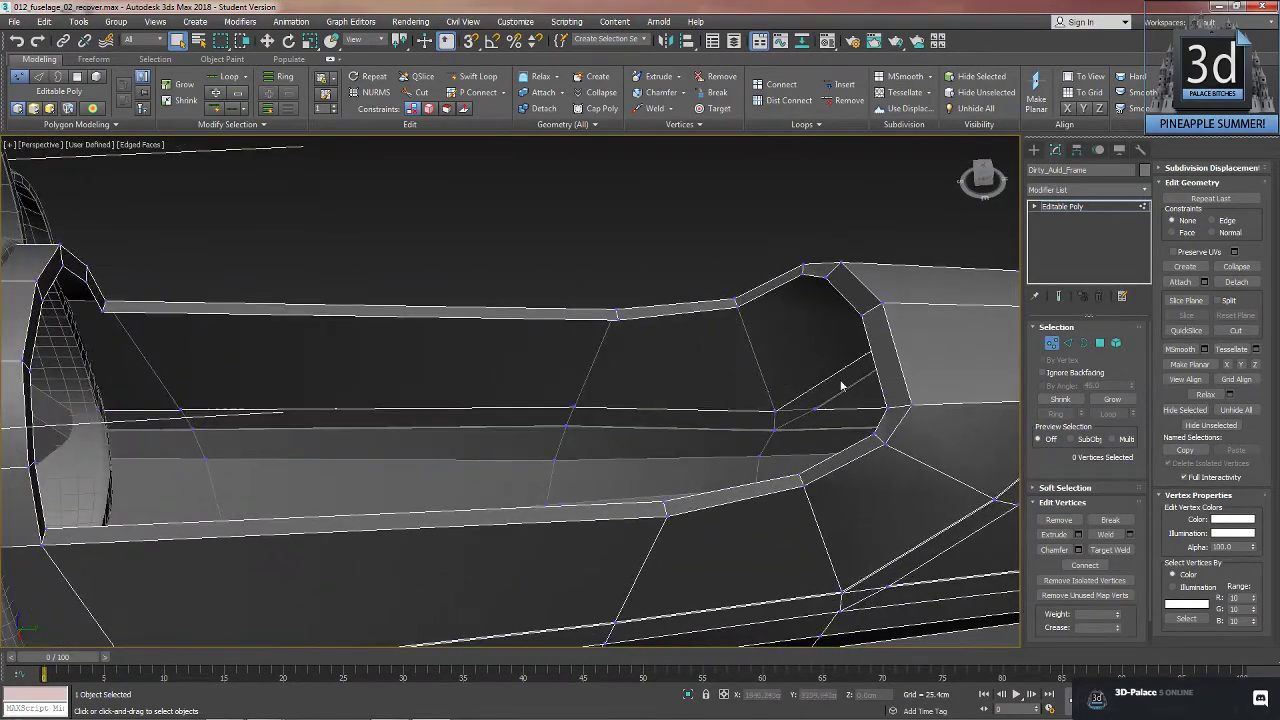
pyautogui.click(1068, 343)
pyautogui.click(473, 317)
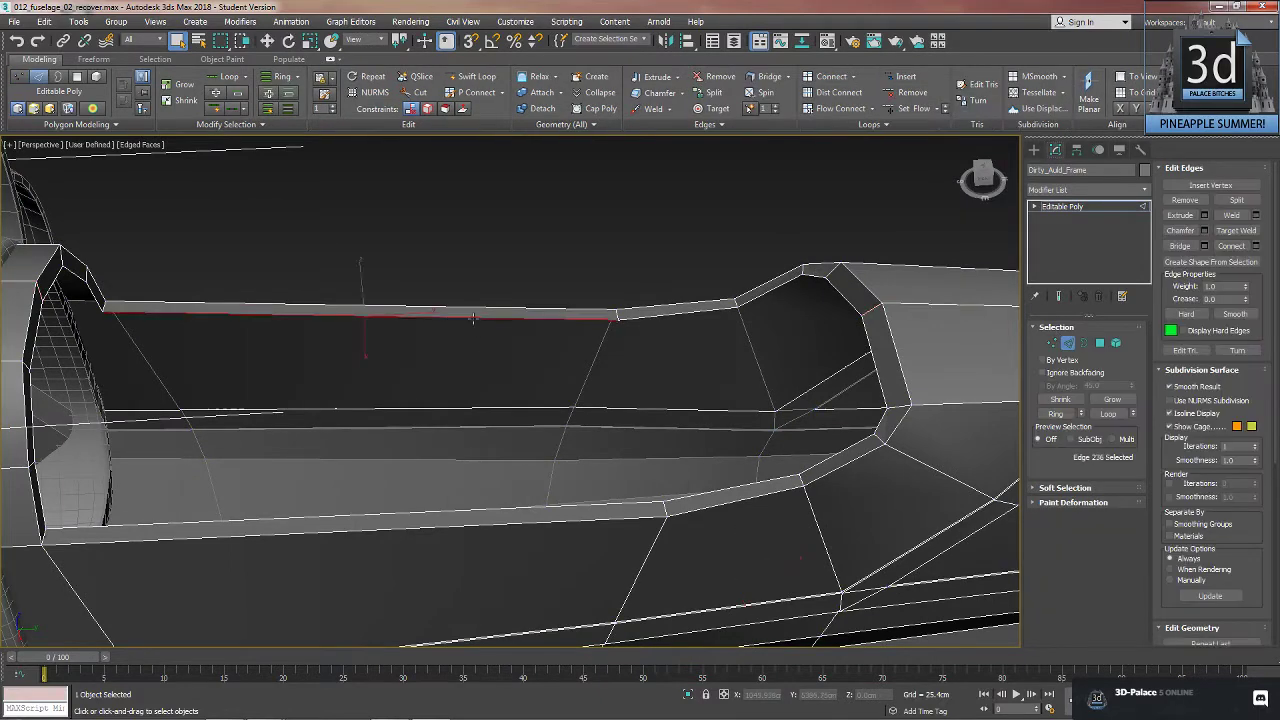
pyautogui.keyDown('ctrl'); pyautogui.click(453, 510); pyautogui.keyUp('ctrl')
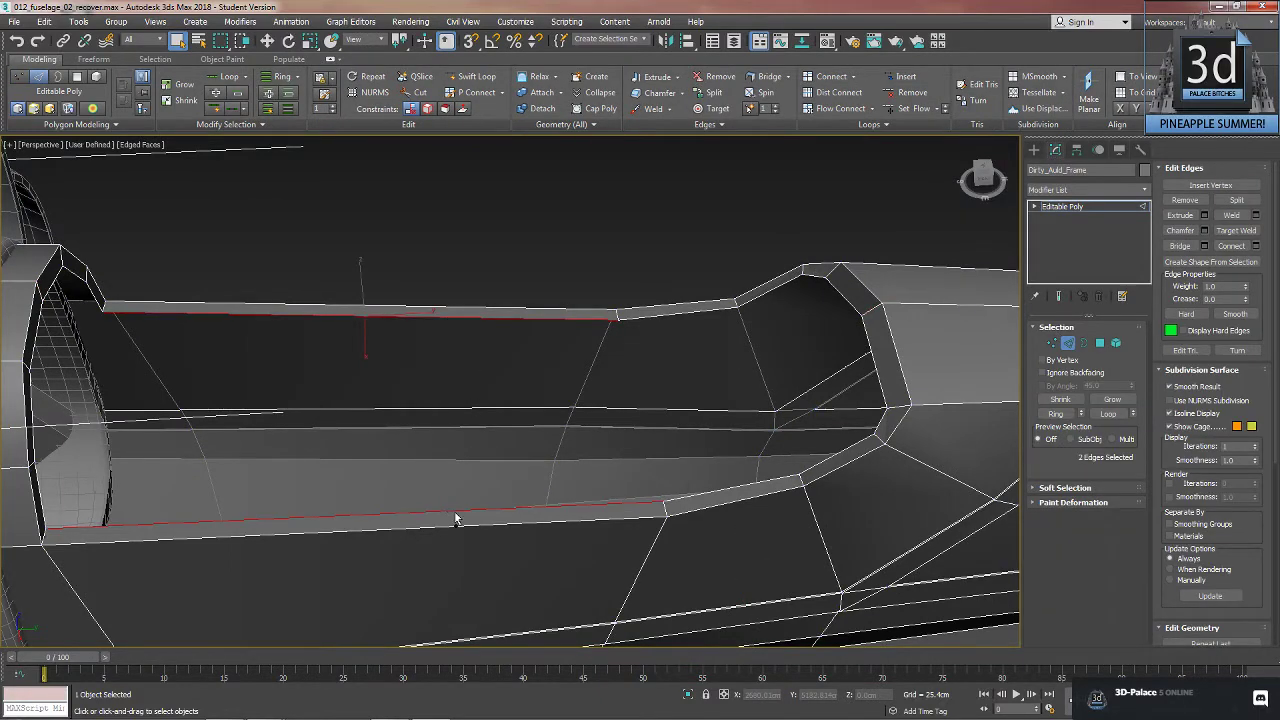
# - Add the adjoining inner rim edge on each side and extend all four edges straight down as inner cockpit walls
pyautogui.moveTo(454, 518); pyautogui.dragTo(660, 443, button='middle')
pyautogui.scroll(-5, 463, 480)
pyautogui.scroll(6, 589, 455)
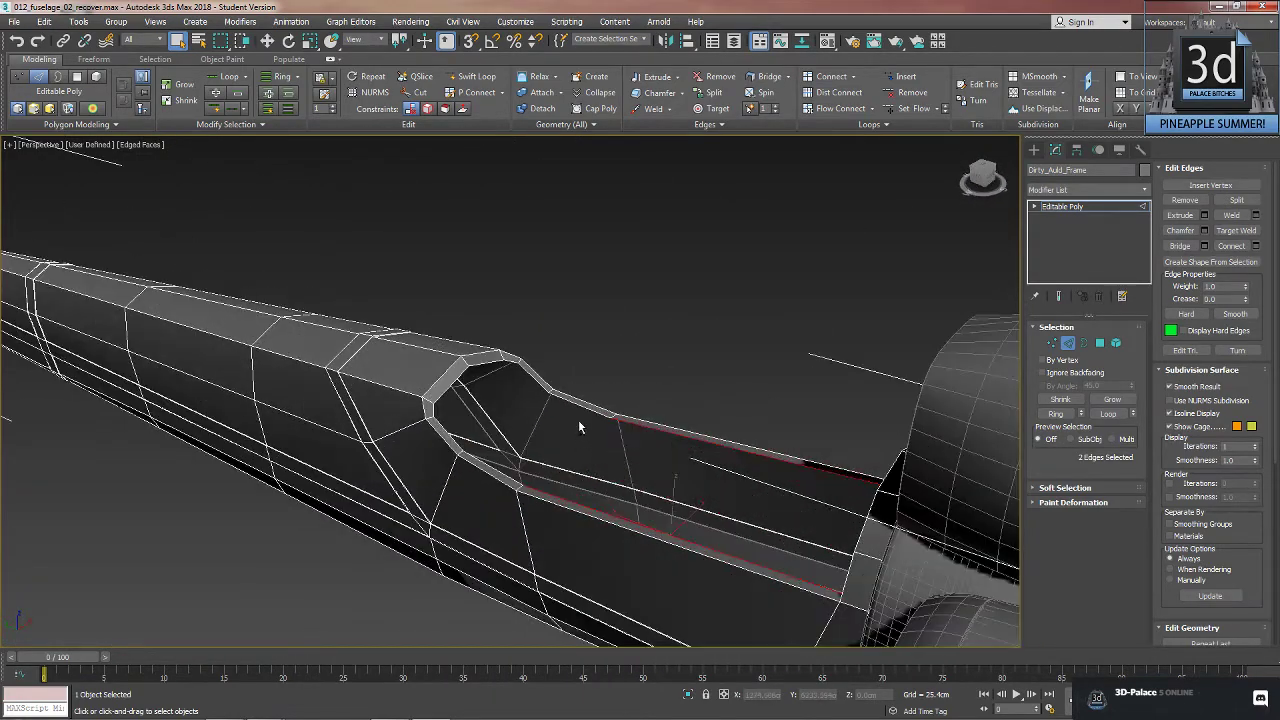
pyautogui.keyDown('ctrl'); pyautogui.click(589, 409); pyautogui.keyUp('ctrl')
pyautogui.keyDown('alt'); pyautogui.moveTo(637, 449); pyautogui.dragTo(470, 457, button='middle'); pyautogui.keyUp('alt')
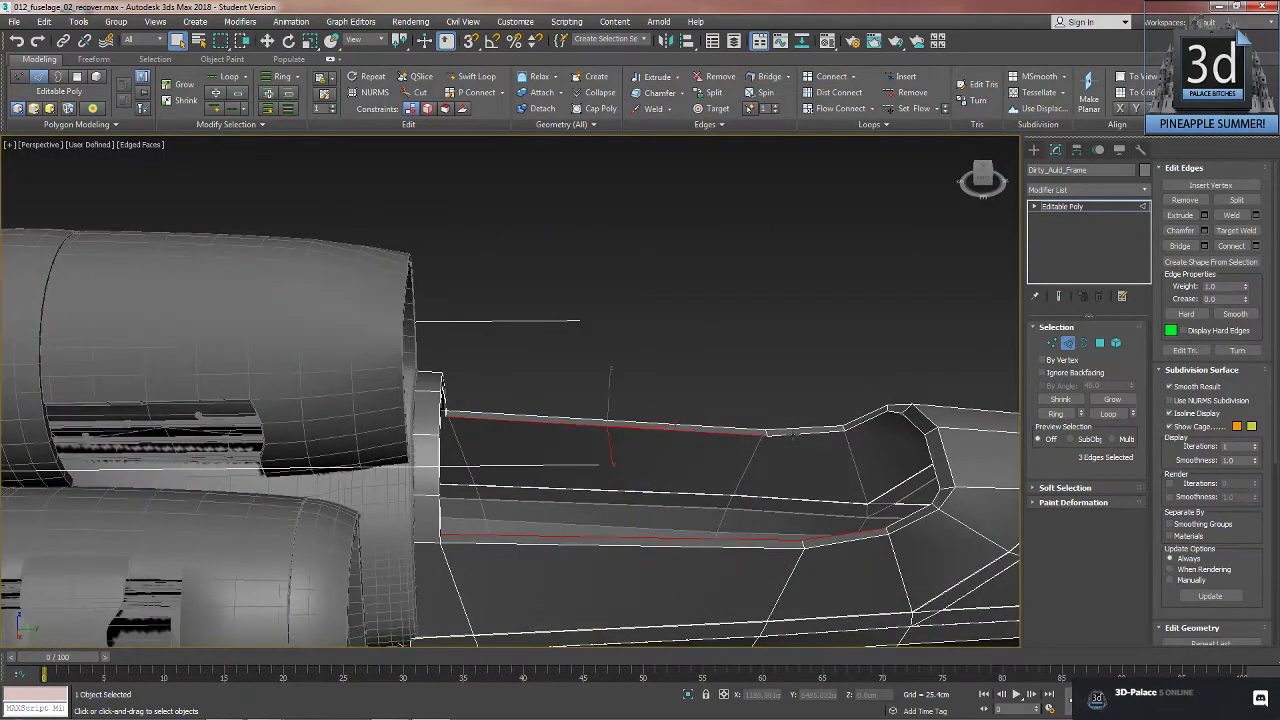
pyautogui.keyDown('ctrl'); pyautogui.click(792, 435); pyautogui.keyUp('ctrl')
pyautogui.keyDown('alt'); pyautogui.moveTo(792, 435); pyautogui.dragTo(822, 476, button='middle'); pyautogui.keyUp('alt')
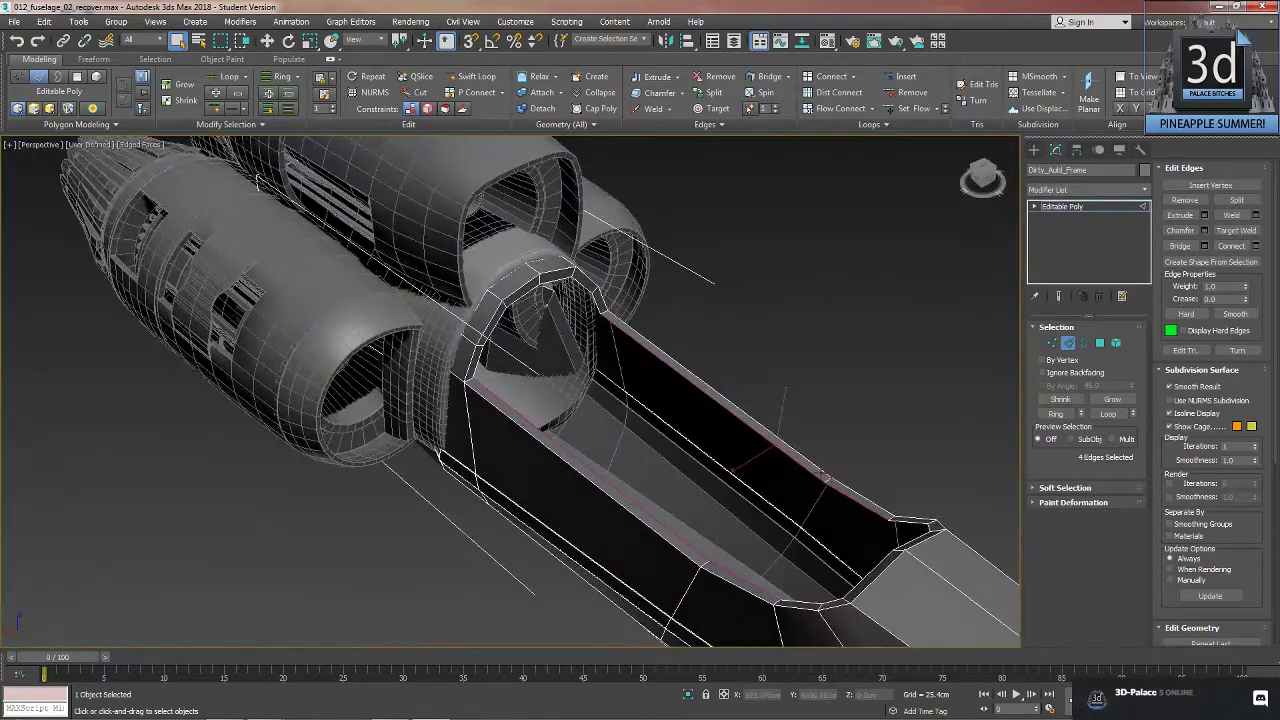
pyautogui.press('w')
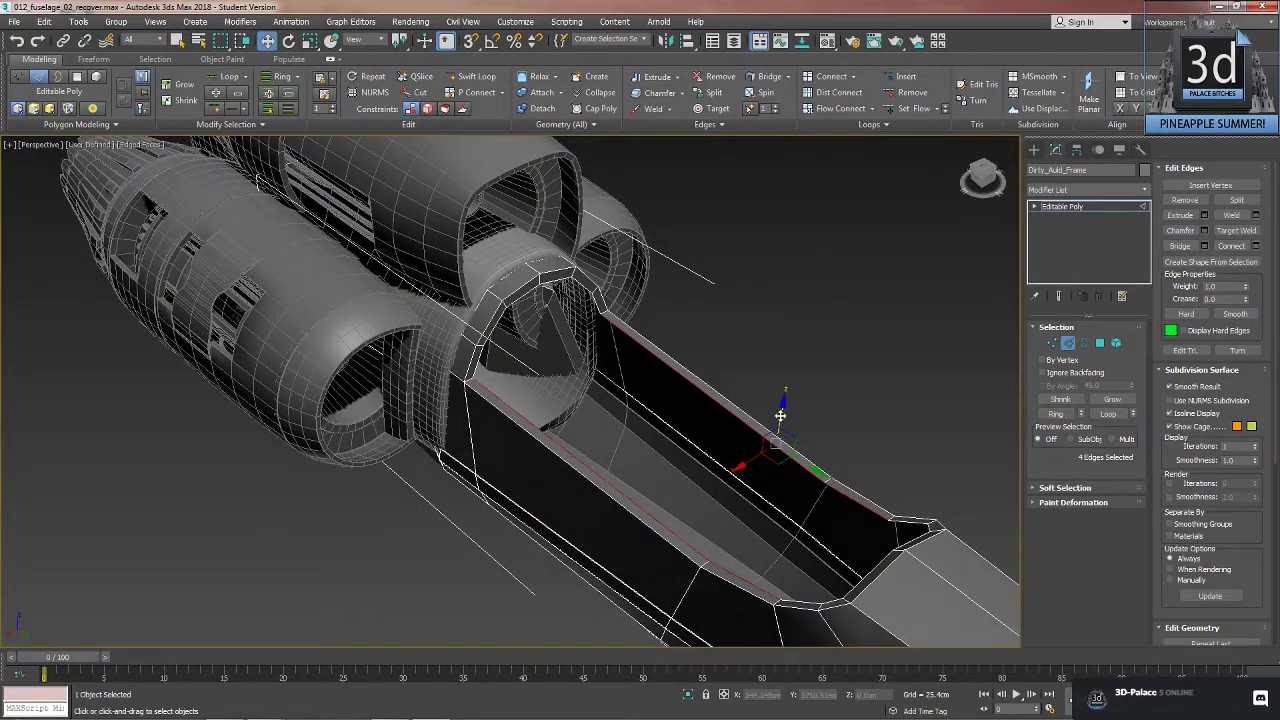
pyautogui.moveTo(780, 415); pyautogui.dragTo(770, 508)
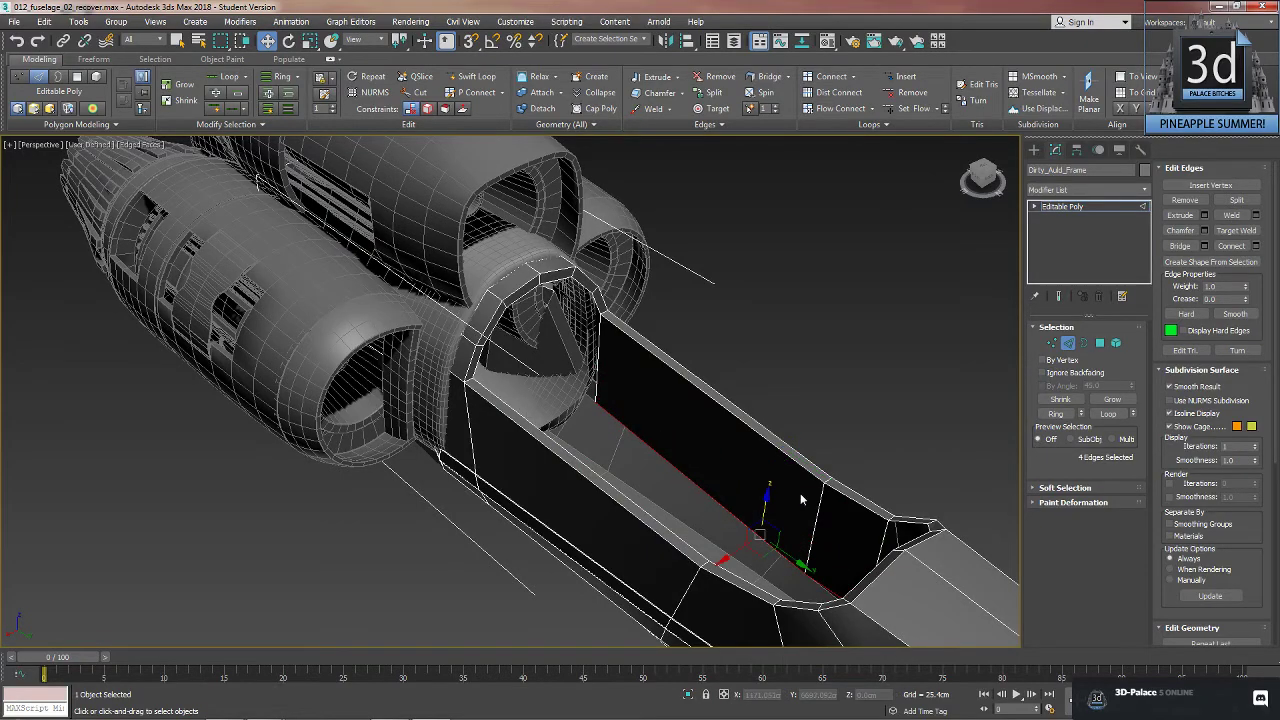
# - Bridge the two vertical edges of the inner cockpit walls at the engine end to form a cross panel
pyautogui.keyDown('alt'); pyautogui.moveTo(800, 493); pyautogui.dragTo(754, 438, button='middle'); pyautogui.keyUp('alt')
pyautogui.click(730, 421)
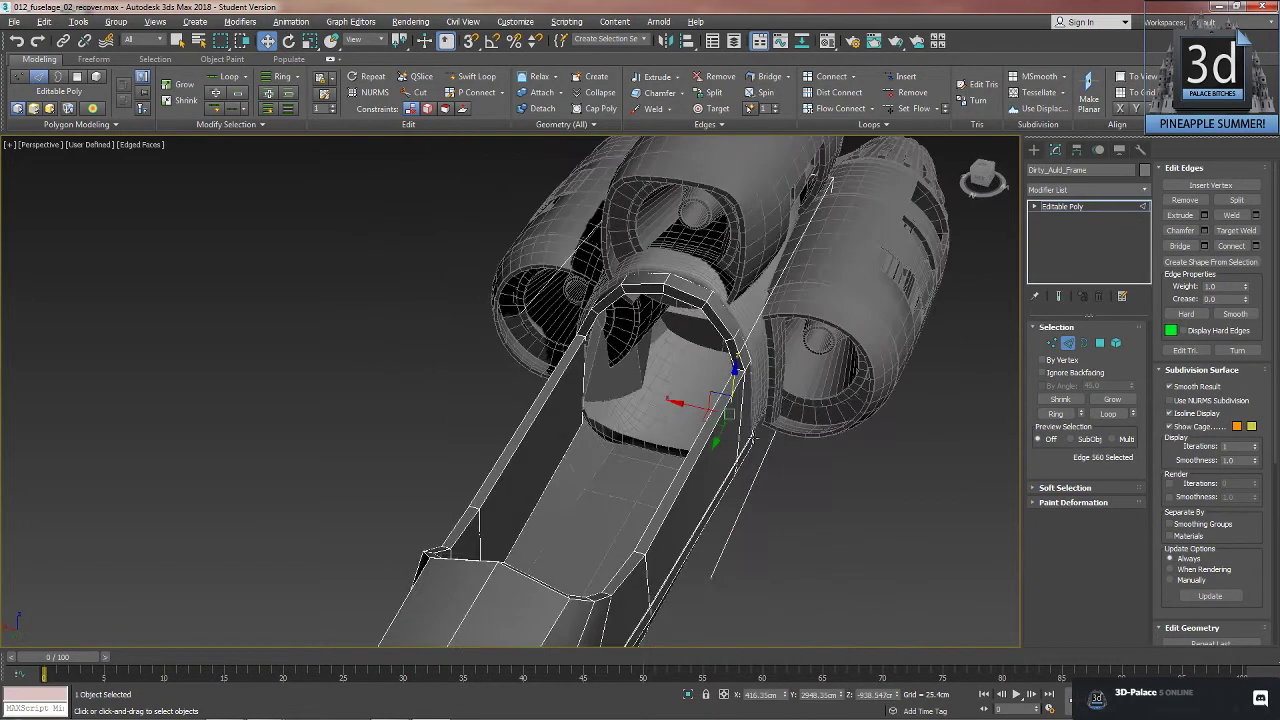
pyautogui.keyDown('ctrl'); pyautogui.click(588, 410); pyautogui.keyUp('ctrl')
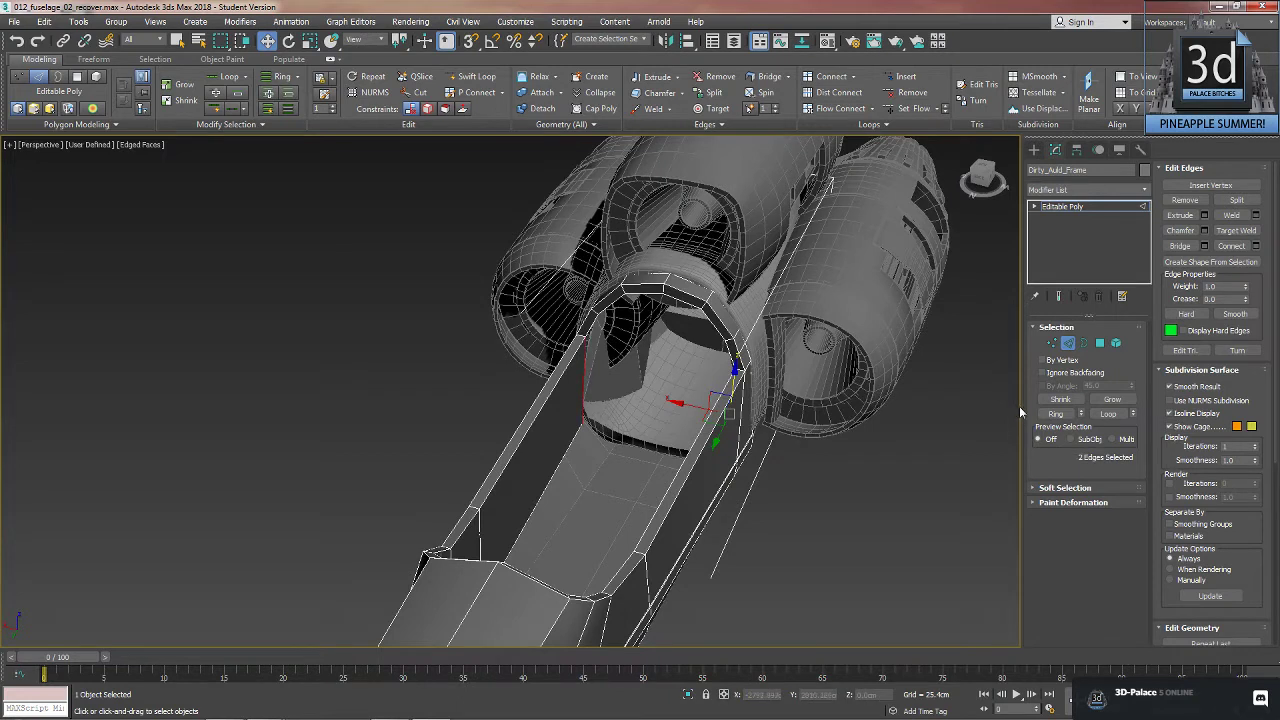
pyautogui.click(1187, 248)
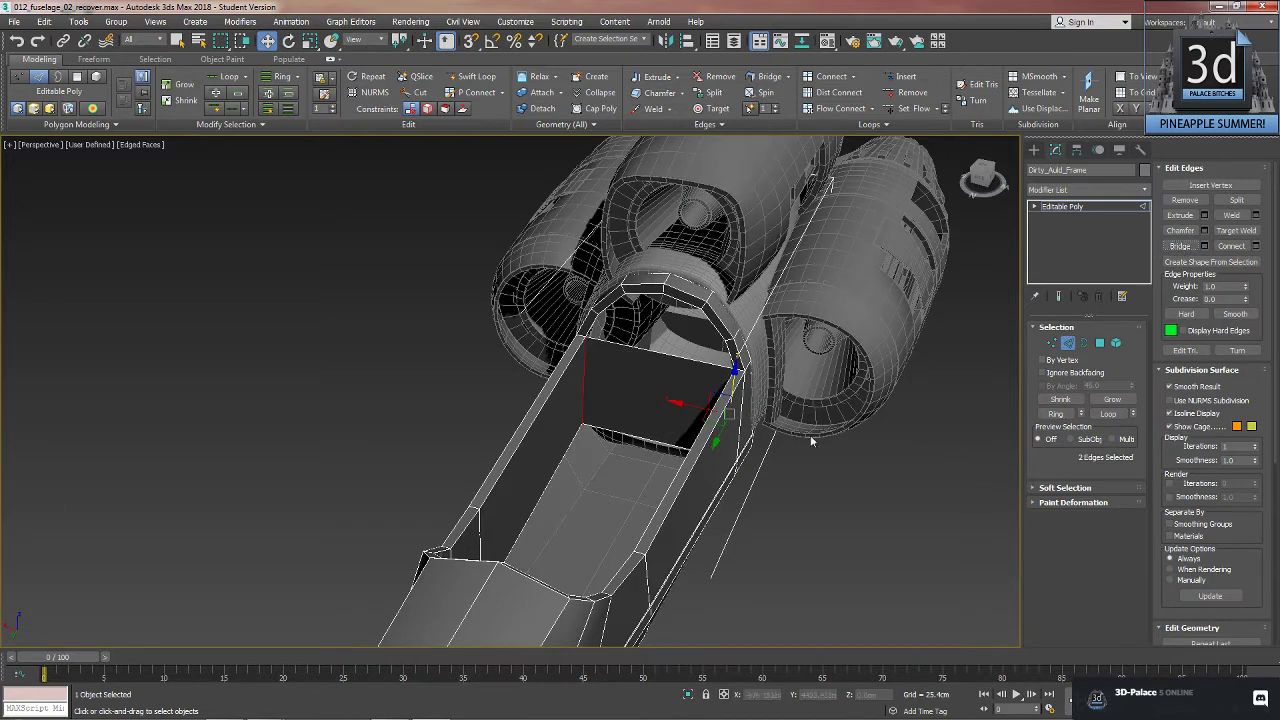
# - Bridge two successive pairs of opposite inner rim edges on the arch above the engine-end cross panel
pyautogui.moveTo(680, 408)
pyautogui.keyDown('alt'); pyautogui.mouseDown(button='middle')
pyautogui.moveTo(657, 423)
pyautogui.moveTo(681, 412)
pyautogui.mouseUp(button='middle'); pyautogui.keyUp('alt')
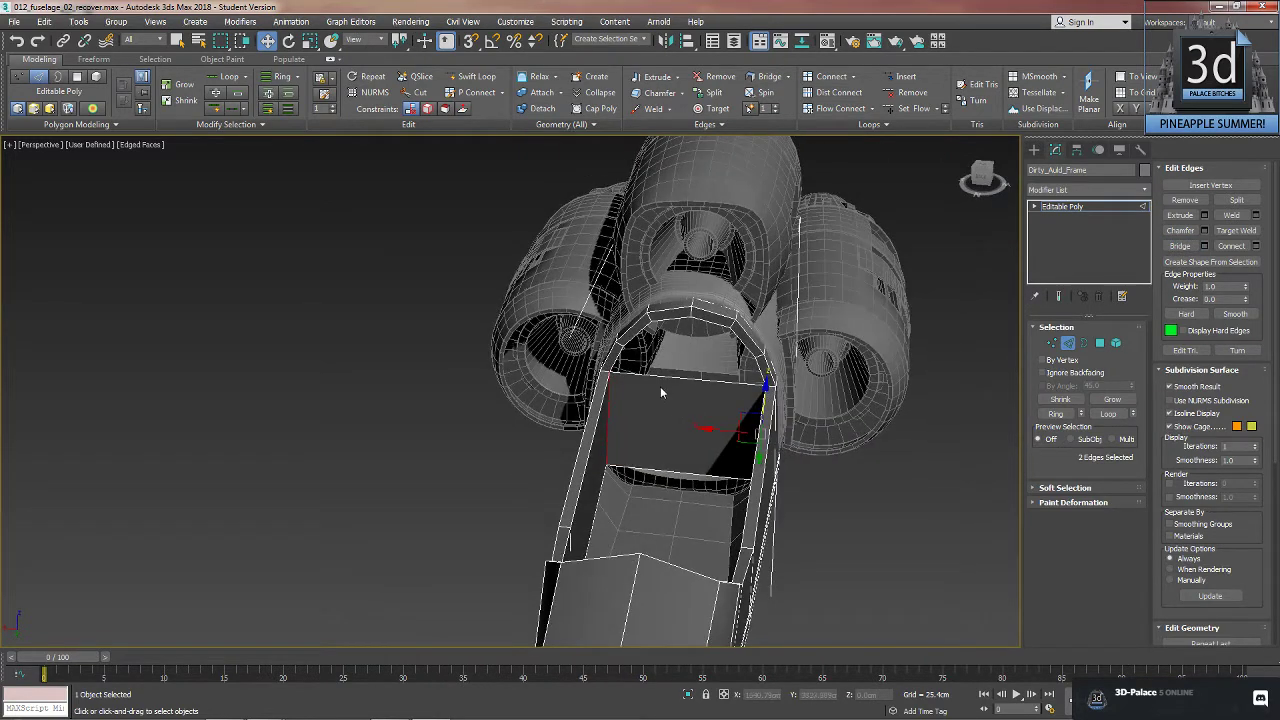
pyautogui.click(615, 363)
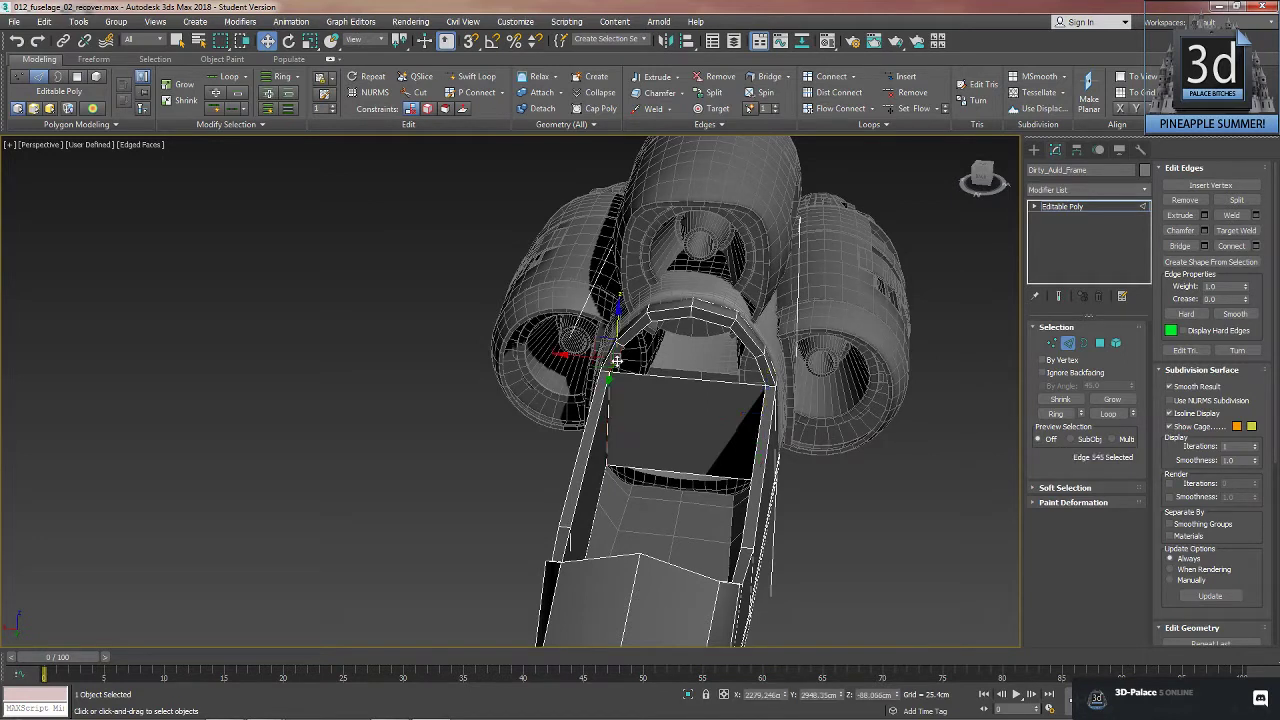
pyautogui.keyDown('ctrl'); pyautogui.click(760, 371); pyautogui.keyUp('ctrl')
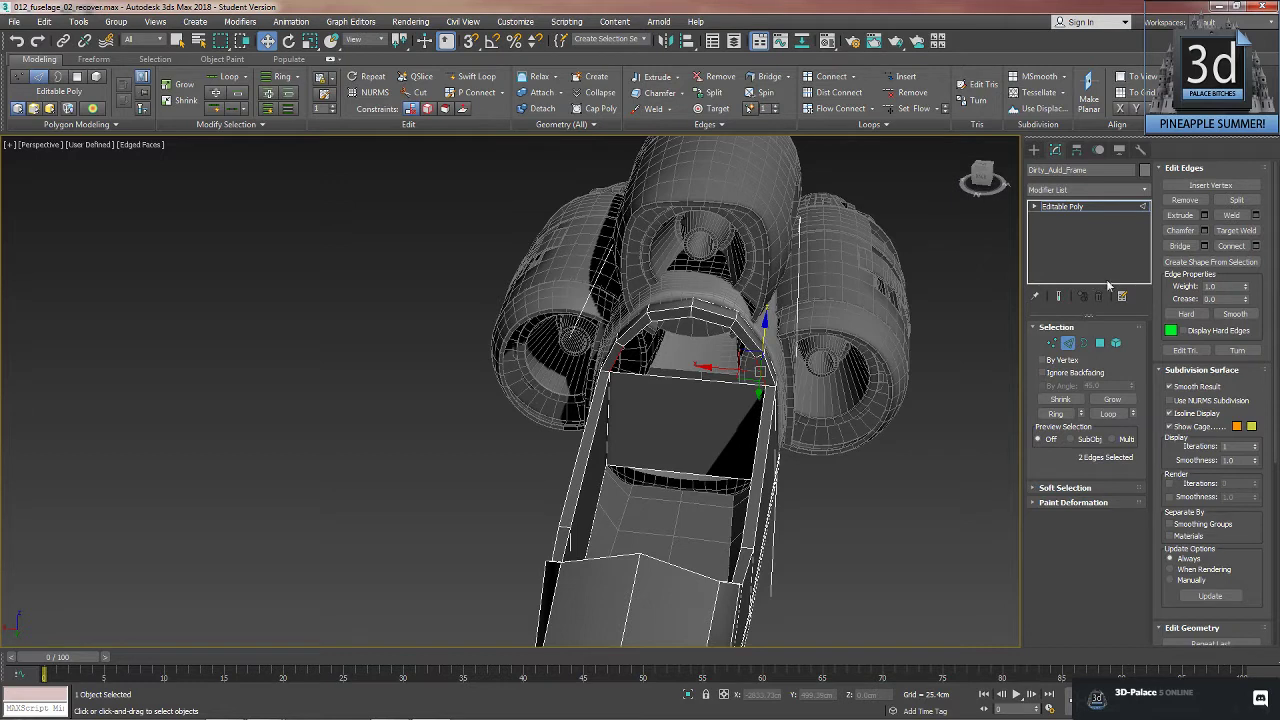
pyautogui.click(1180, 246)
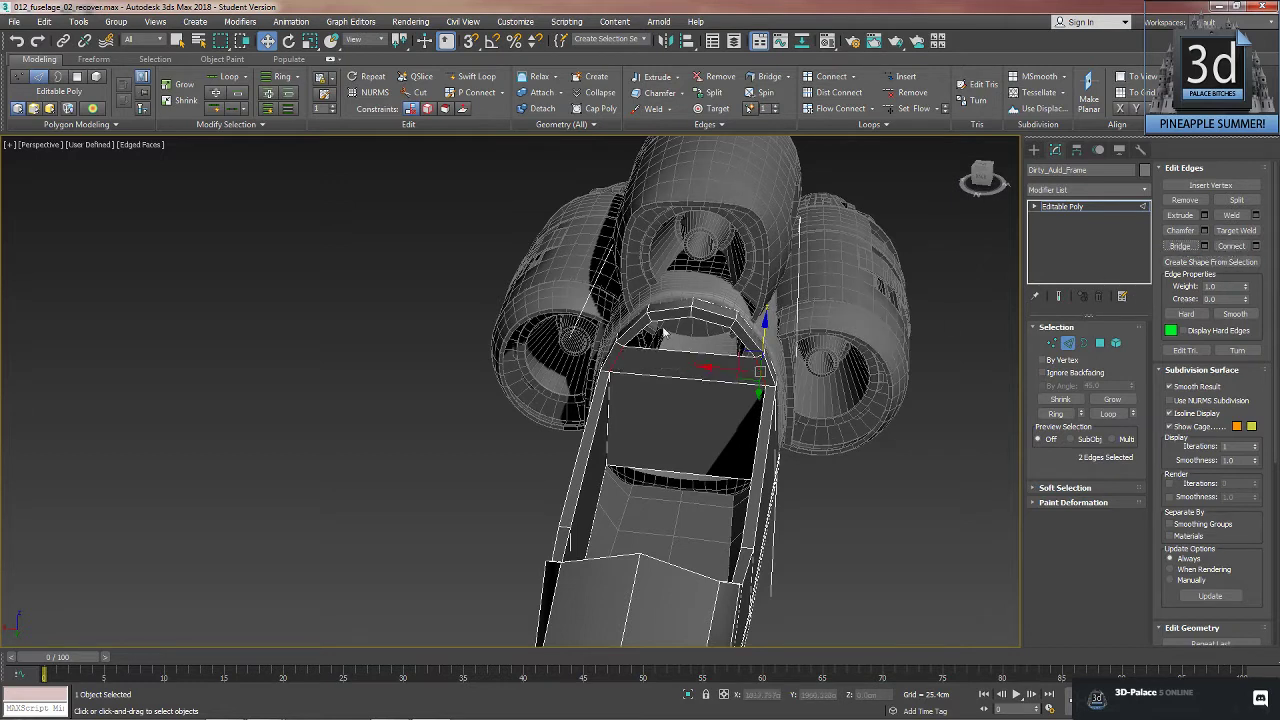
pyautogui.click(635, 336)
pyautogui.keyDown('ctrl'); pyautogui.click(742, 347); pyautogui.keyUp('ctrl')
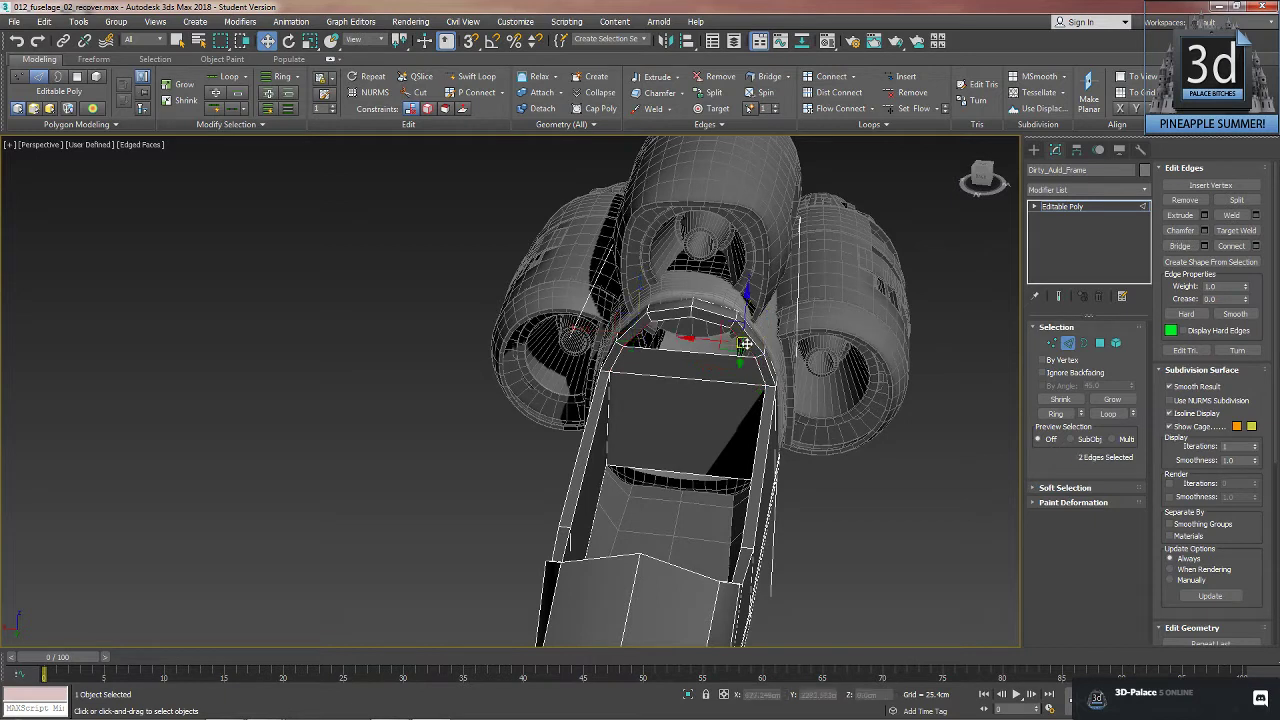
pyautogui.click(1180, 246)
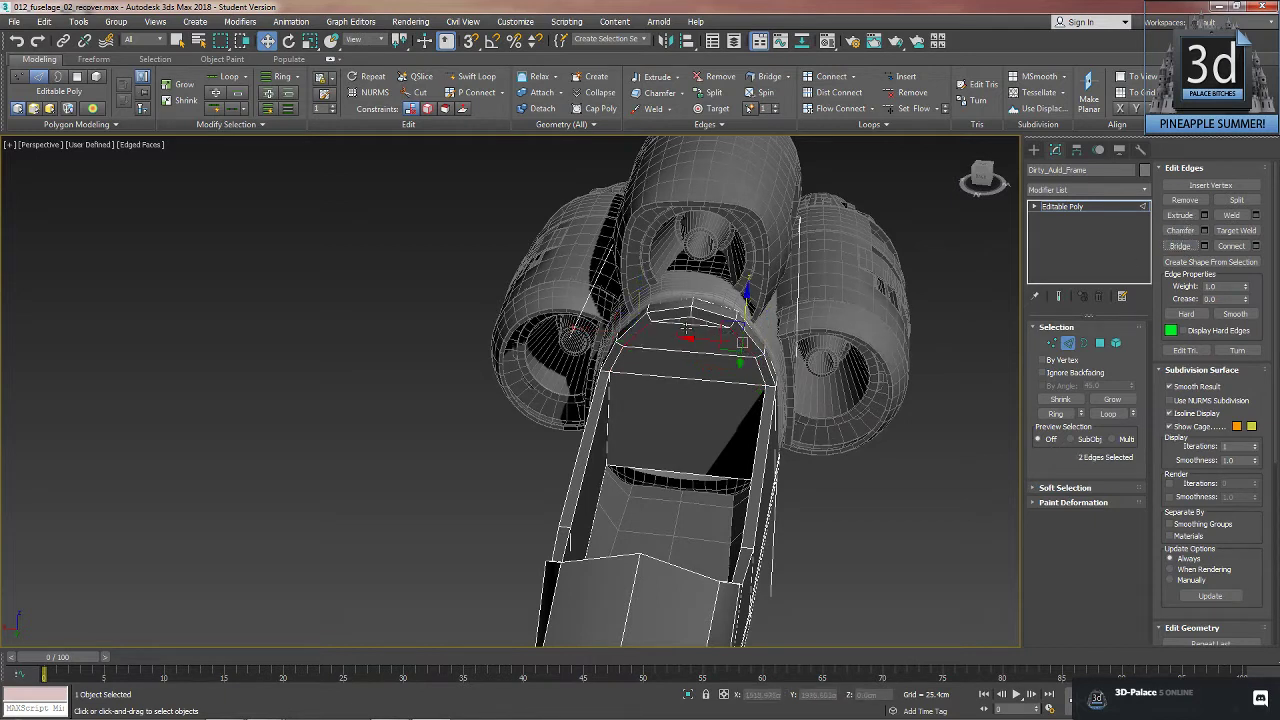
# - Connect the four horizontal edges of the engine-end wall with a vertical centre line
pyautogui.click(690, 323)
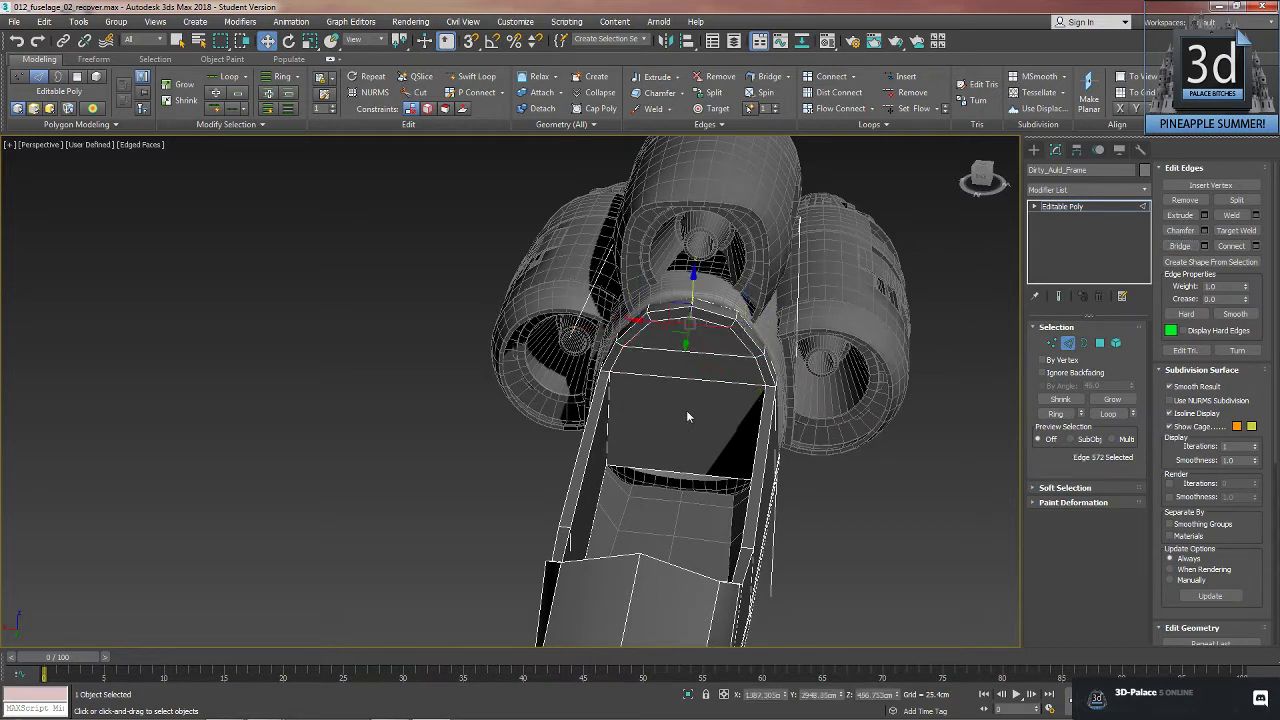
pyautogui.keyDown('ctrl'); pyautogui.click(691, 351); pyautogui.keyUp('ctrl')
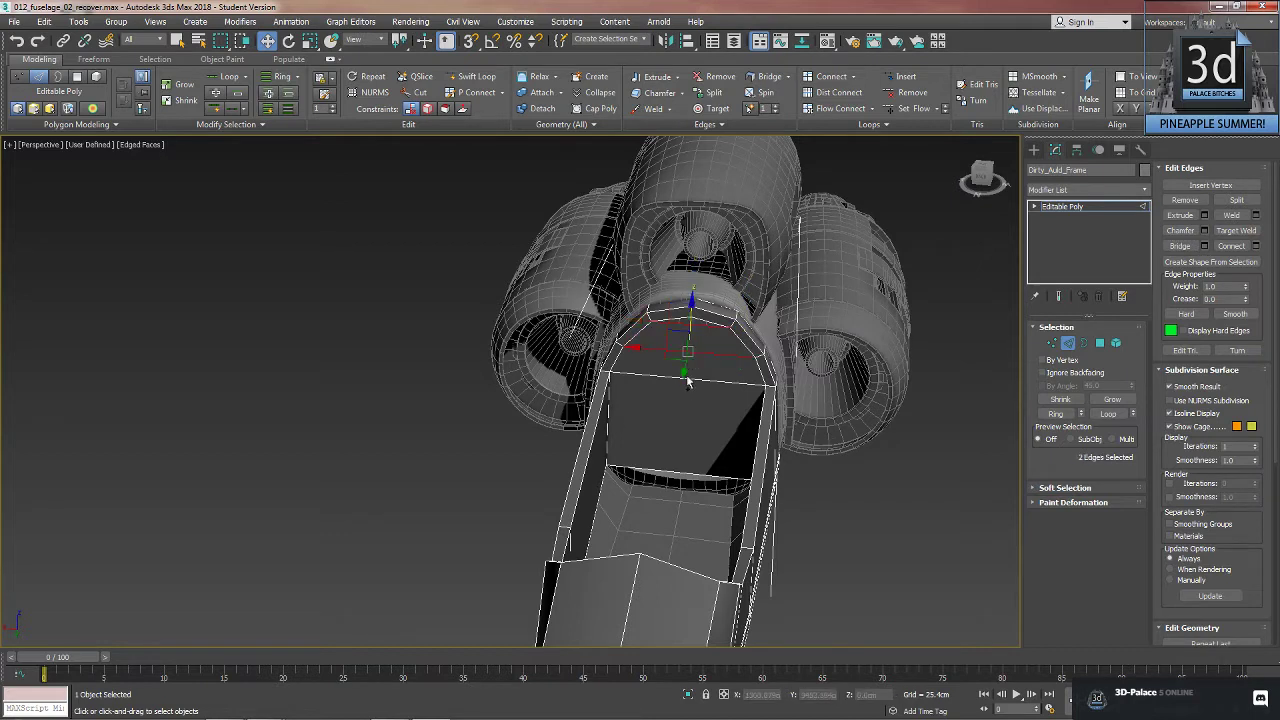
pyautogui.moveTo(682, 372); pyautogui.dragTo(681, 470)
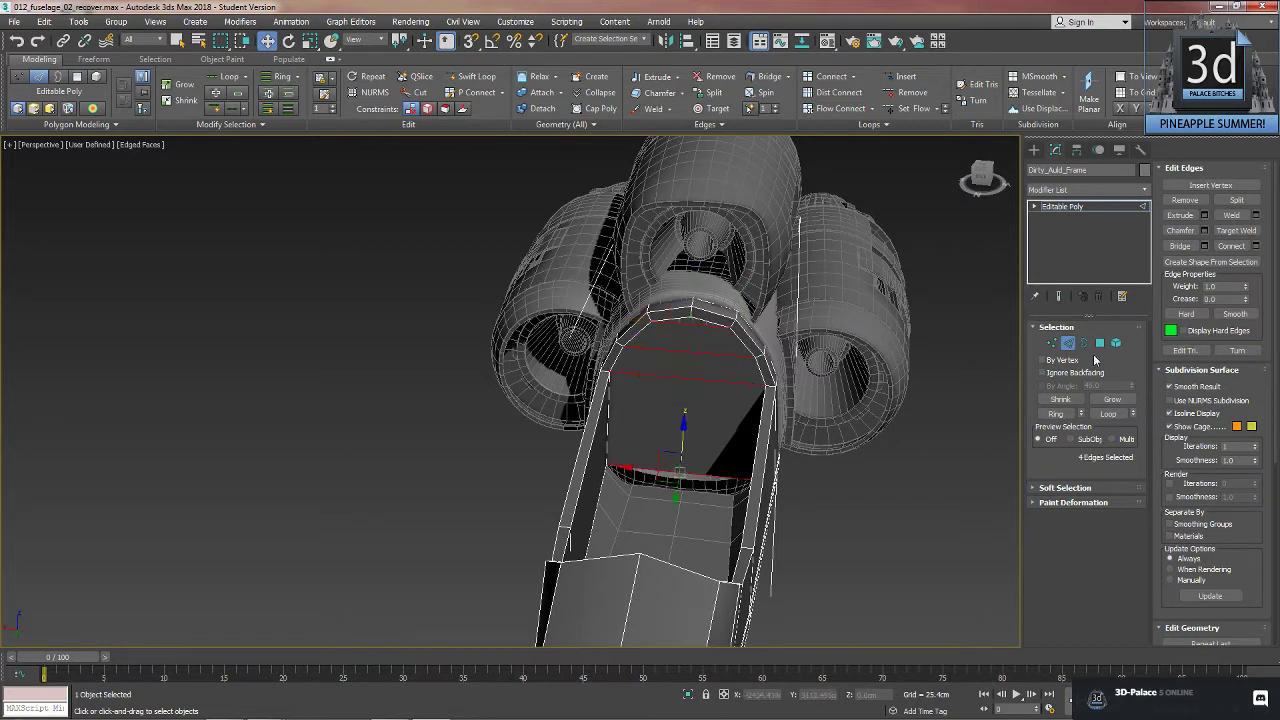
pyautogui.click(1228, 246)
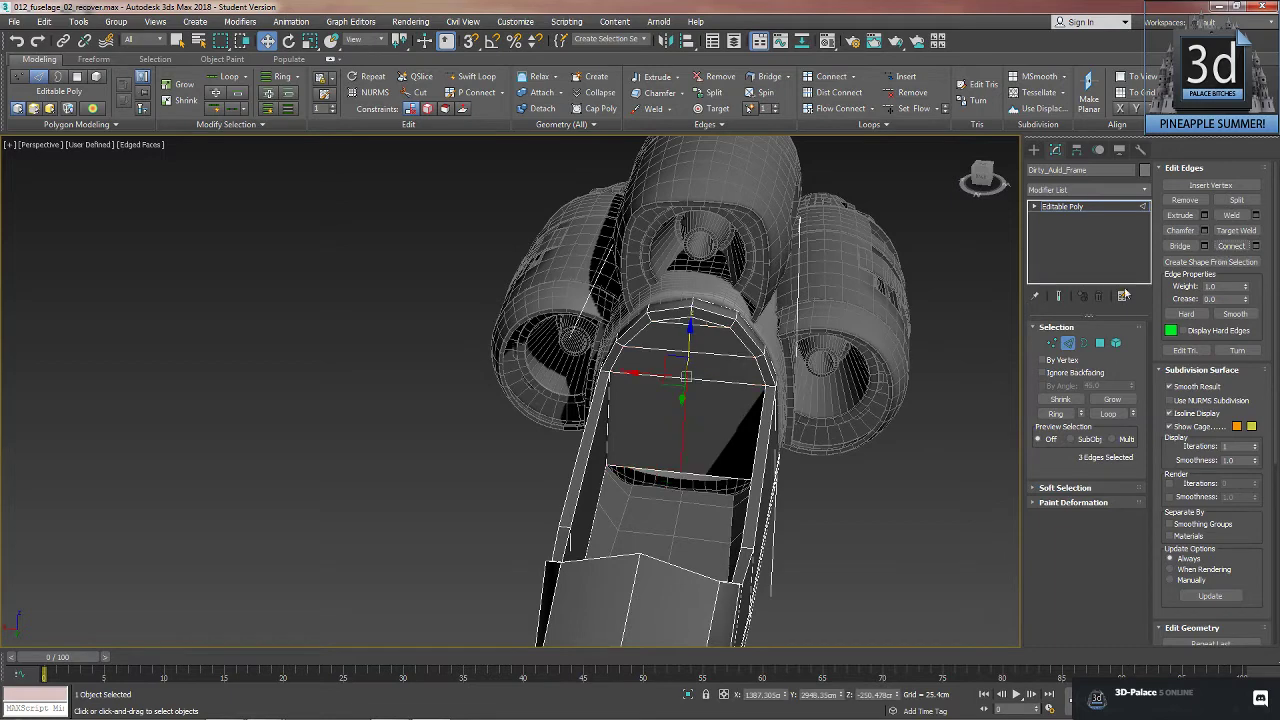
# - Lower the centre vertex on the end wall's uppermost edge and select the open border of the gap beneath the arch
pyautogui.scroll(5, 735, 356)
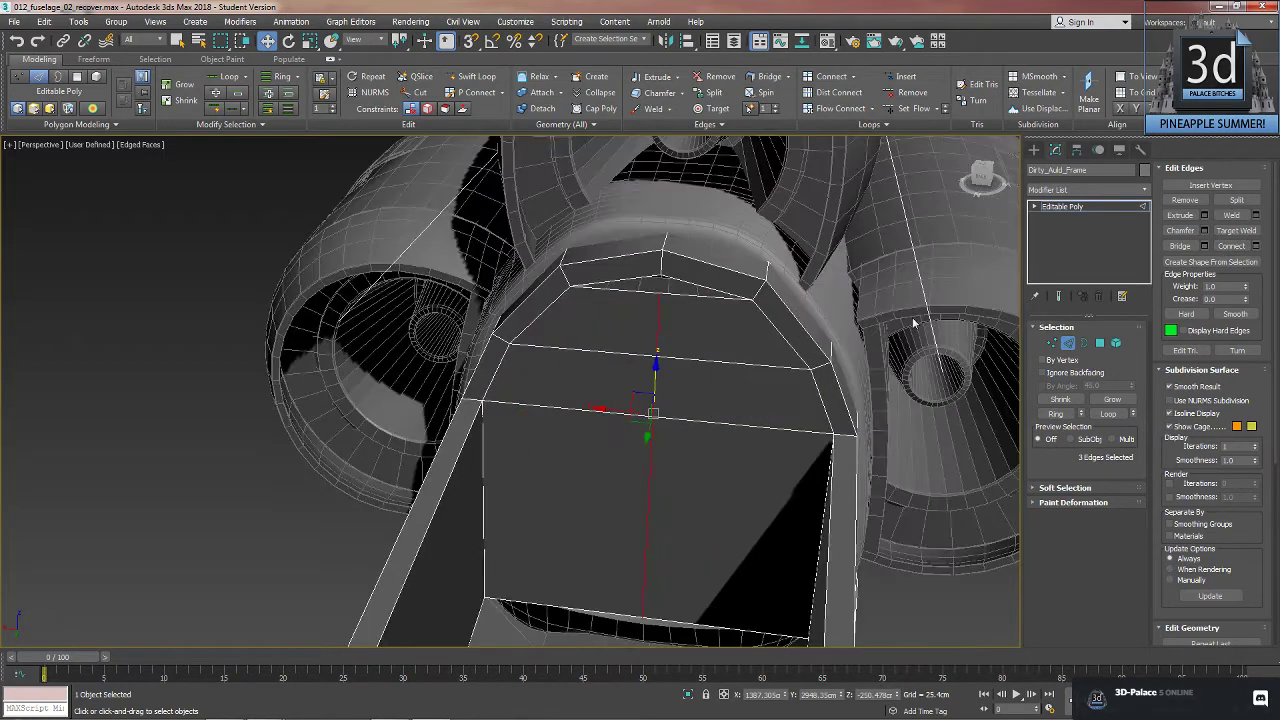
pyautogui.click(679, 332)
pyautogui.press('1')
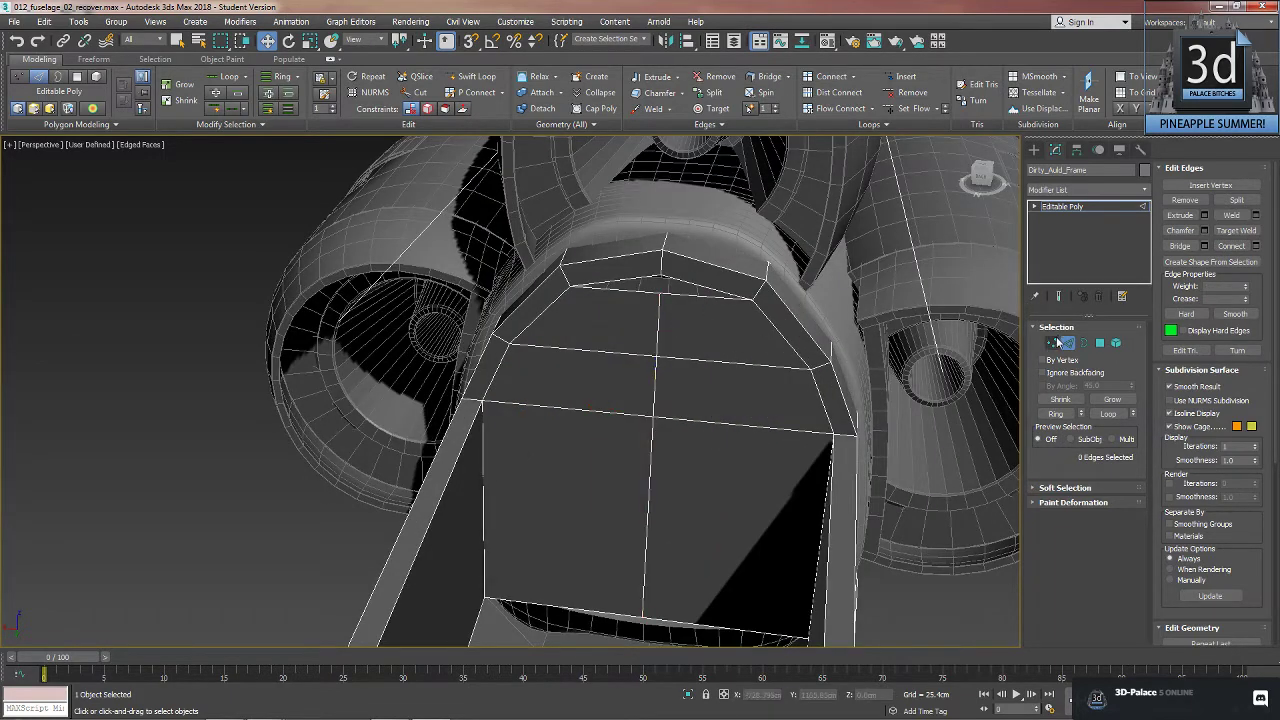
pyautogui.click(660, 289)
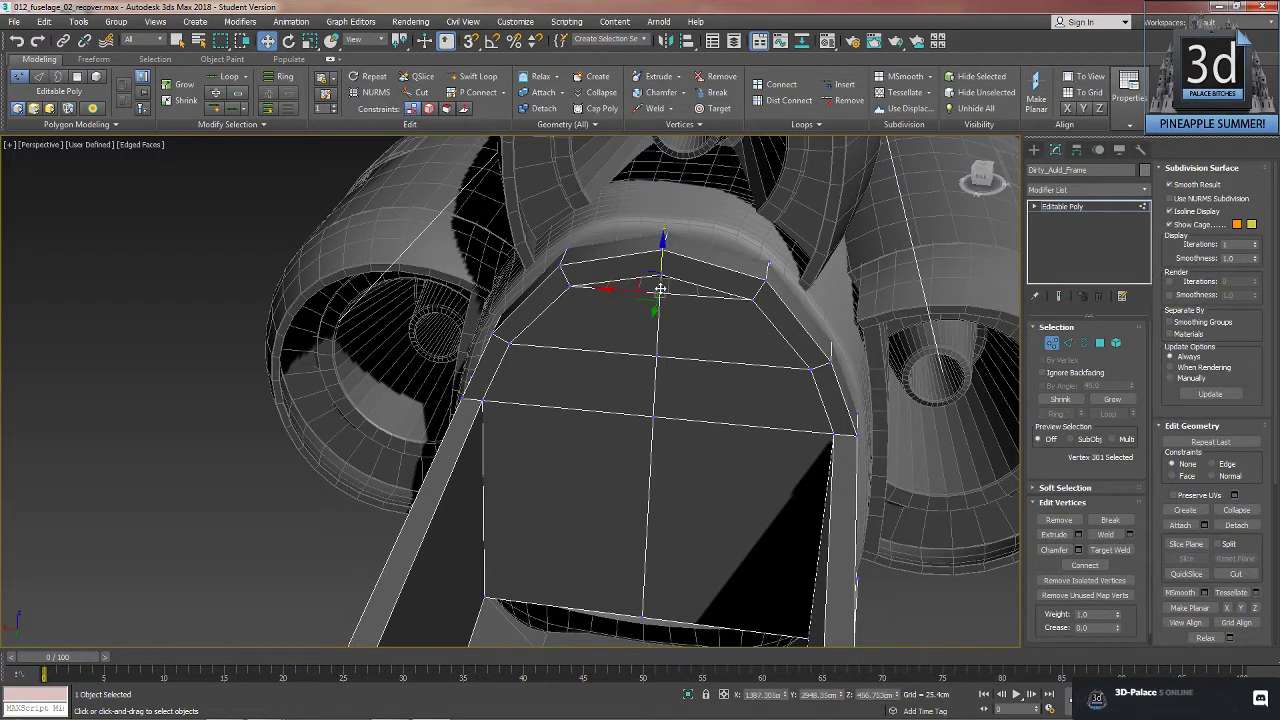
pyautogui.moveTo(661, 259); pyautogui.dragTo(661, 280)
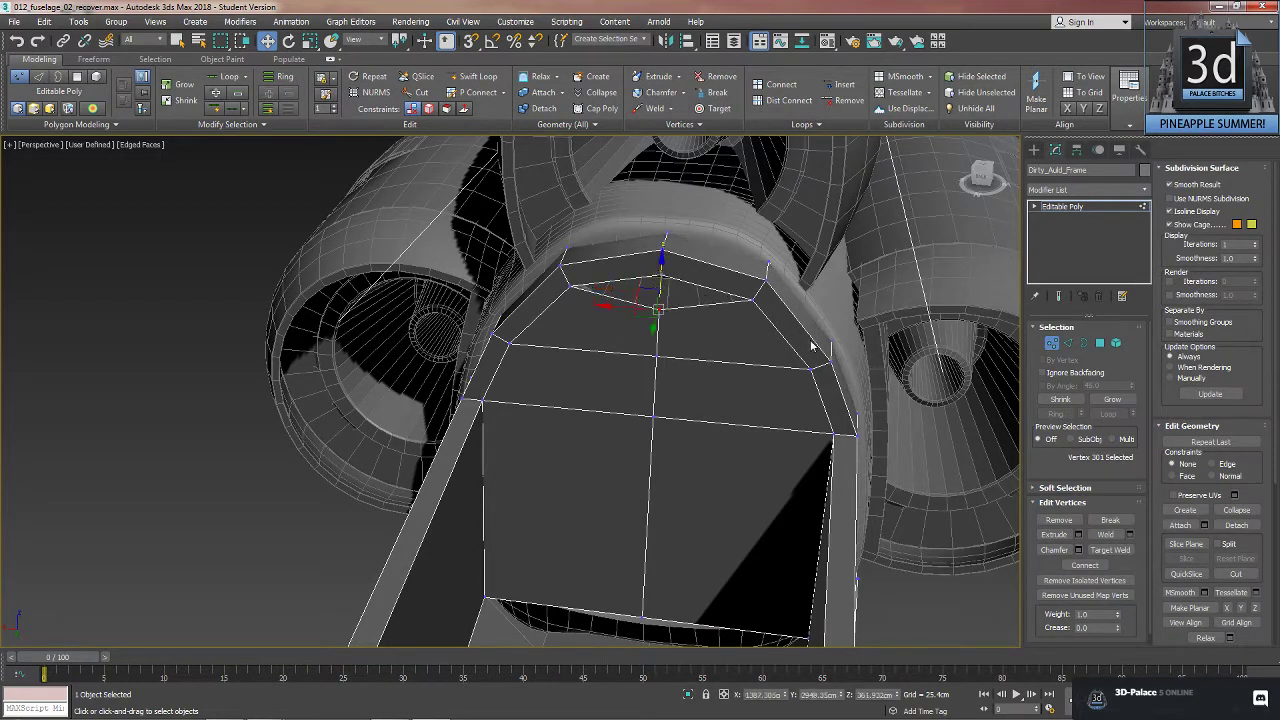
pyautogui.click(1084, 343)
pyautogui.click(703, 306)
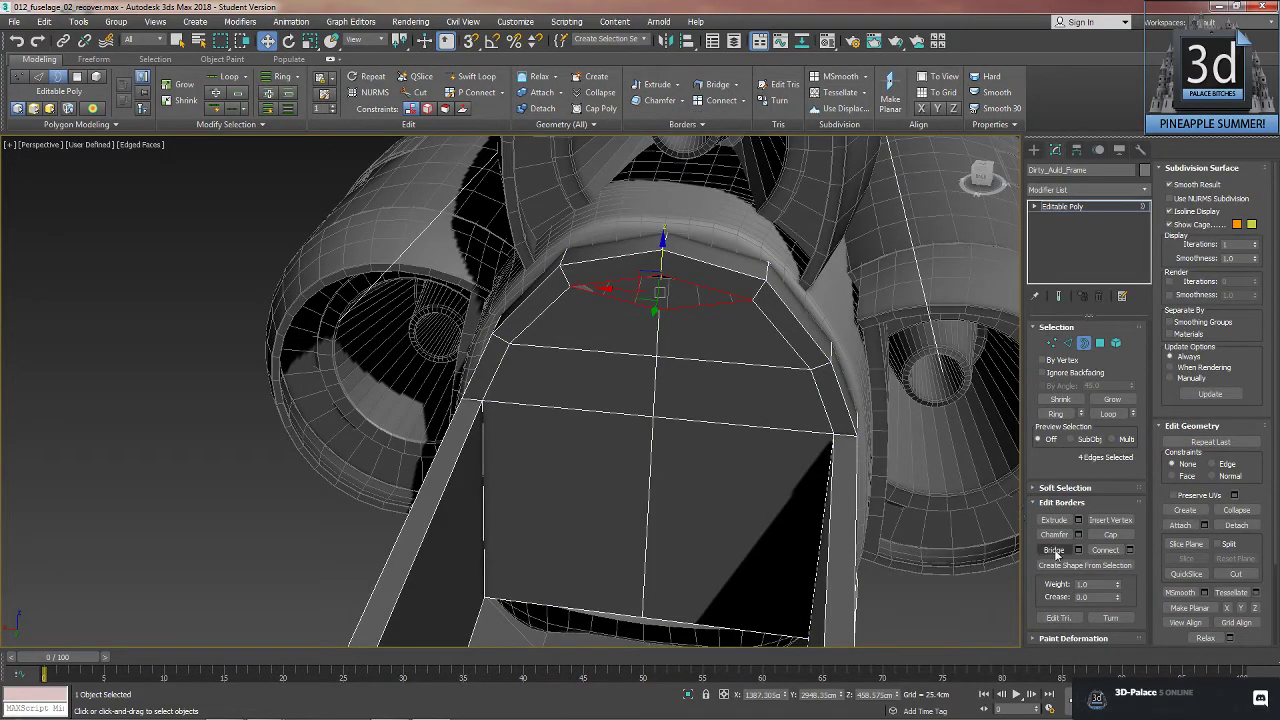
# - Bridge the two short lower edges of the opposite inner cockpit walls near the nose end to form a floor strip
pyautogui.keyDown('alt'); pyautogui.moveTo(1008, 510); pyautogui.dragTo(826, 421, button='middle'); pyautogui.keyUp('alt')
pyautogui.scroll(4, 779, 469)
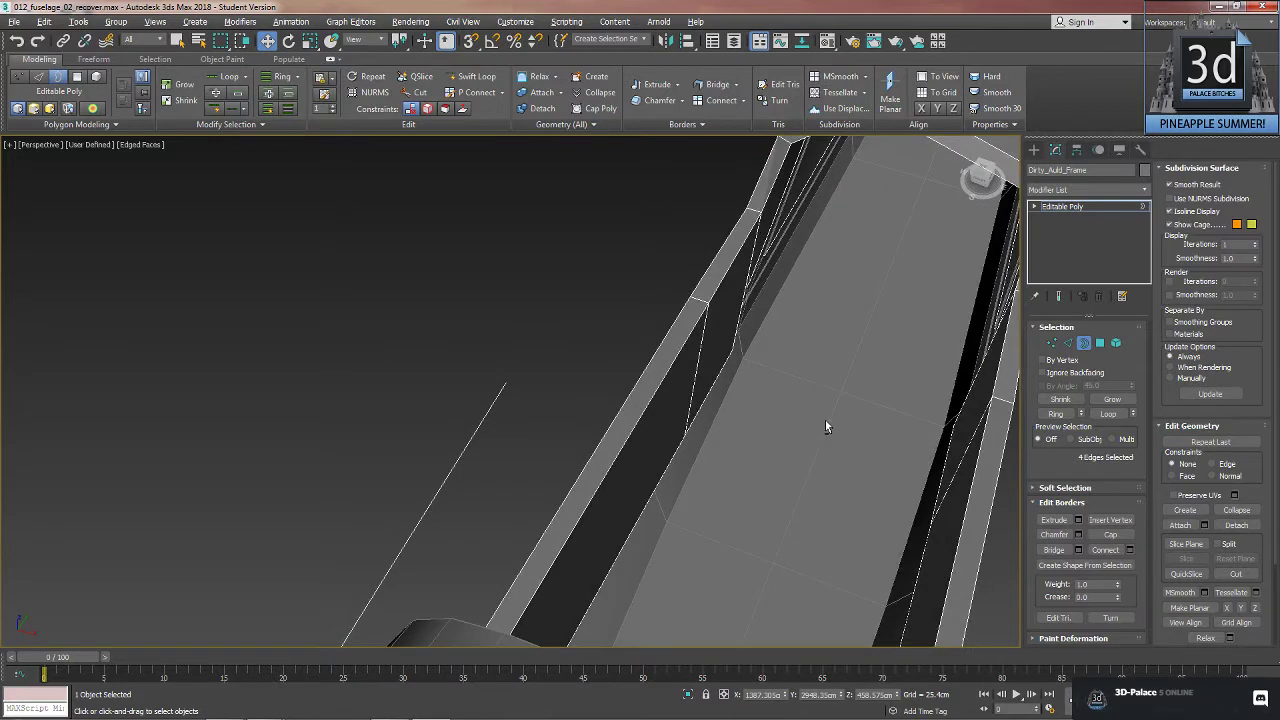
pyautogui.click(1068, 342)
pyautogui.click(705, 397)
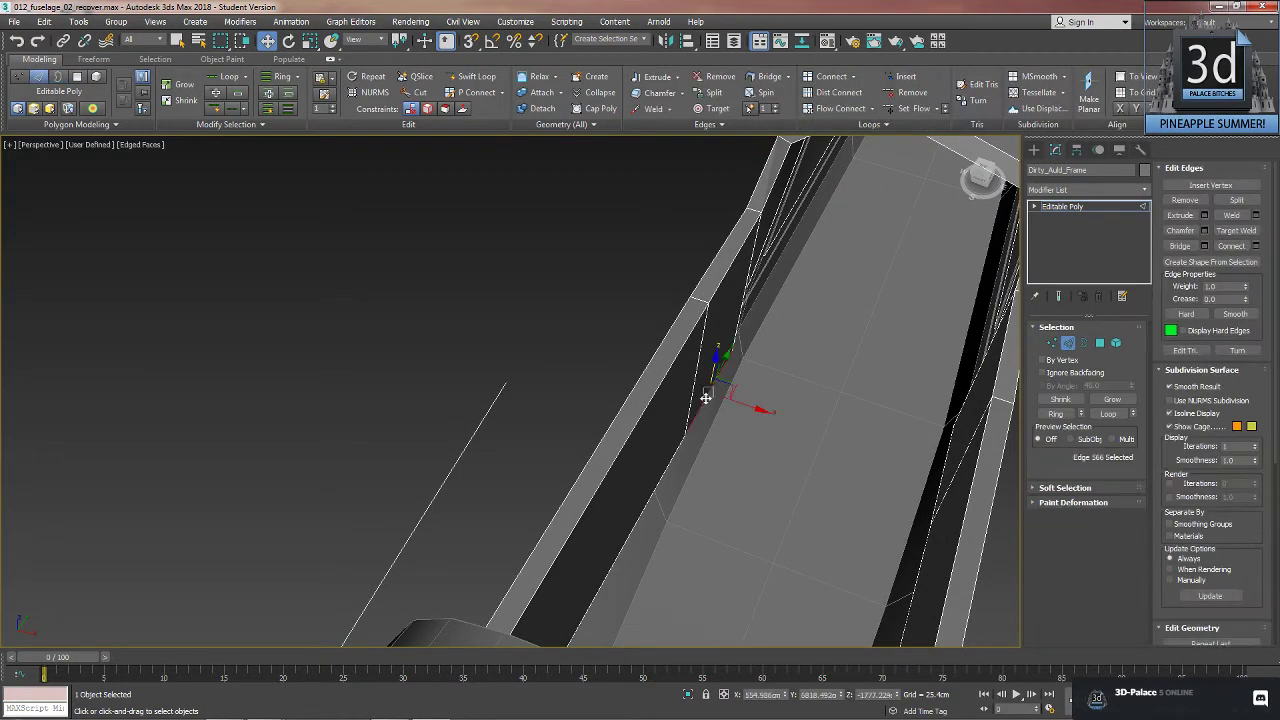
pyautogui.keyDown('ctrl'); pyautogui.click(942, 472); pyautogui.keyUp('ctrl')
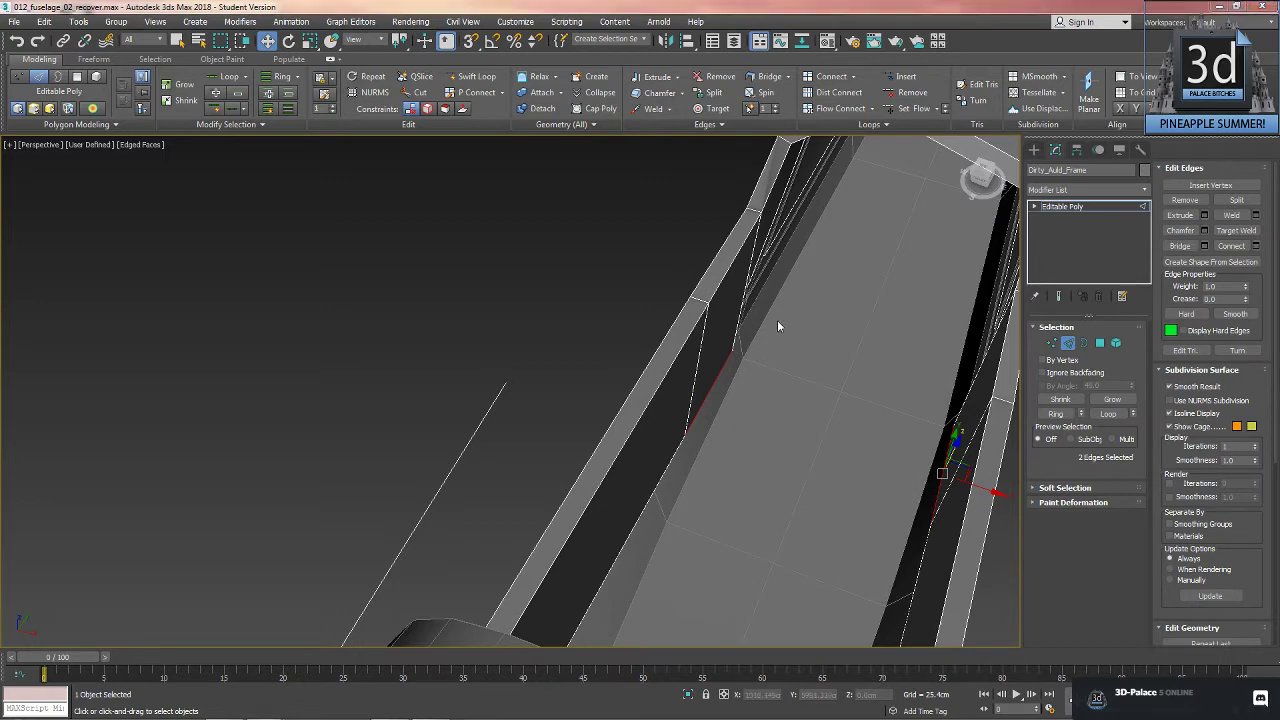
pyautogui.moveTo(819, 335); pyautogui.dragTo(795, 325, button='middle')
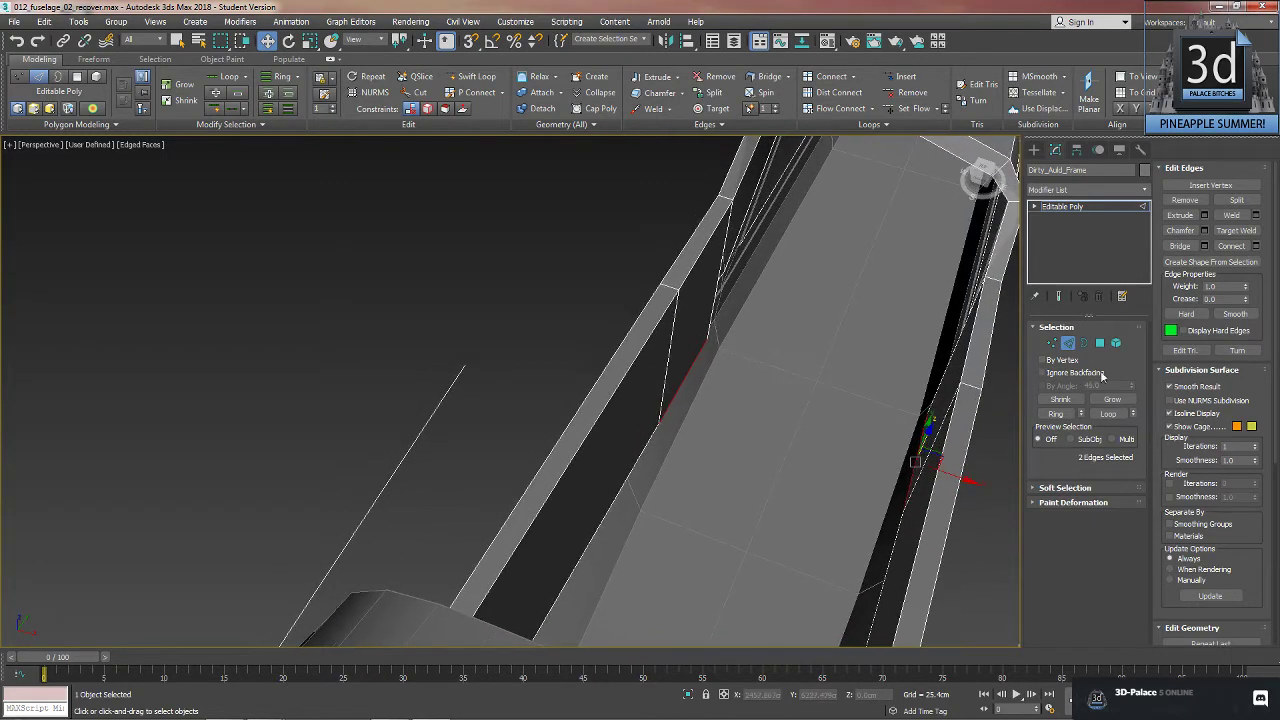
pyautogui.click(1189, 247)
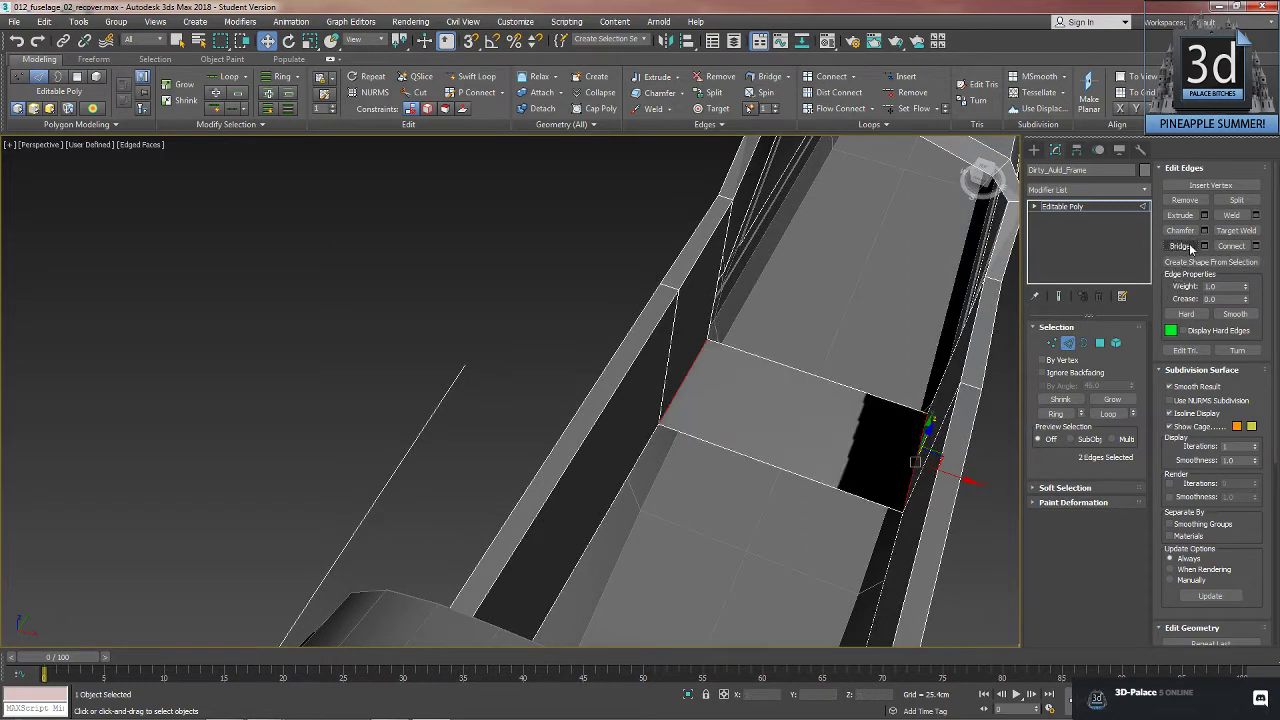
# - Connect the floor strip's two crosswise edges with a centre edge running along the fuselage
pyautogui.click(836, 381)
pyautogui.keyDown('ctrl'); pyautogui.click(798, 479); pyautogui.keyUp('ctrl')
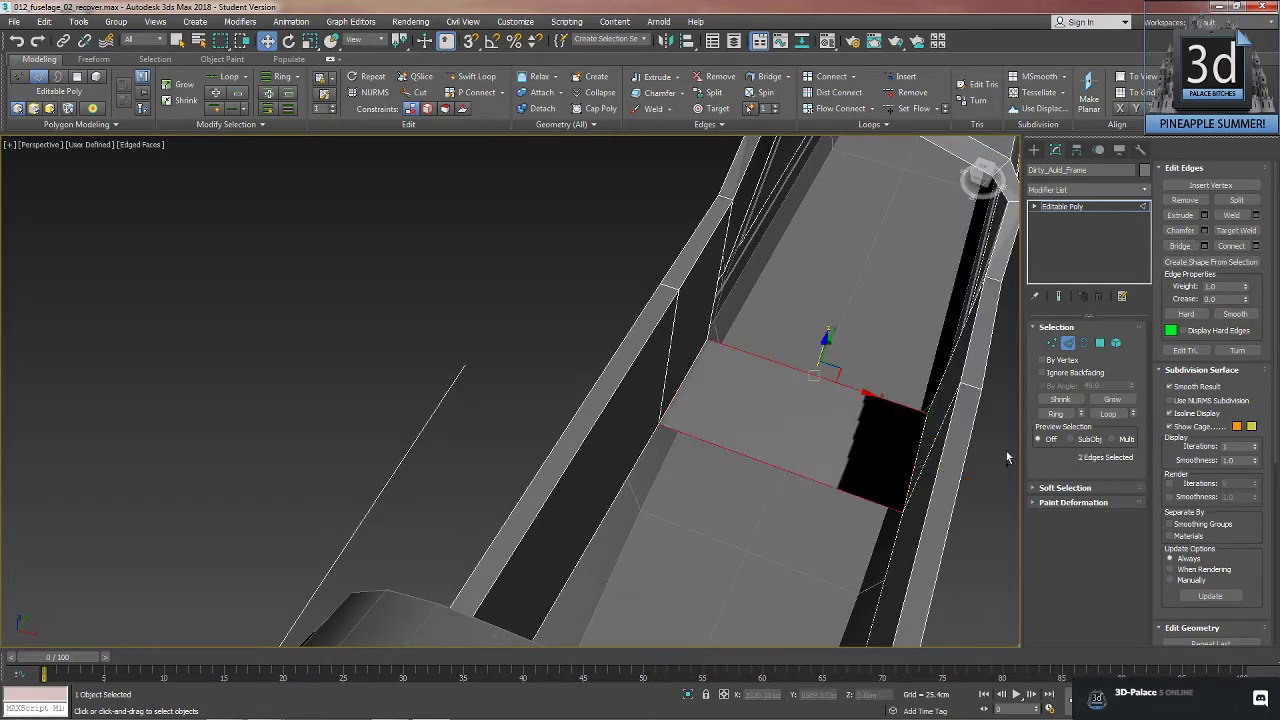
pyautogui.click(843, 410)
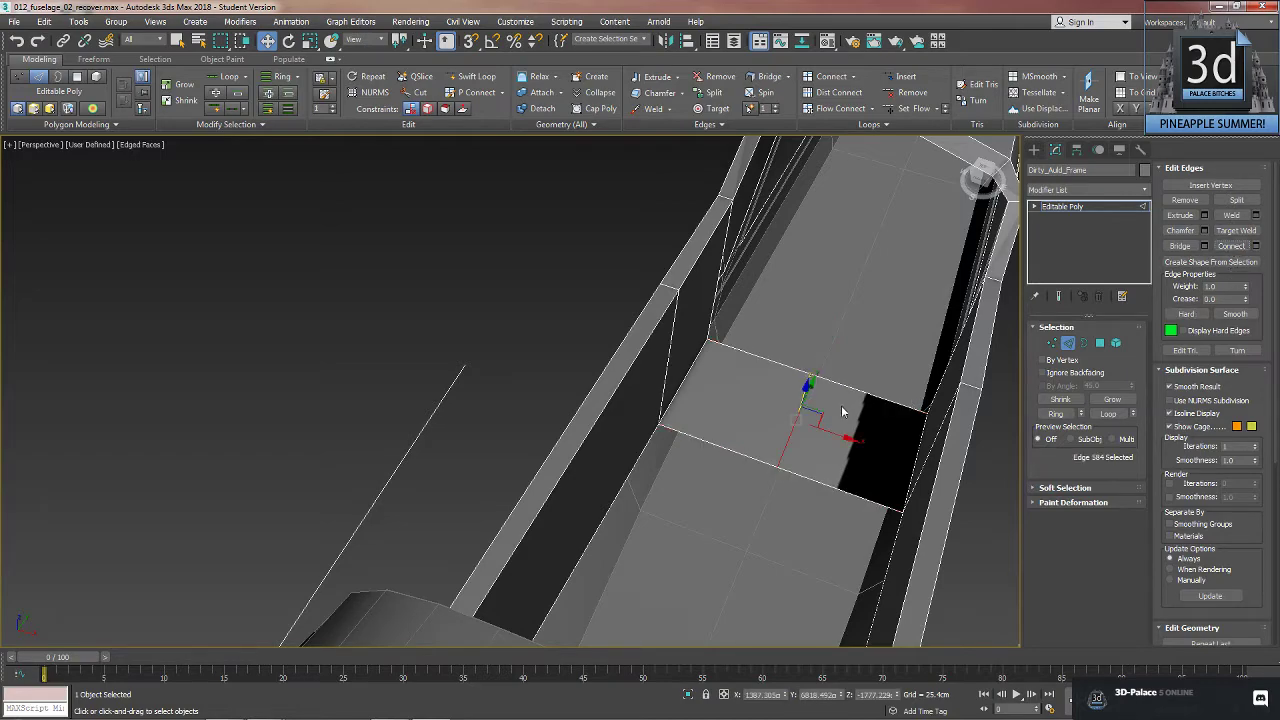
# - Bridge each half of the floor strip to the matching lower edge of the engine-end wall to build the cockpit floor
pyautogui.scroll(-5, 848, 376)
pyautogui.keyDown('alt'); pyautogui.moveTo(848, 376); pyautogui.dragTo(746, 447, button='middle'); pyautogui.keyUp('alt')
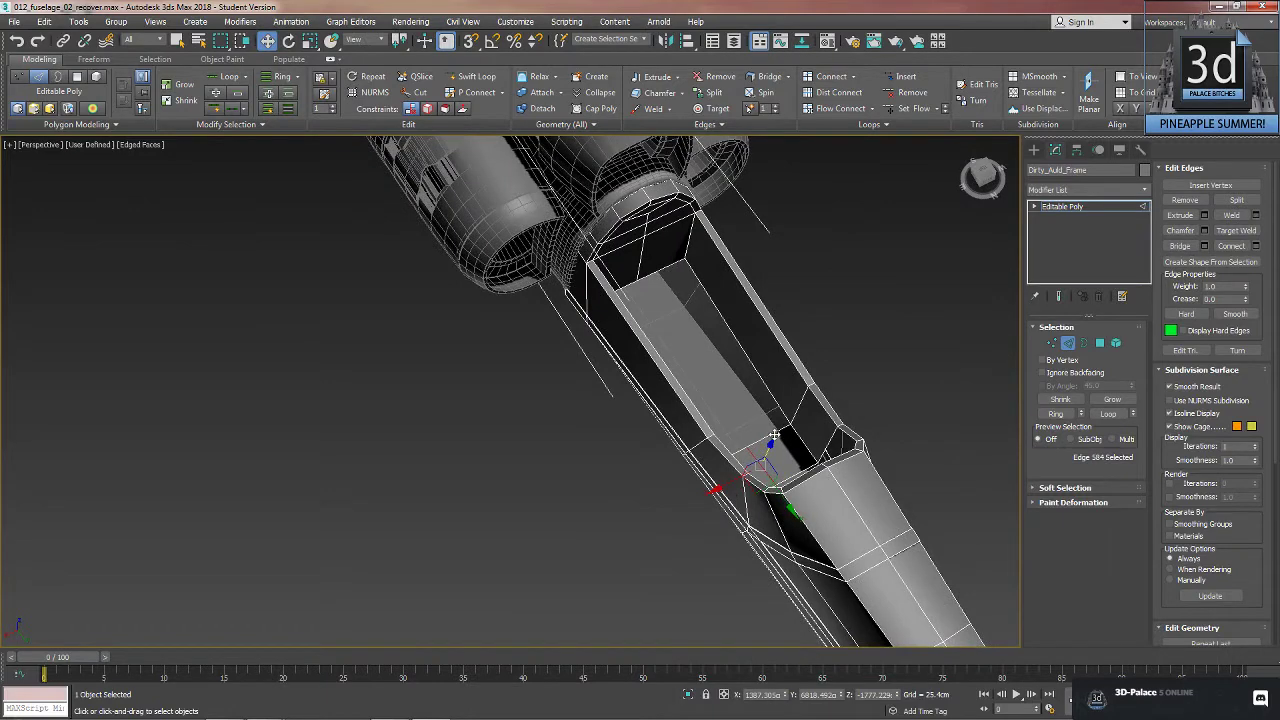
pyautogui.click(774, 431)
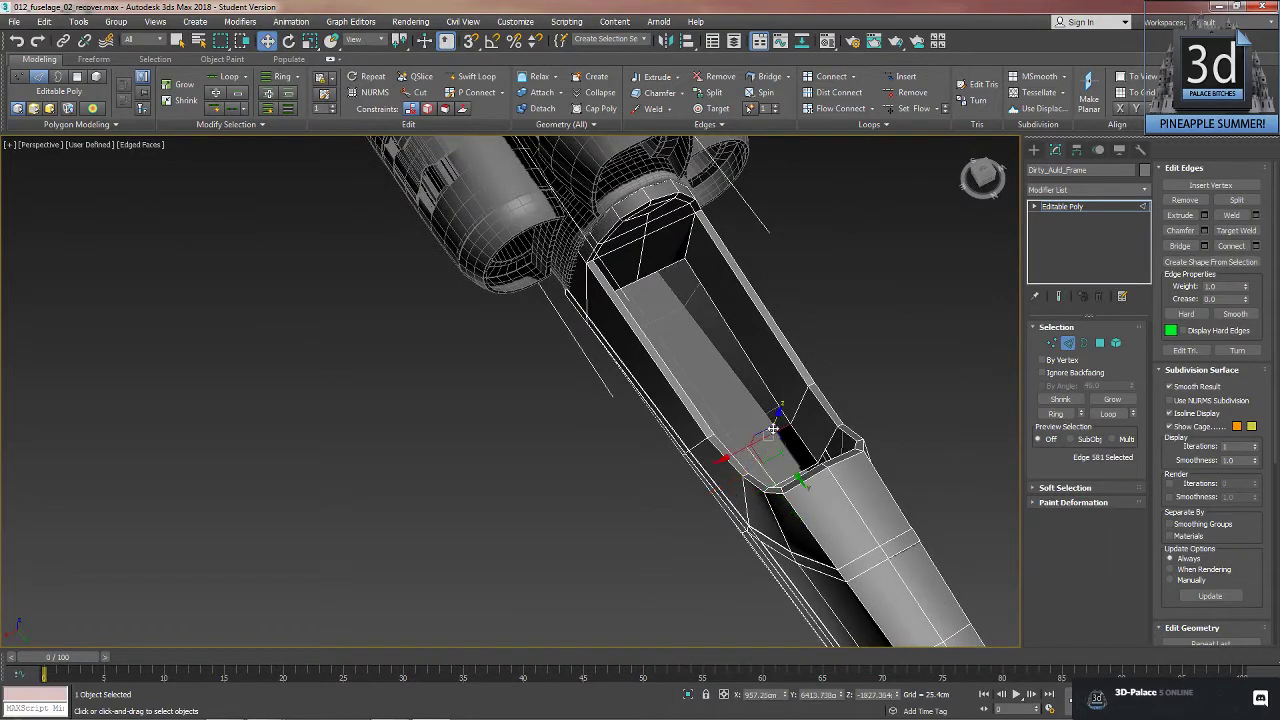
pyautogui.keyDown('ctrl'); pyautogui.click(672, 268); pyautogui.keyUp('ctrl')
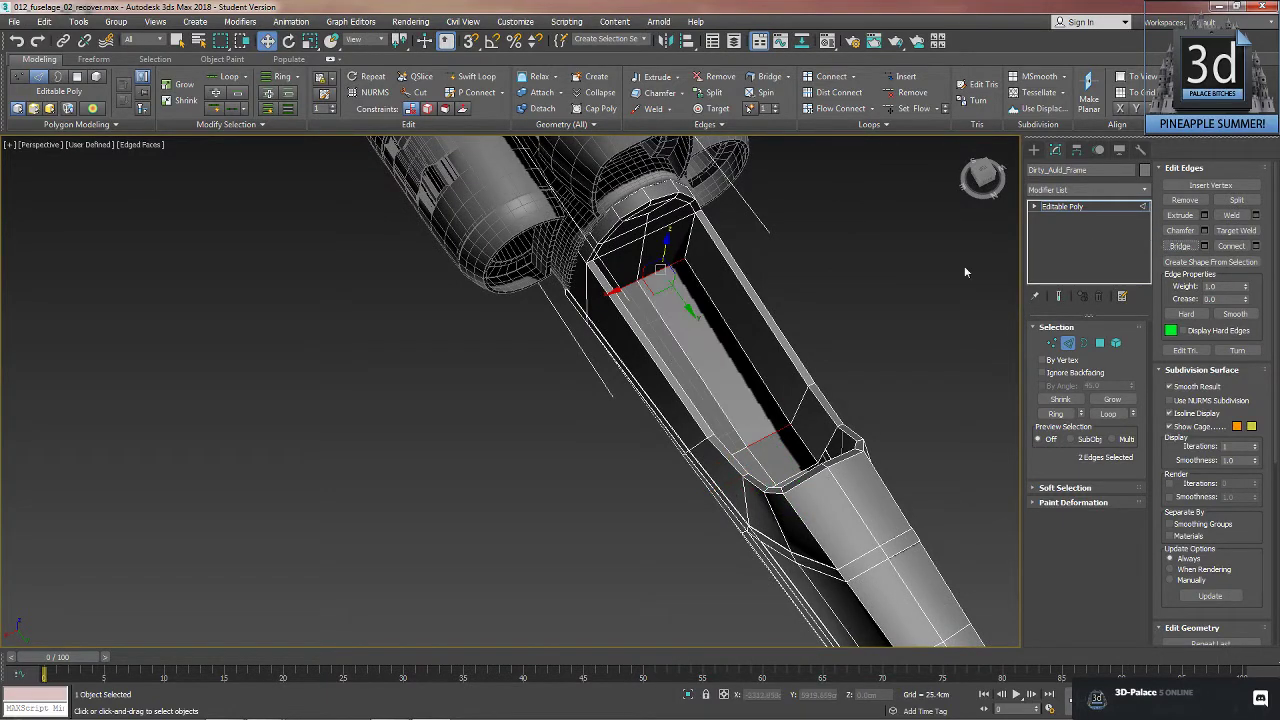
pyautogui.keyDown('alt'); pyautogui.moveTo(965, 271); pyautogui.dragTo(738, 283, button='middle'); pyautogui.keyUp('alt')
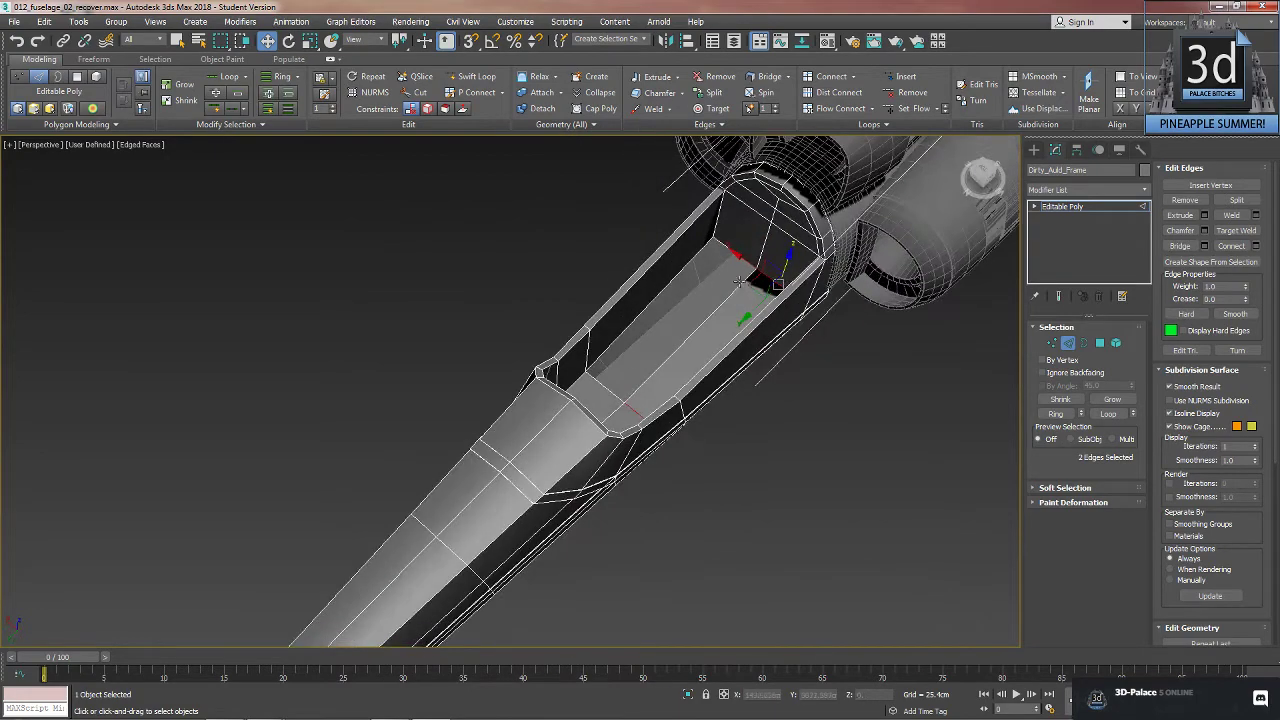
pyautogui.click(603, 390)
pyautogui.keyDown('ctrl'); pyautogui.click(741, 257); pyautogui.keyUp('ctrl')
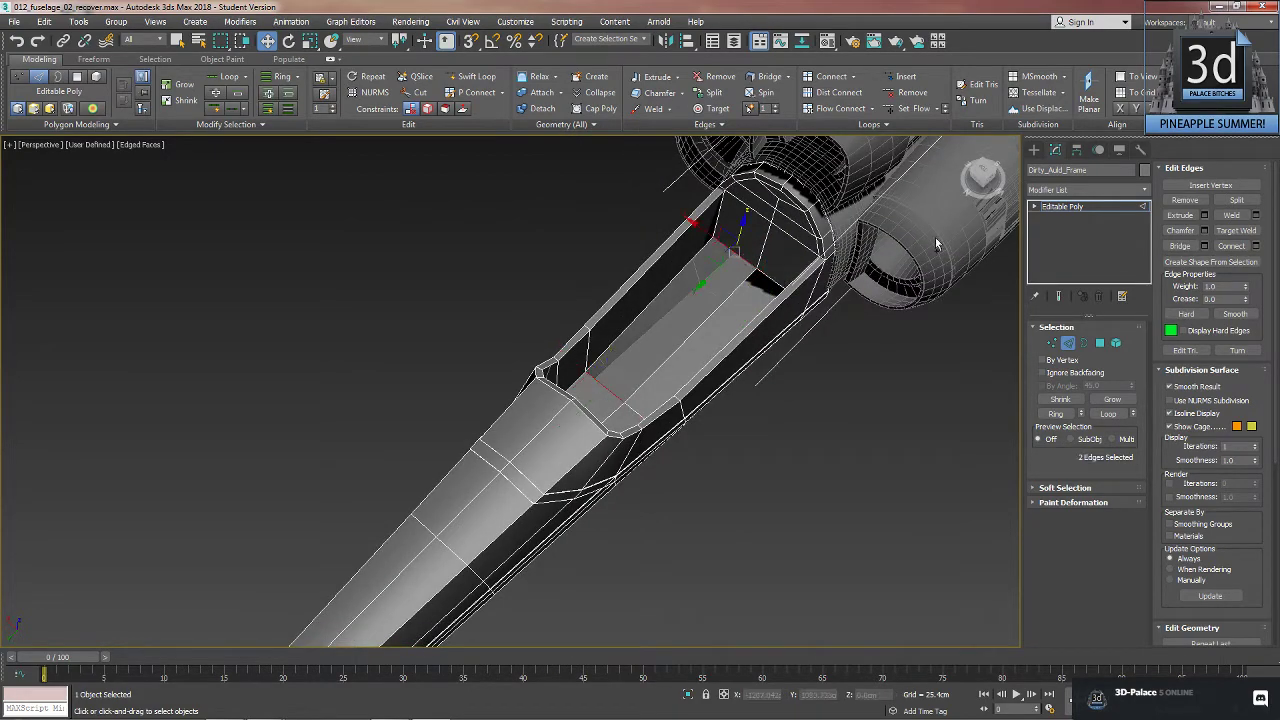
pyautogui.click(1180, 246)
# - Bridge the two opposite inner rim edges at the nose end of the cockpit opening to form a cross panel
pyautogui.keyDown('alt'); pyautogui.moveTo(800, 423); pyautogui.dragTo(563, 393, button='middle'); pyautogui.keyUp('alt')
pyautogui.scroll(6, 675, 464)
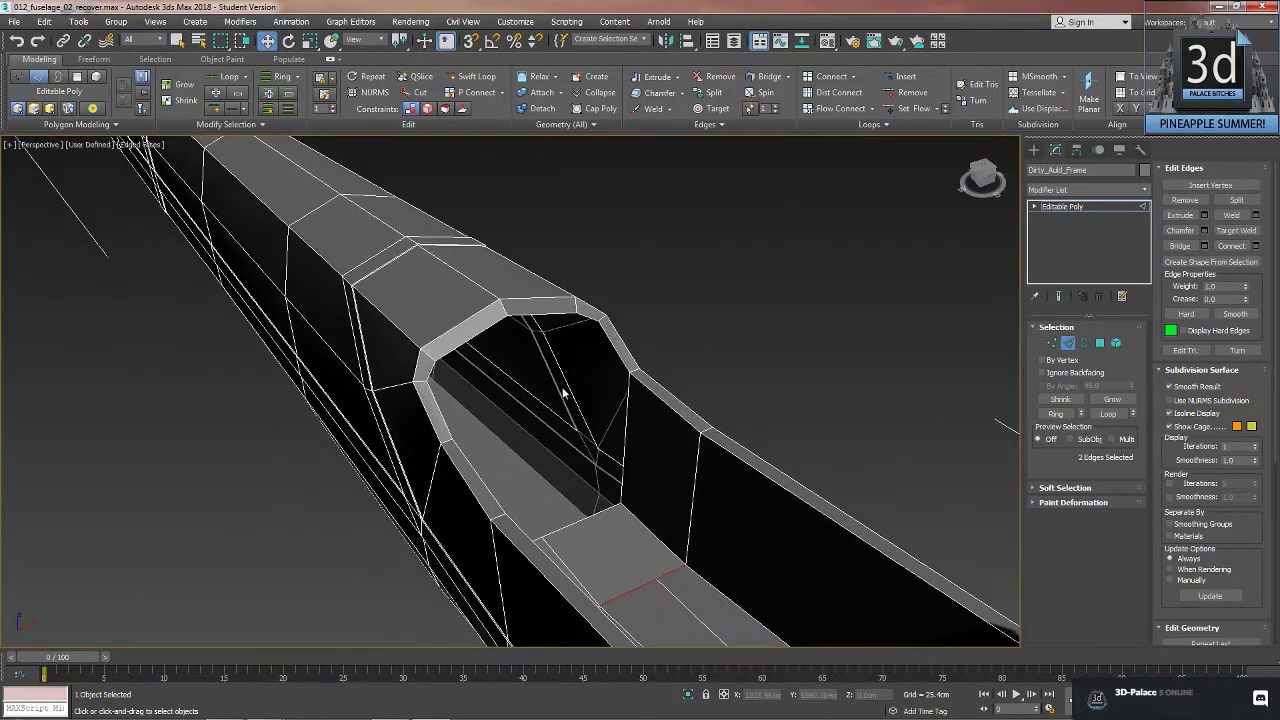
pyautogui.keyDown('alt'); pyautogui.moveTo(615, 354); pyautogui.dragTo(650, 448, button='middle'); pyautogui.keyUp('alt')
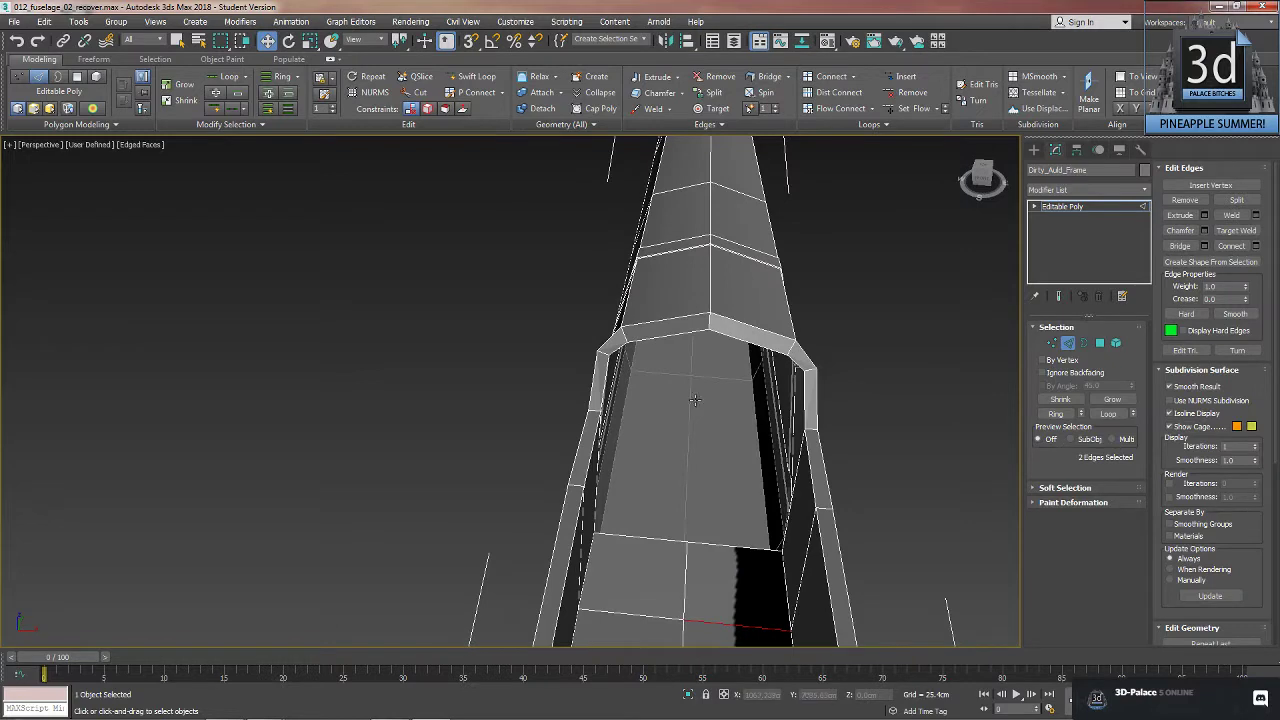
pyautogui.click(603, 398)
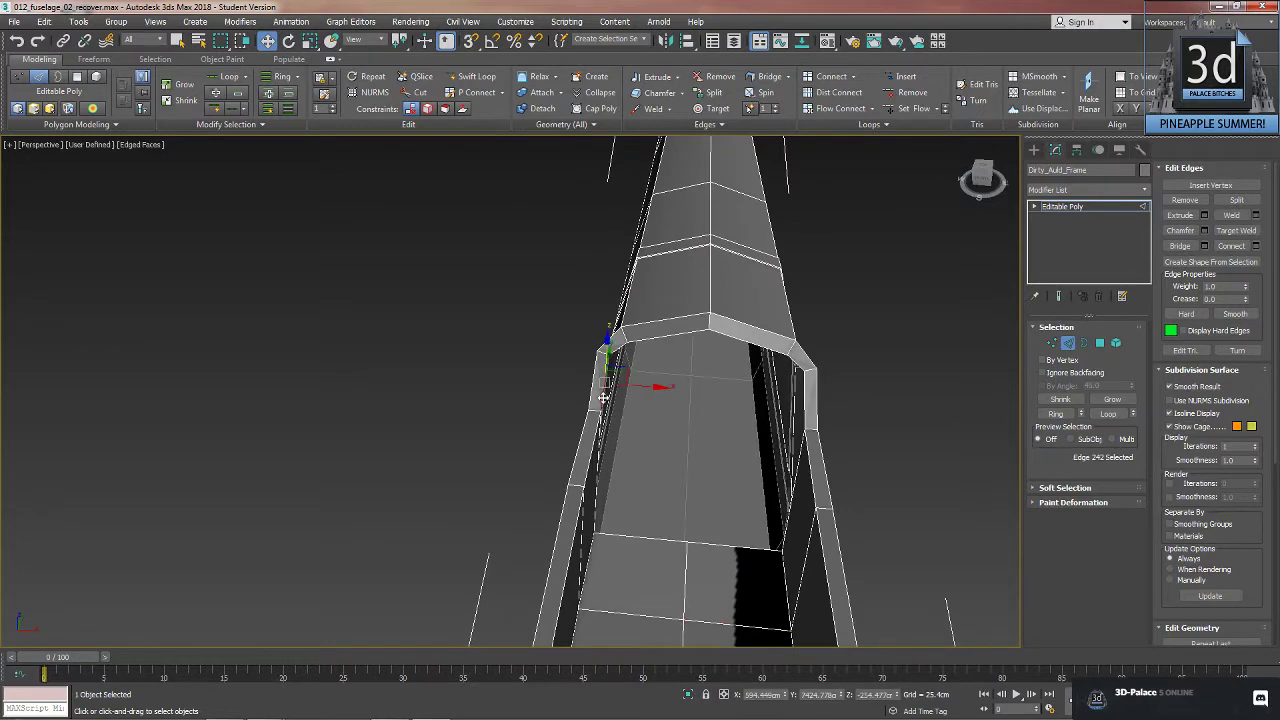
pyautogui.keyDown('ctrl'); pyautogui.click(803, 404); pyautogui.keyUp('ctrl')
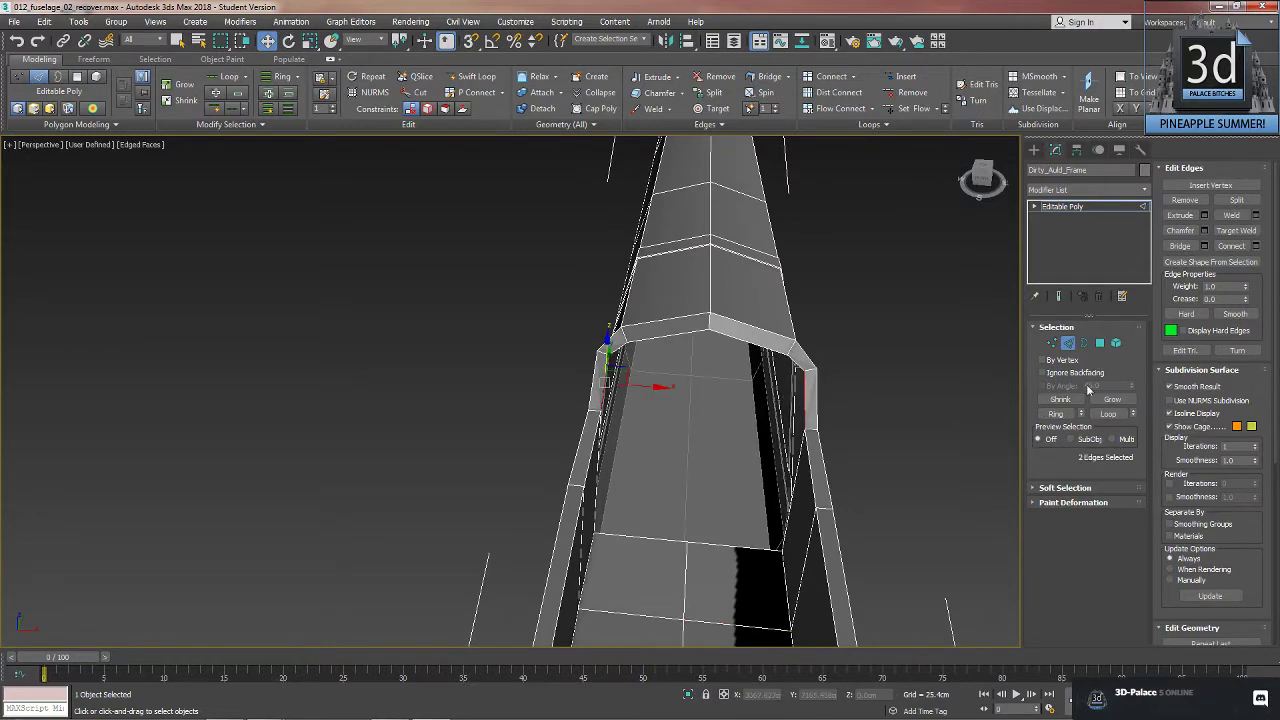
pyautogui.click(1181, 247)
# - Connect the two long edges of the nose-end cross panel with a centre edge
pyautogui.keyDown('alt'); pyautogui.moveTo(884, 391); pyautogui.dragTo(740, 449, button='middle'); pyautogui.keyUp('alt')
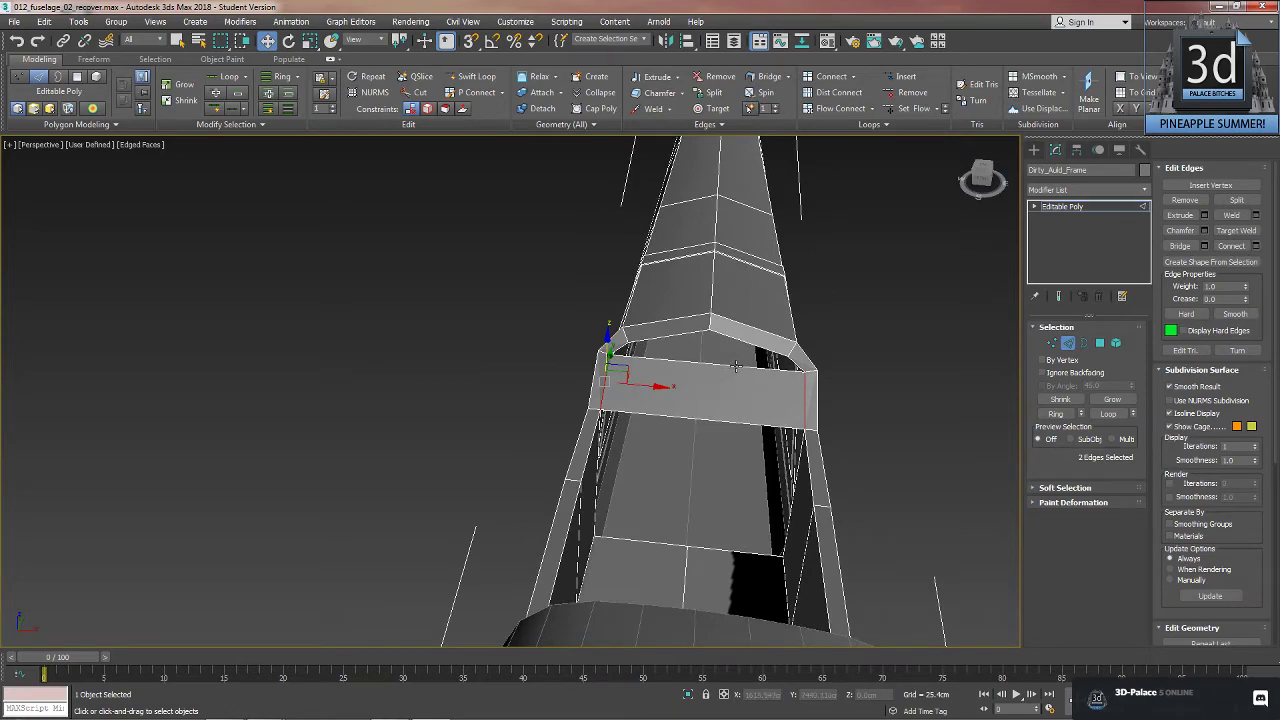
pyautogui.click(735, 366)
pyautogui.keyDown('ctrl'); pyautogui.click(749, 422); pyautogui.keyUp('ctrl')
pyautogui.keyDown('alt'); pyautogui.moveTo(776, 462); pyautogui.dragTo(810, 460, button='middle'); pyautogui.keyUp('alt')
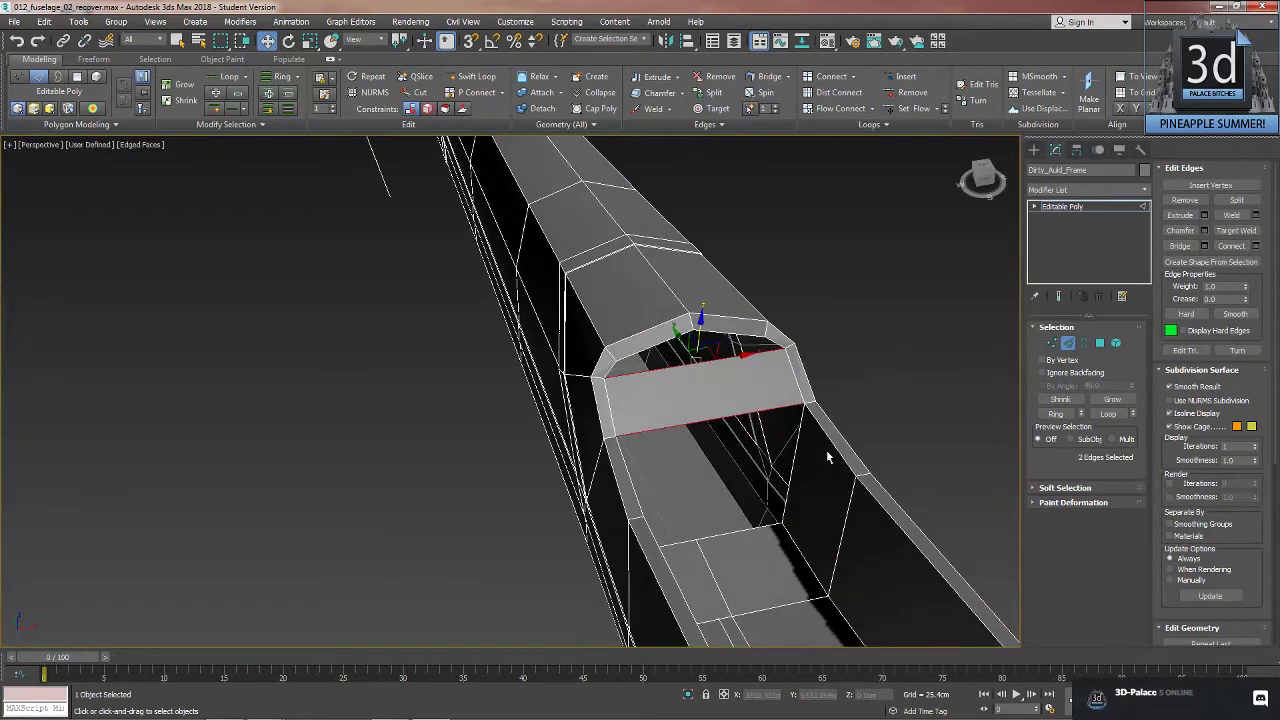
pyautogui.click(1231, 246)
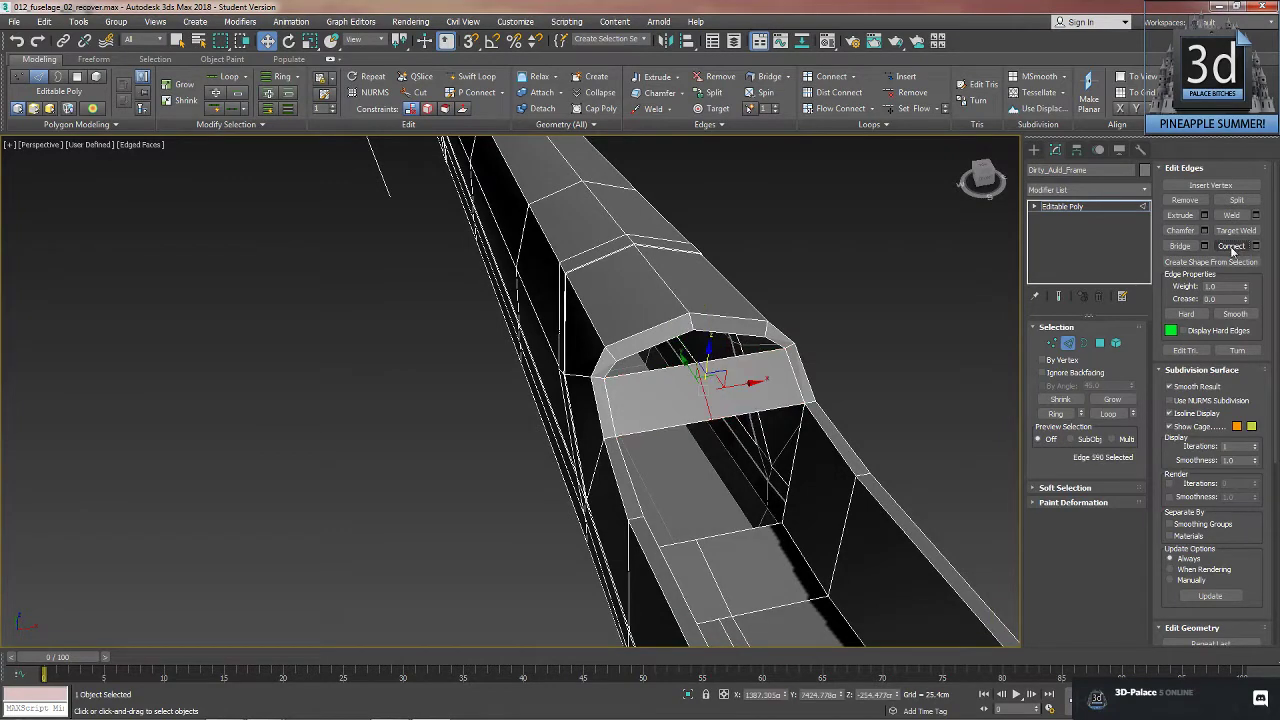
pyautogui.keyDown('alt'); pyautogui.moveTo(775, 362); pyautogui.dragTo(736, 364, button='middle'); pyautogui.keyUp('alt')
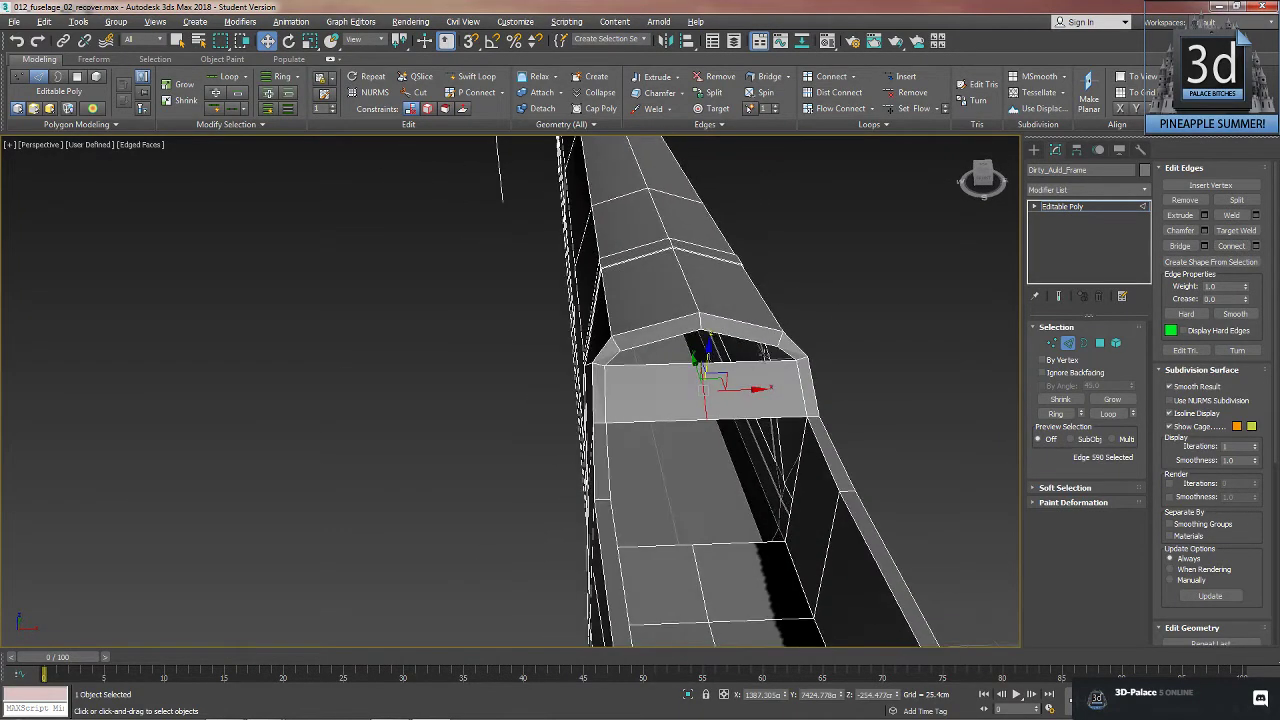
pyautogui.click(911, 355)
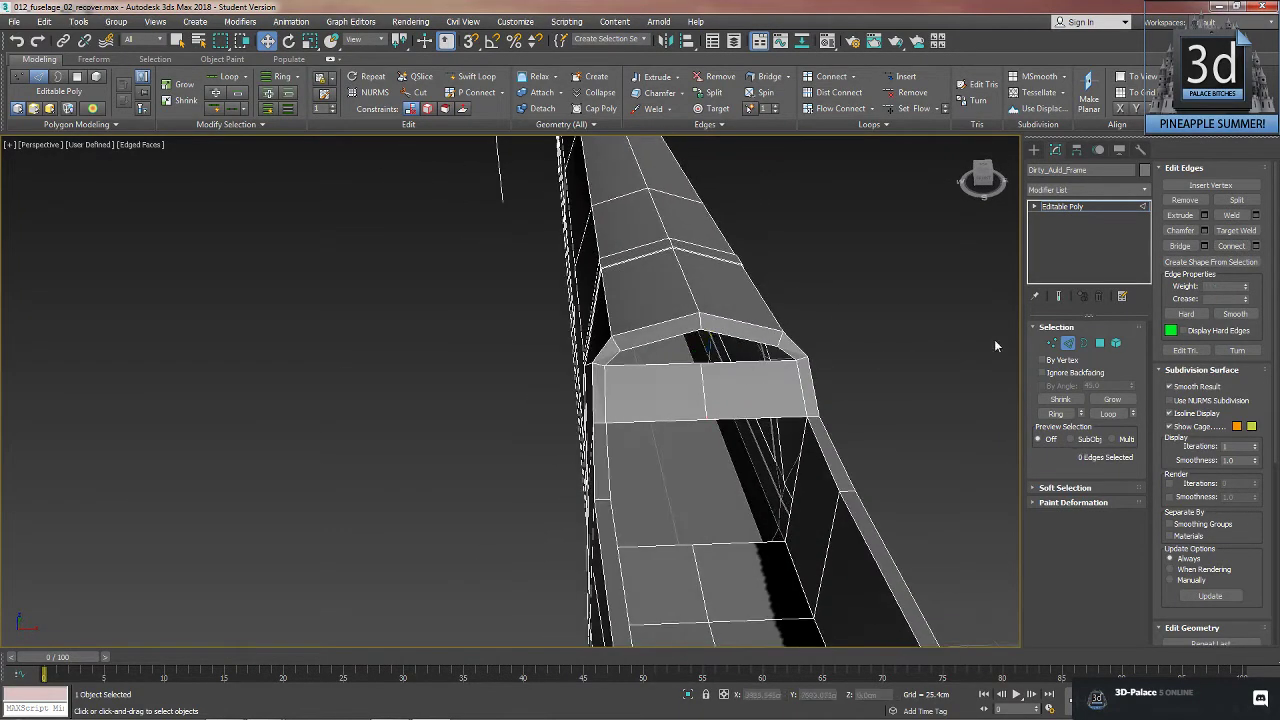
pyautogui.click(1099, 344)
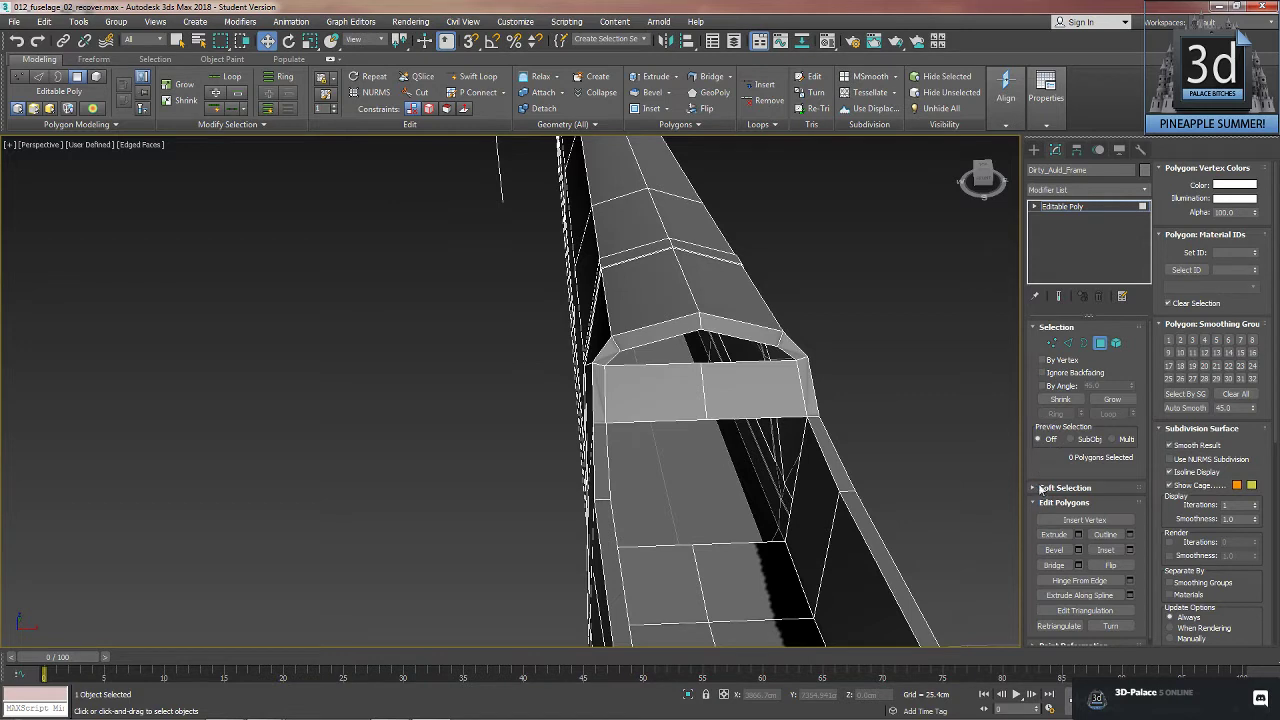
pyautogui.click(1055, 565)
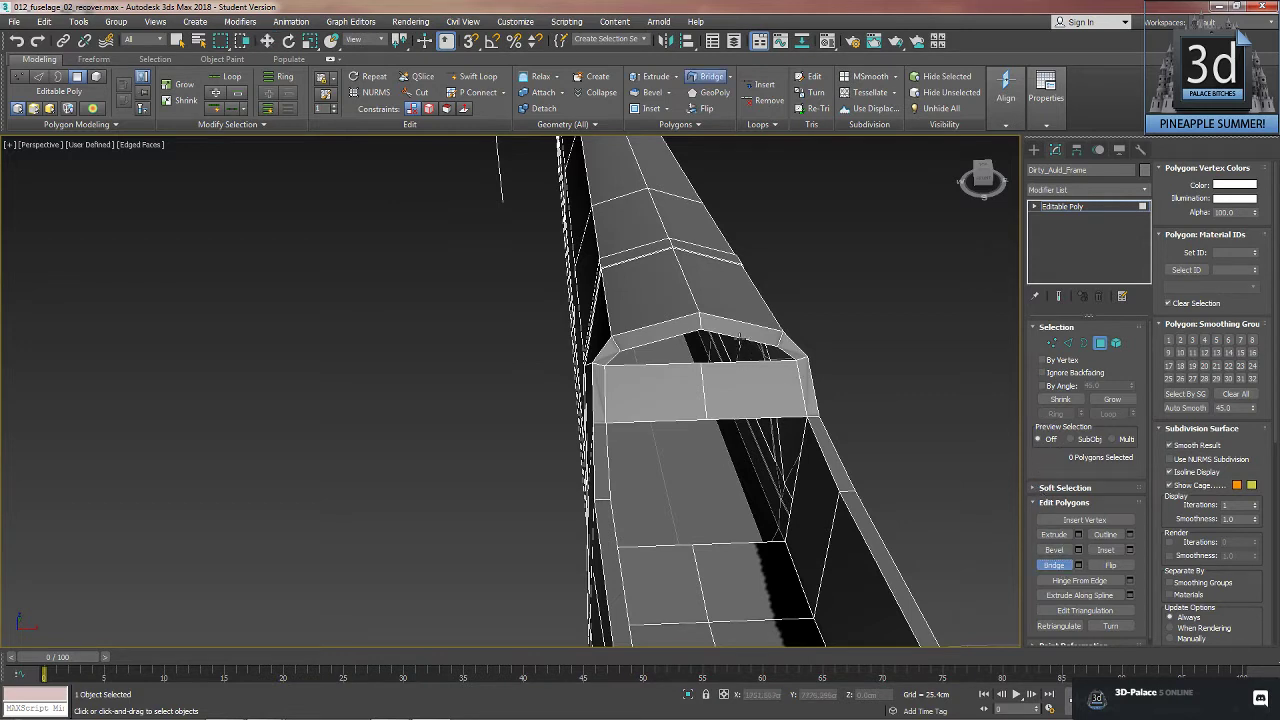
pyautogui.click(701, 343)
pyautogui.hotkey('ctrl', 'z')
pyautogui.keyDown('alt'); pyautogui.moveTo(926, 339); pyautogui.dragTo(860, 340, button='middle'); pyautogui.keyUp('alt')
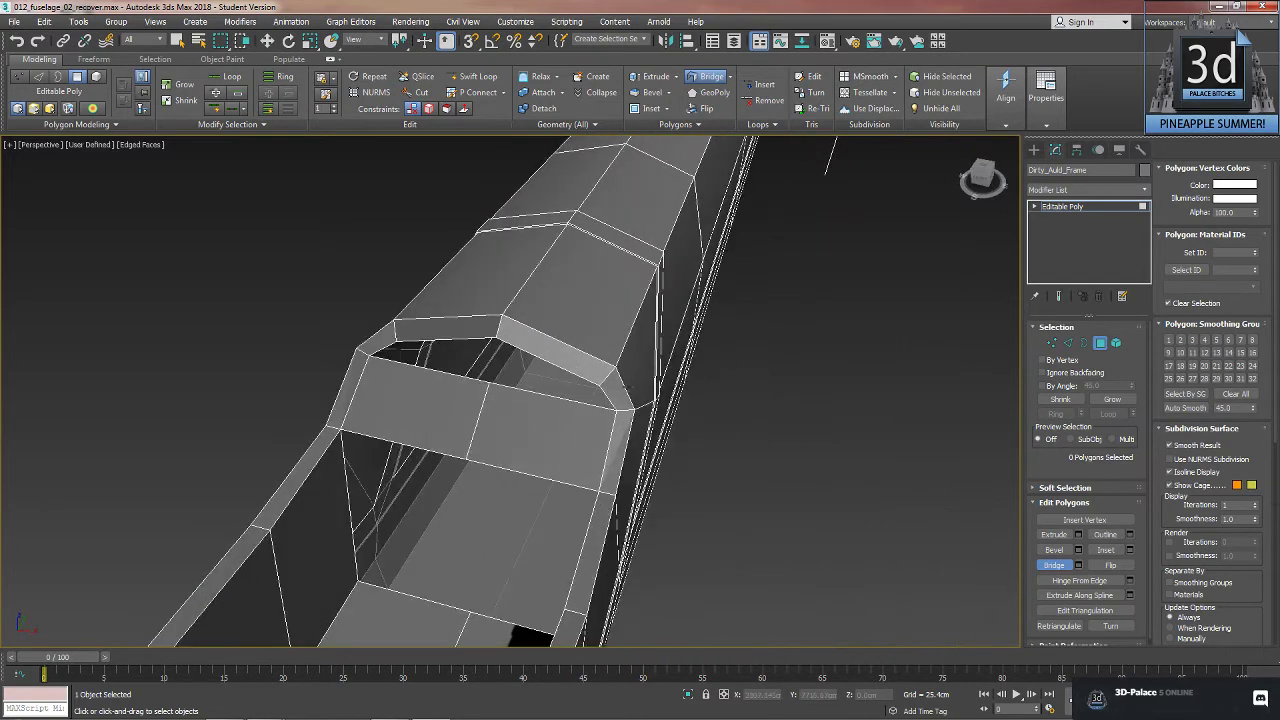
pyautogui.click(540, 395)
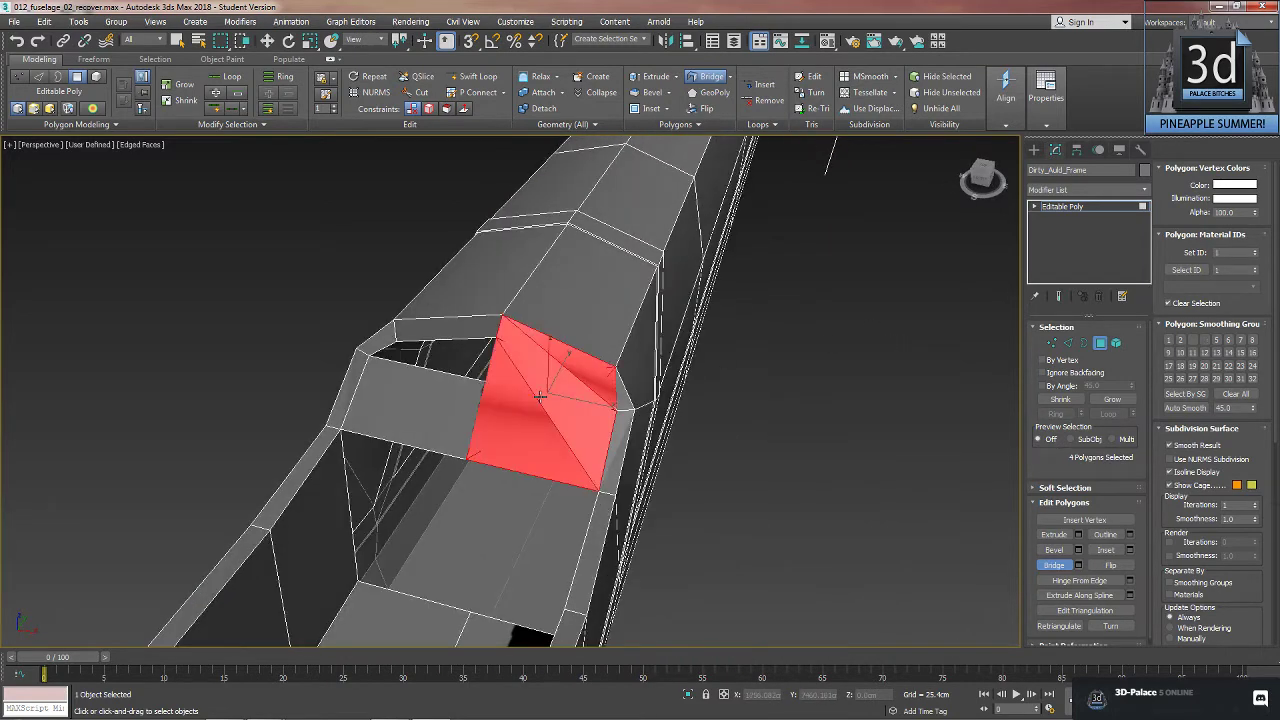
pyautogui.hotkey('ctrl', 'z')
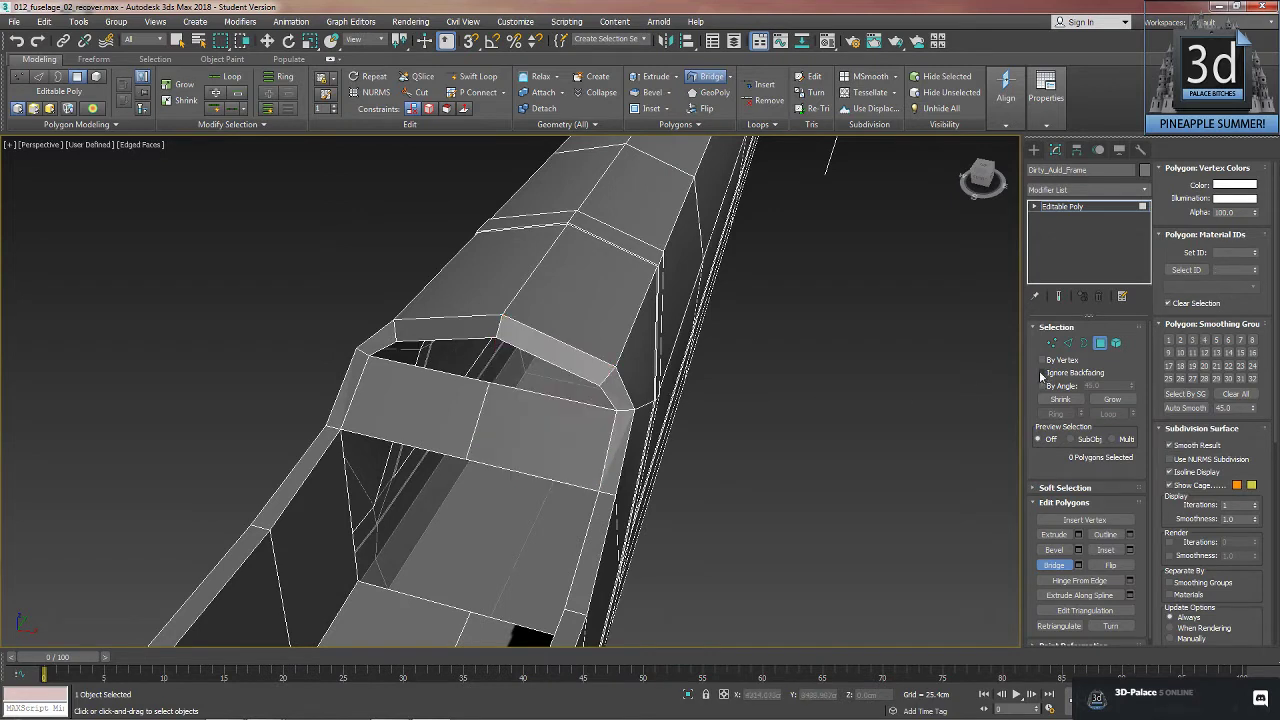
# - Bridge each half of the nose-end cross panel's upper edge to the matching inner rim edge above it, closing the gap
pyautogui.click(1068, 343)
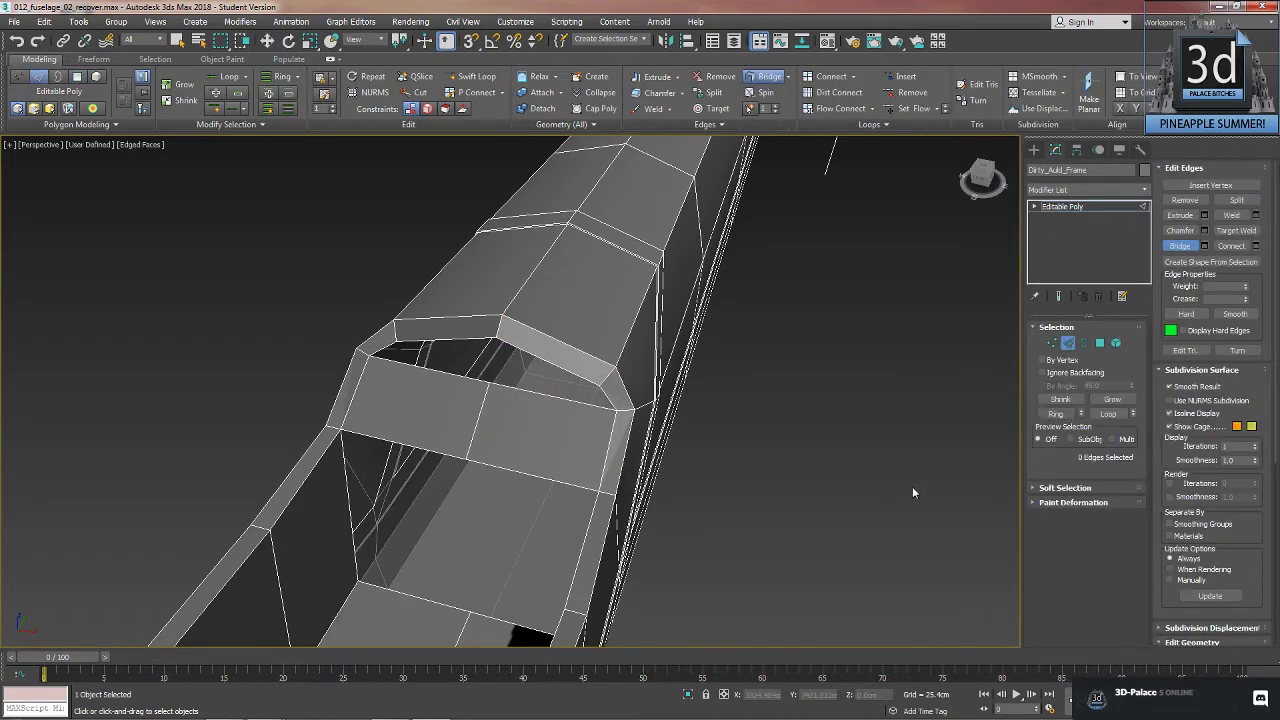
pyautogui.click(508, 384)
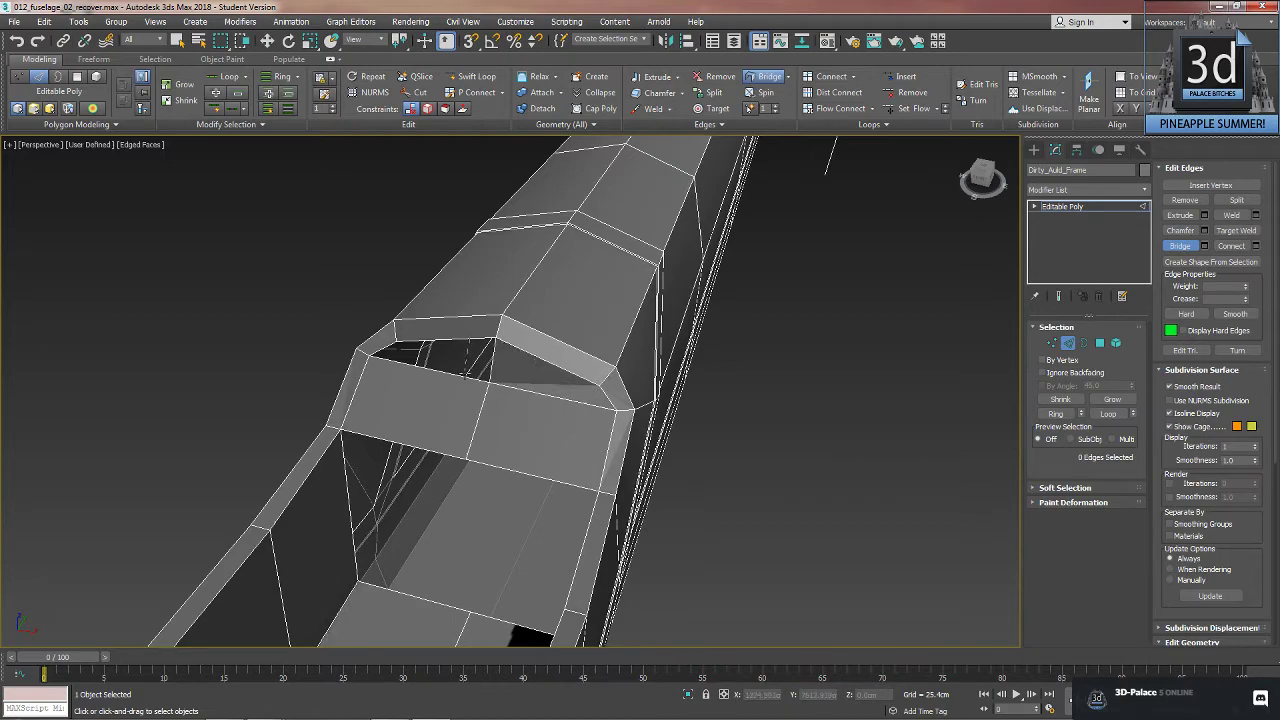
pyautogui.click(465, 377)
pyautogui.keyDown('alt'); pyautogui.moveTo(384, 396); pyautogui.dragTo(711, 414, button='middle'); pyautogui.keyUp('alt')
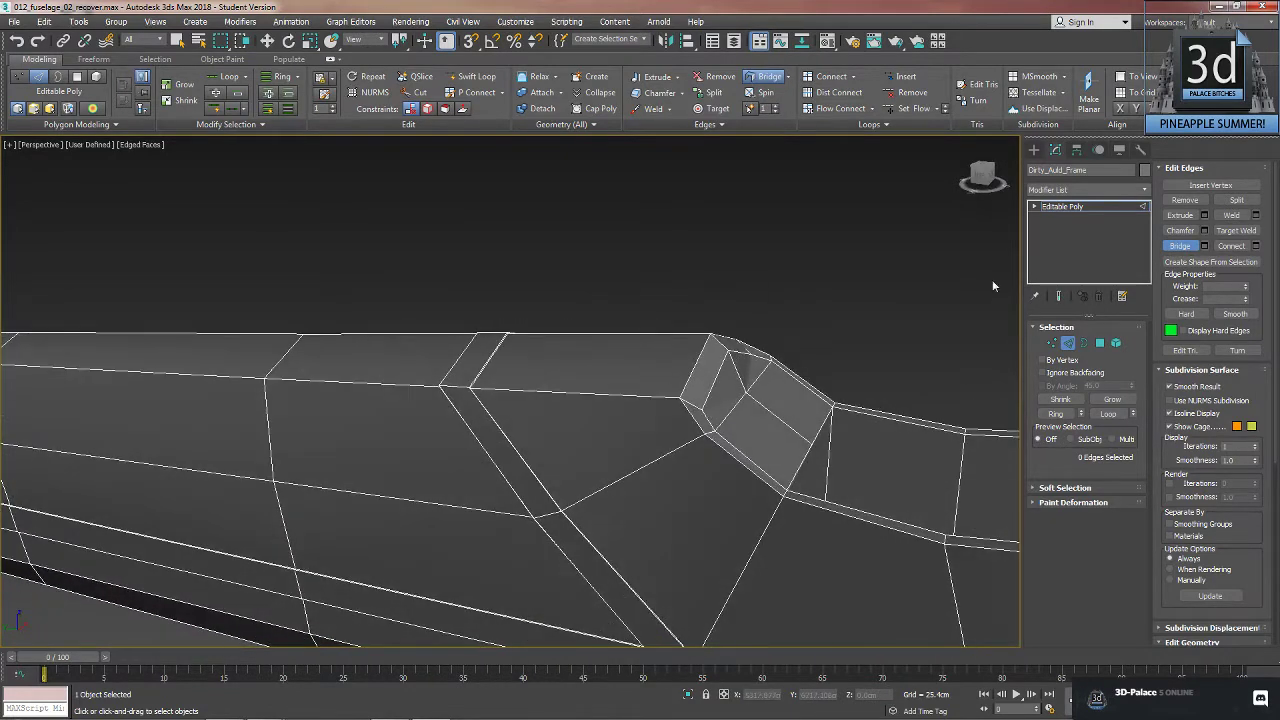
# - Try to move the opposite side vertex pairs around the nose-end panel along the length of the fuselage
pyautogui.click(1051, 343)
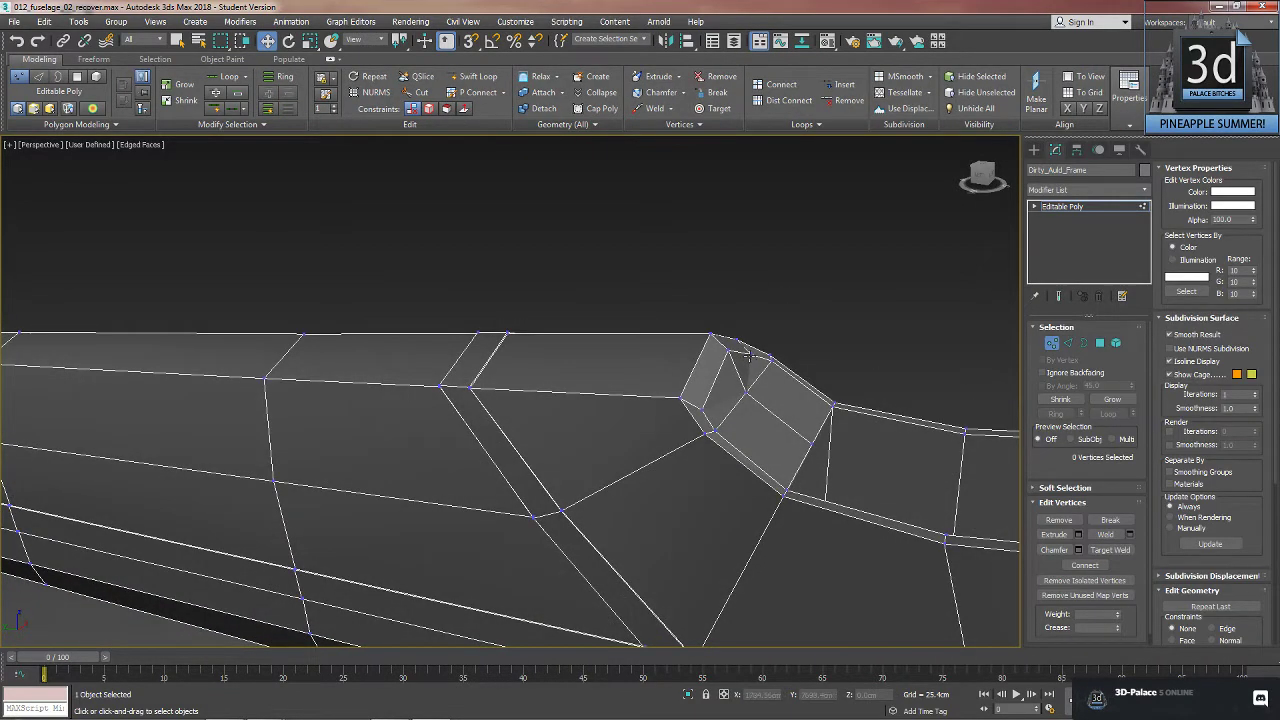
pyautogui.click(751, 353)
pyautogui.keyDown('ctrl'); pyautogui.click(703, 408); pyautogui.keyUp('ctrl')
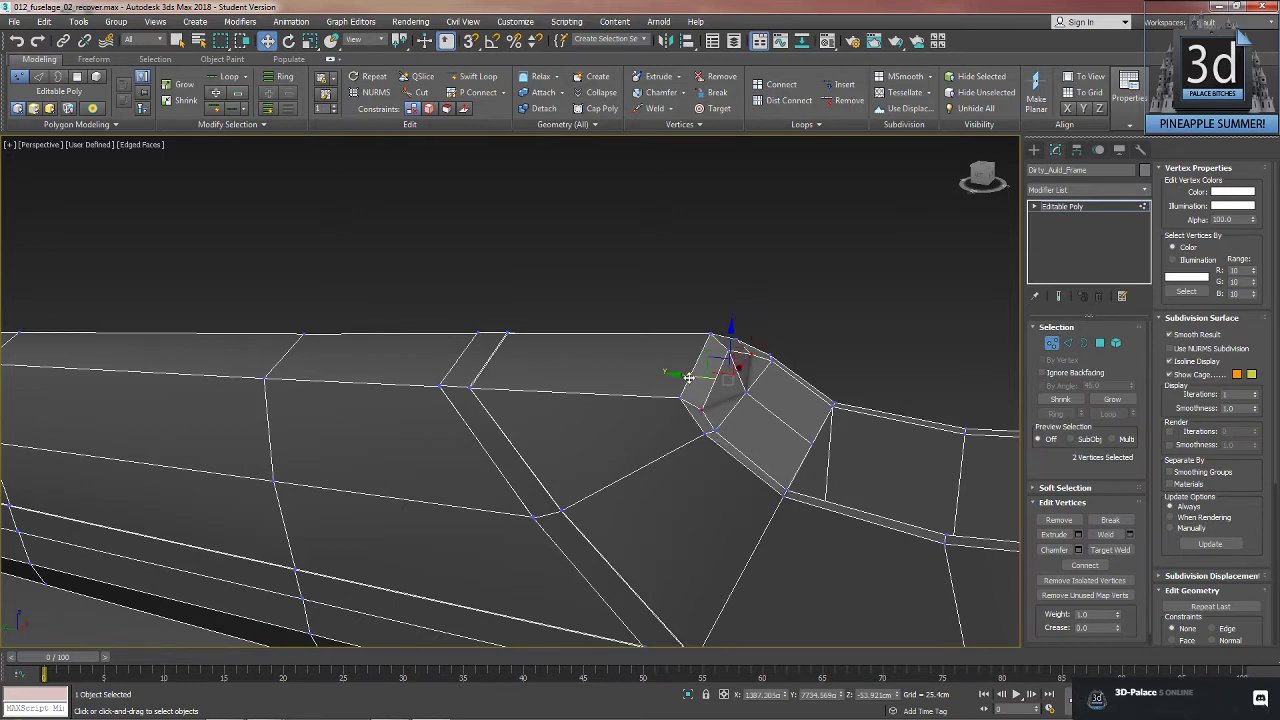
pyautogui.click(712, 433)
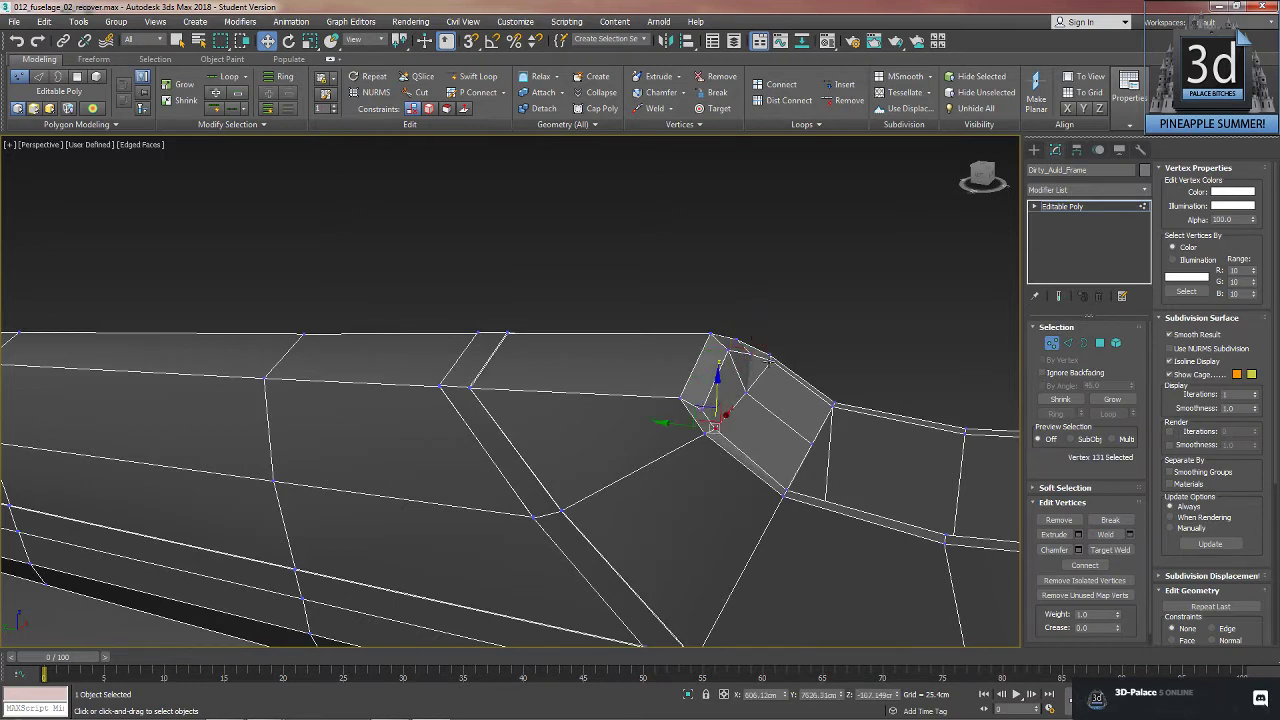
pyautogui.keyDown('ctrl'); pyautogui.click(769, 359); pyautogui.keyUp('ctrl')
pyautogui.moveTo(704, 390); pyautogui.dragTo(709, 392)
pyautogui.keyDown('alt'); pyautogui.moveTo(709, 392); pyautogui.dragTo(712, 432, button='middle'); pyautogui.keyUp('alt')
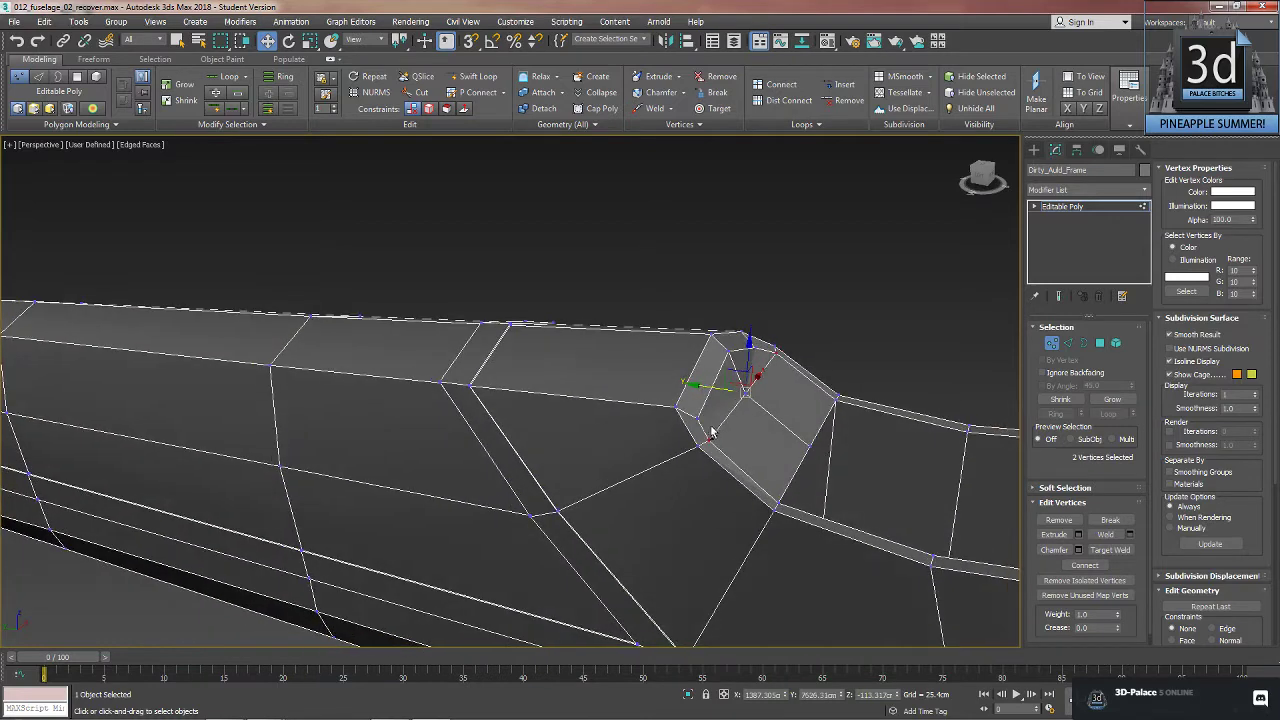
pyautogui.keyDown('ctrl'); pyautogui.click(699, 418); pyautogui.keyUp('ctrl')
pyautogui.click(755, 347)
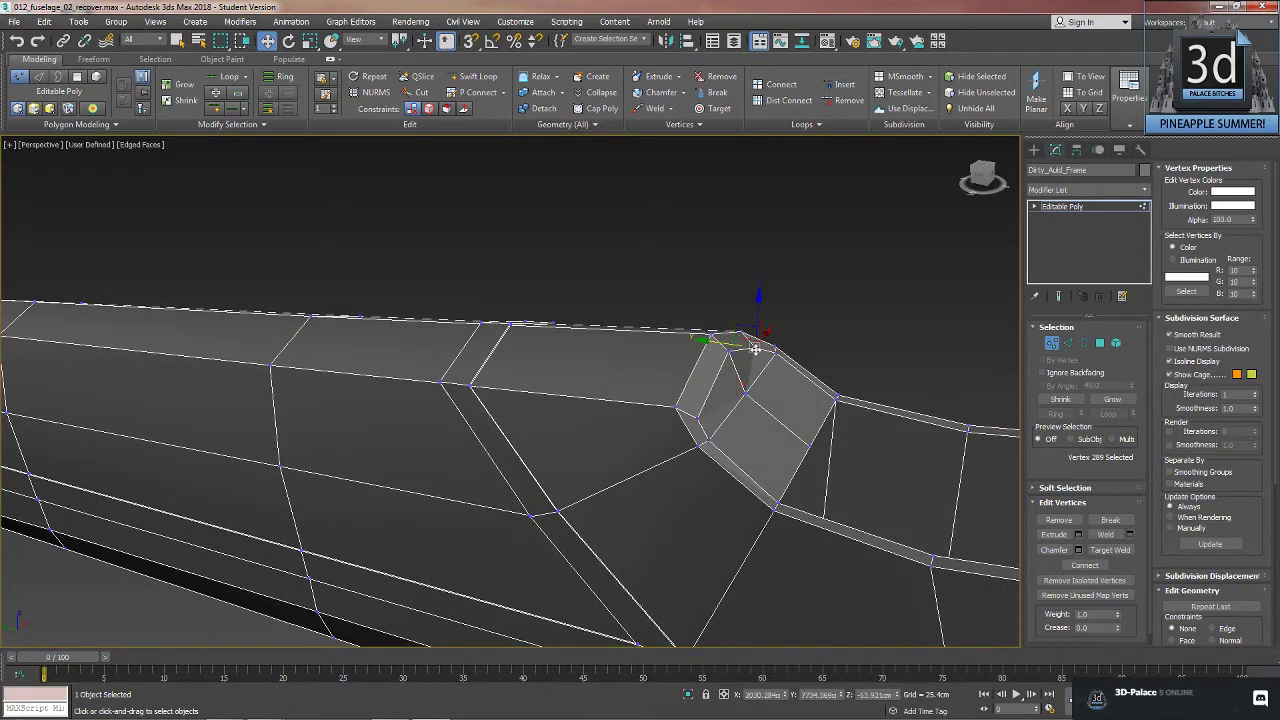
pyautogui.keyDown('ctrl'); pyautogui.click(699, 418); pyautogui.keyUp('ctrl')
pyautogui.keyDown('alt'); pyautogui.moveTo(677, 429); pyautogui.dragTo(697, 381, button='middle'); pyautogui.keyUp('alt')
pyautogui.moveTo(702, 380); pyautogui.dragTo(707, 382)
pyautogui.keyDown('alt'); pyautogui.moveTo(726, 423); pyautogui.dragTo(736, 453, button='middle'); pyautogui.keyUp('alt')
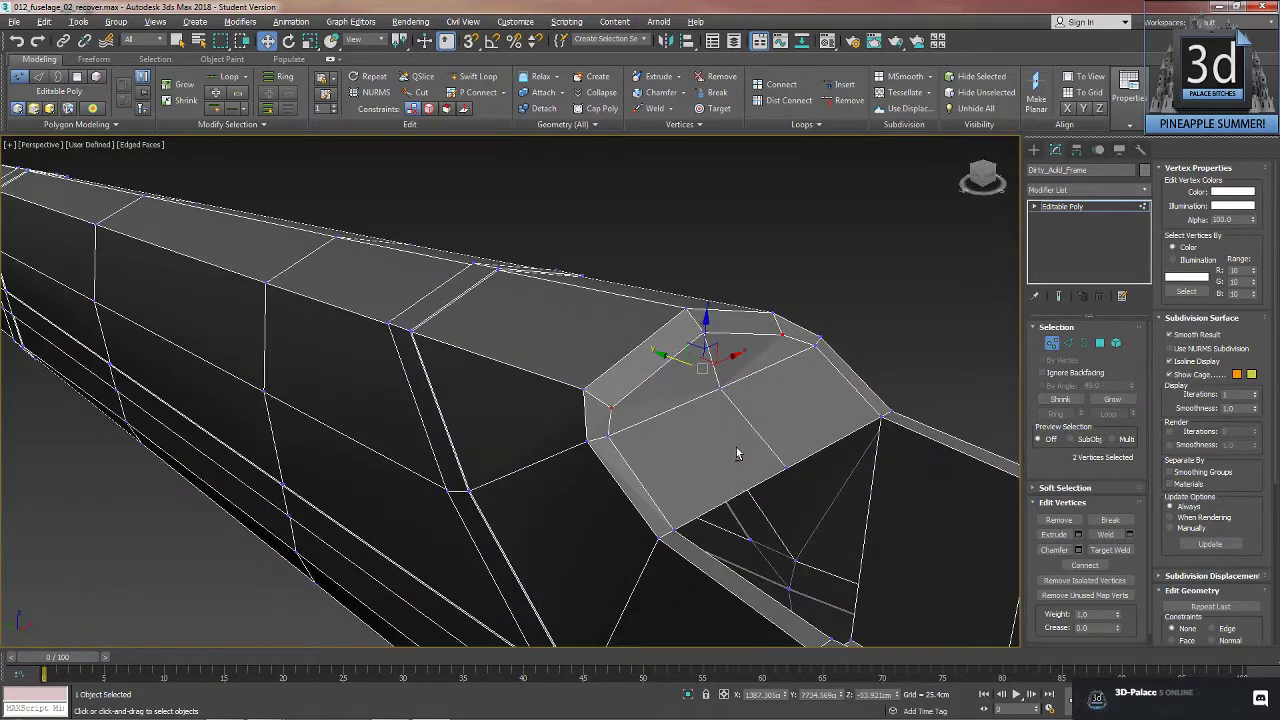
# - Extrude the four polygons of the nose-end panel inward to recess them behind the cockpit rim
pyautogui.click(1100, 343)
pyautogui.click(660, 405)
pyautogui.click(728, 380)
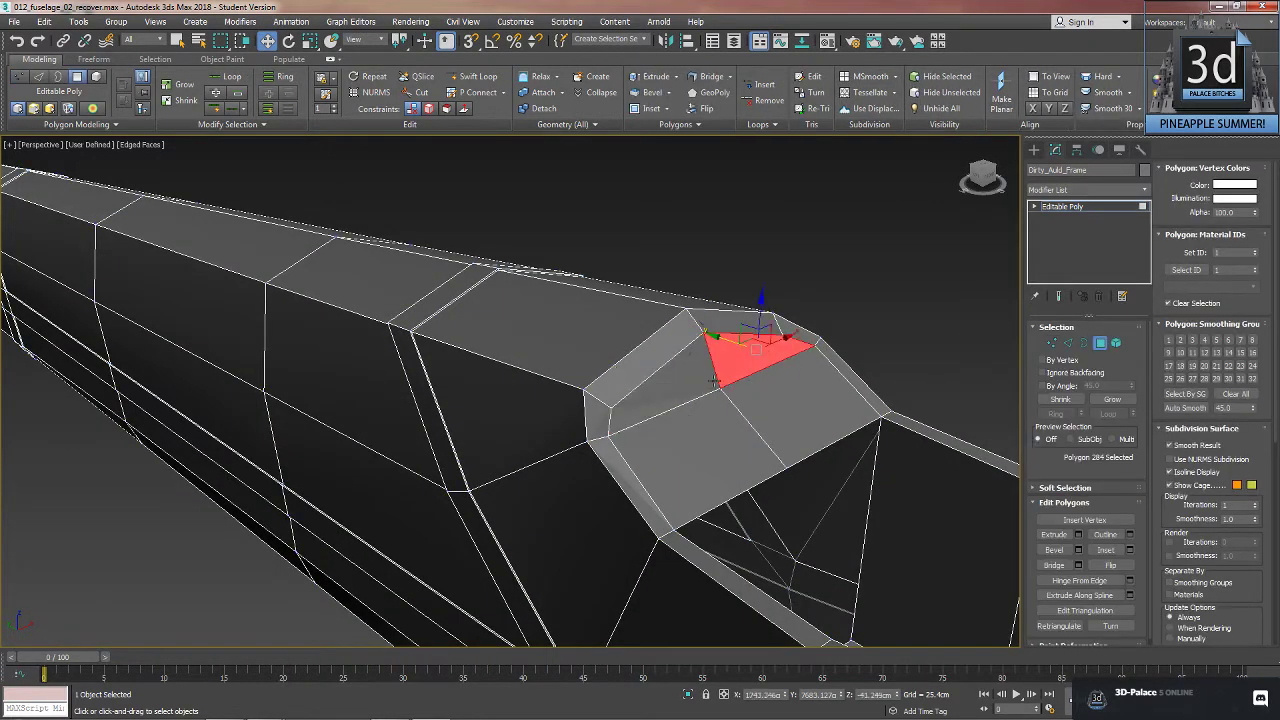
pyautogui.keyDown('ctrl'); pyautogui.click(712, 383); pyautogui.keyUp('ctrl')
pyautogui.keyDown('ctrl'); pyautogui.click(795, 425); pyautogui.keyUp('ctrl')
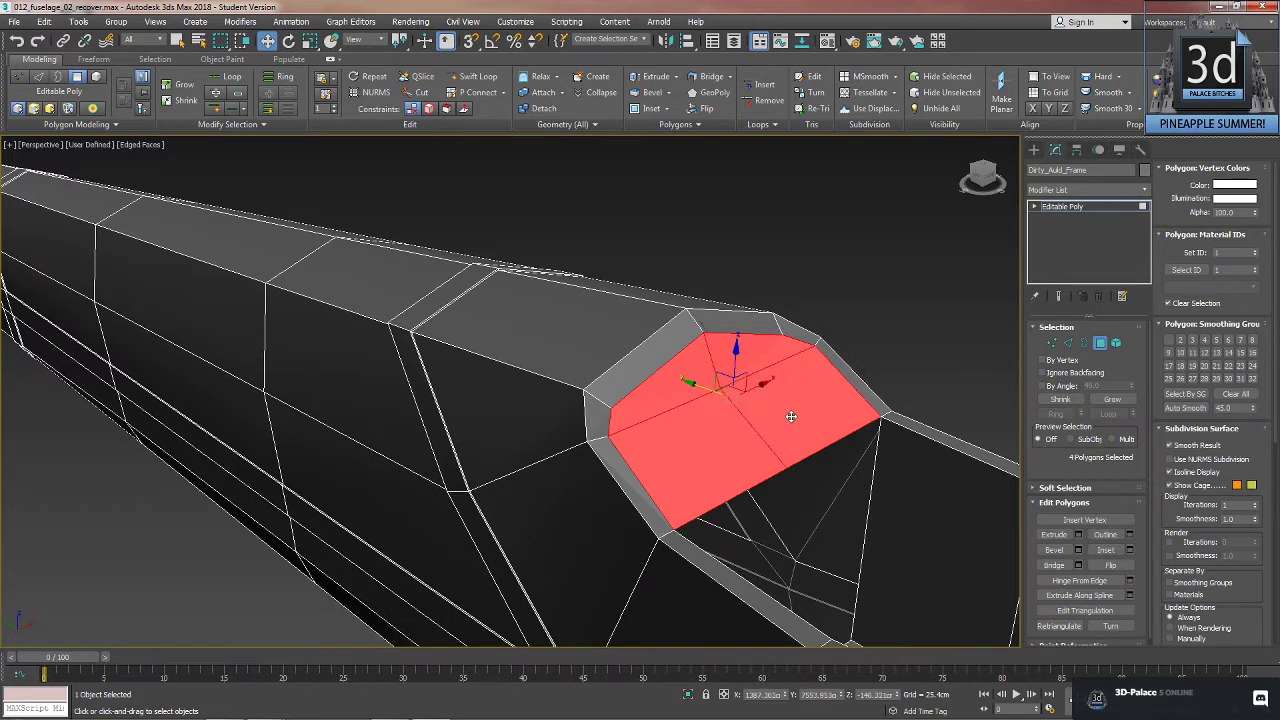
pyautogui.hotkey('shift', 'e')
pyautogui.moveTo(789, 414); pyautogui.dragTo(707, 604)
pyautogui.keyDown('alt'); pyautogui.moveTo(707, 604); pyautogui.dragTo(865, 386, button='middle'); pyautogui.keyUp('alt')
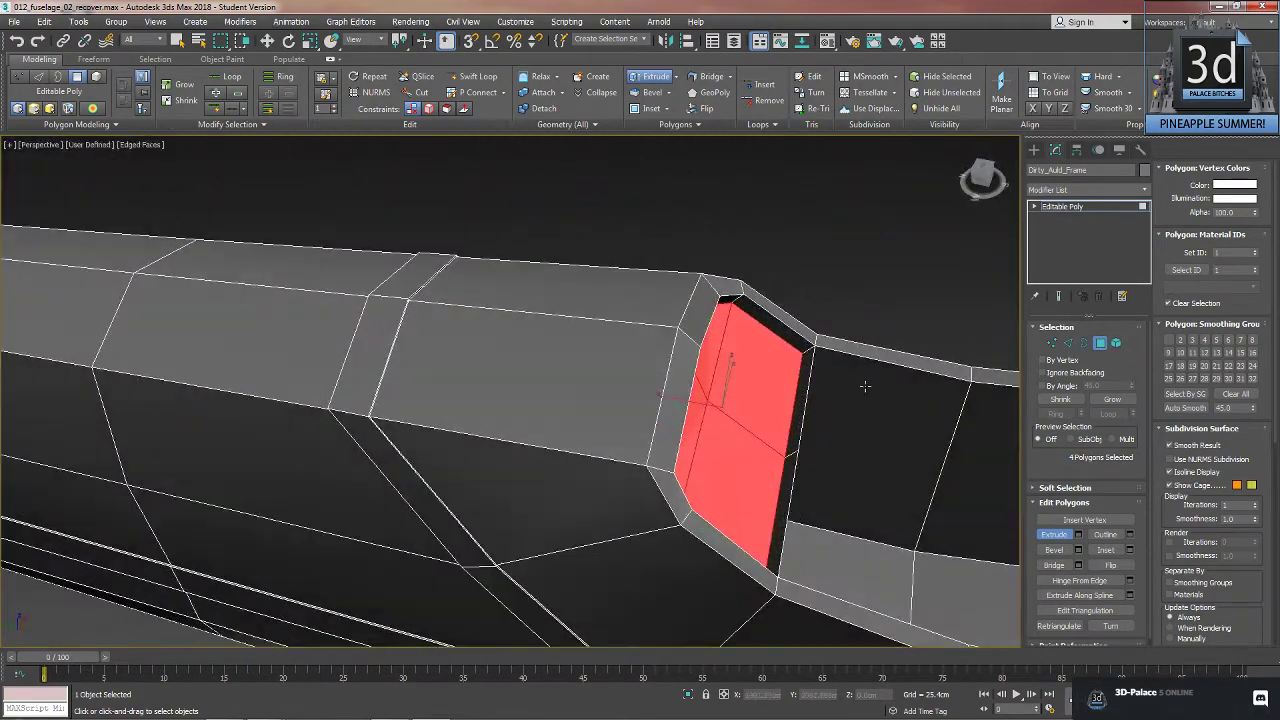
# - Delete the two narrow polygons along the lower edge of the recessed nose-end panel
pyautogui.click(808, 386)
pyautogui.keyDown('ctrl'); pyautogui.click(785, 515); pyautogui.keyUp('ctrl')
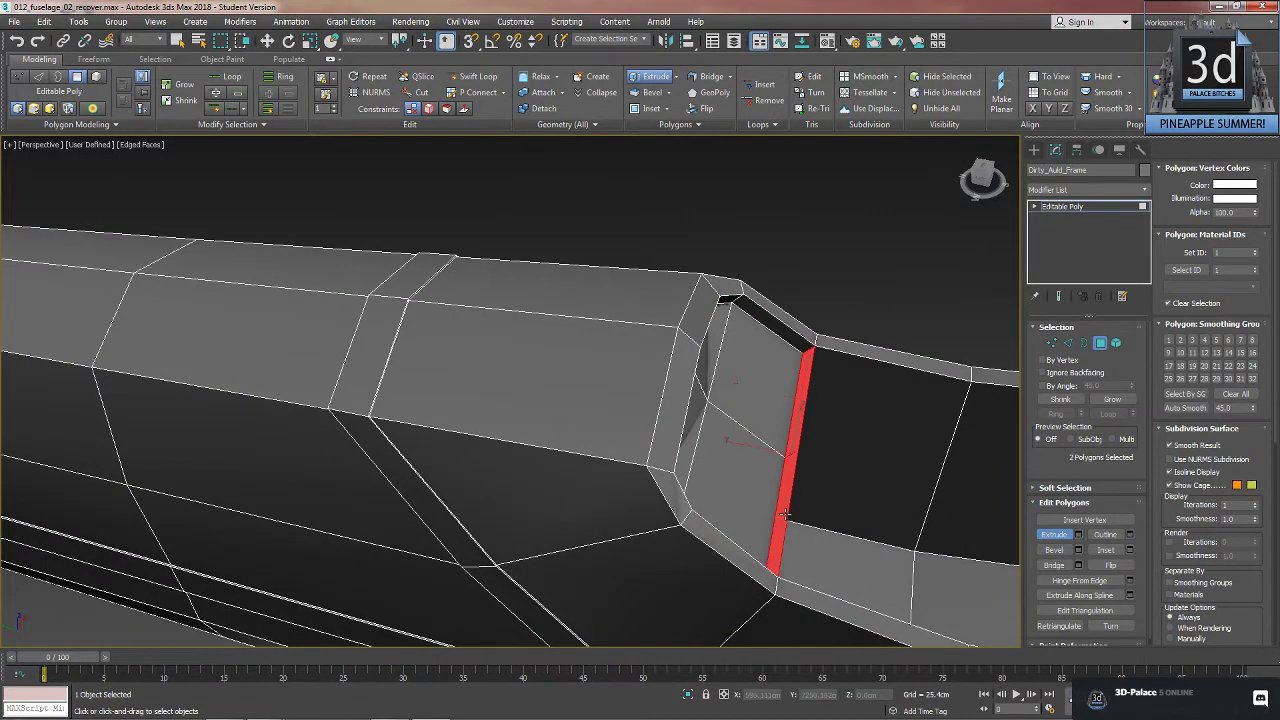
pyautogui.press('Delete')
pyautogui.keyDown('alt'); pyautogui.moveTo(794, 506); pyautogui.dragTo(907, 409, button='middle'); pyautogui.keyUp('alt')
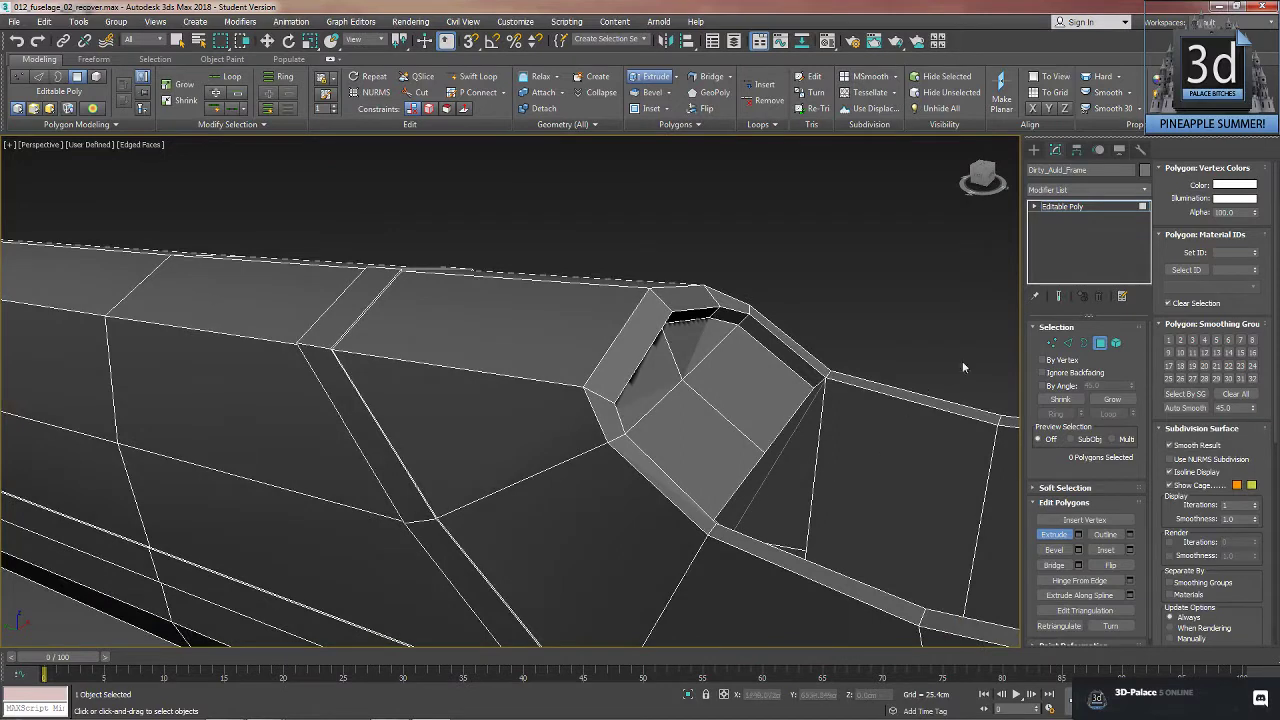
# - Move the two lower edges of the recessed nose-end panel toward the nose and about 48 cm down
pyautogui.click(1067, 343)
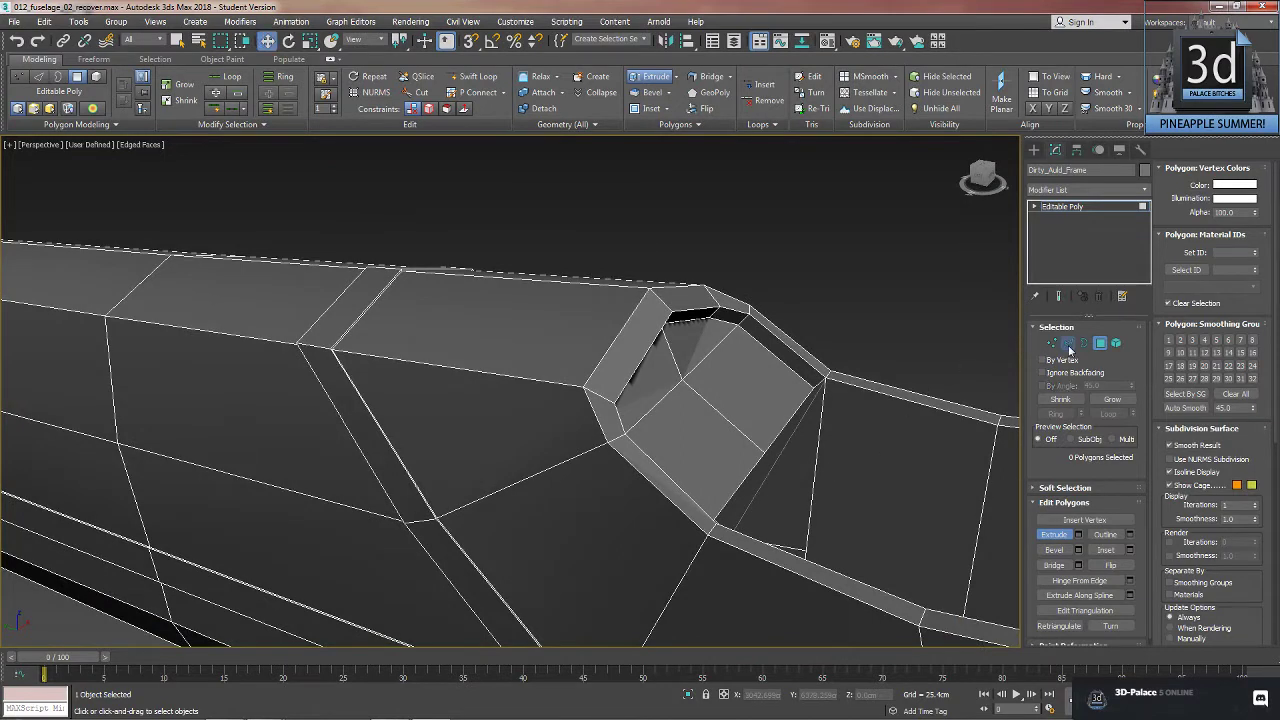
pyautogui.click(746, 481)
pyautogui.keyDown('ctrl'); pyautogui.click(777, 440); pyautogui.keyUp('ctrl')
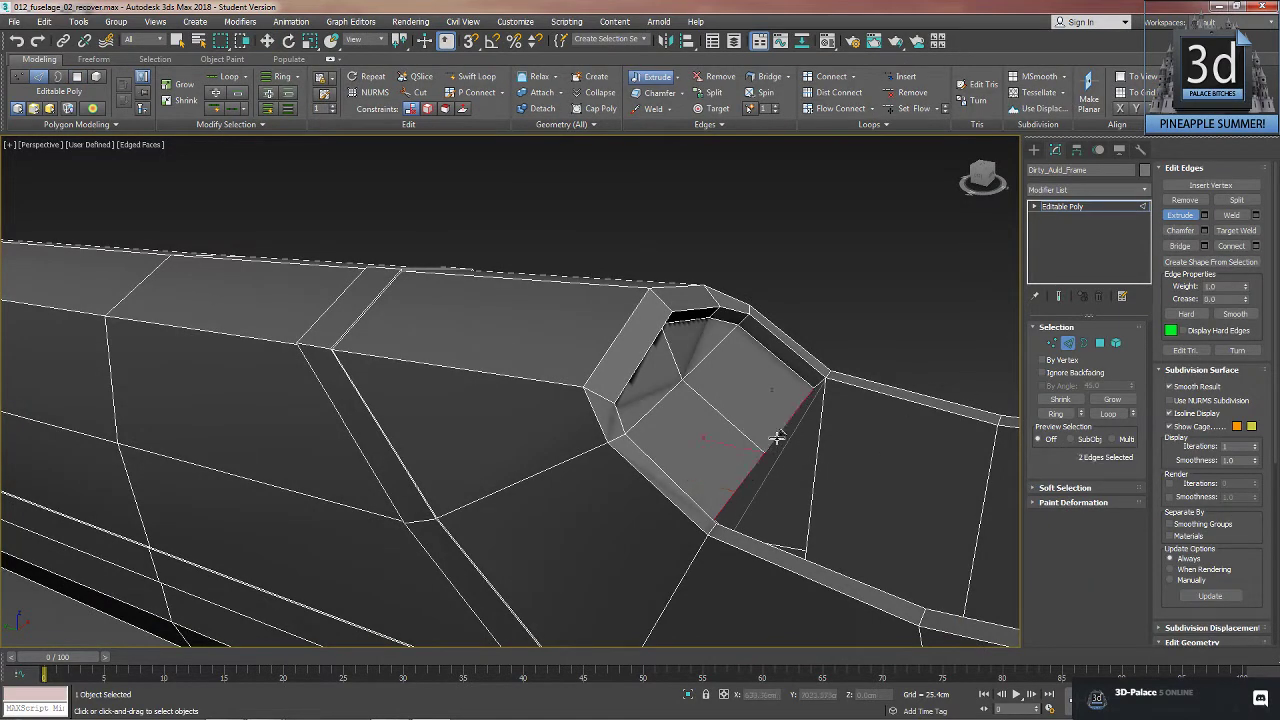
pyautogui.press('w')
pyautogui.moveTo(748, 432); pyautogui.dragTo(738, 442)
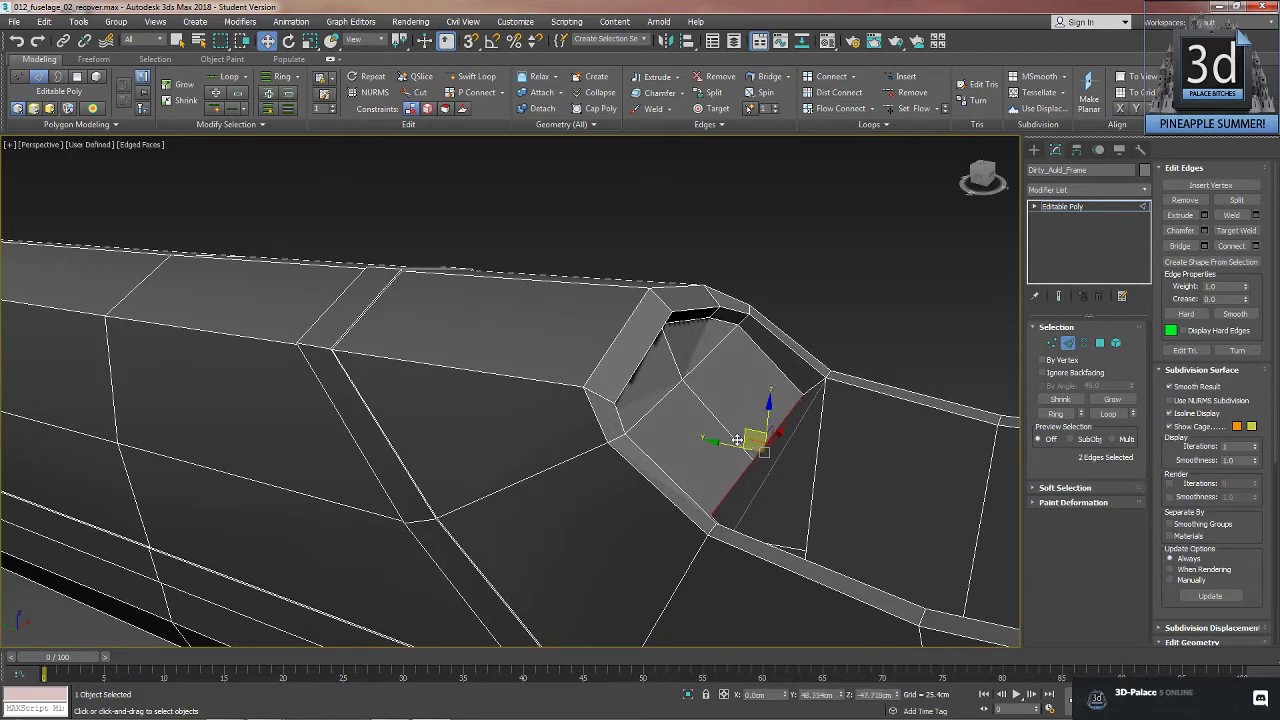
pyautogui.keyDown('alt'); pyautogui.moveTo(738, 442); pyautogui.dragTo(878, 553, button='middle'); pyautogui.keyUp('alt')
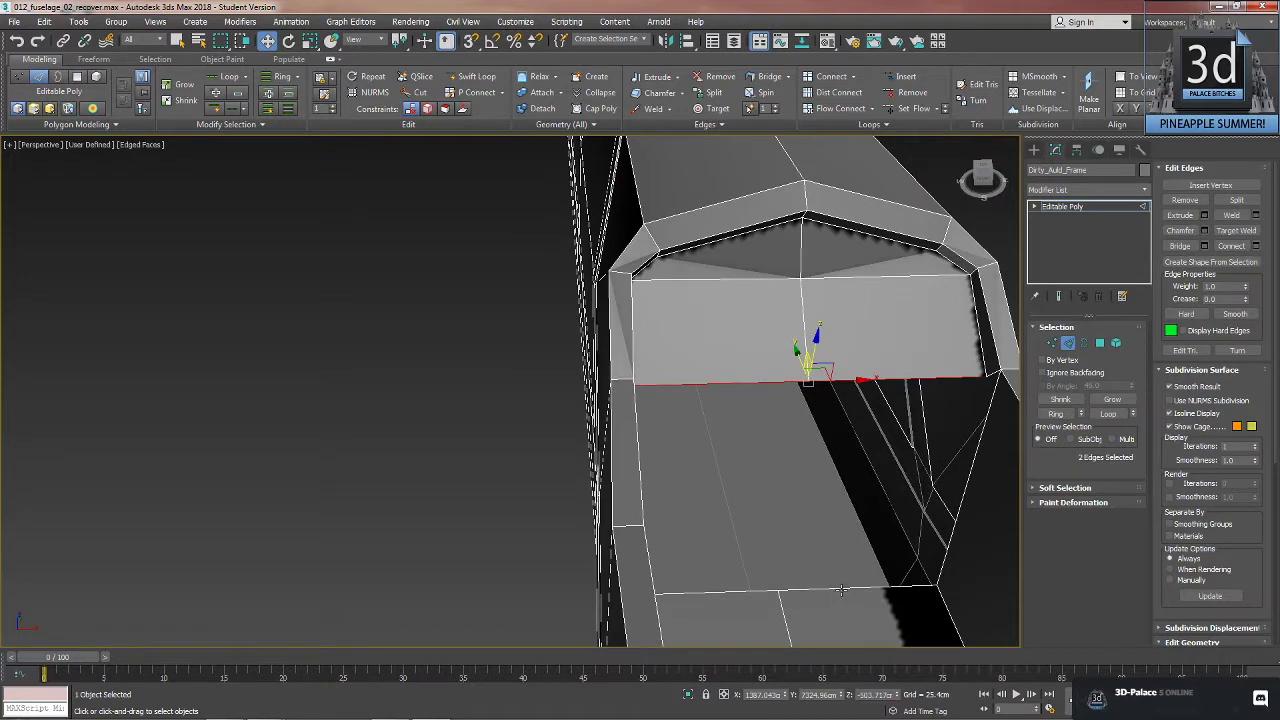
# - Extend the cockpit floor from its two nose-end edges by about 168 cm toward the nose, adding a new floor strip
pyautogui.click(842, 590)
pyautogui.keyDown('ctrl'); pyautogui.click(759, 590); pyautogui.keyUp('ctrl')
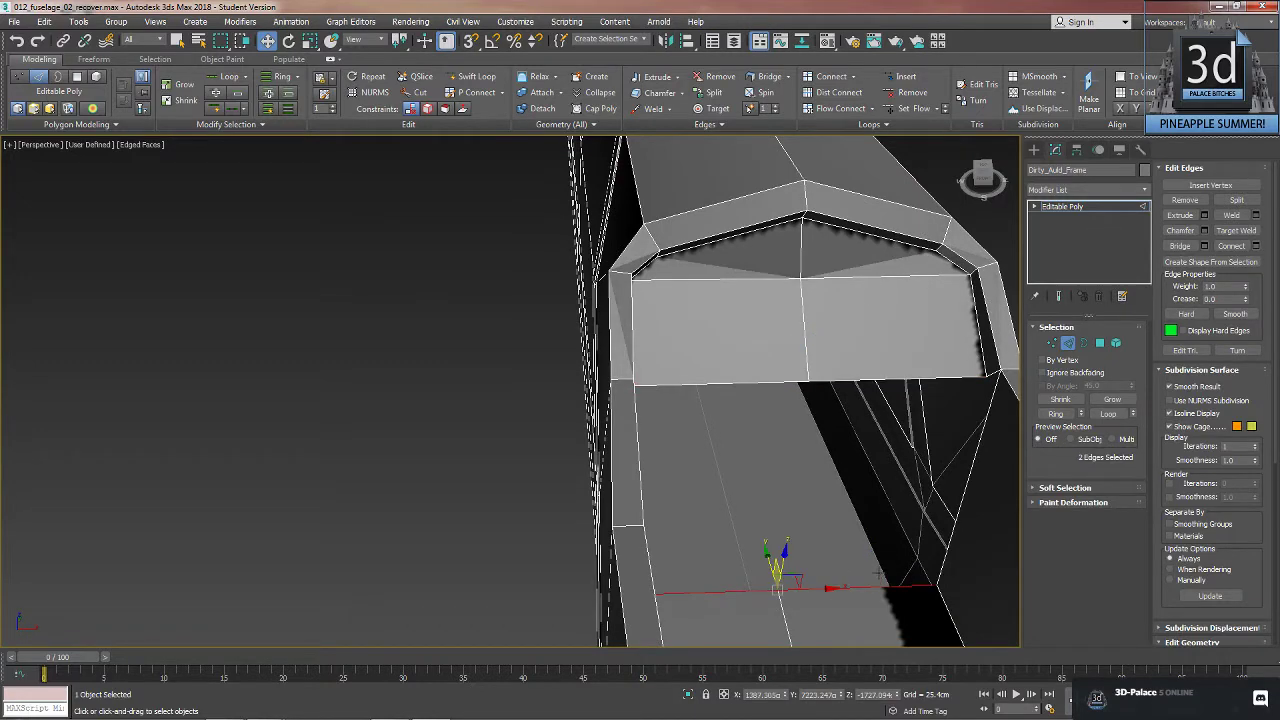
pyautogui.keyDown('alt'); pyautogui.moveTo(878, 574); pyautogui.dragTo(864, 584, button='middle'); pyautogui.keyUp('alt')
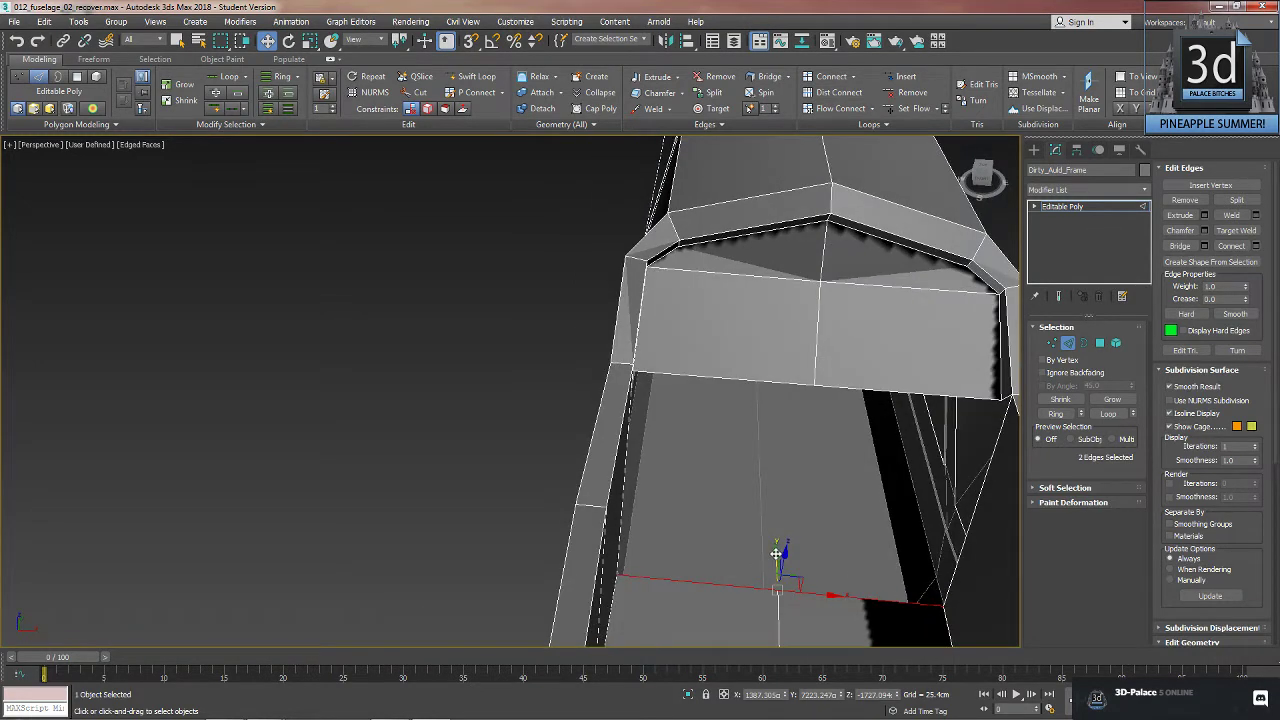
pyautogui.moveTo(776, 553); pyautogui.dragTo(777, 530)
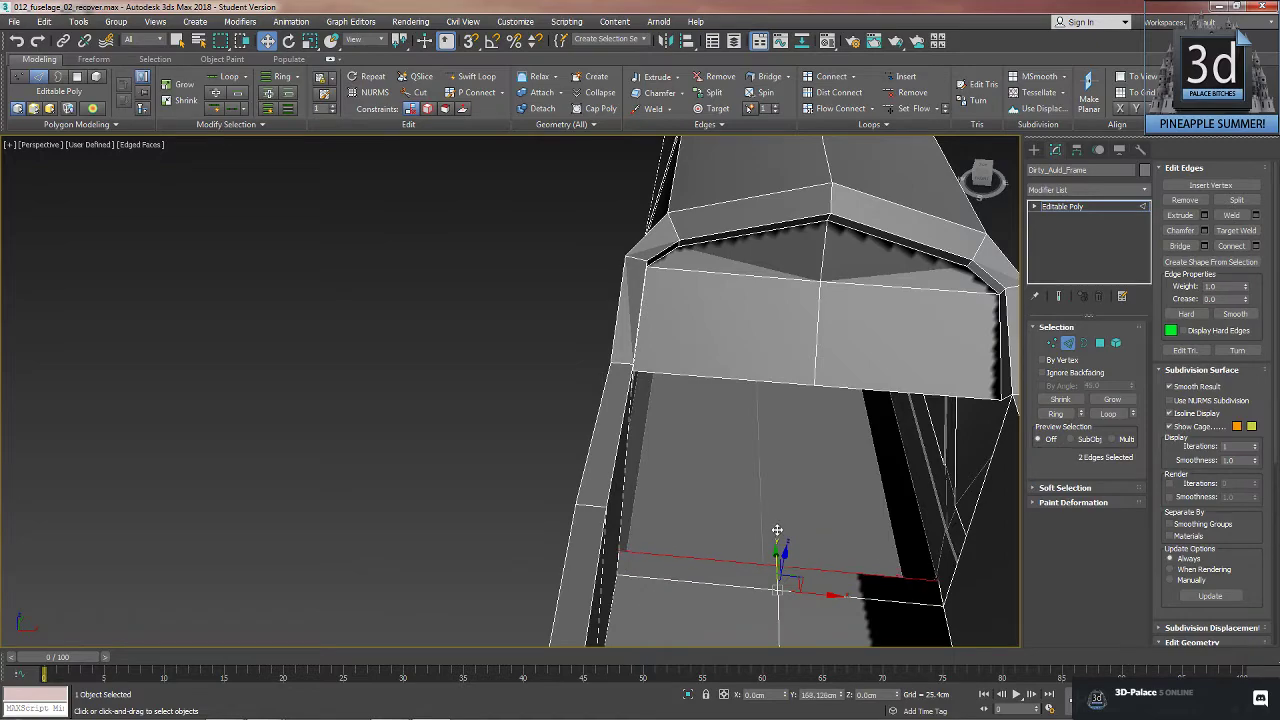
pyautogui.keyDown('alt'); pyautogui.moveTo(777, 530); pyautogui.dragTo(820, 588, button='middle'); pyautogui.keyUp('alt')
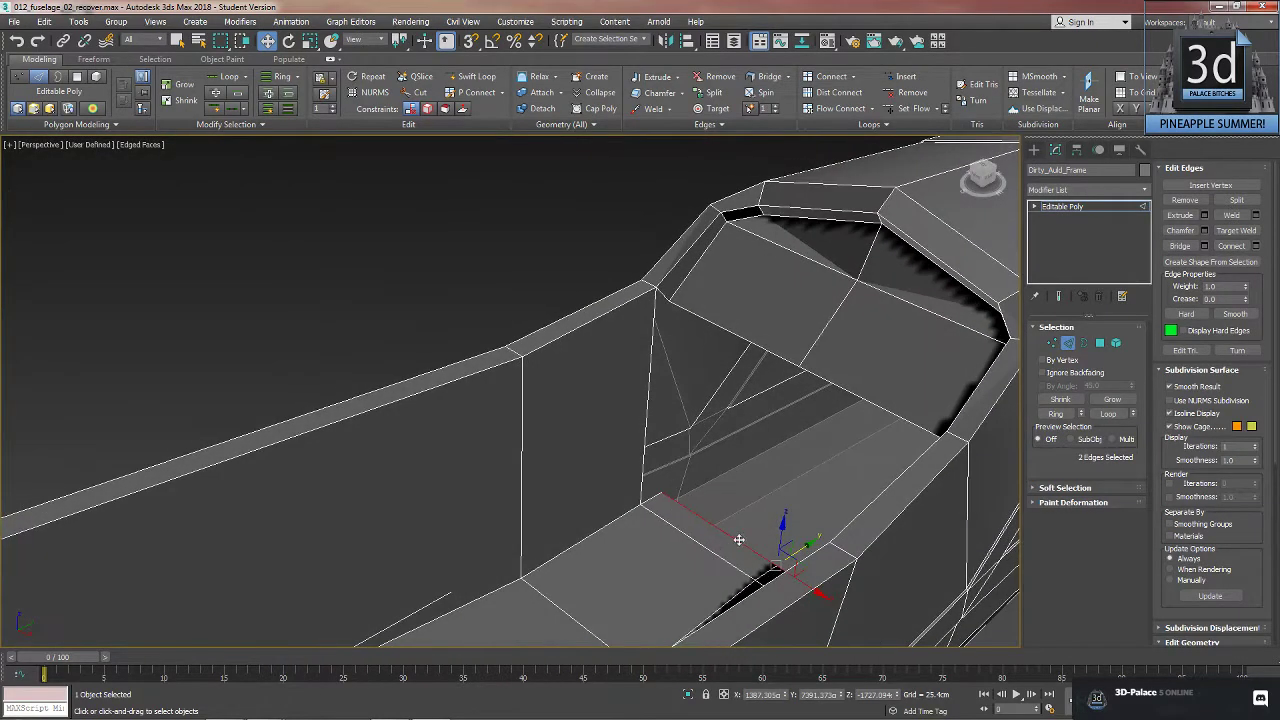
# - Bridge the short rim edge beside the nose-end panel to the matching floor strip edge on each side, forming narrow wall strips
pyautogui.click(658, 293)
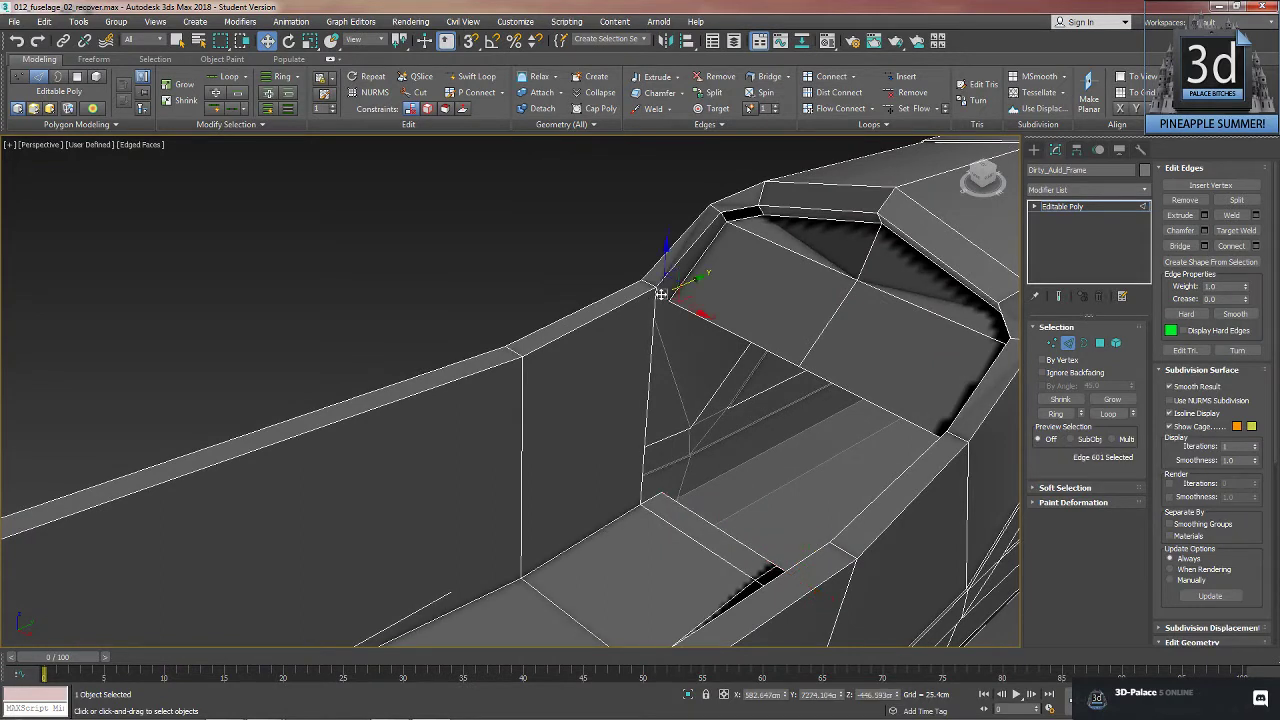
pyautogui.hotkey('ctrl', 'z')
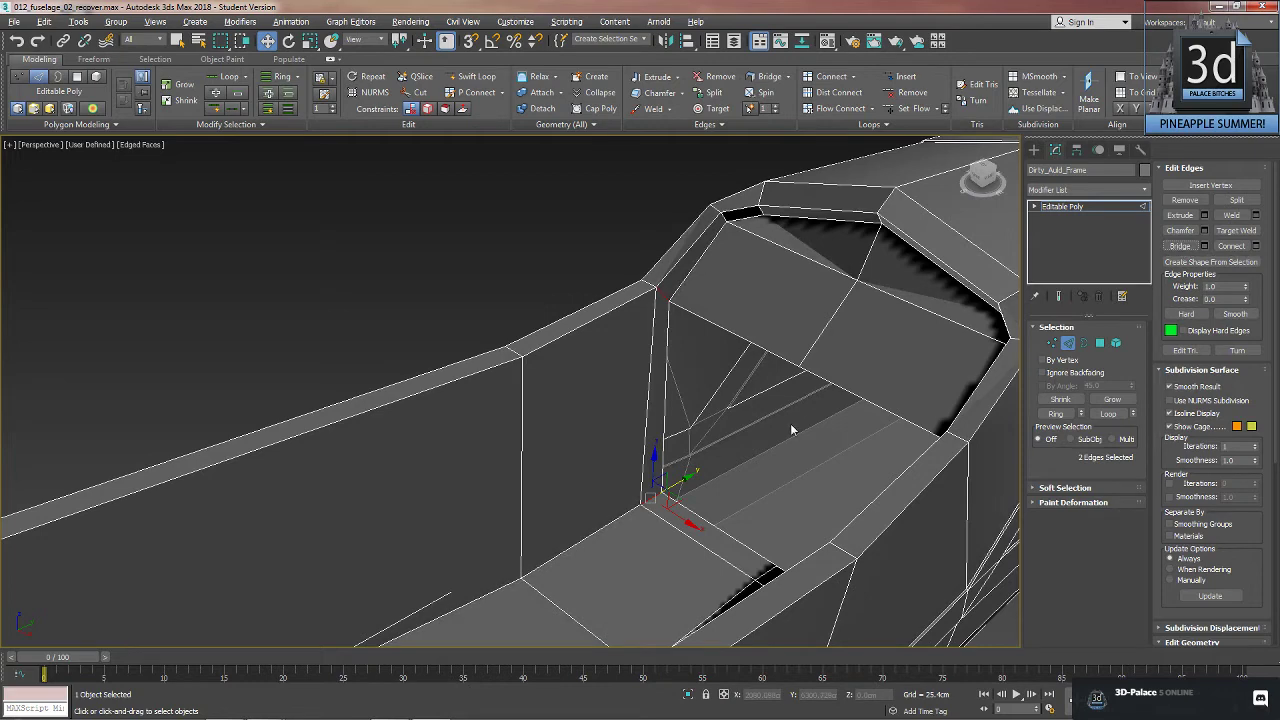
pyautogui.keyDown('alt'); pyautogui.moveTo(795, 431); pyautogui.dragTo(889, 438, button='middle'); pyautogui.keyUp('alt')
pyautogui.click(912, 424)
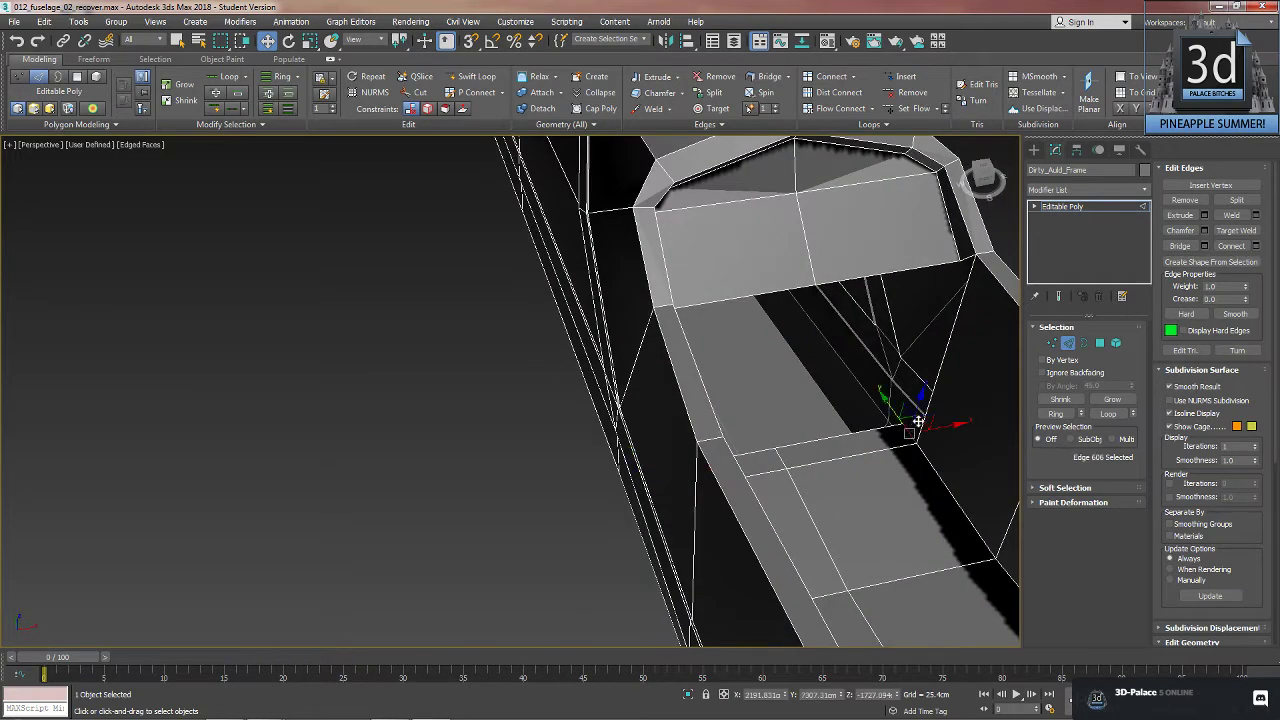
pyautogui.hotkey('ctrl', 'z')
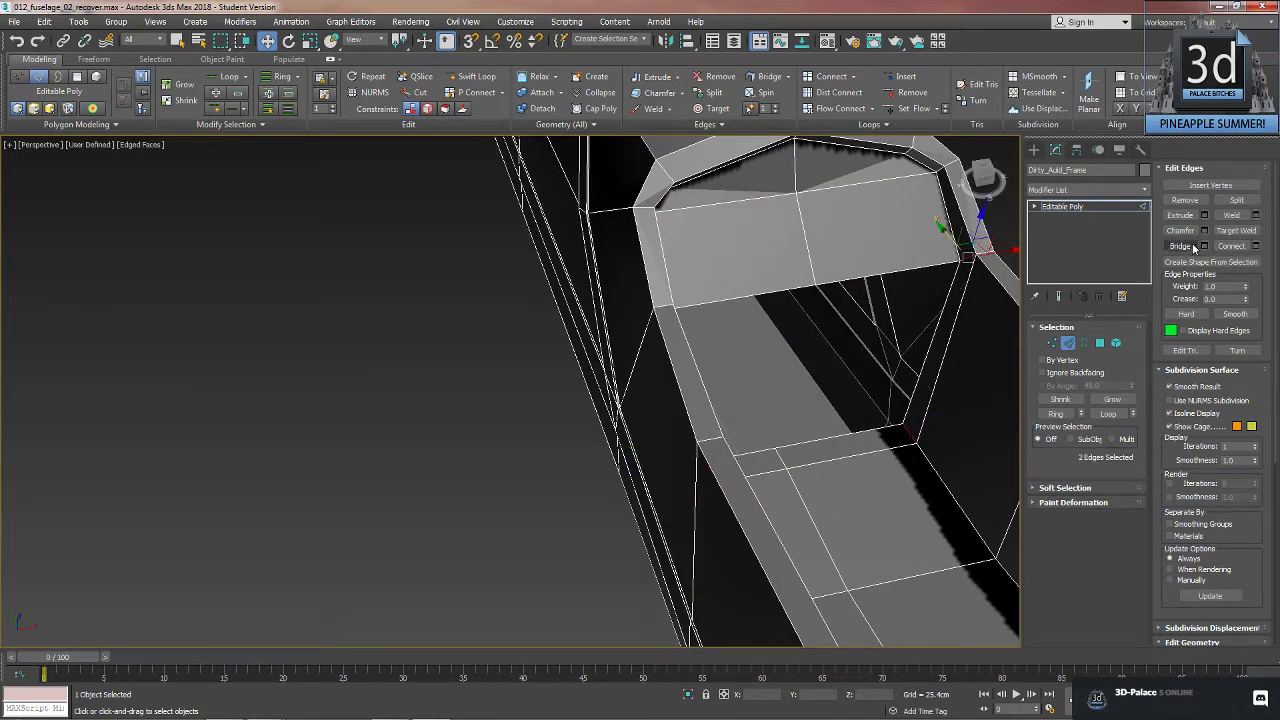
pyautogui.keyDown('alt'); pyautogui.moveTo(804, 356); pyautogui.dragTo(860, 374, button='middle'); pyautogui.keyUp('alt')
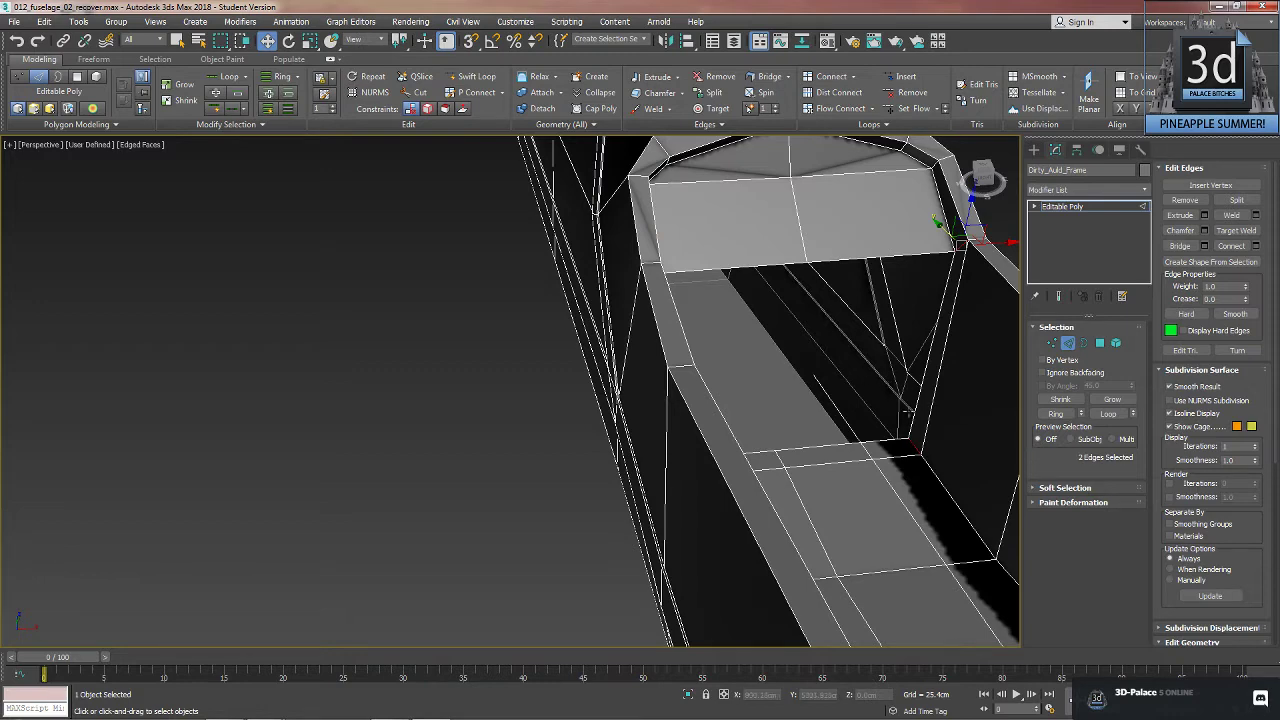
pyautogui.keyDown('alt'); pyautogui.moveTo(909, 411); pyautogui.dragTo(786, 450, button='middle'); pyautogui.keyUp('alt')
pyautogui.scroll(-3, 906, 422)
pyautogui.scroll(-4, 796, 429)
pyautogui.scroll(5, 830, 475)
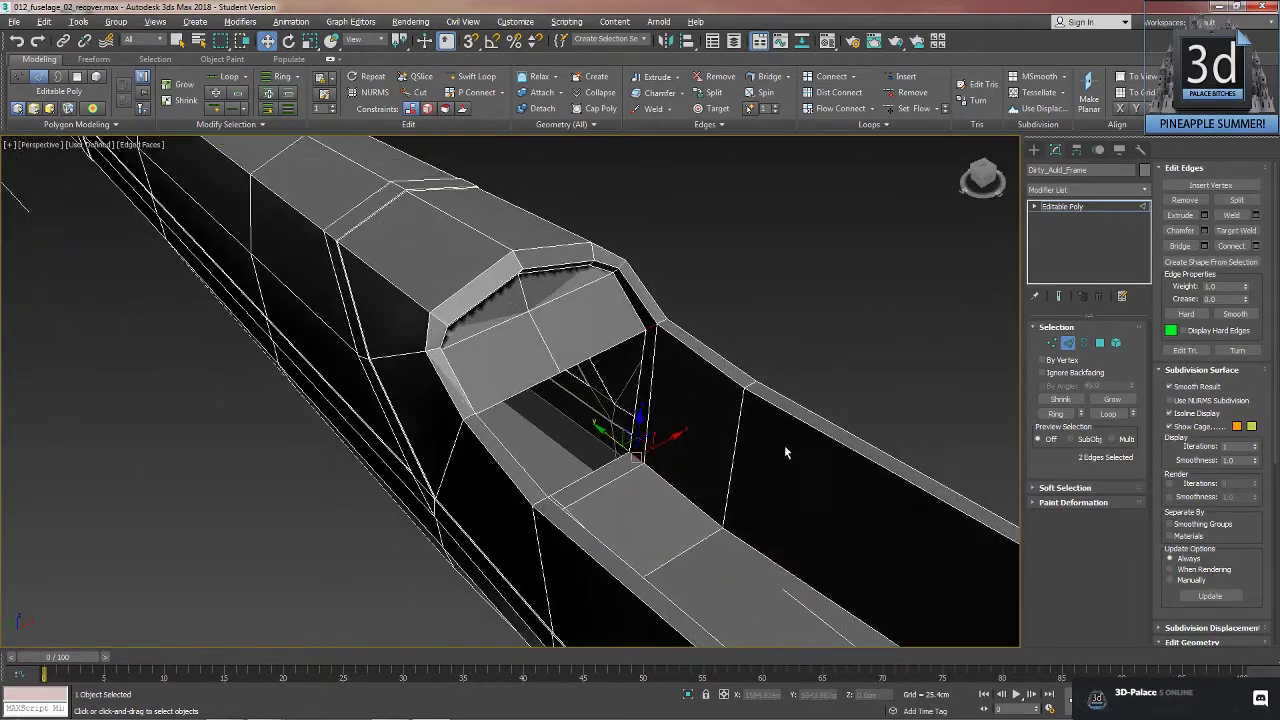
pyautogui.moveTo(682, 412); pyautogui.dragTo(695, 418, button='middle')
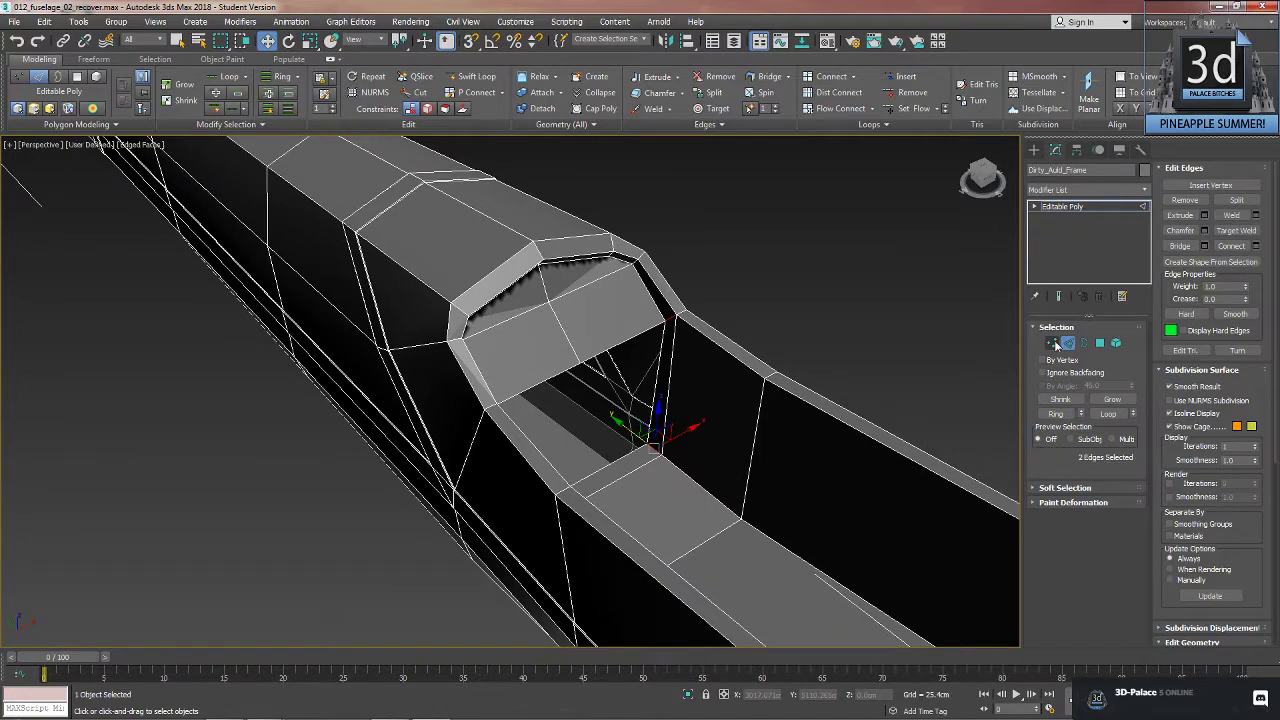
# - Extend the two floor edges and both side wall edges at the cockpit's nose end by about 958 cm toward the nose
pyautogui.click(650, 410)
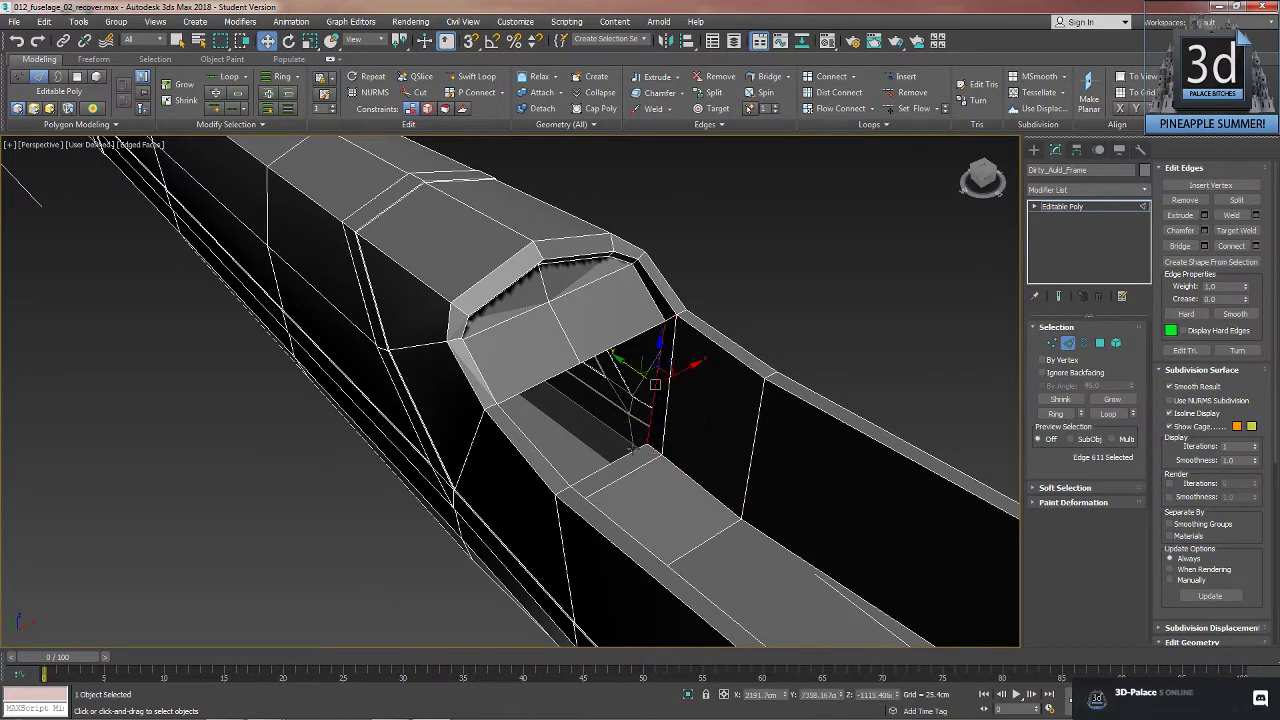
pyautogui.keyDown('ctrl'); pyautogui.click(631, 450); pyautogui.keyUp('ctrl')
pyautogui.moveTo(631, 450)
pyautogui.keyDown('alt'); pyautogui.mouseDown(button='middle')
pyautogui.moveTo(771, 449)
pyautogui.moveTo(632, 448)
pyautogui.mouseUp(button='middle'); pyautogui.keyUp('alt')
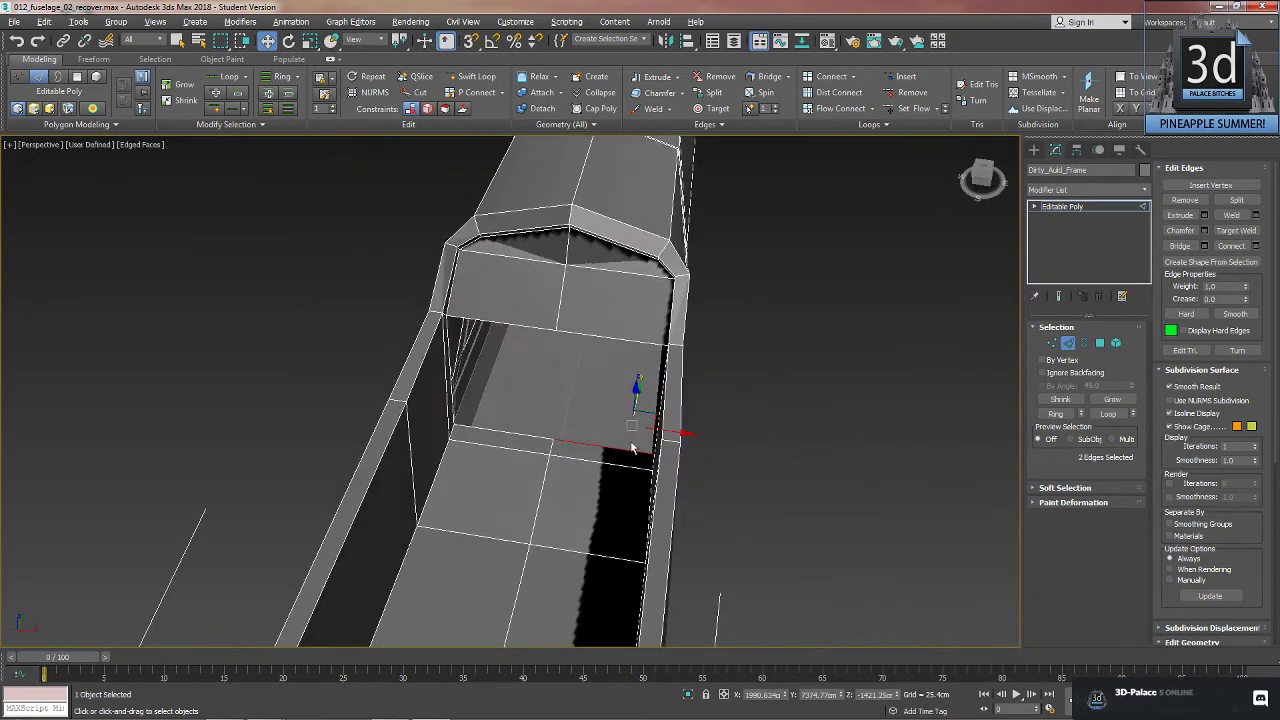
pyautogui.keyDown('ctrl'); pyautogui.click(532, 438); pyautogui.keyUp('ctrl')
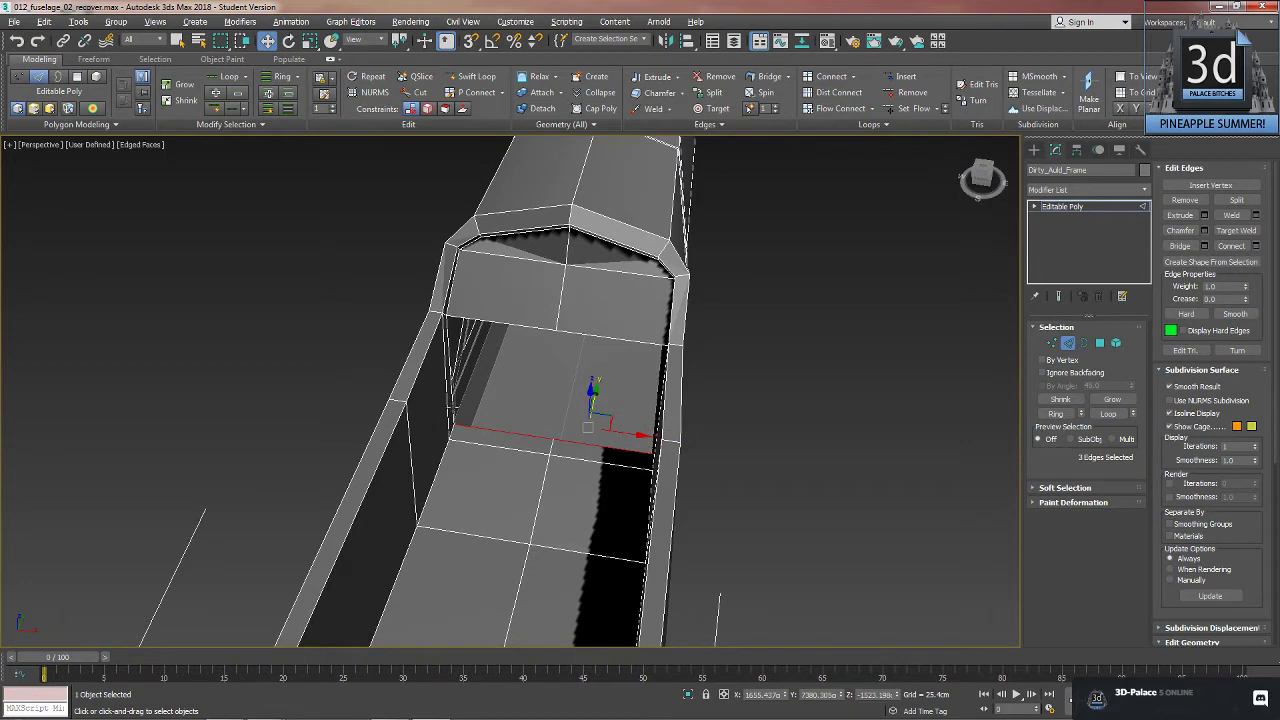
pyautogui.keyDown('ctrl'); pyautogui.click(452, 410); pyautogui.keyUp('ctrl')
pyautogui.keyDown('alt'); pyautogui.moveTo(481, 444); pyautogui.dragTo(533, 453, button='middle'); pyautogui.keyUp('alt')
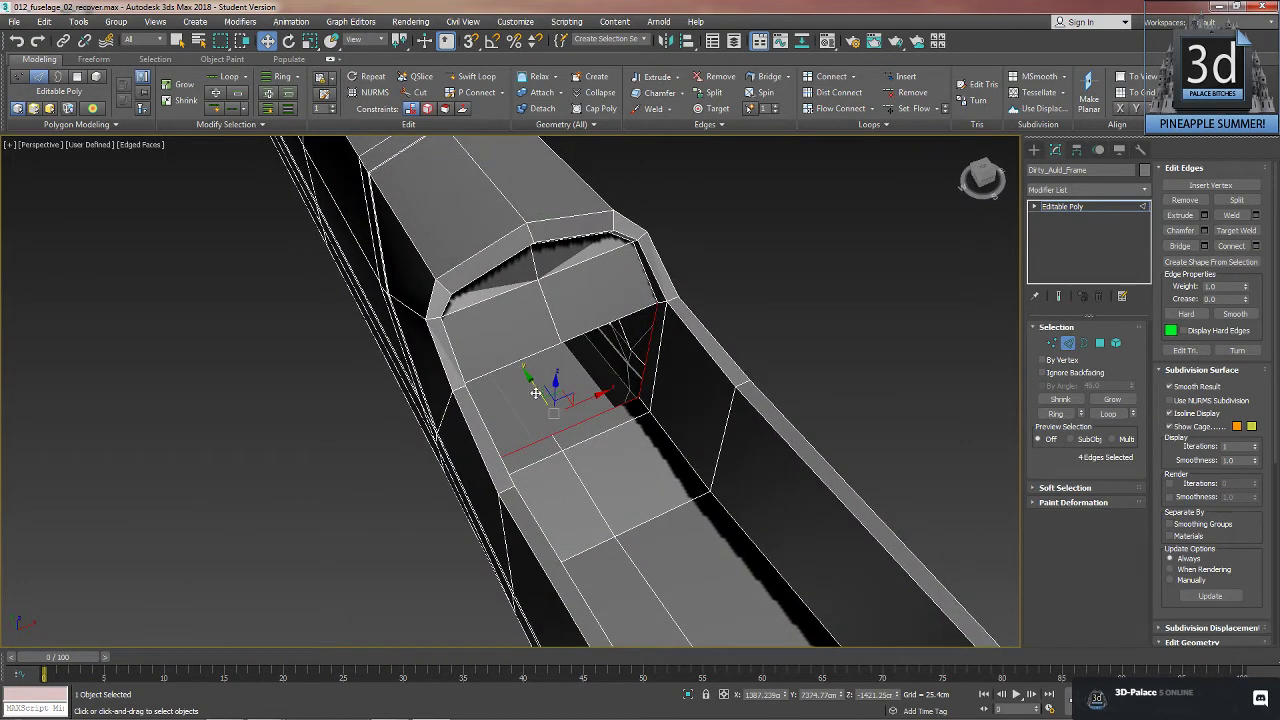
pyautogui.moveTo(537, 393); pyautogui.dragTo(462, 328)
pyautogui.click(275, 517)
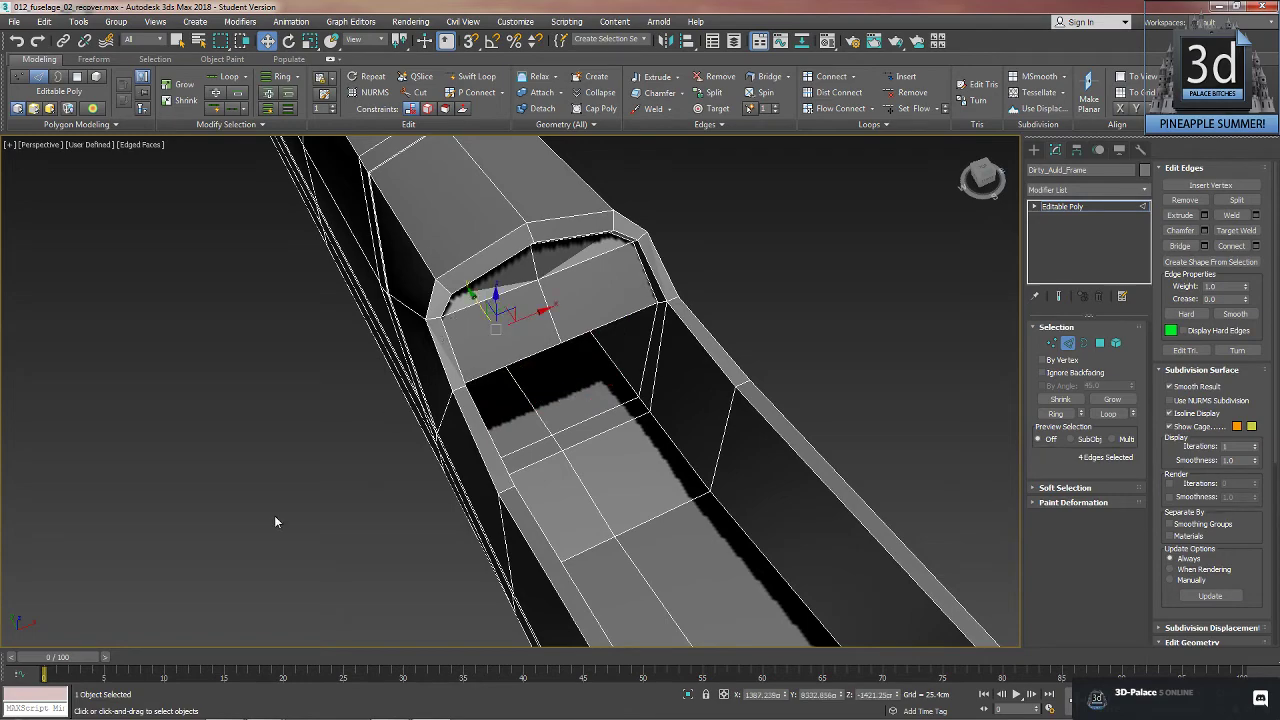
# - Delete the four adjoining polygons on the fuselage underside, two on each side of the centreline, just behind the nose's narrow double edge loop
pyautogui.scroll(-6, 276, 522)
pyautogui.keyDown('alt'); pyautogui.moveTo(300, 510); pyautogui.dragTo(503, 490, button='middle'); pyautogui.keyUp('alt')
pyautogui.keyDown('alt'); pyautogui.moveTo(425, 488); pyautogui.dragTo(547, 442, button='middle'); pyautogui.keyUp('alt')
pyautogui.moveTo(427, 517); pyautogui.dragTo(549, 480, button='middle')
pyautogui.scroll(-5, 516, 456)
pyautogui.scroll(4, 549, 481)
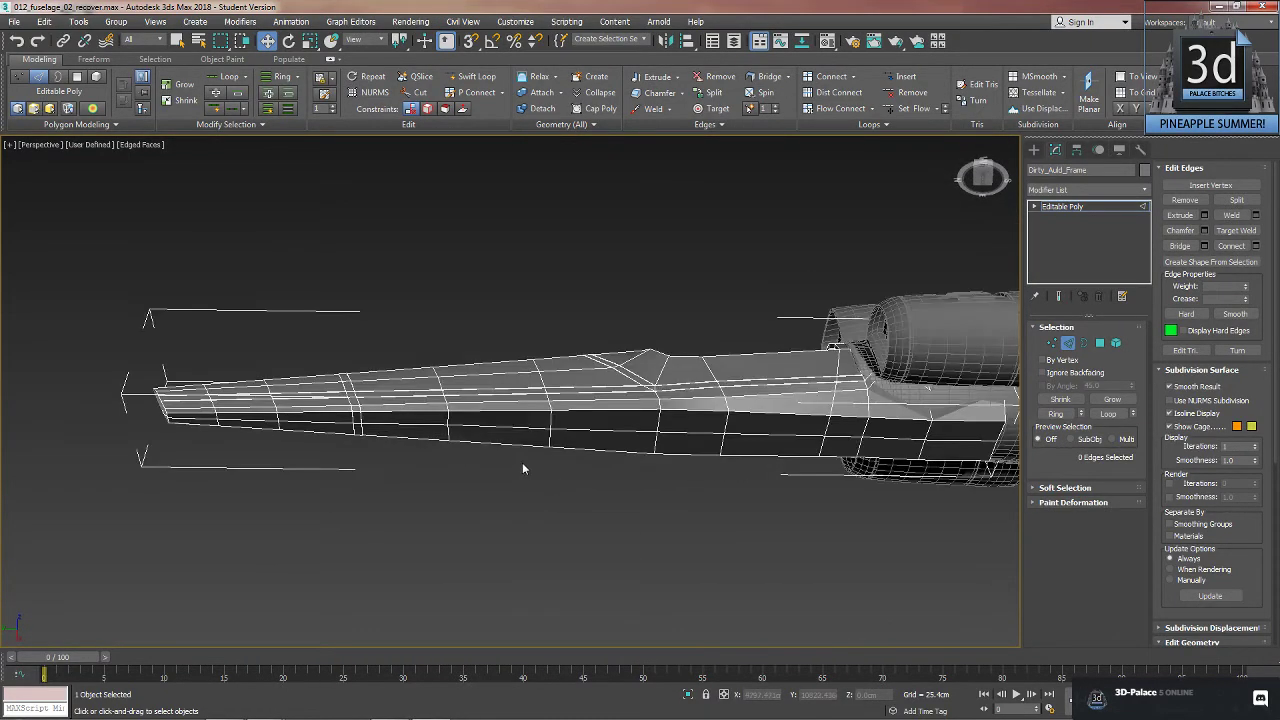
pyautogui.click(1100, 343)
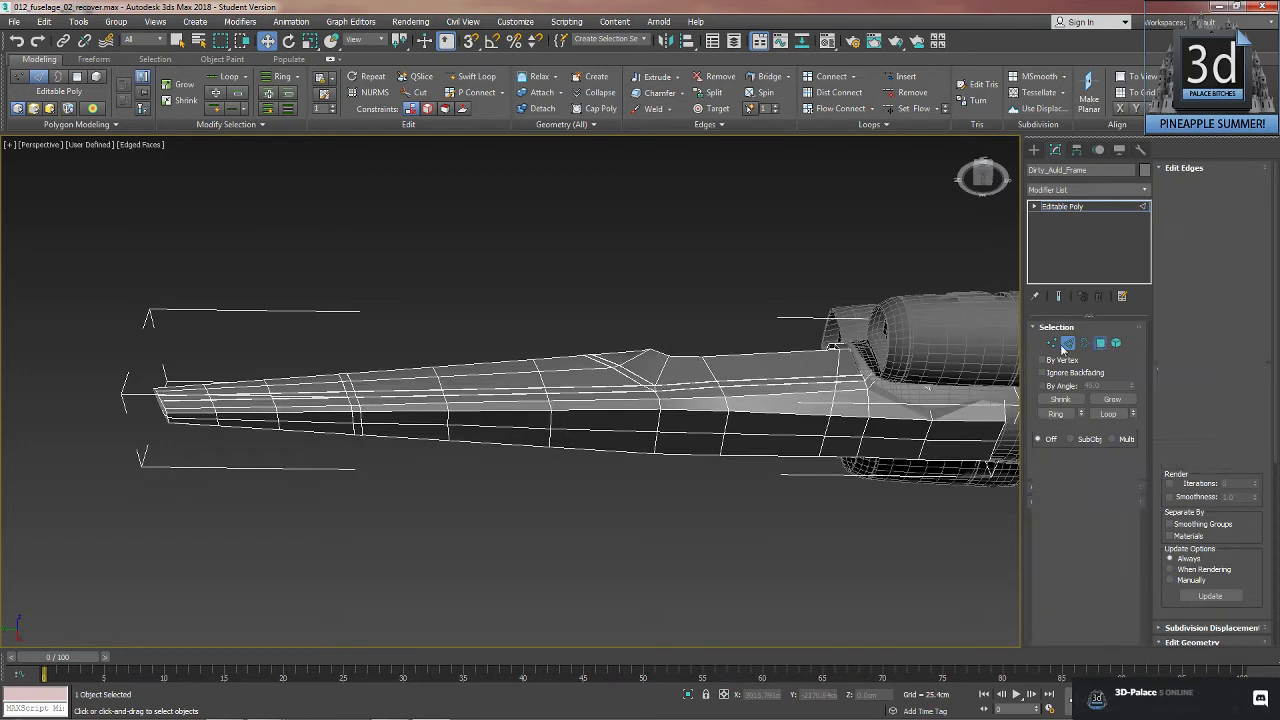
pyautogui.click(412, 425)
pyautogui.keyDown('ctrl'); pyautogui.click(414, 431); pyautogui.keyUp('ctrl')
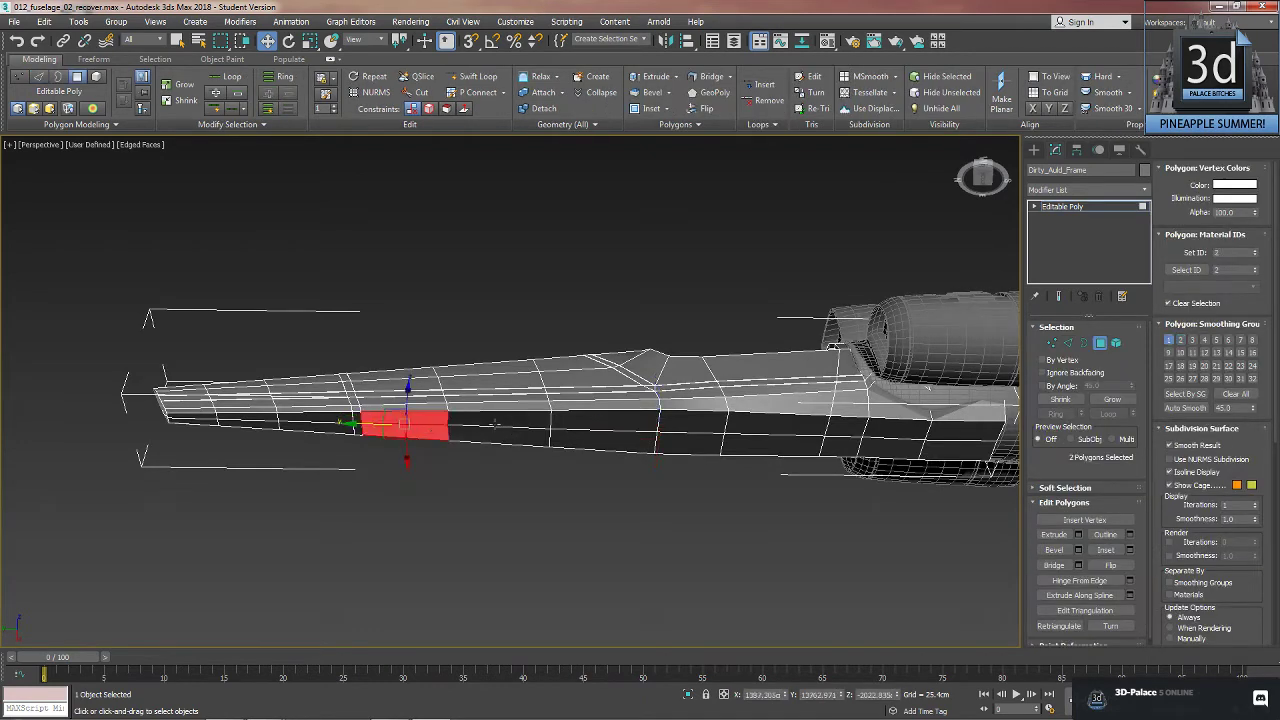
pyautogui.keyDown('ctrl'); pyautogui.click(498, 424); pyautogui.keyUp('ctrl')
pyautogui.keyDown('ctrl'); pyautogui.click(500, 436); pyautogui.keyUp('ctrl')
pyautogui.keyDown('alt'); pyautogui.moveTo(501, 437); pyautogui.dragTo(535, 437, button='middle'); pyautogui.keyUp('alt')
pyautogui.scroll(5, 535, 437)
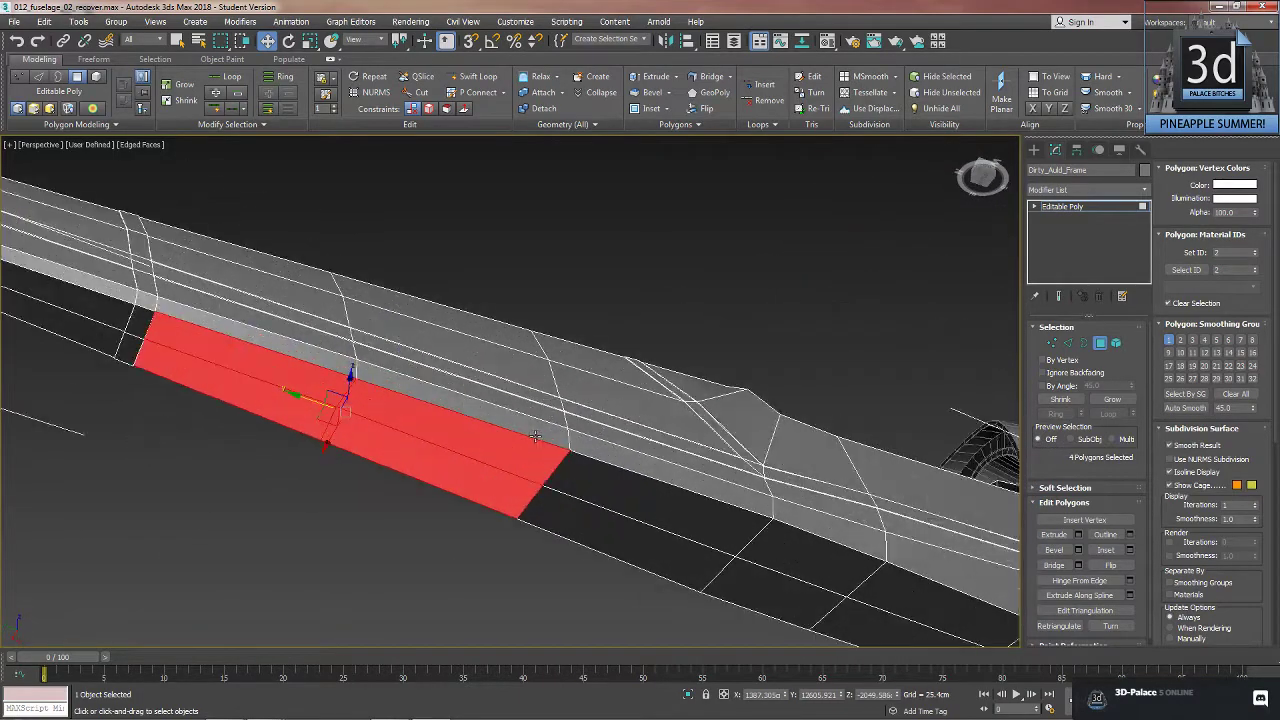
pyautogui.press('Delete')
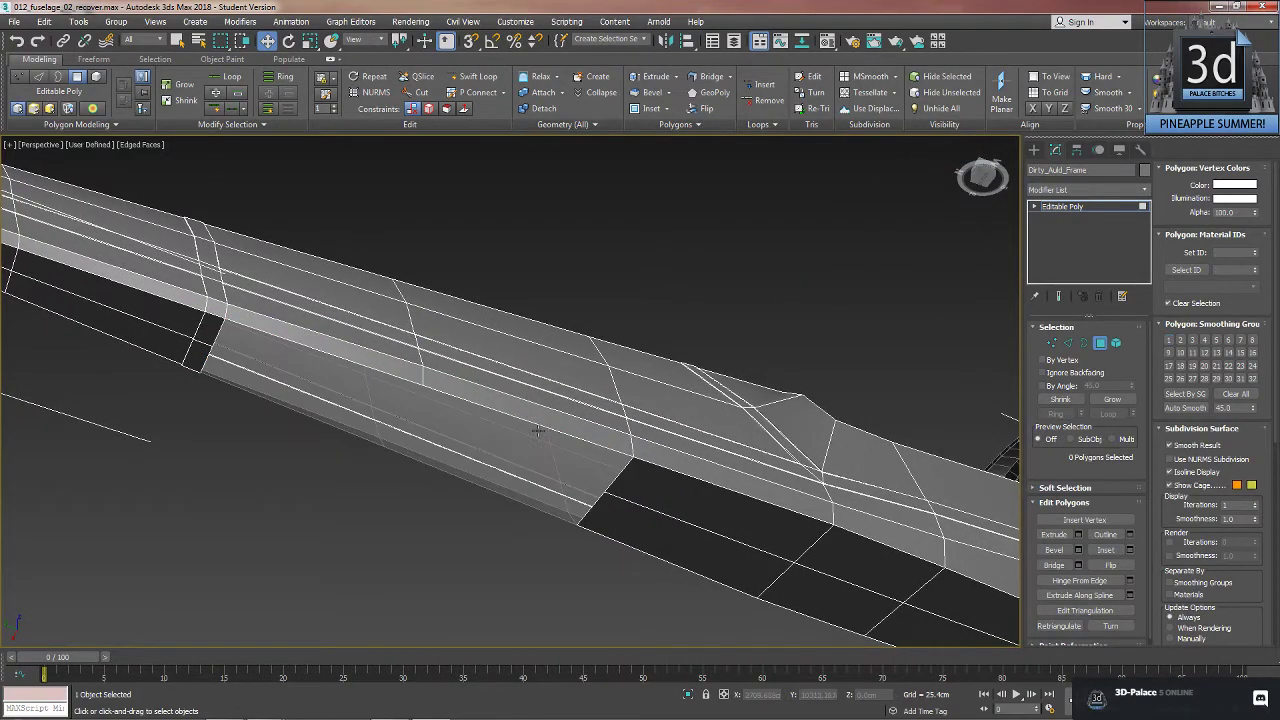
# - Extrude the underside opening's border inward by scaling to form a flat rim, and scale the inner border slightly narrower across its width
pyautogui.click(1084, 343)
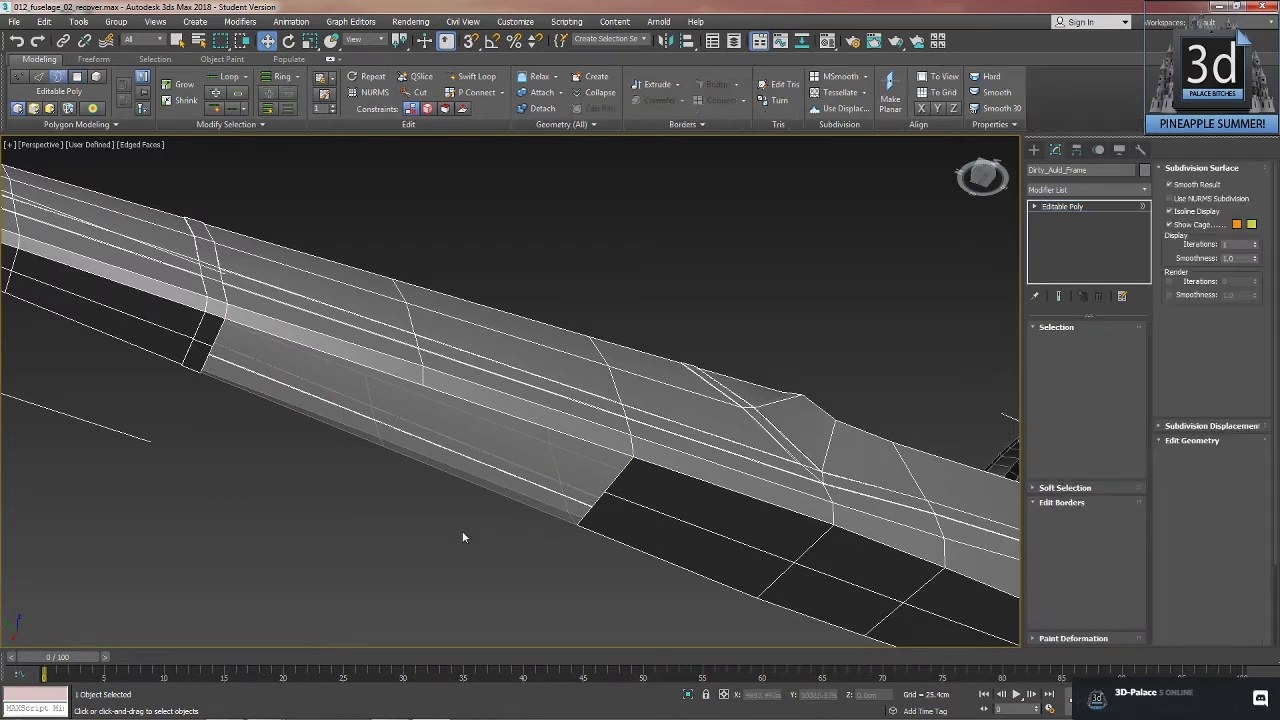
pyautogui.click(584, 516)
pyautogui.moveTo(584, 516)
pyautogui.keyDown('alt'); pyautogui.mouseDown(button='middle')
pyautogui.moveTo(586, 534)
pyautogui.moveTo(577, 500)
pyautogui.mouseUp(button='middle'); pyautogui.keyUp('alt')
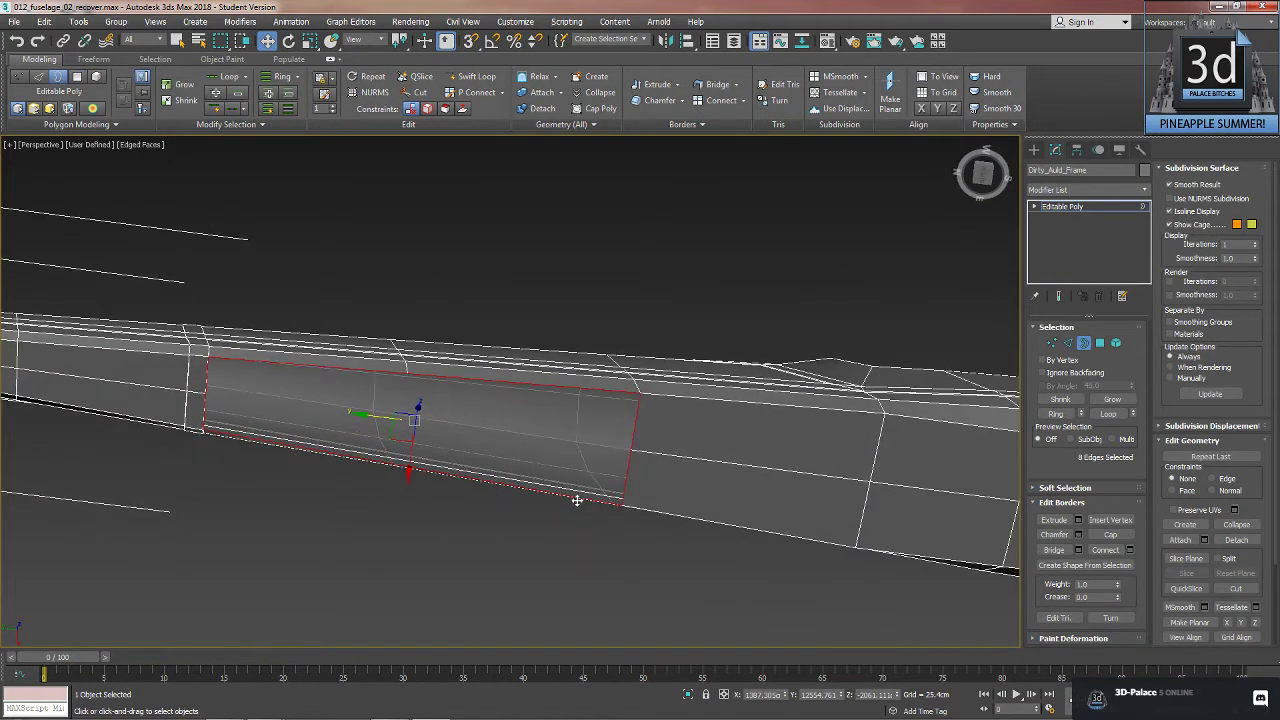
pyautogui.press('r')
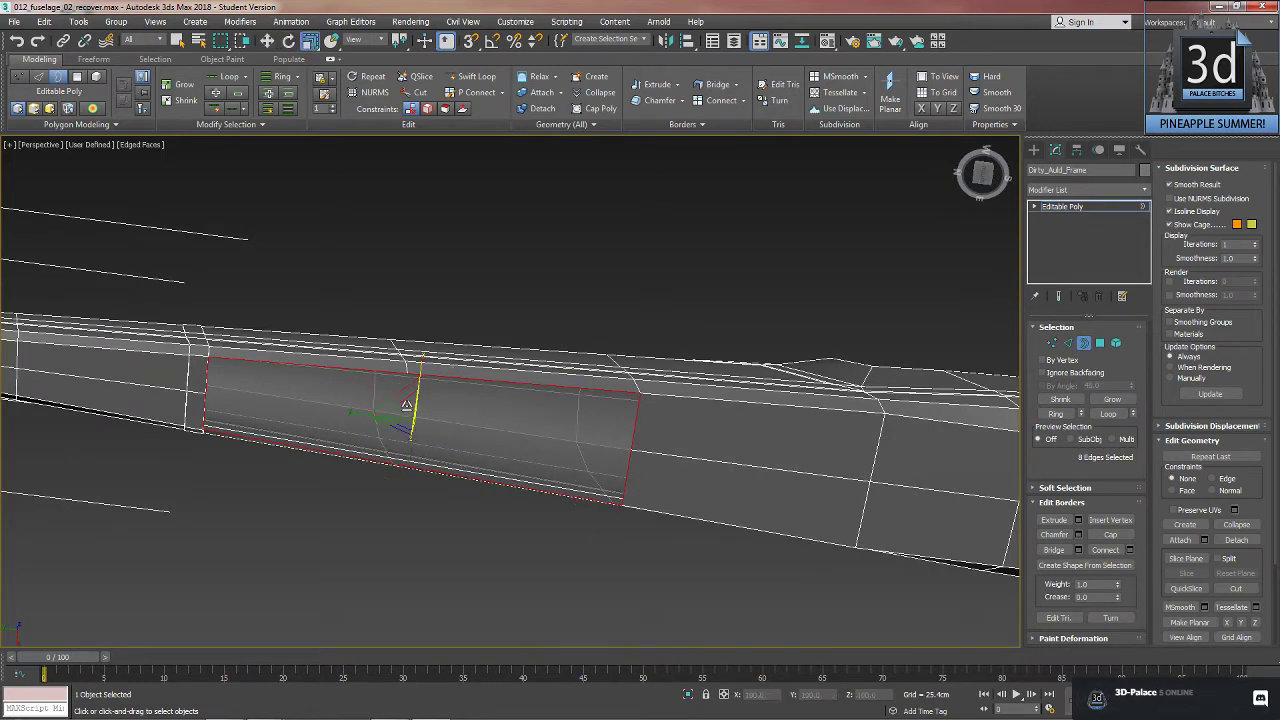
pyautogui.moveTo(405, 398); pyautogui.dragTo(416, 381)
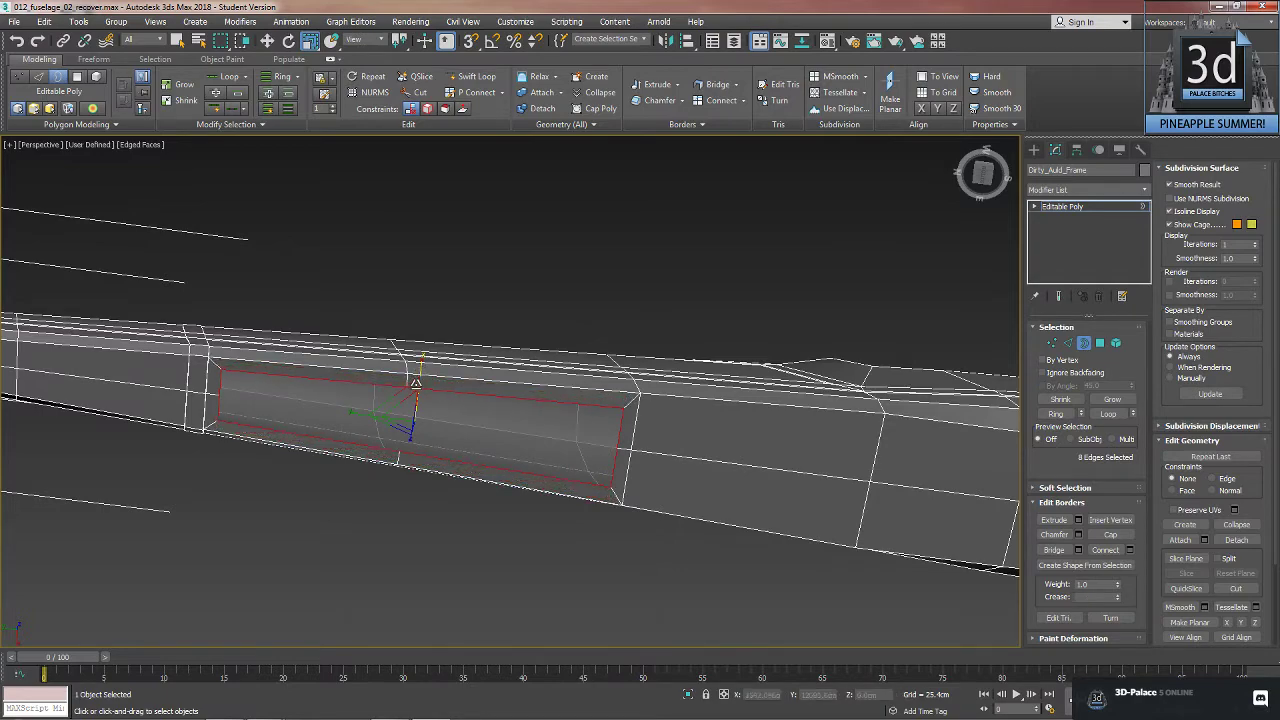
pyautogui.keyDown('alt'); pyautogui.moveTo(511, 462); pyautogui.dragTo(576, 528, button='middle'); pyautogui.keyUp('alt')
pyautogui.keyDown('alt'); pyautogui.moveTo(418, 505); pyautogui.dragTo(573, 469, button='middle'); pyautogui.keyUp('alt')
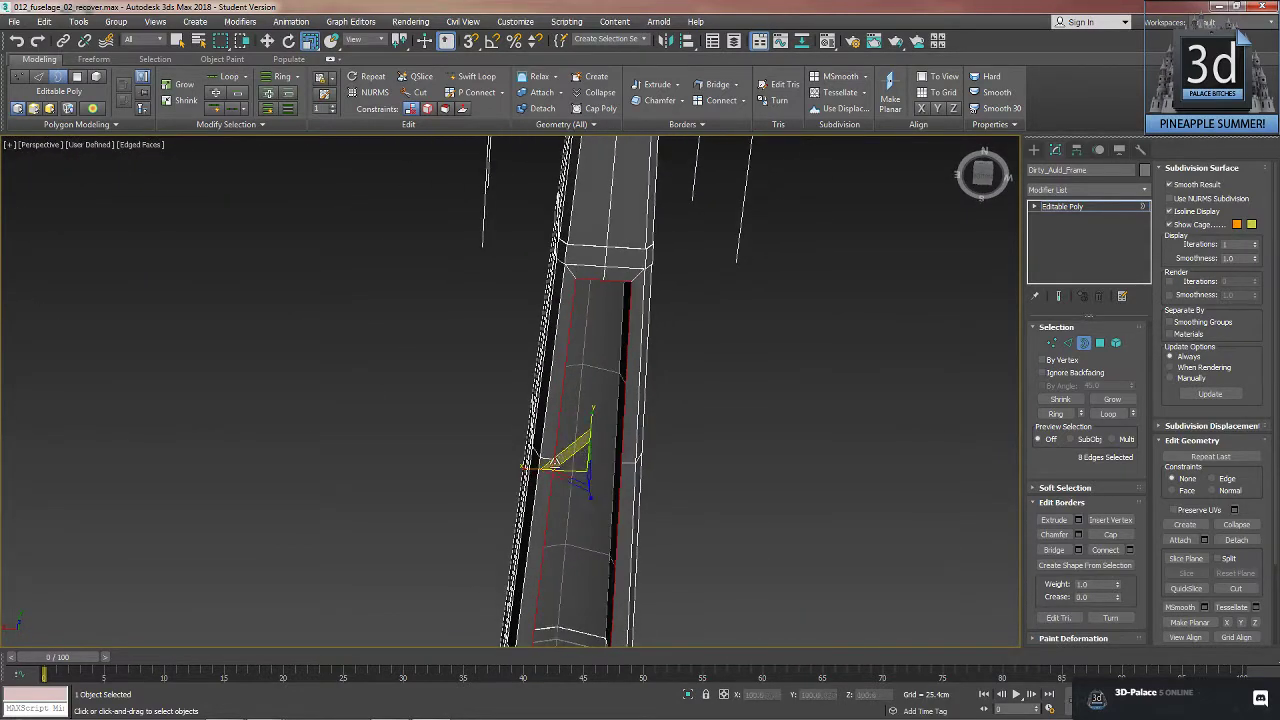
pyautogui.moveTo(531, 469); pyautogui.dragTo(541, 469)
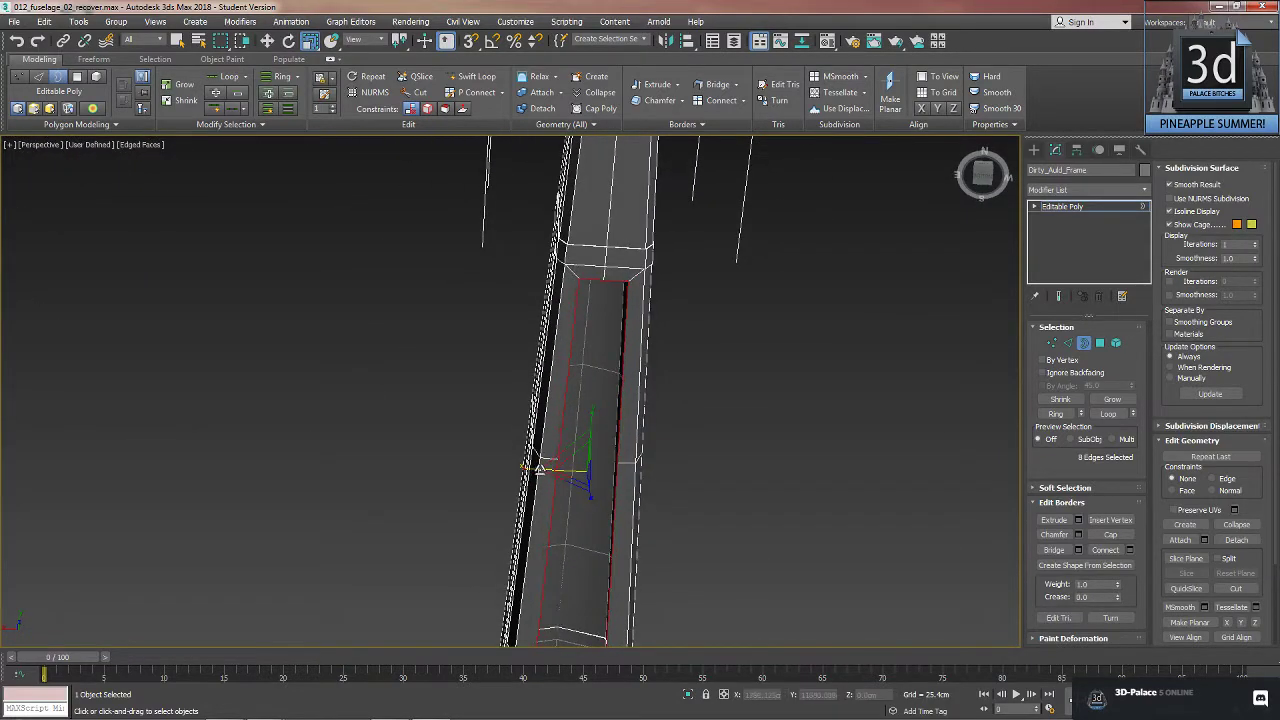
# - Select the four long side edges of the underside opening's inner border and scale them along X to even out the rim
pyautogui.click(608, 278)
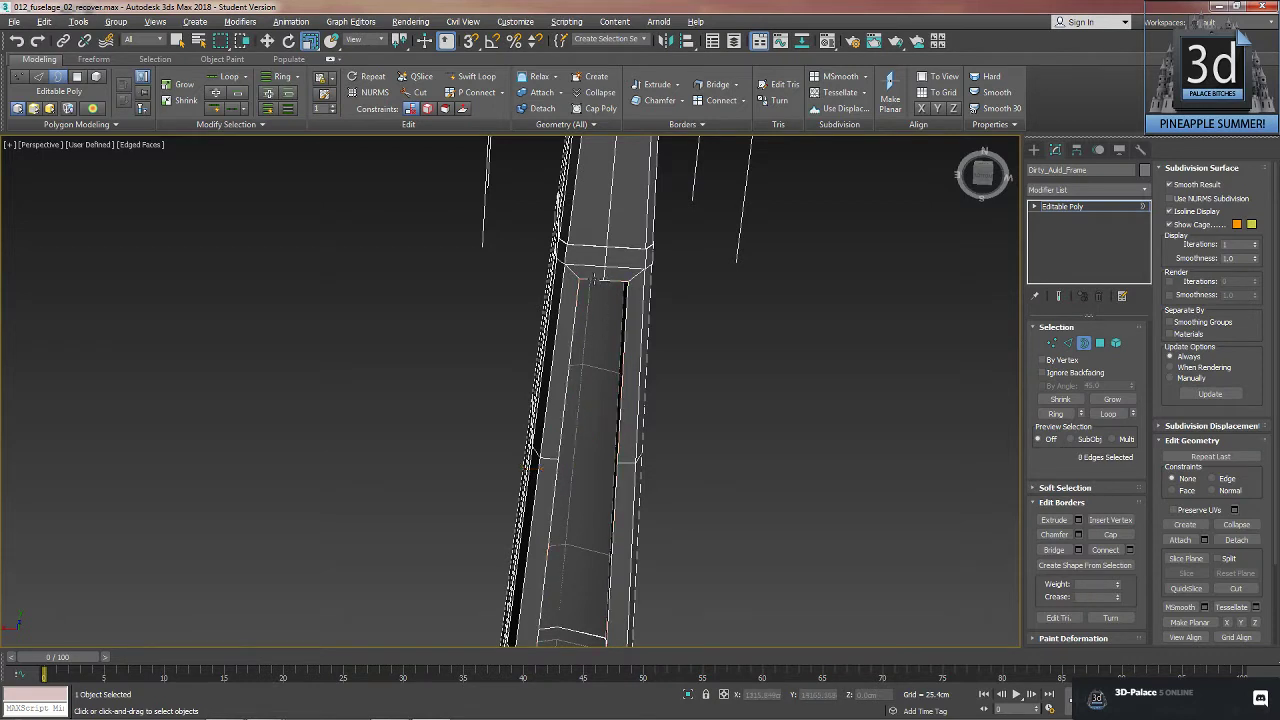
pyautogui.click(626, 340)
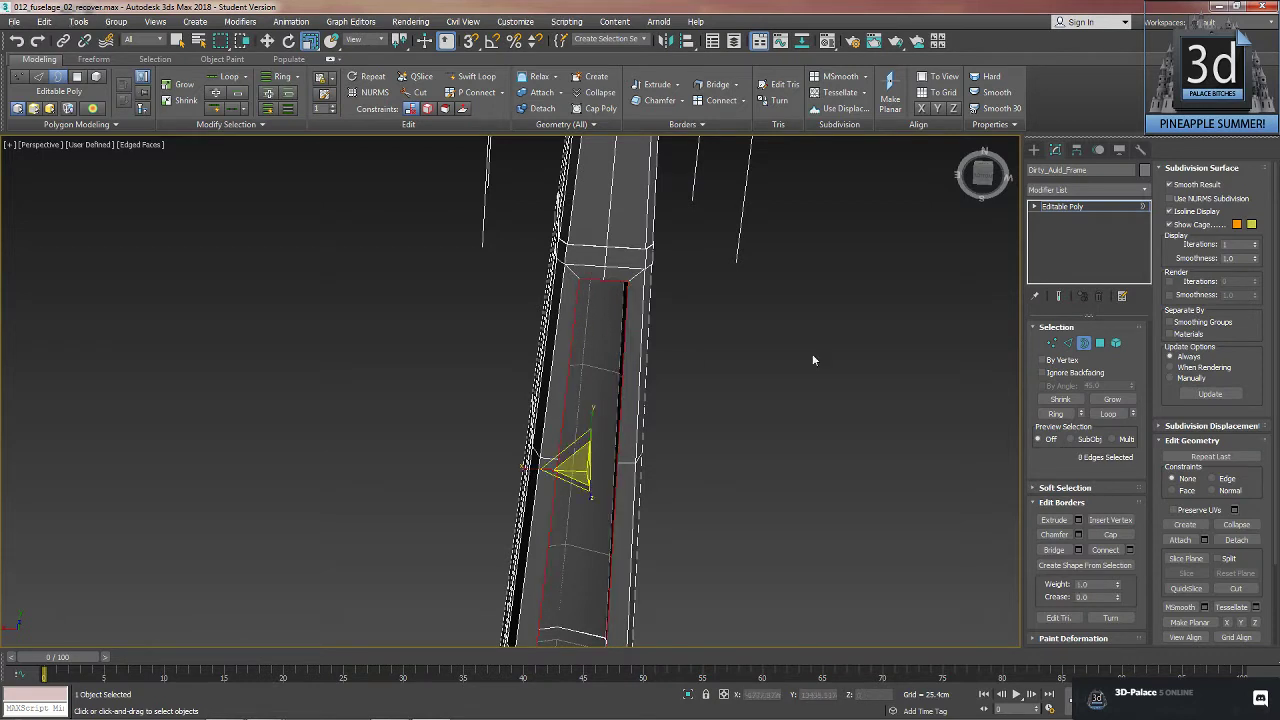
pyautogui.press('2')
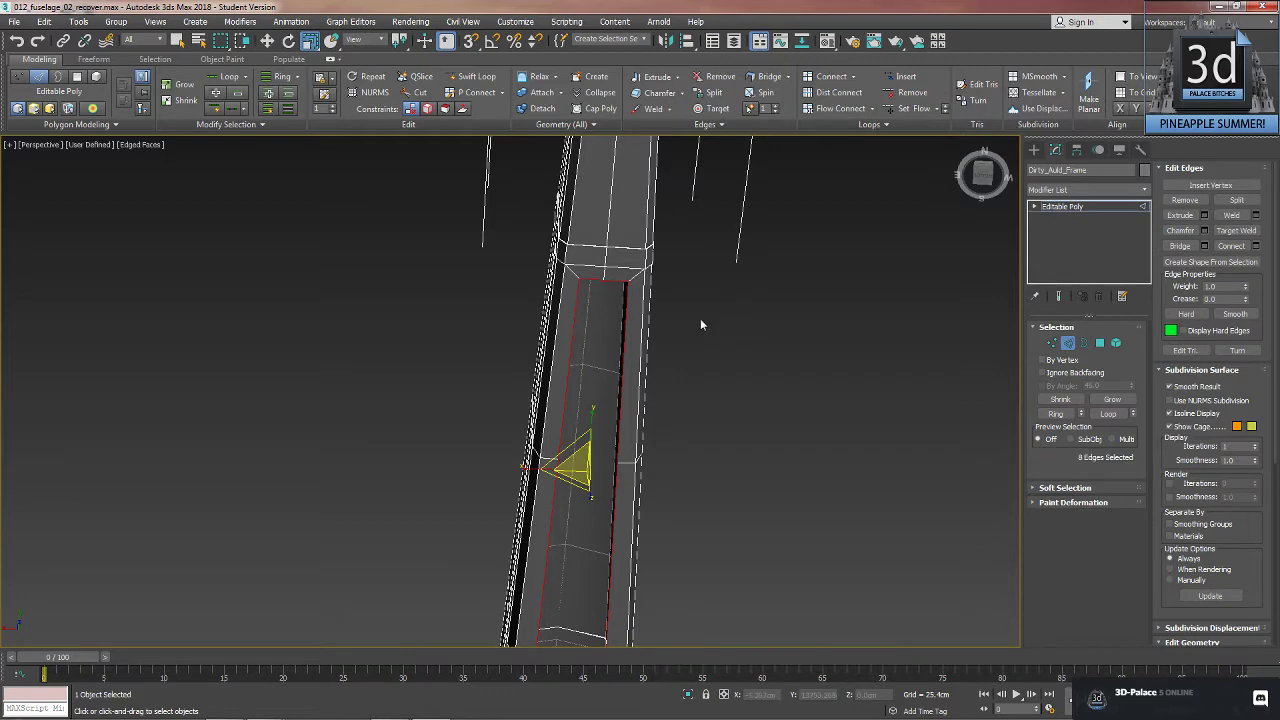
pyautogui.click(574, 317)
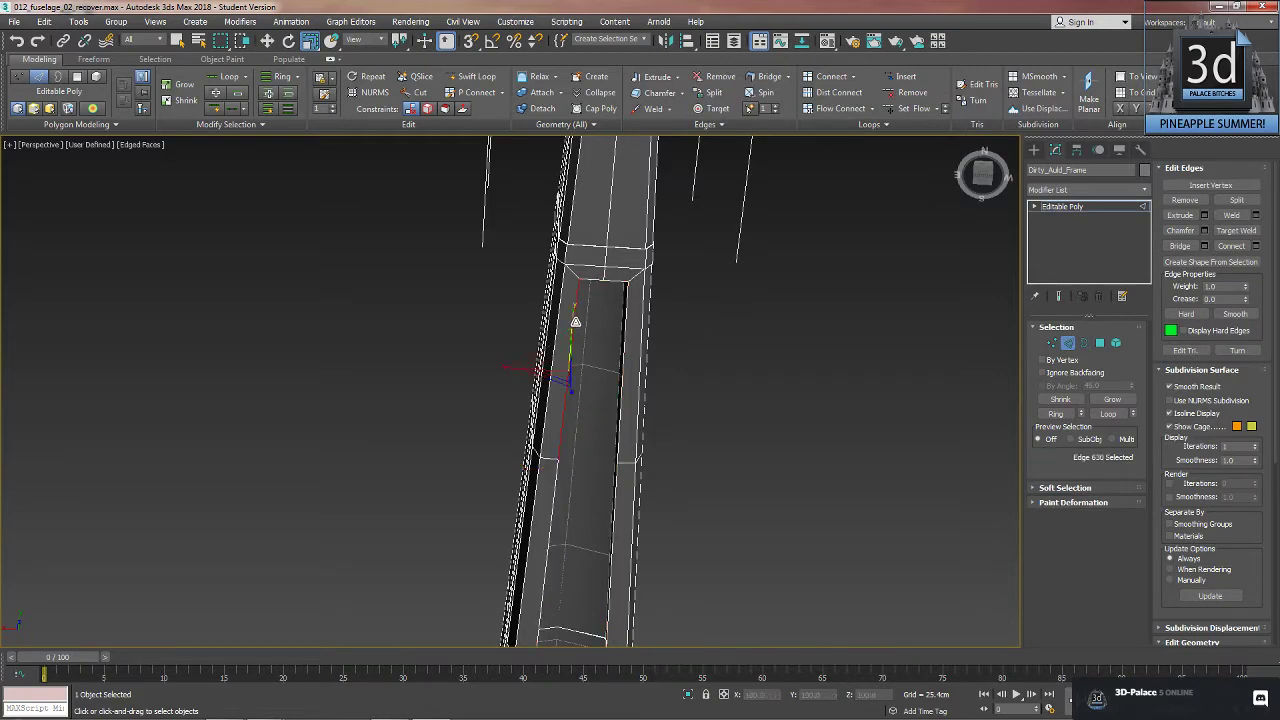
pyautogui.keyDown('ctrl'); pyautogui.click(626, 342); pyautogui.keyUp('ctrl')
pyautogui.moveTo(626, 342); pyautogui.dragTo(678, 358, button='middle')
pyautogui.keyDown('ctrl'); pyautogui.click(660, 451); pyautogui.keyUp('ctrl')
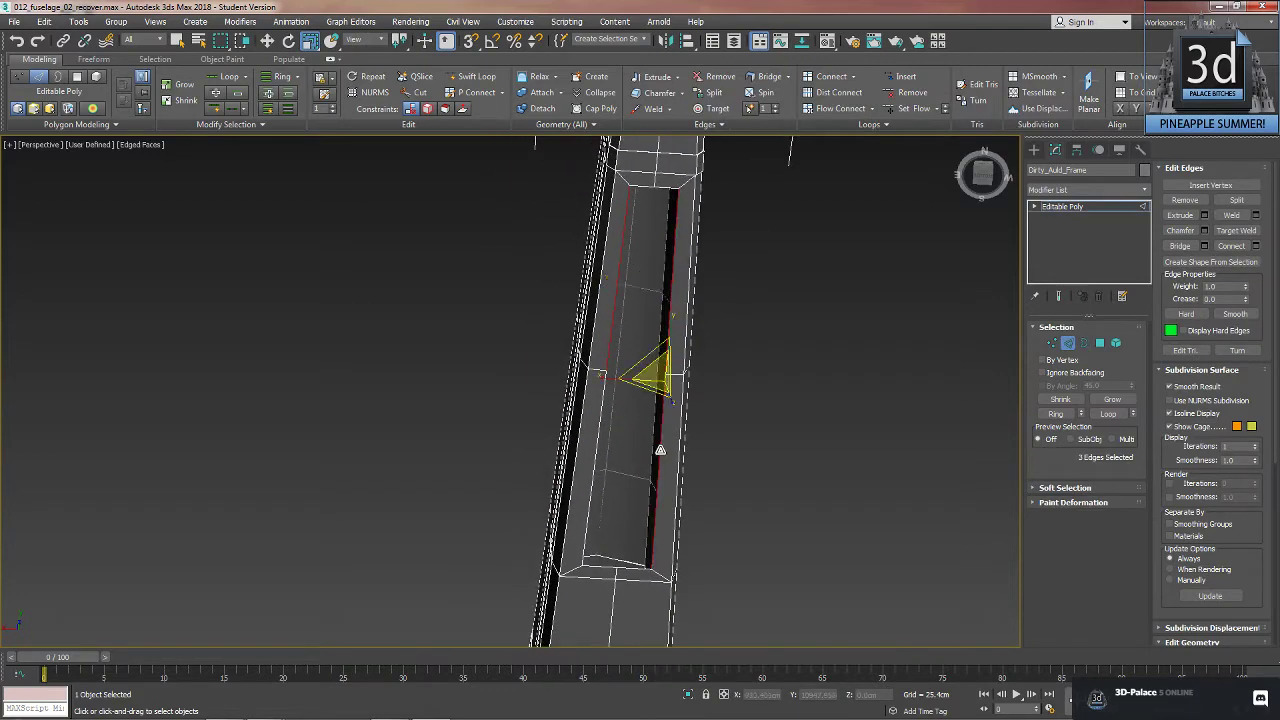
pyautogui.keyDown('ctrl'); pyautogui.click(594, 449); pyautogui.keyUp('ctrl')
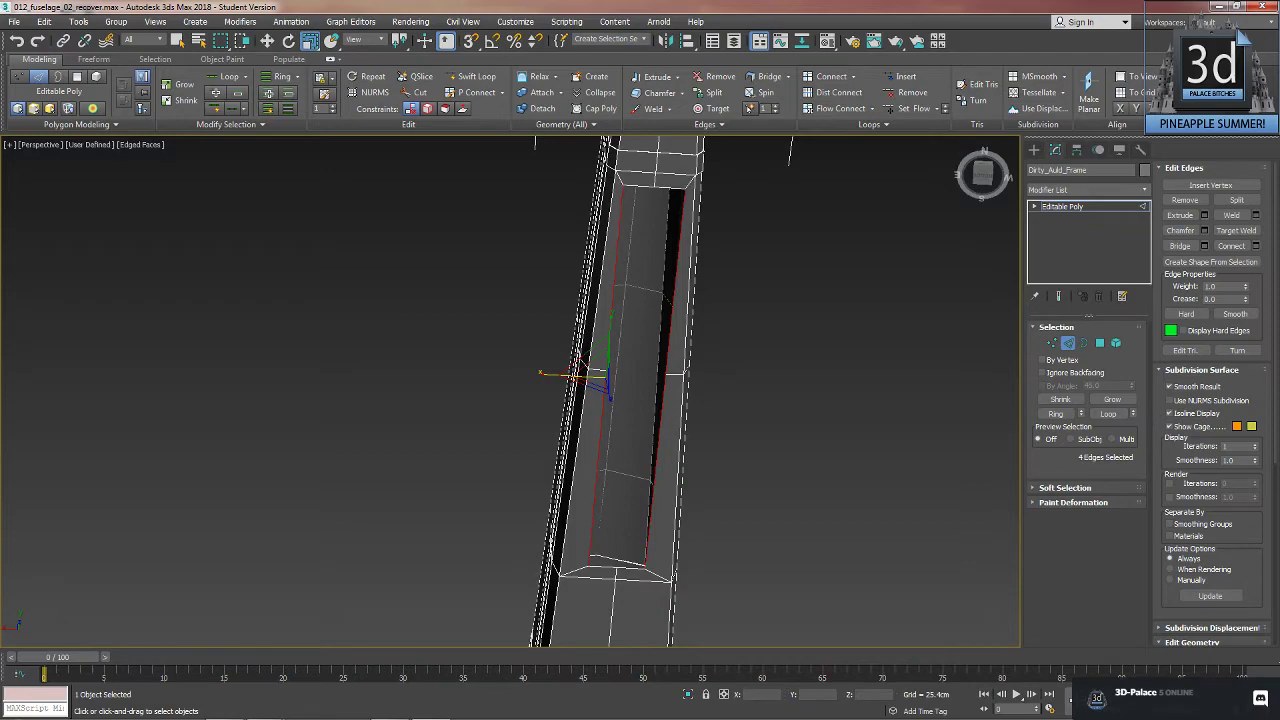
pyautogui.press('r')
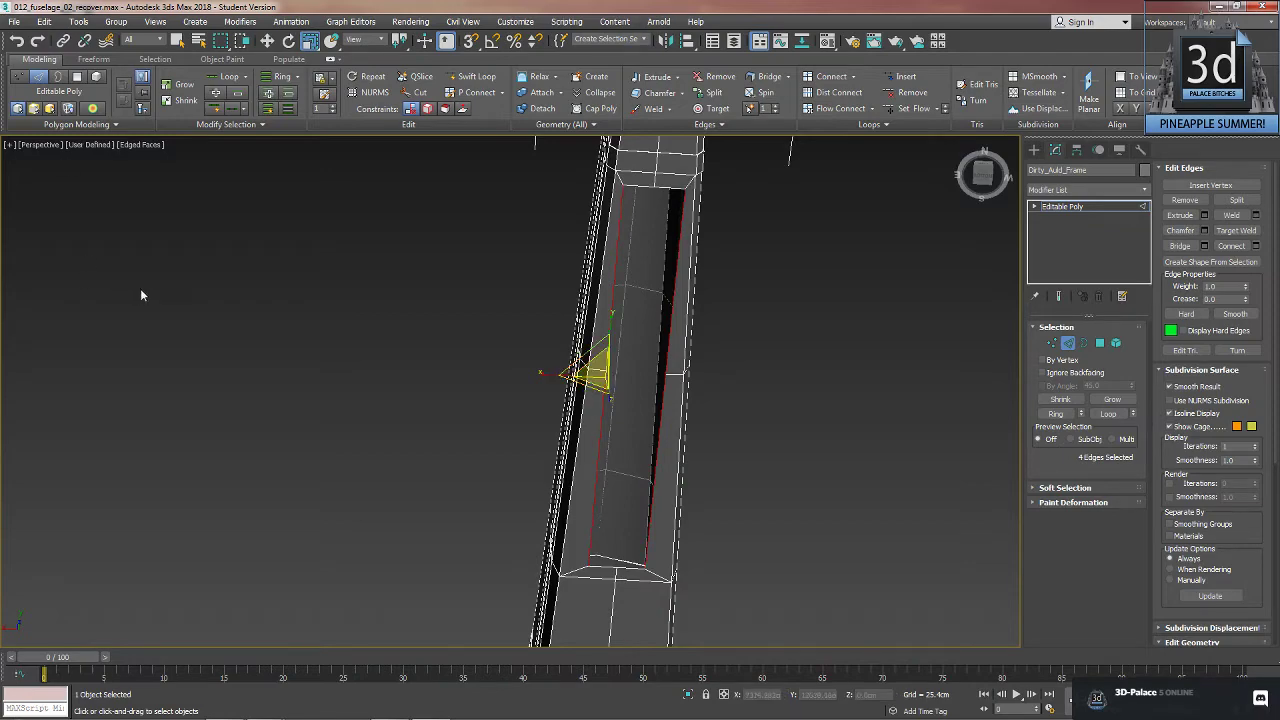
# - Add the opening's four short end edges to the selection and extrude all eight edges about 131 cm up into the fuselage
pyautogui.keyDown('alt'); pyautogui.moveTo(140, 295); pyautogui.dragTo(419, 326, button='middle'); pyautogui.keyUp('alt')
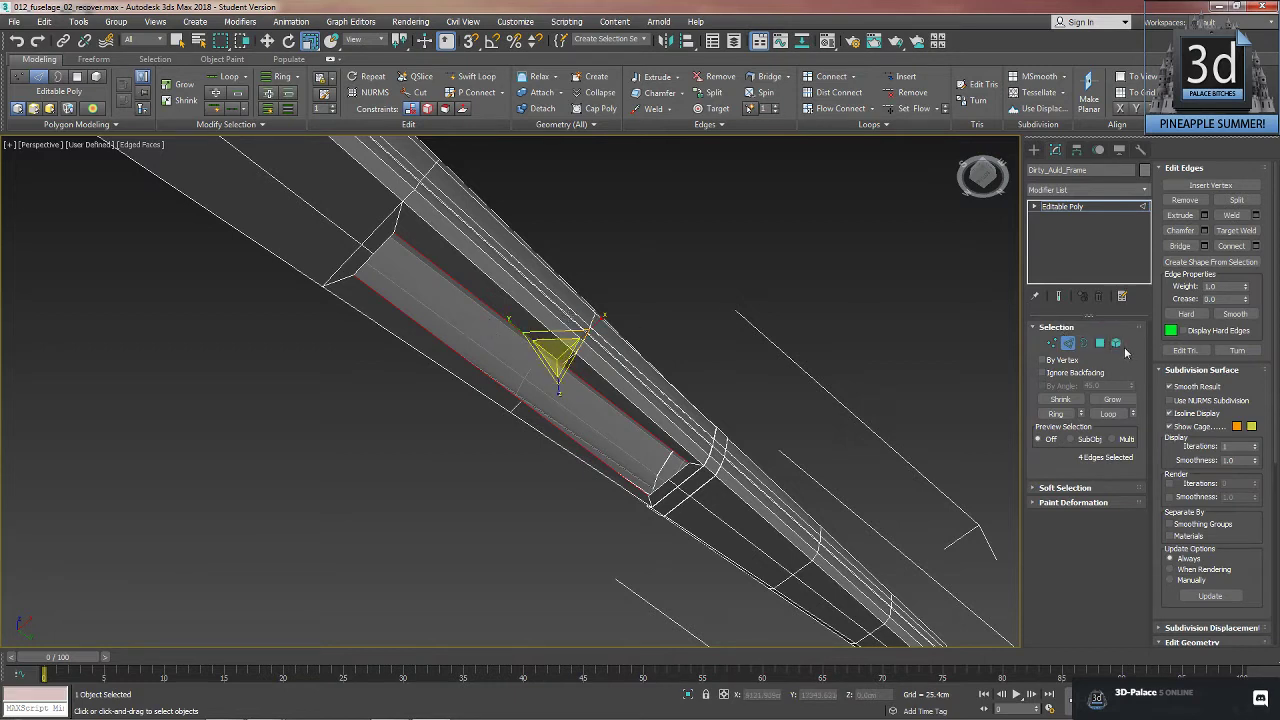
pyautogui.keyDown('ctrl'); pyautogui.click(675, 470); pyautogui.keyUp('ctrl')
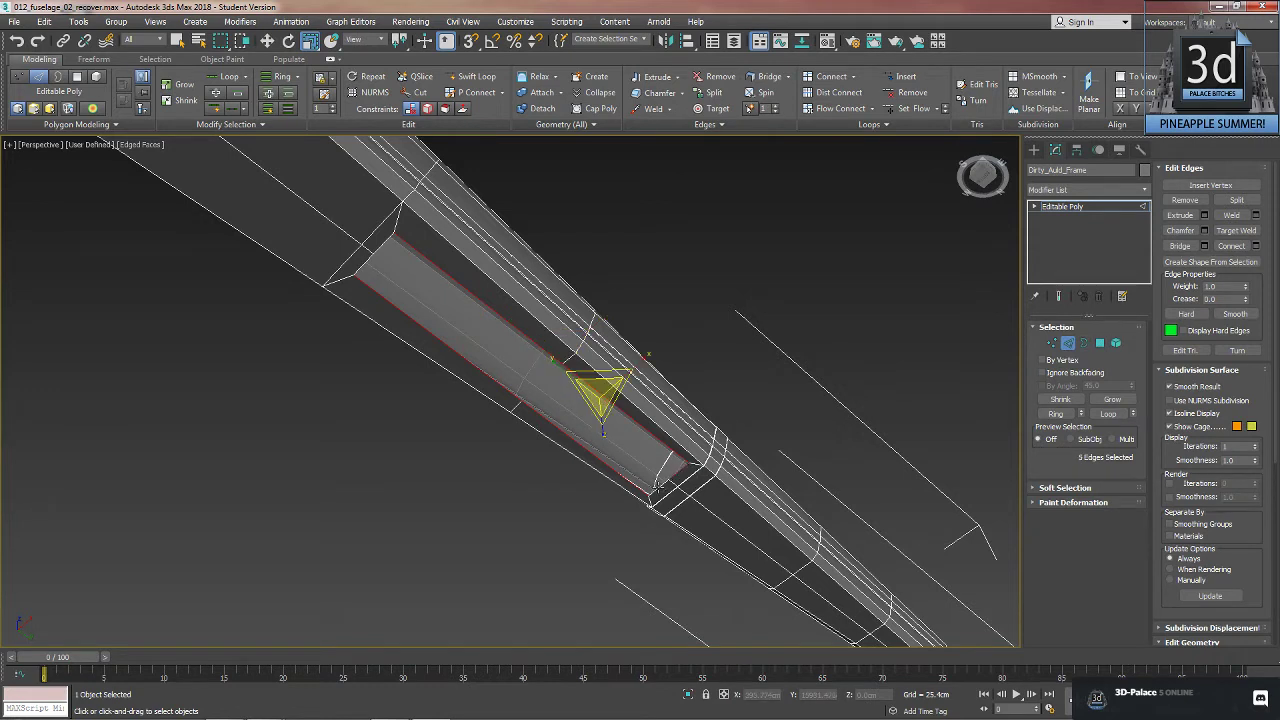
pyautogui.keyDown('ctrl'); pyautogui.click(657, 485); pyautogui.keyUp('ctrl')
pyautogui.keyDown('ctrl'); pyautogui.click(385, 247); pyautogui.keyUp('ctrl')
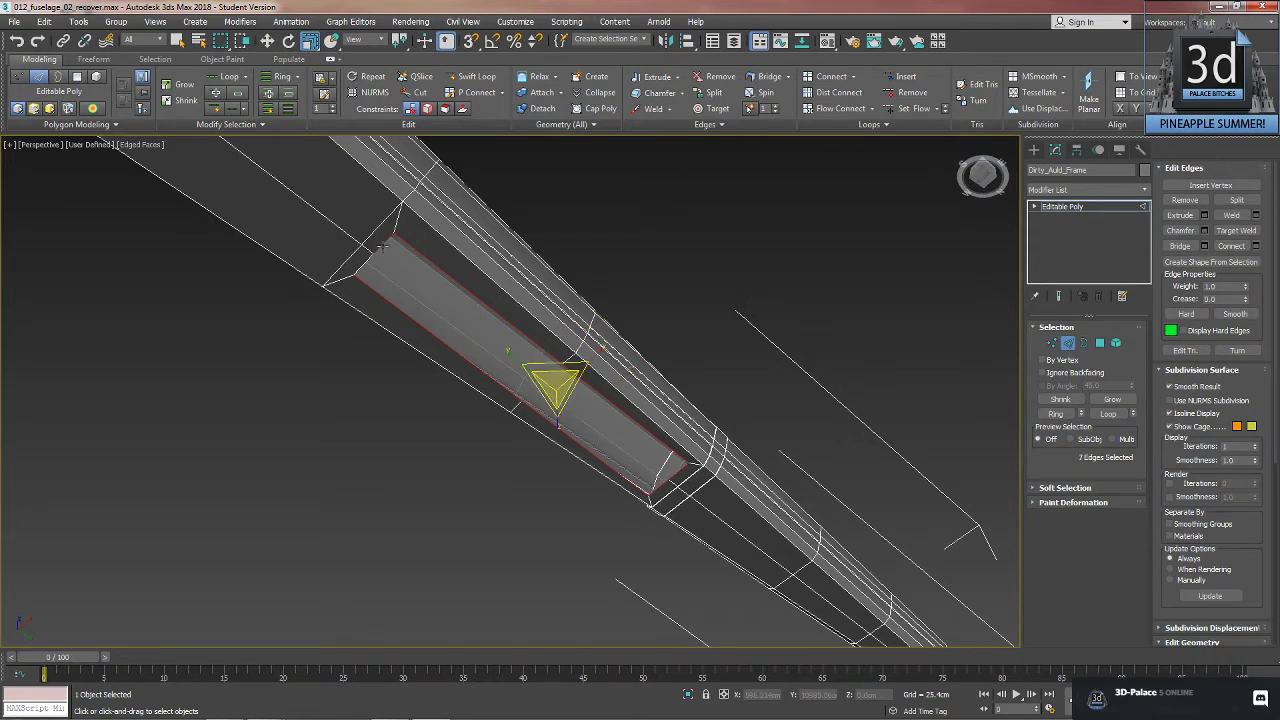
pyautogui.keyDown('ctrl'); pyautogui.click(363, 265); pyautogui.keyUp('ctrl')
pyautogui.keyDown('alt'); pyautogui.moveTo(425, 265); pyautogui.dragTo(630, 299, button='middle'); pyautogui.keyUp('alt')
pyautogui.press('w')
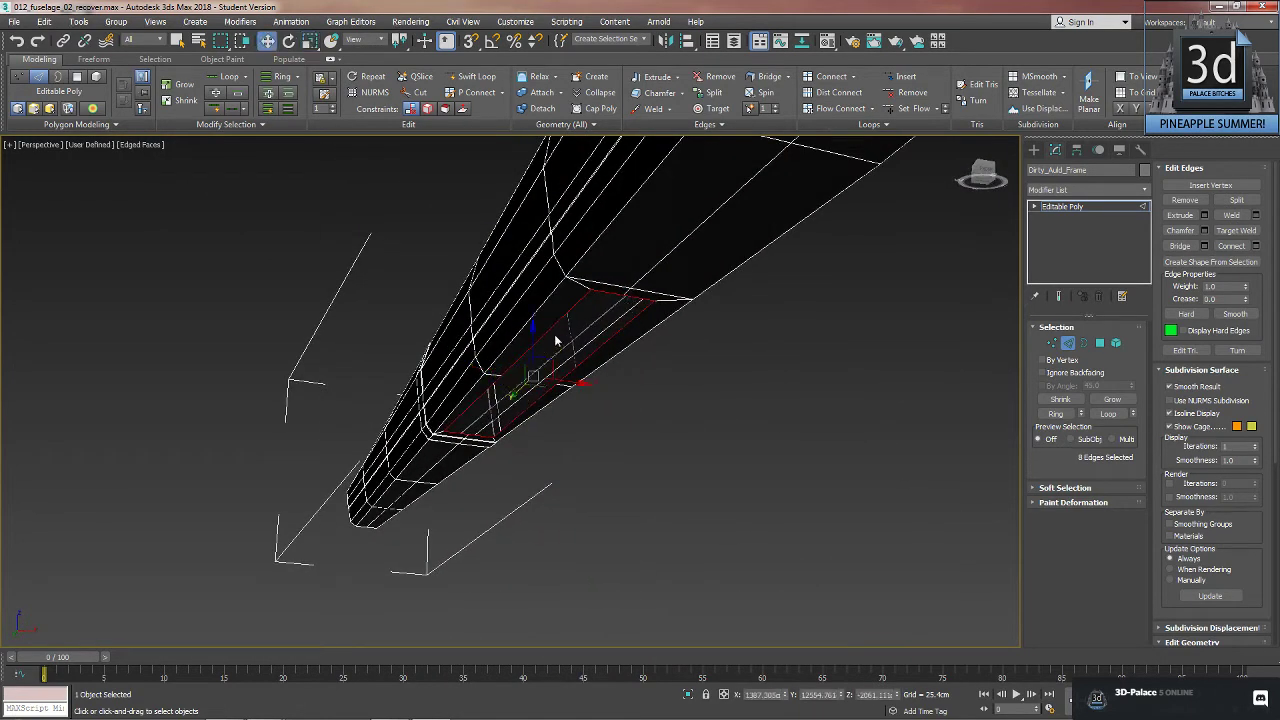
pyautogui.moveTo(533, 342); pyautogui.dragTo(537, 331)
pyautogui.scroll(4, 602, 383)
pyautogui.keyDown('alt'); pyautogui.moveTo(602, 383); pyautogui.dragTo(584, 362, button='middle'); pyautogui.keyUp('alt')
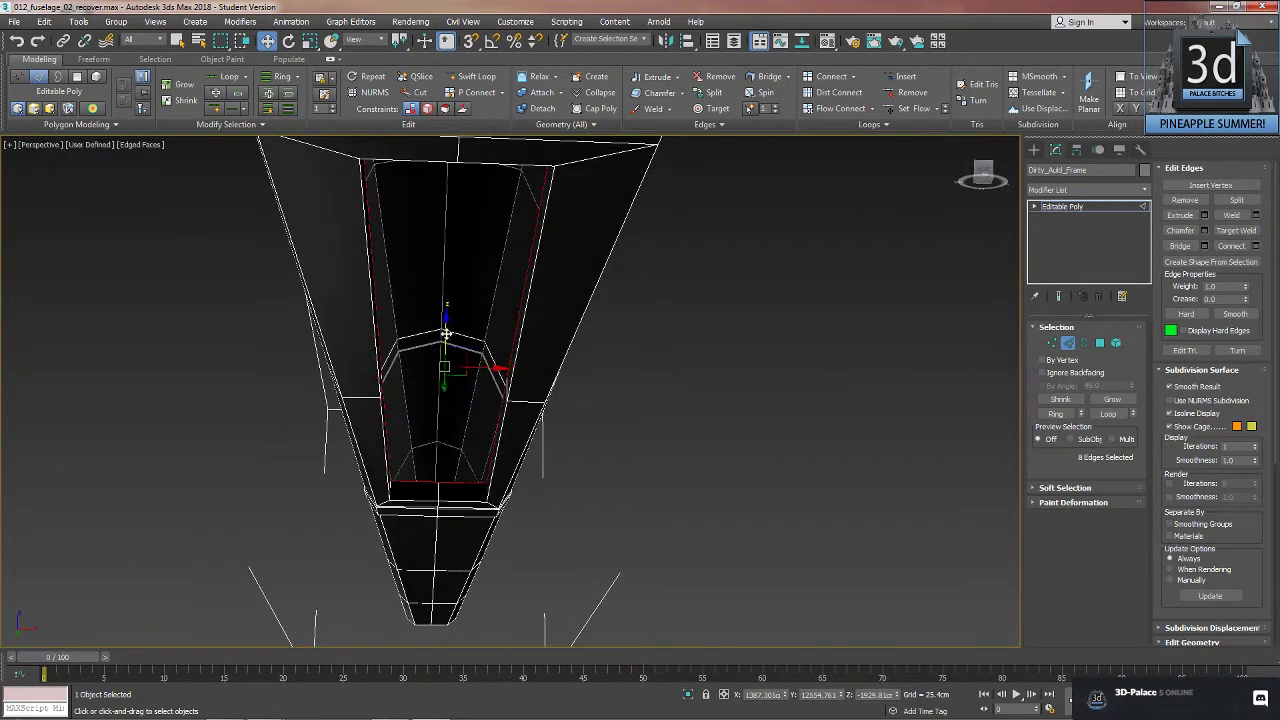
# - Raise the upper edge loop of the underside recess by about another 1007 cm to deepen its walls
pyautogui.moveTo(446, 330); pyautogui.dragTo(451, 254)
pyautogui.keyDown('alt'); pyautogui.moveTo(312, 306); pyautogui.dragTo(449, 354, button='middle'); pyautogui.keyUp('alt')
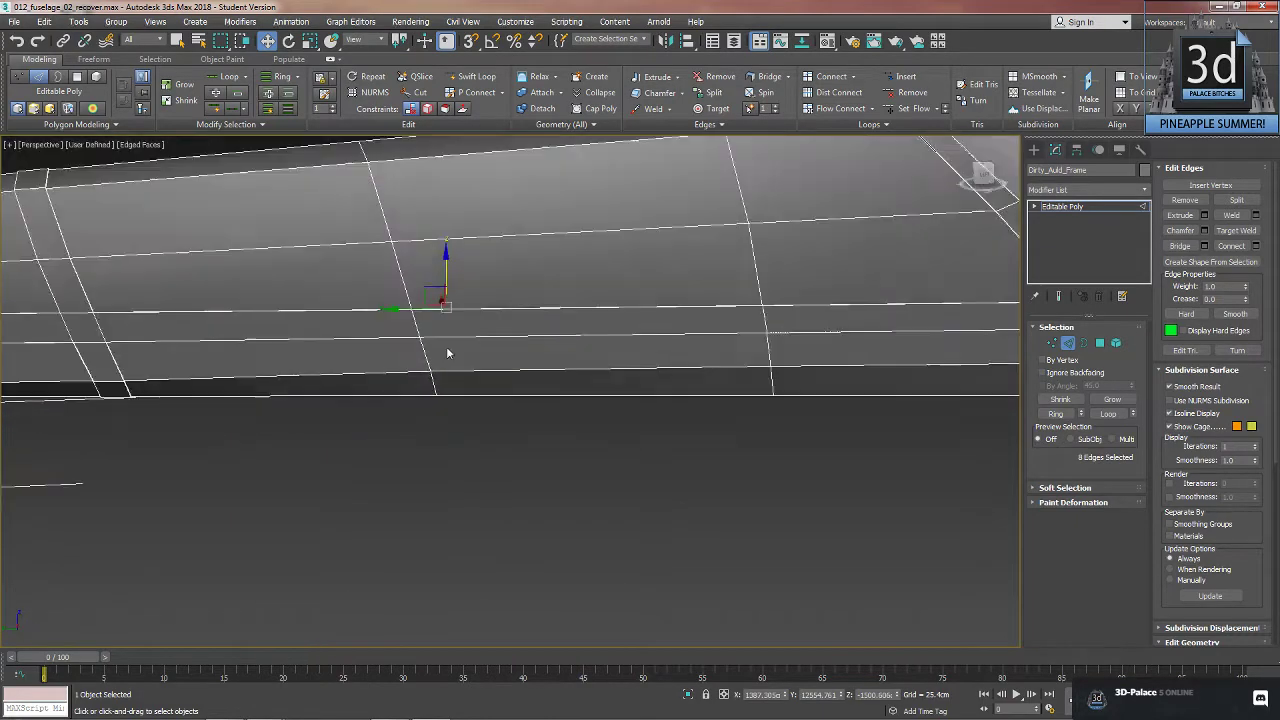
pyautogui.scroll(-2, 449, 354)
pyautogui.keyDown('alt'); pyautogui.moveTo(556, 347); pyautogui.dragTo(452, 268, button='middle'); pyautogui.keyUp('alt')
pyautogui.moveTo(447, 268); pyautogui.dragTo(444, 244)
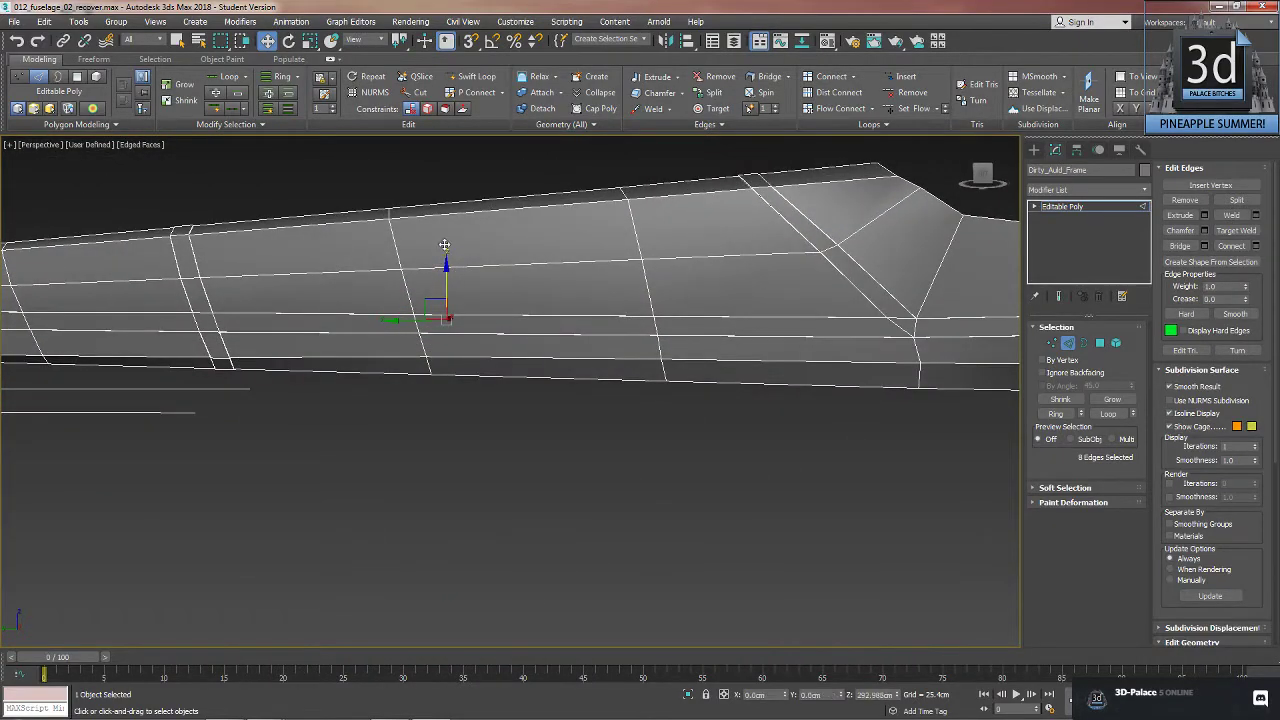
pyautogui.moveTo(457, 180)
pyautogui.mouseDown()
pyautogui.moveTo(463, 166)
pyautogui.moveTo(462, 205)
pyautogui.mouseUp()
# - Cap the open border at the inner end of the underside recess
pyautogui.keyDown('alt'); pyautogui.moveTo(485, 323); pyautogui.dragTo(698, 430, button='middle'); pyautogui.keyUp('alt')
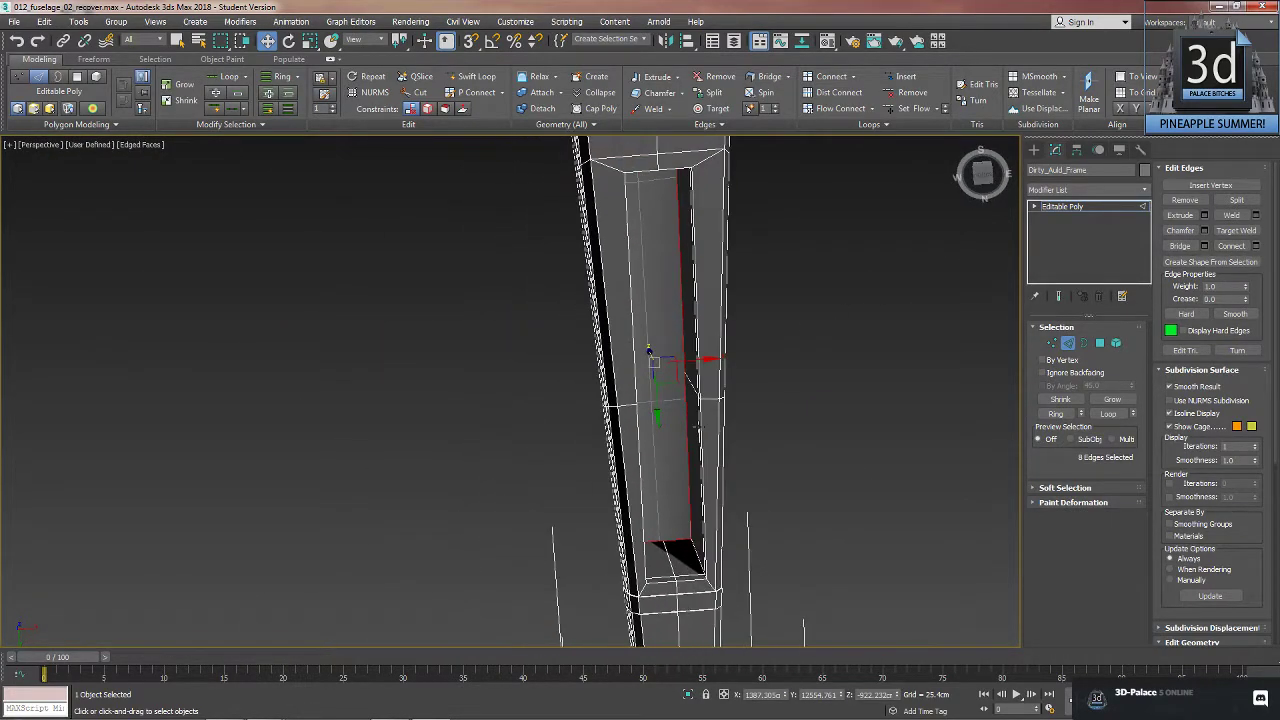
pyautogui.click(908, 403)
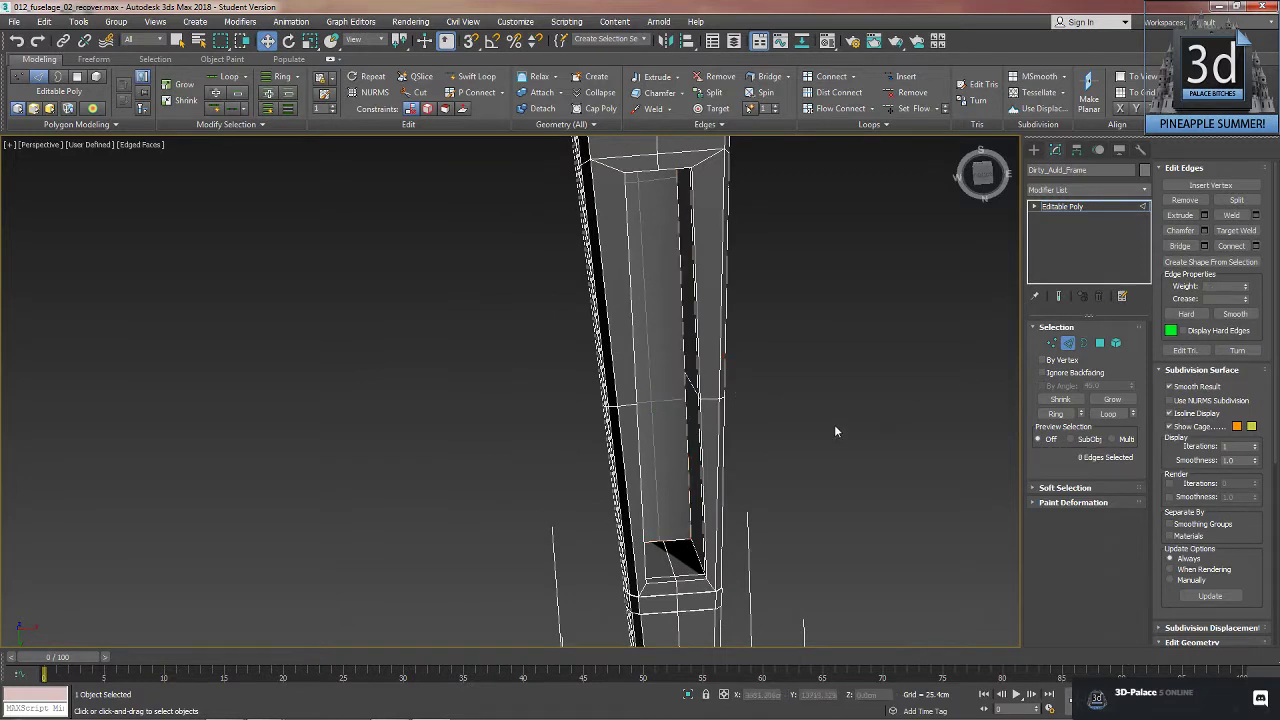
pyautogui.click(1084, 343)
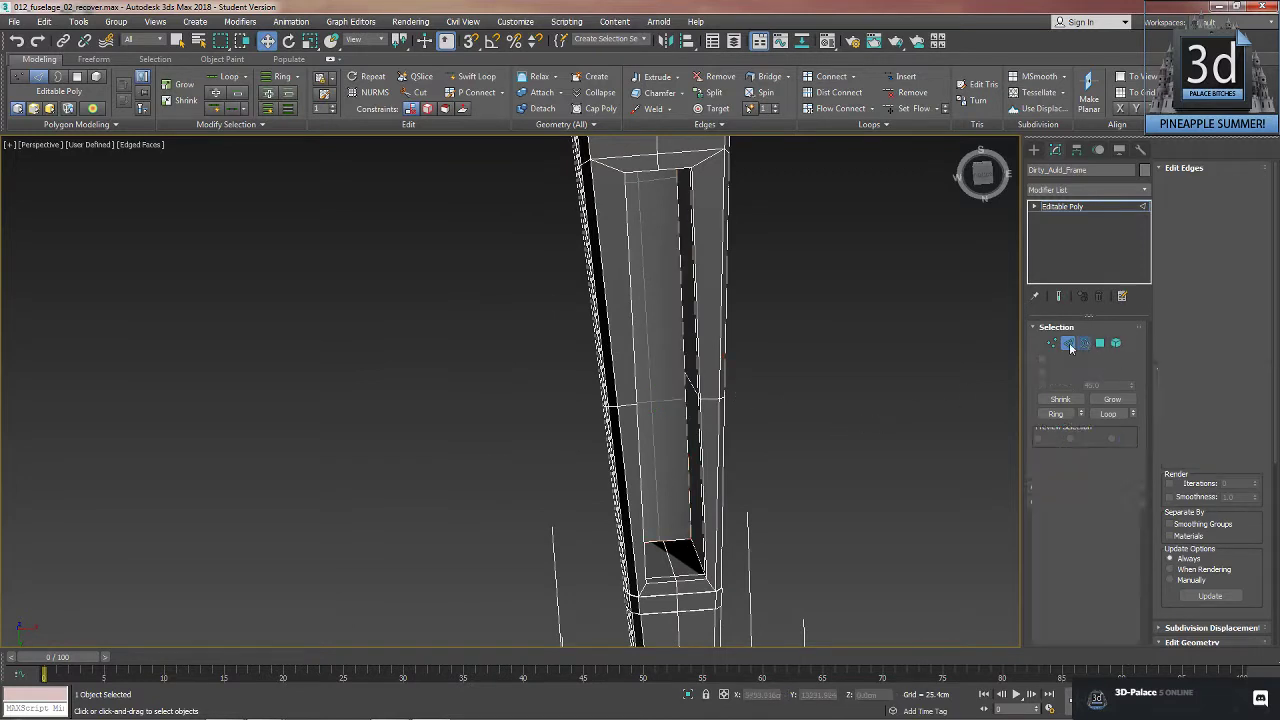
pyautogui.click(678, 540)
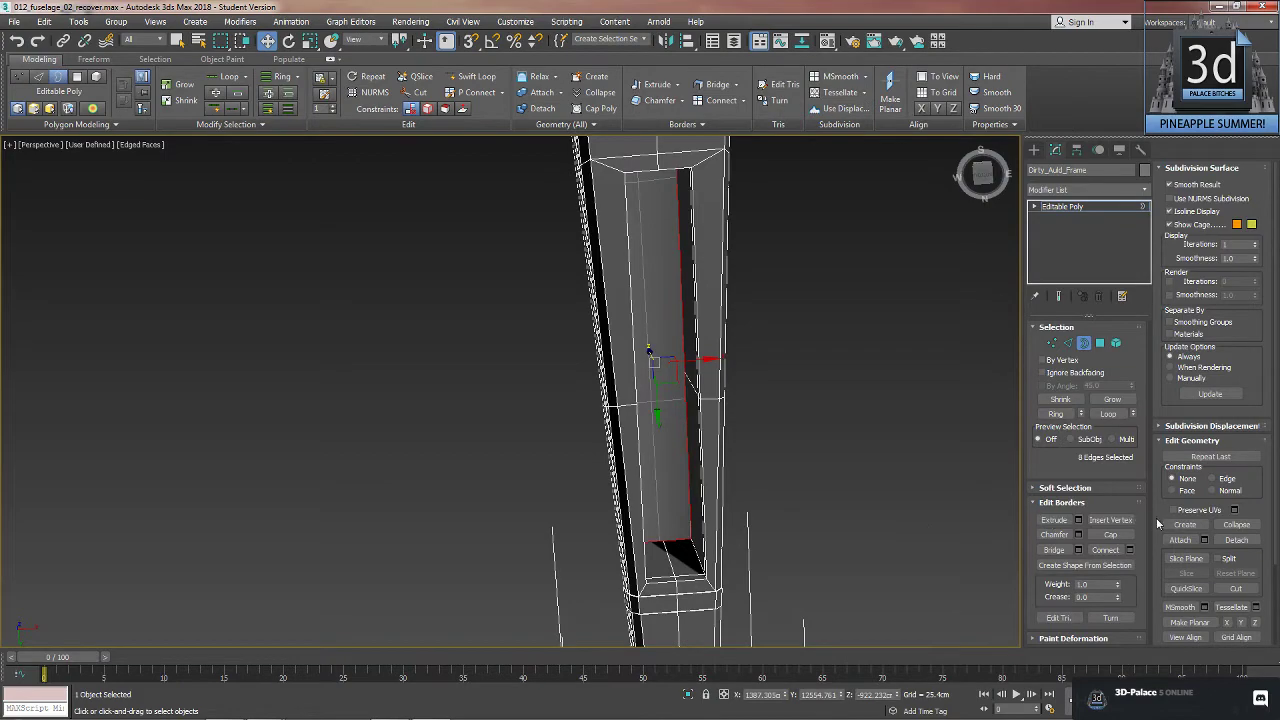
pyautogui.click(1110, 534)
pyautogui.keyDown('alt'); pyautogui.moveTo(803, 491); pyautogui.dragTo(629, 429, button='middle'); pyautogui.keyUp('alt')
pyautogui.scroll(2, 629, 430)
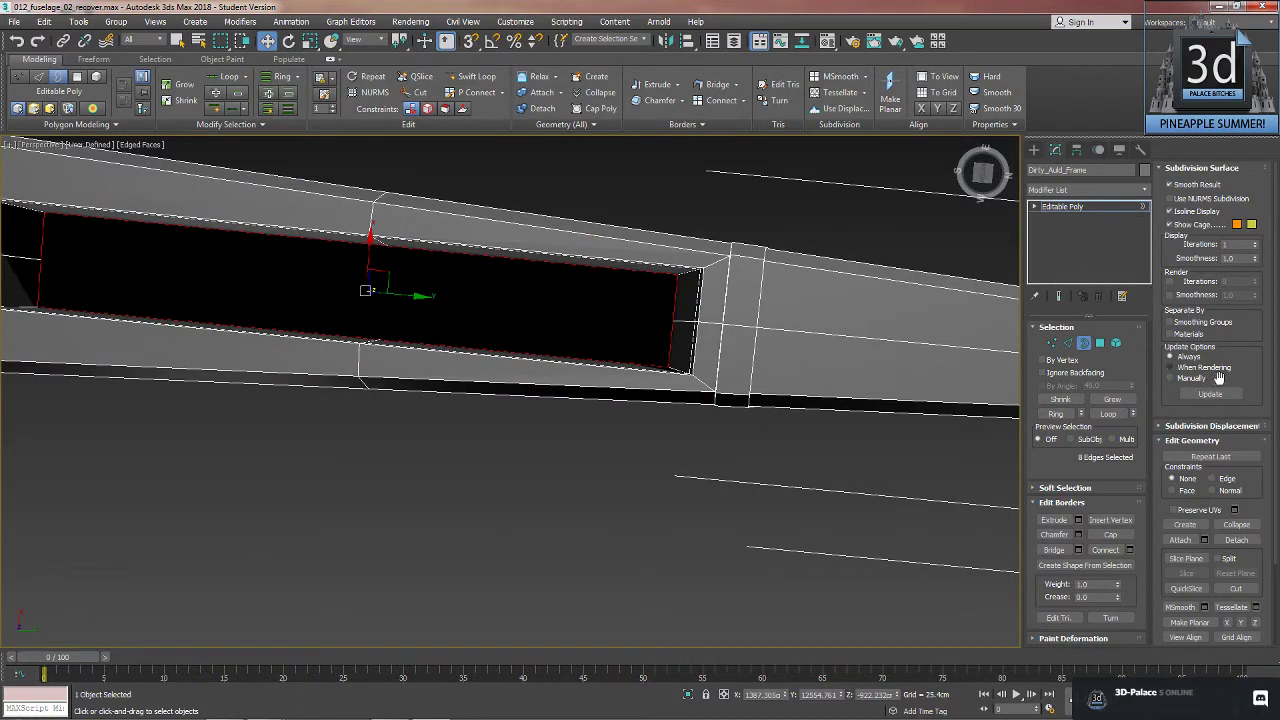
# - Try to cut a lengthwise edge across the inner end of the underside recess, between its two short sides
pyautogui.click(1236, 588)
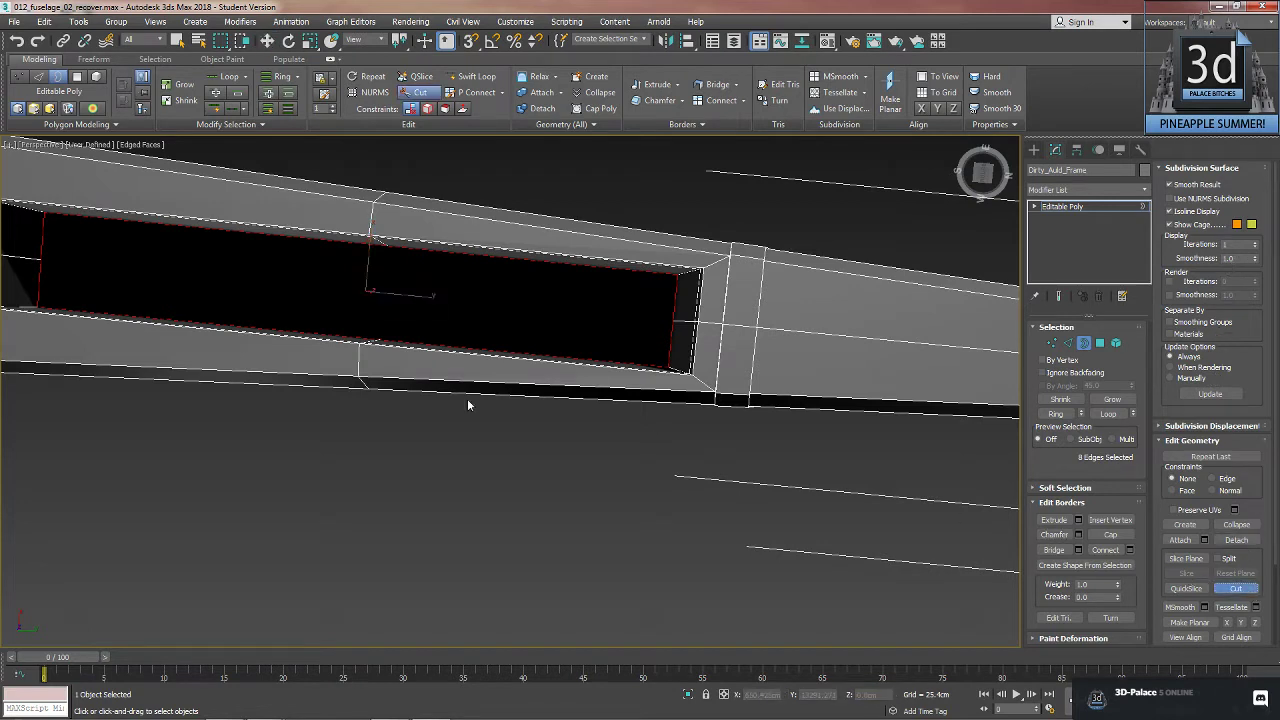
pyautogui.click(43, 260)
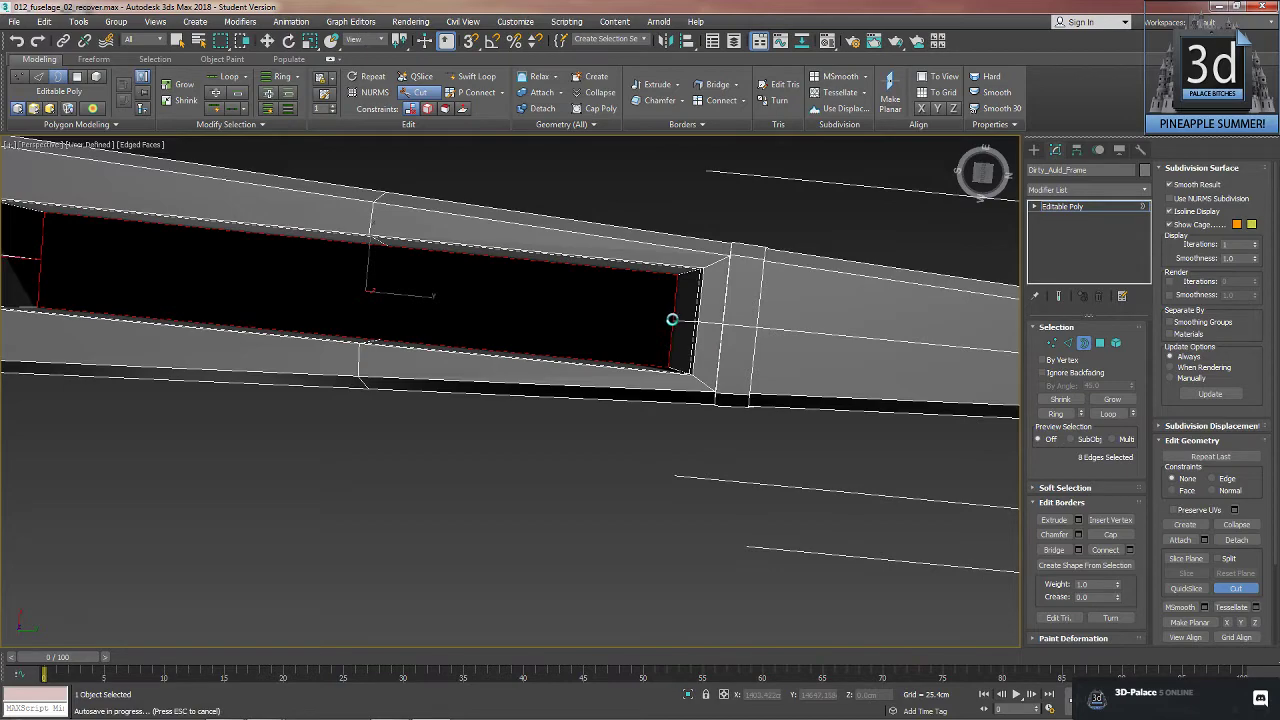
pyautogui.click(675, 320)
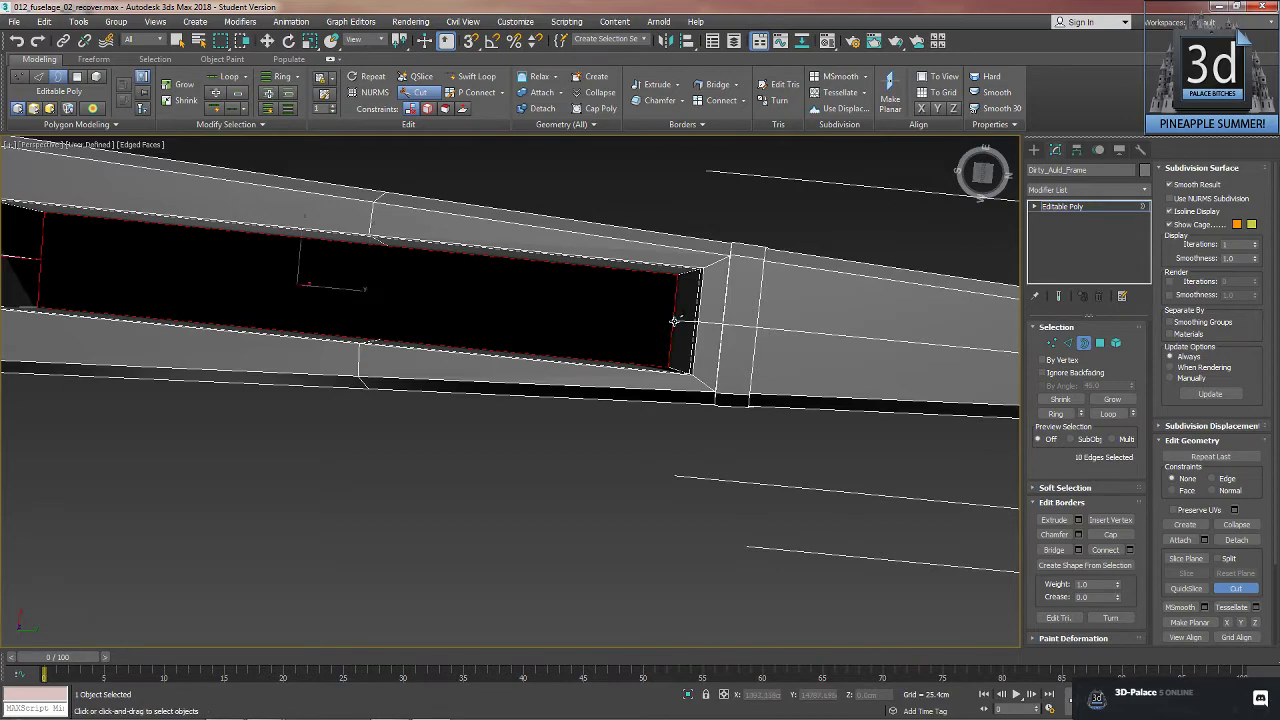
pyautogui.keyDown('alt'); pyautogui.moveTo(482, 311); pyautogui.dragTo(620, 343, button='middle'); pyautogui.keyUp('alt')
pyautogui.hotkey('ctrl', 'z')
pyautogui.moveTo(509, 318); pyautogui.dragTo(506, 291, button='middle')
pyautogui.press('w')
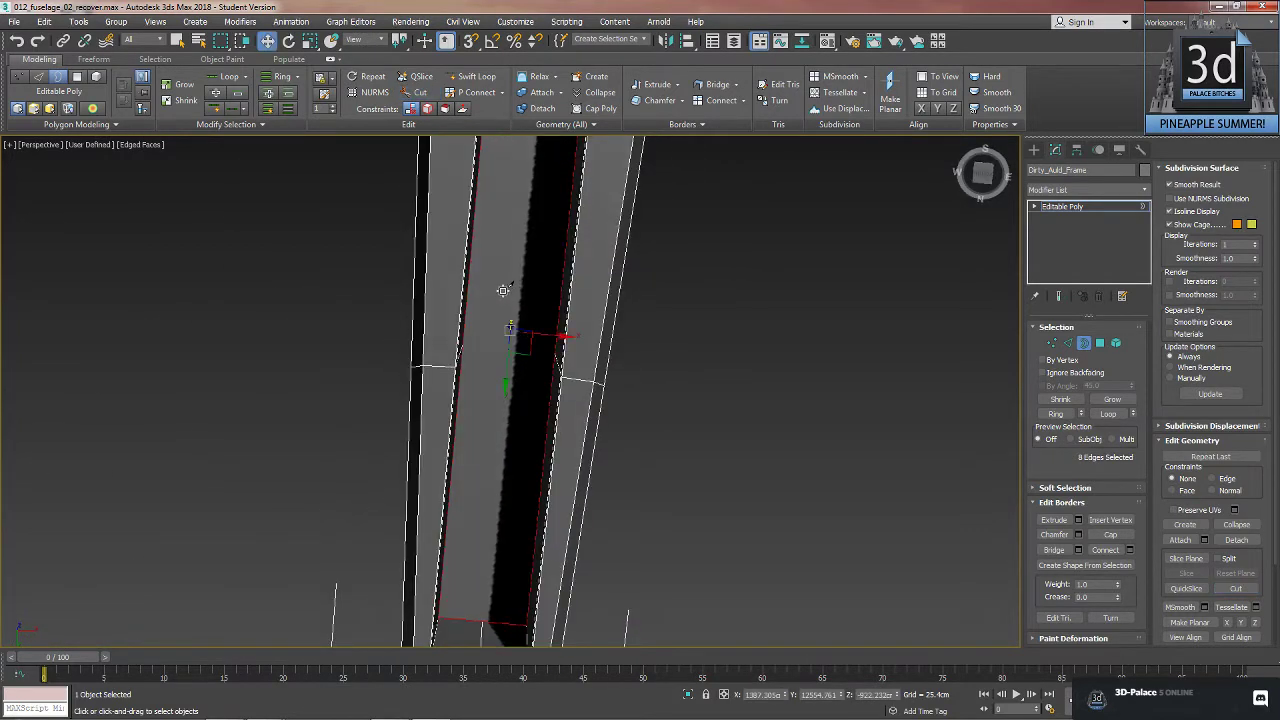
# - Undo the cap on the inner end of the underside recess
pyautogui.click(1101, 343)
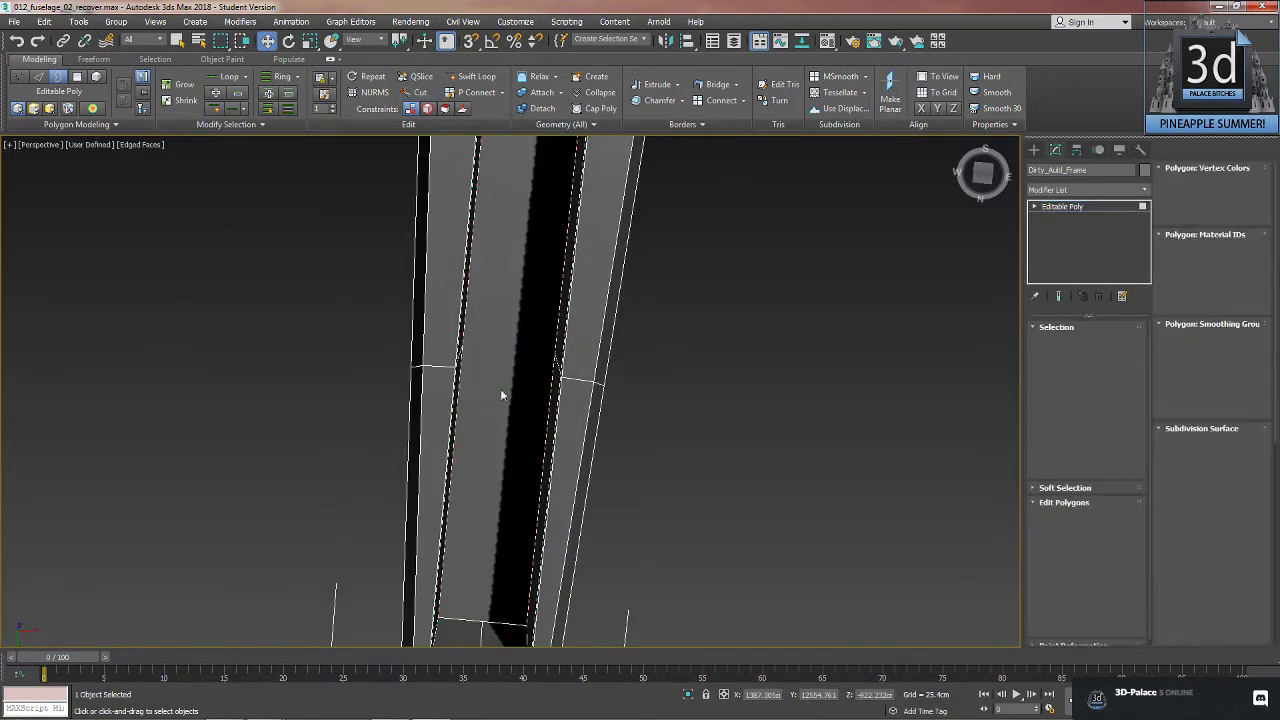
pyautogui.click(502, 388)
pyautogui.hotkey('ctrl', 'z')
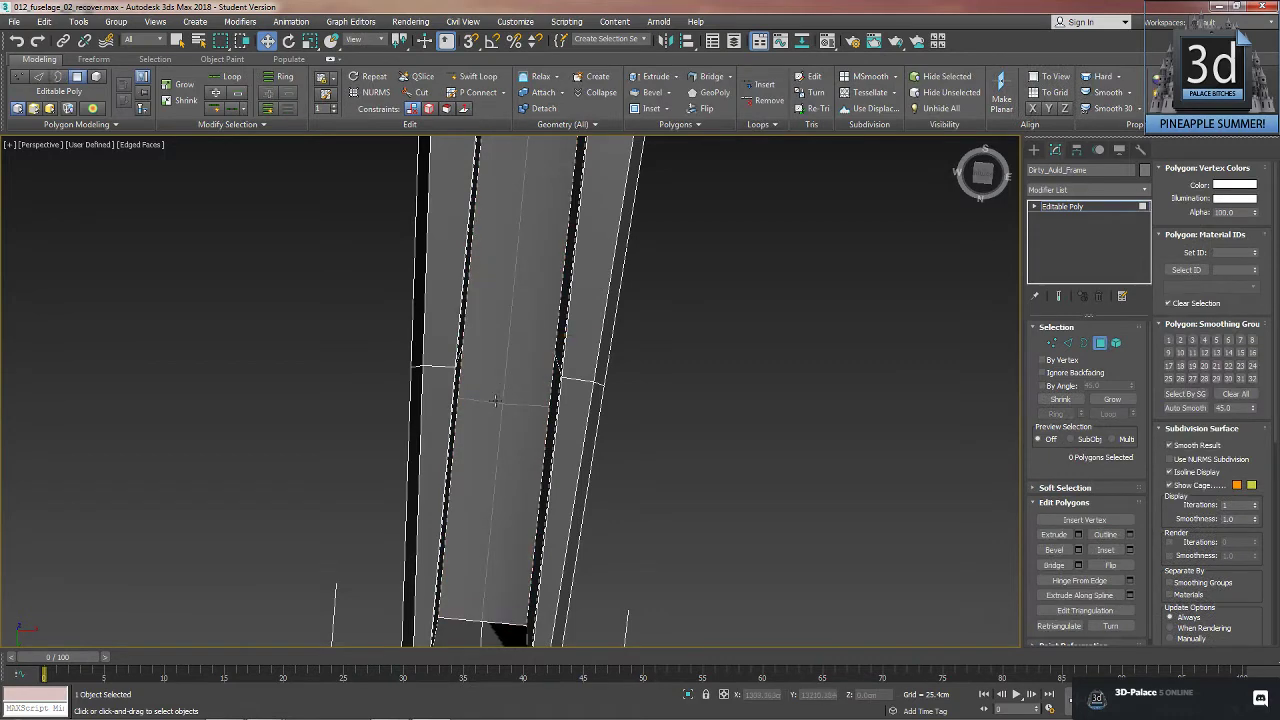
pyautogui.moveTo(494, 400); pyautogui.dragTo(494, 532, button='middle')
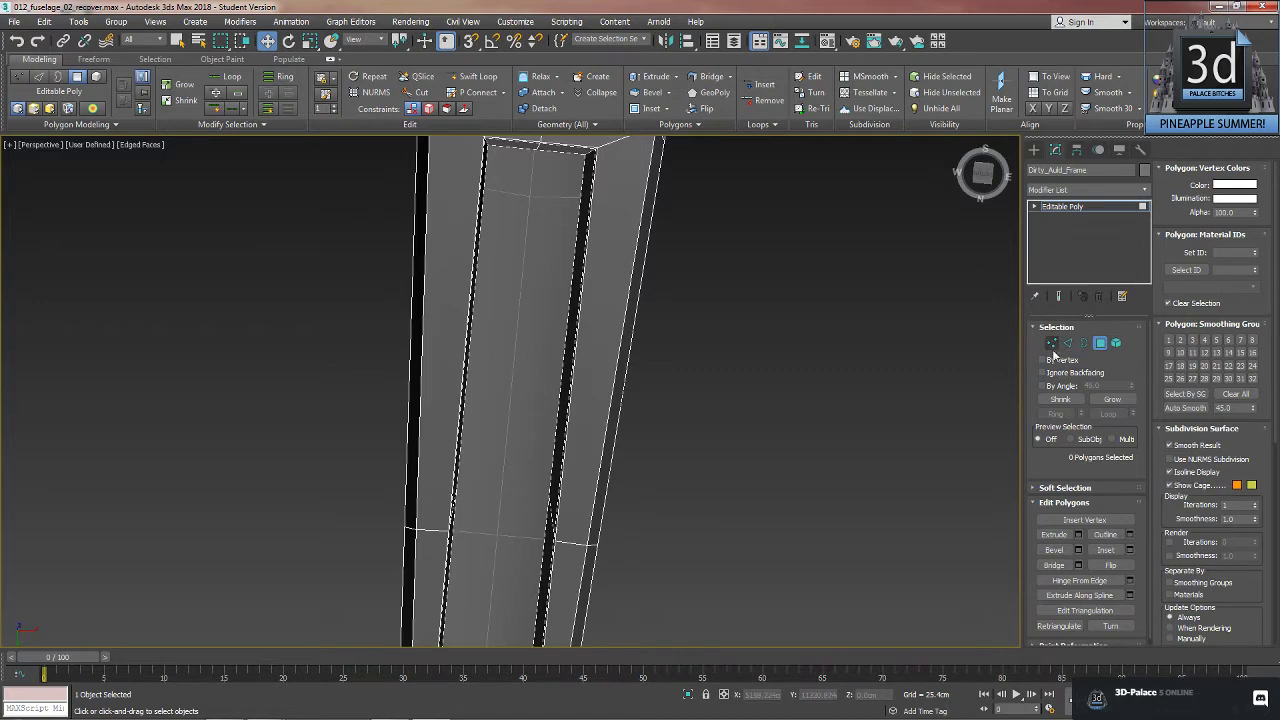
# - Convert the recess's inner border selection to its eight wall polygons and hide all unselected polygons
pyautogui.click(1068, 345)
pyautogui.click(1068, 345)
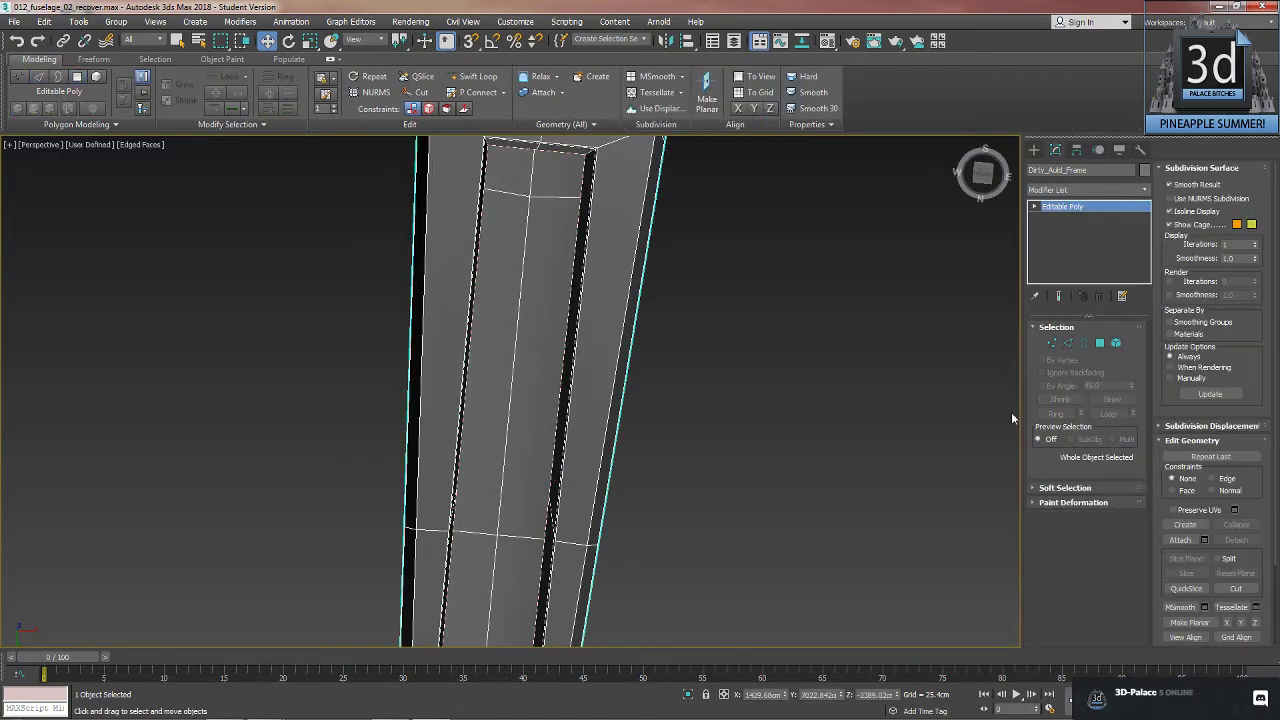
pyautogui.click(1068, 344)
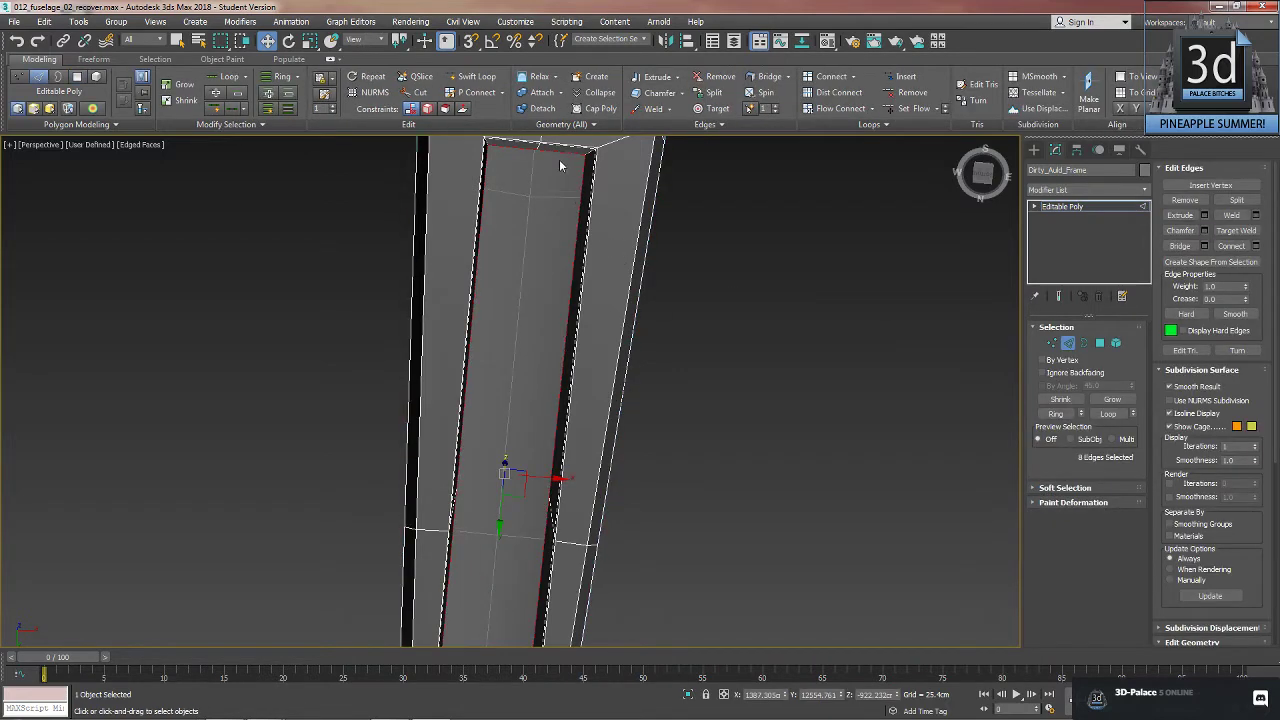
pyautogui.click(1084, 343)
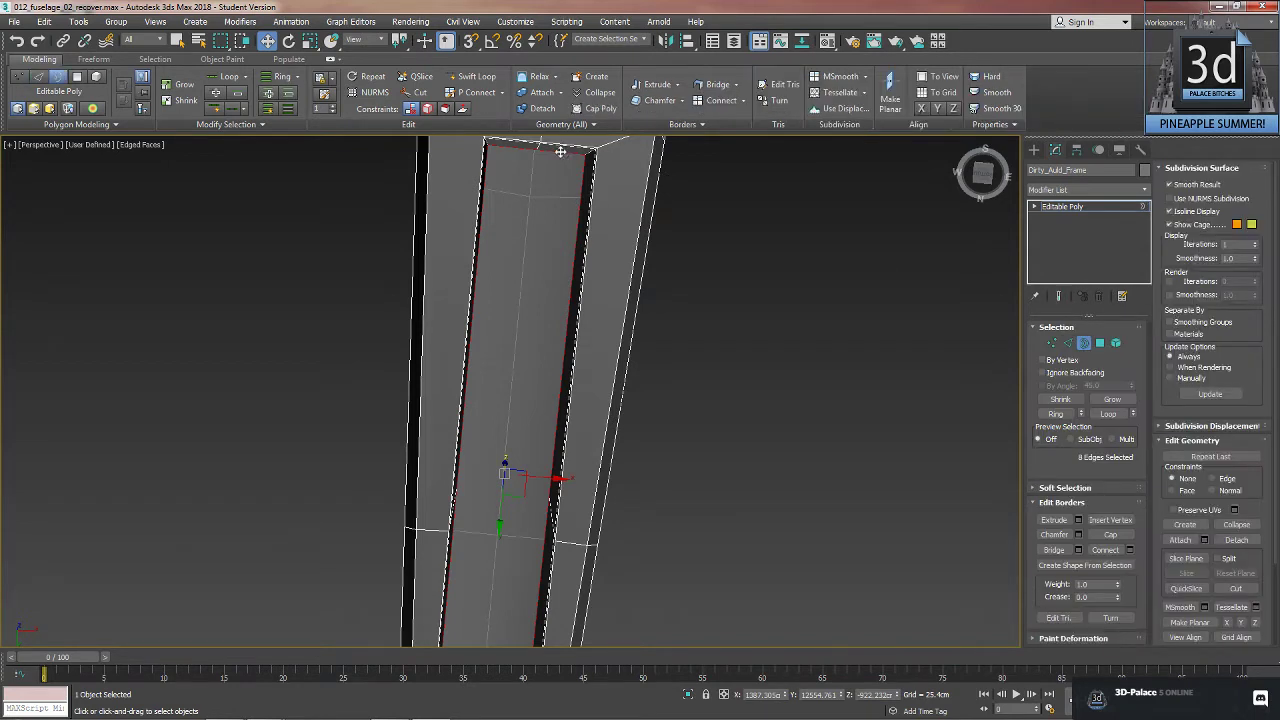
pyautogui.click(1100, 343)
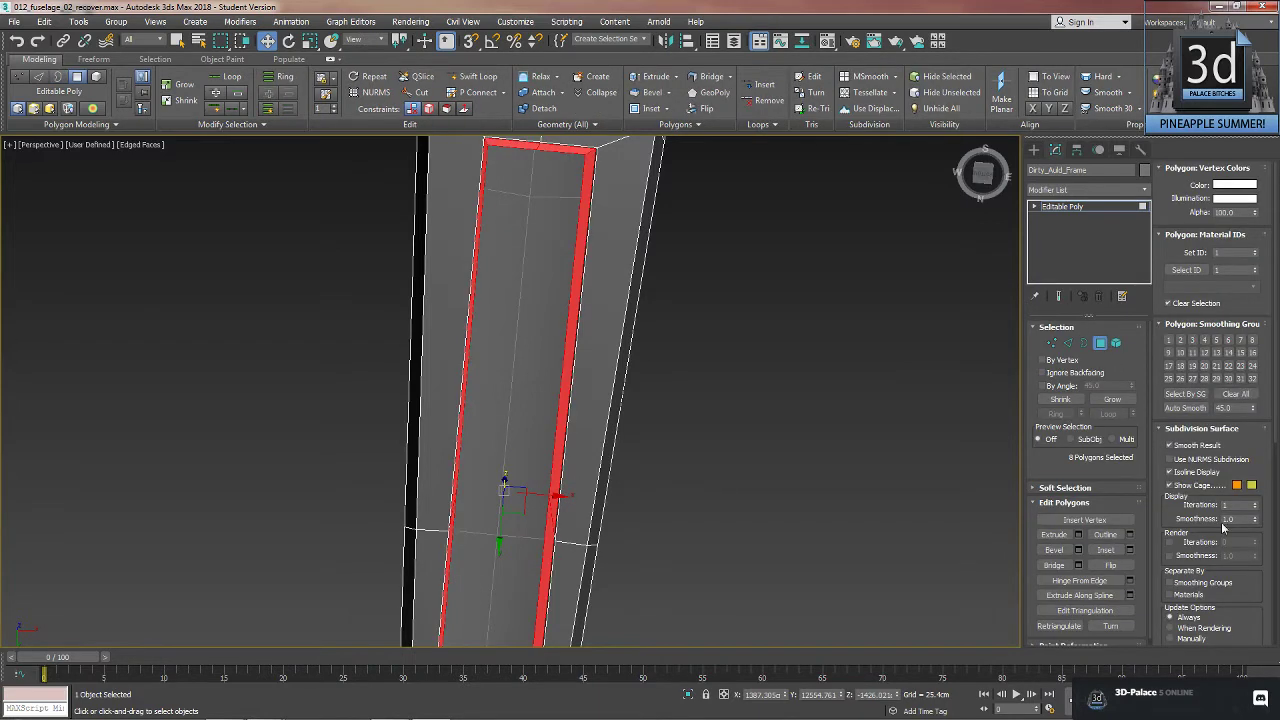
pyautogui.click(1167, 331)
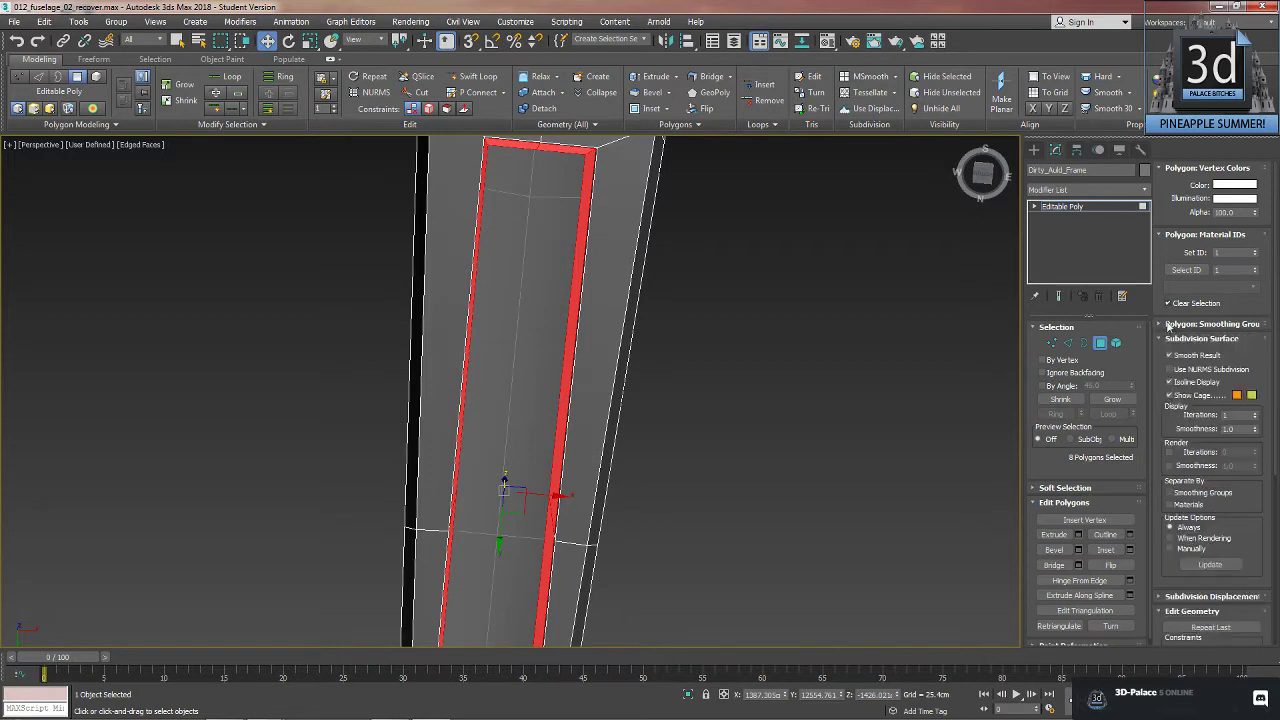
pyautogui.click(1171, 236)
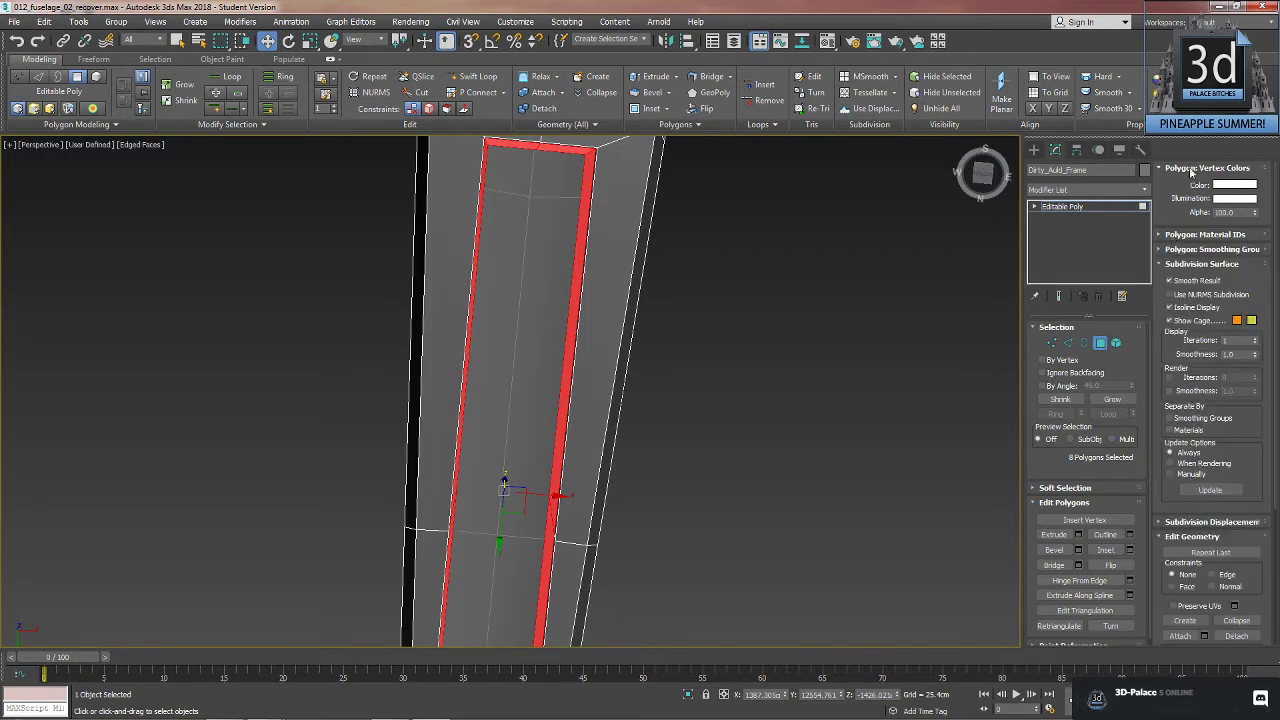
pyautogui.scroll(-2, 1191, 172)
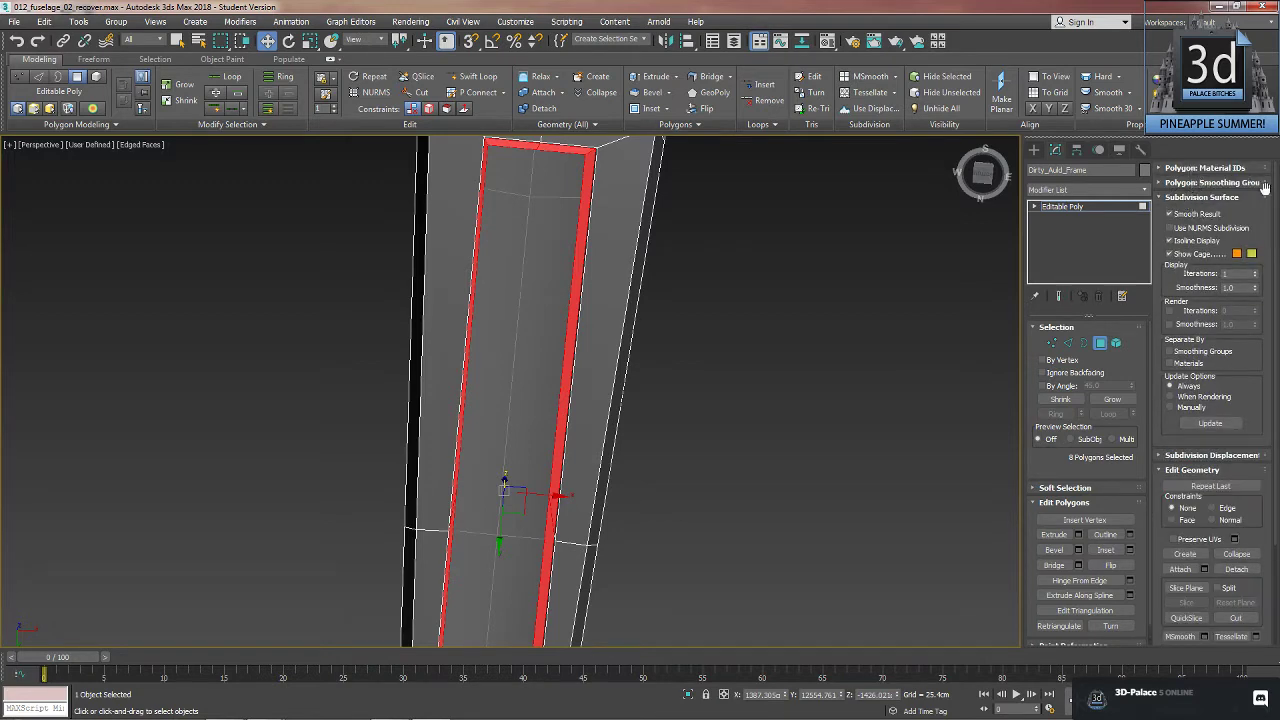
pyautogui.click(1198, 197)
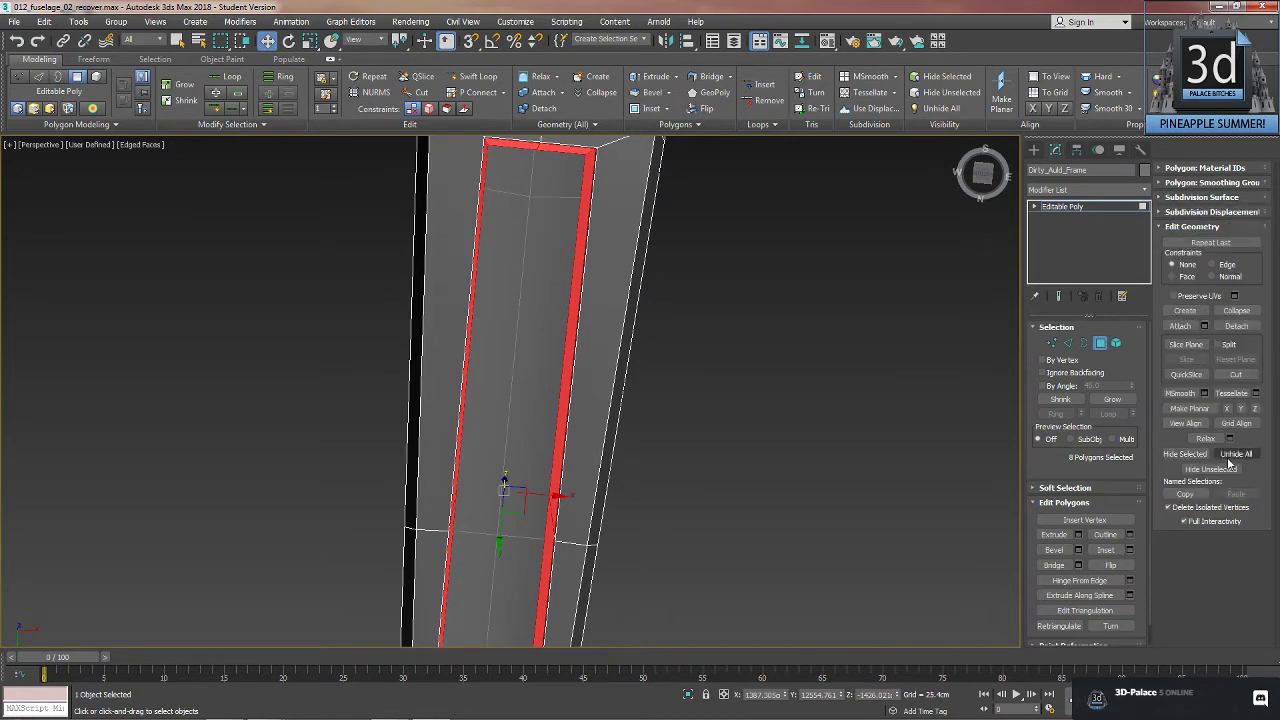
pyautogui.click(1211, 469)
pyautogui.keyDown('alt'); pyautogui.moveTo(990, 417); pyautogui.dragTo(975, 543, button='middle'); pyautogui.keyUp('alt')
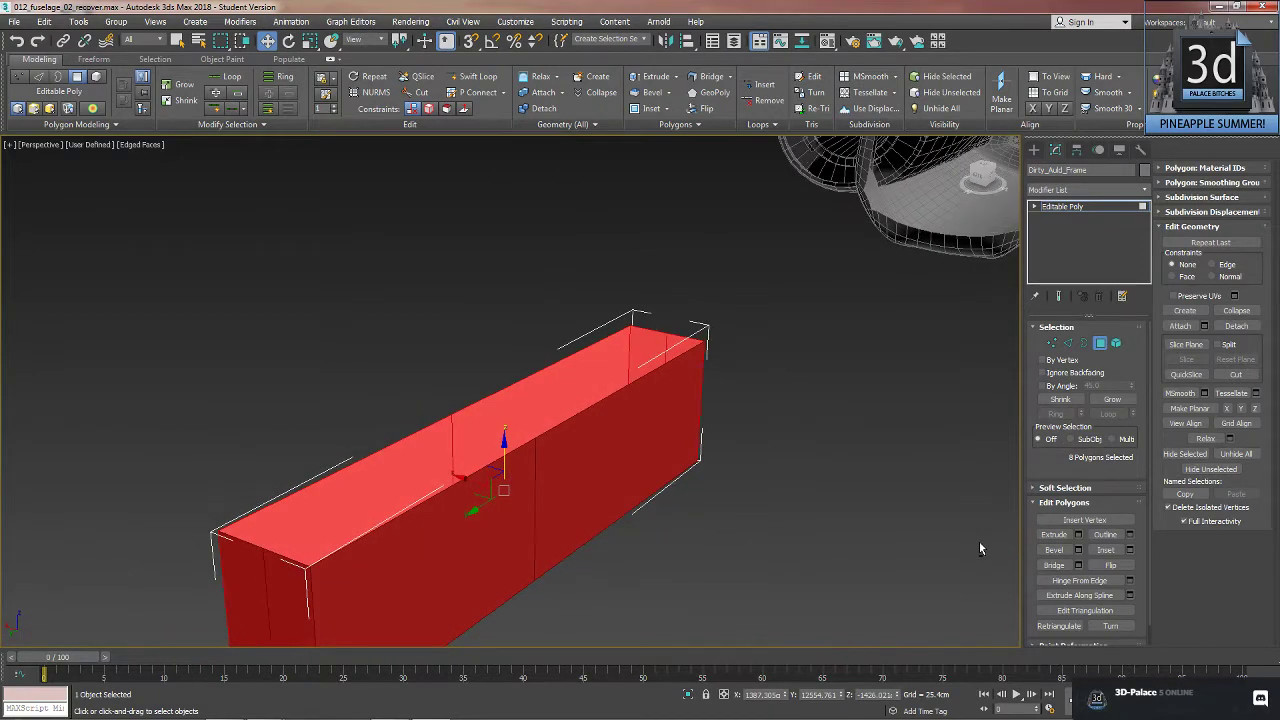
pyautogui.click(974, 546)
# - Select the four long upper edges of the isolated recess walls and bridge them to close the top
pyautogui.scroll(3, 965, 541)
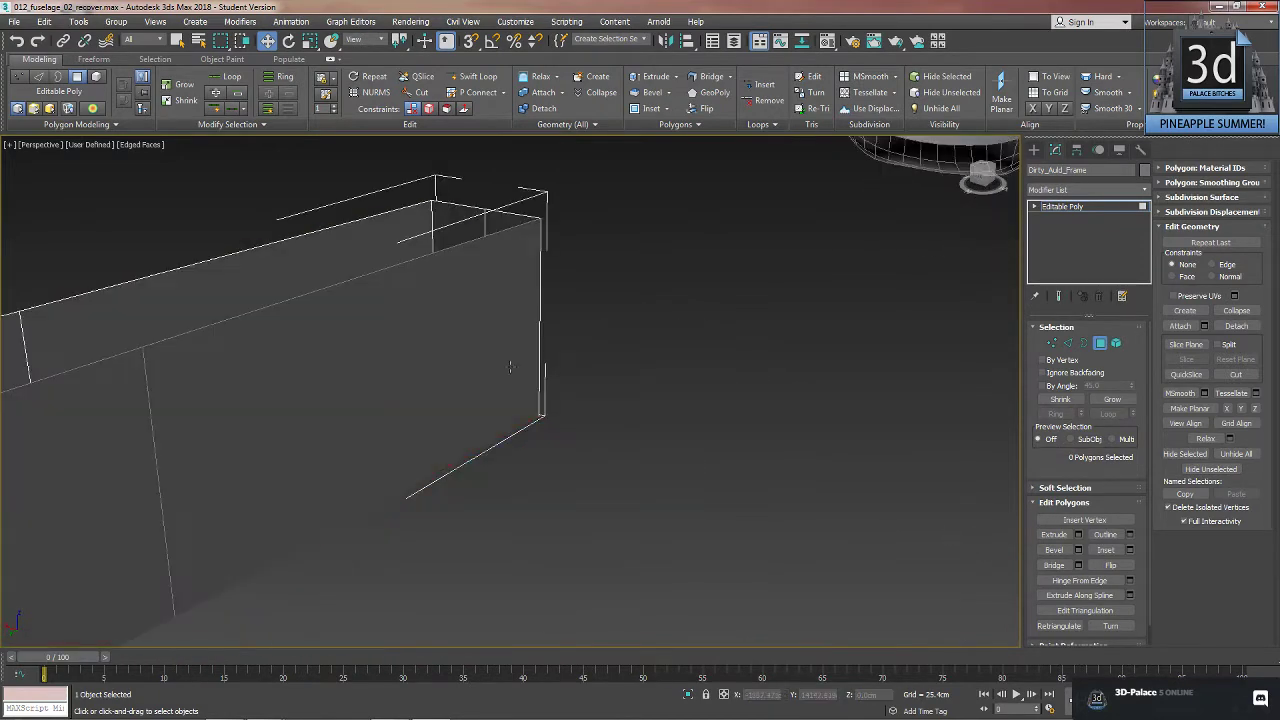
pyautogui.keyDown('alt'); pyautogui.moveTo(510, 367); pyautogui.dragTo(852, 380, button='middle'); pyautogui.keyUp('alt')
pyautogui.scroll(-3, 858, 375)
pyautogui.click(1068, 345)
pyautogui.click(650, 362)
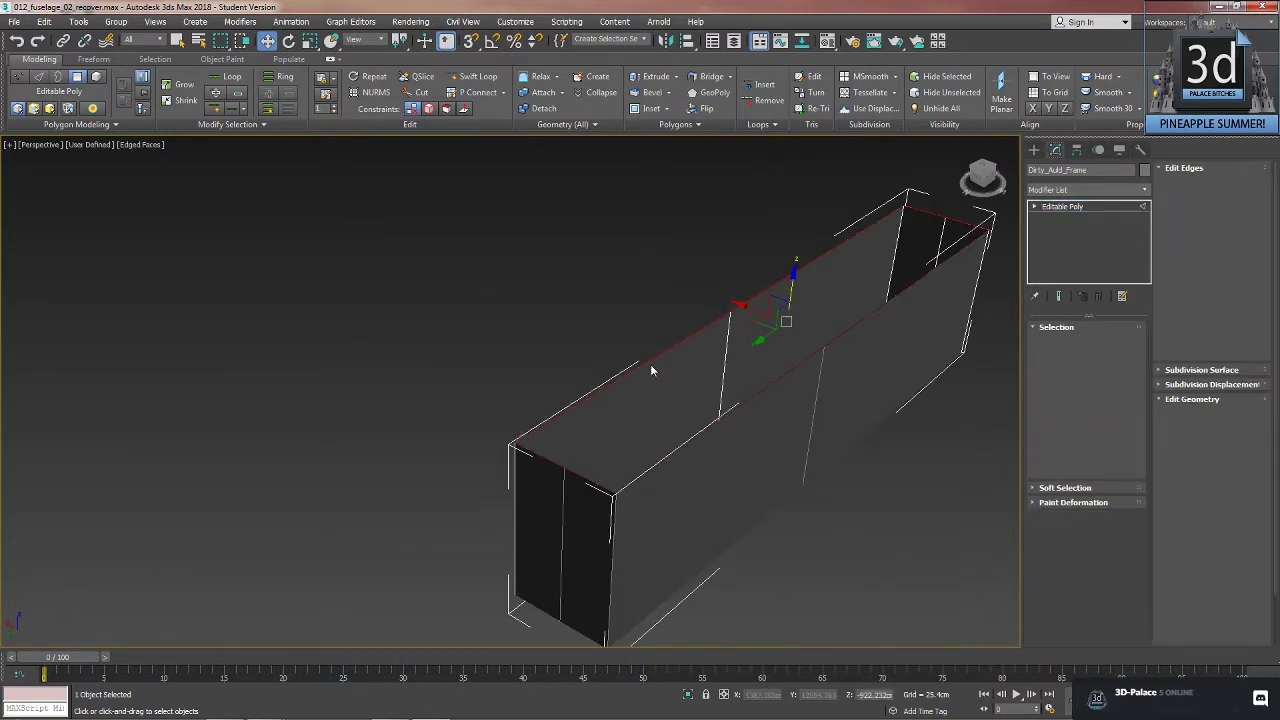
pyautogui.keyDown('ctrl'); pyautogui.click(716, 421); pyautogui.keyUp('ctrl')
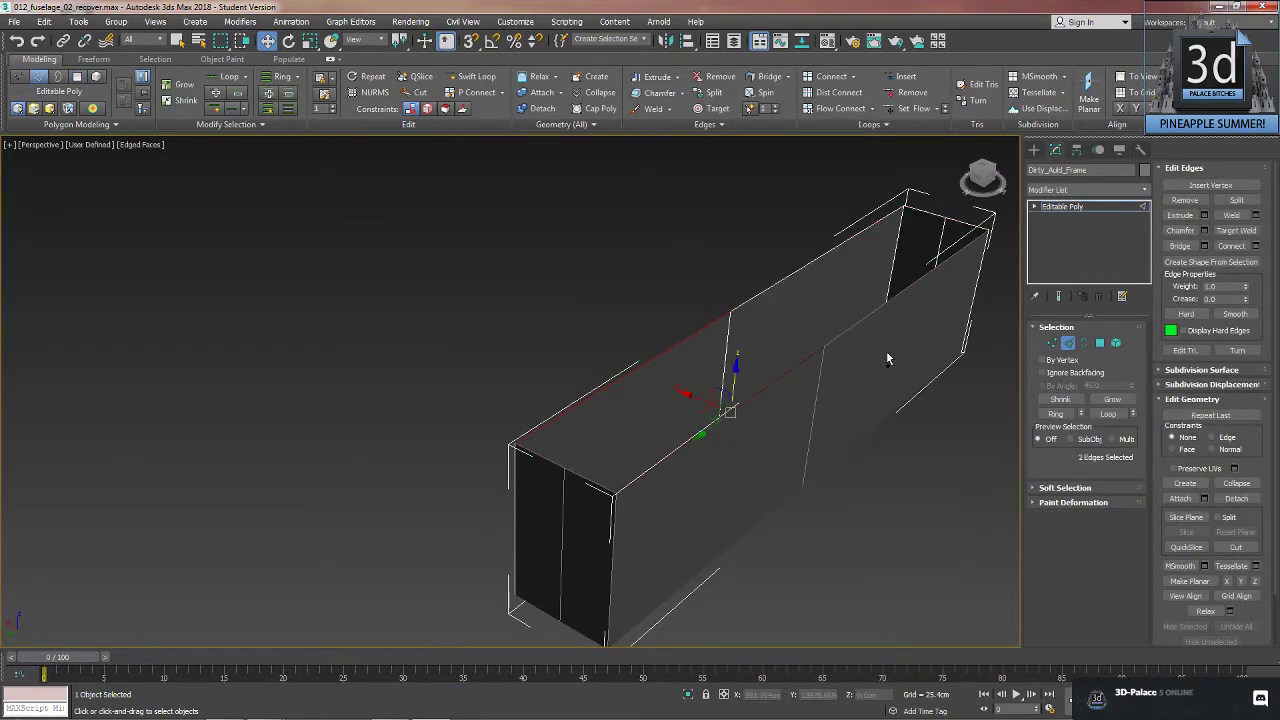
pyautogui.keyDown('ctrl'); pyautogui.click(797, 271); pyautogui.keyUp('ctrl')
pyautogui.keyDown('ctrl'); pyautogui.click(871, 311); pyautogui.keyUp('ctrl')
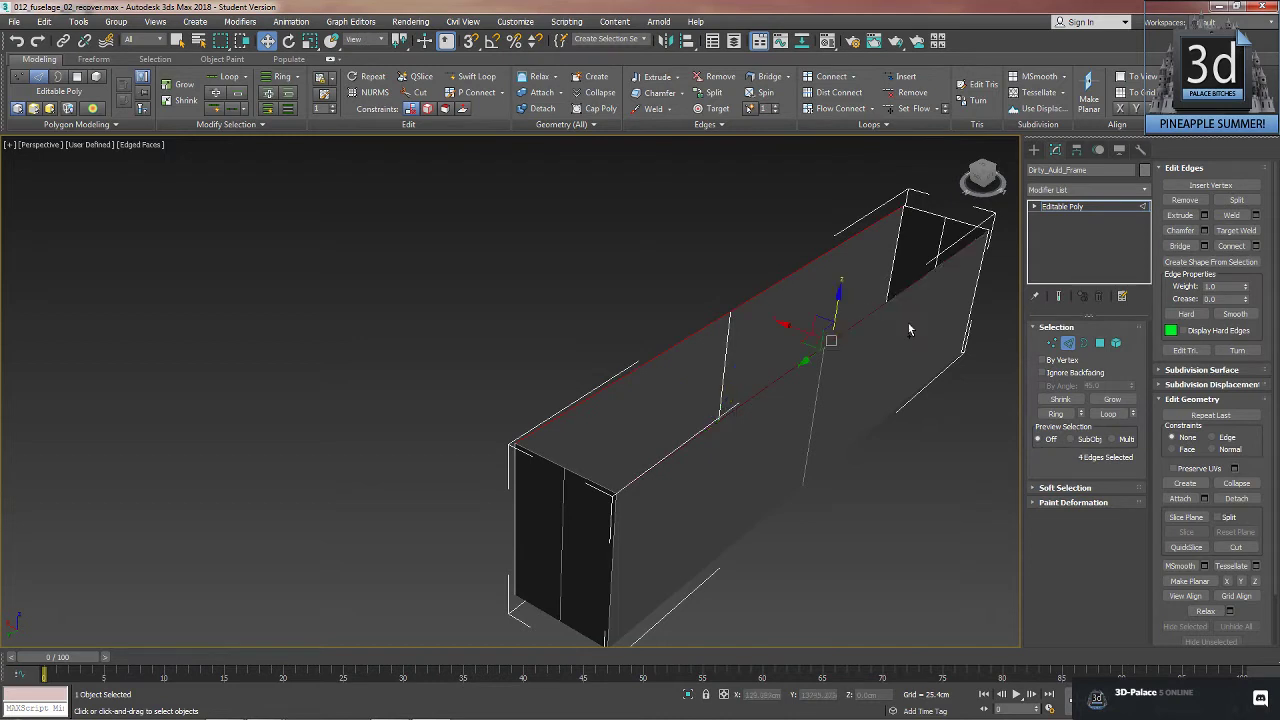
pyautogui.click(1180, 245)
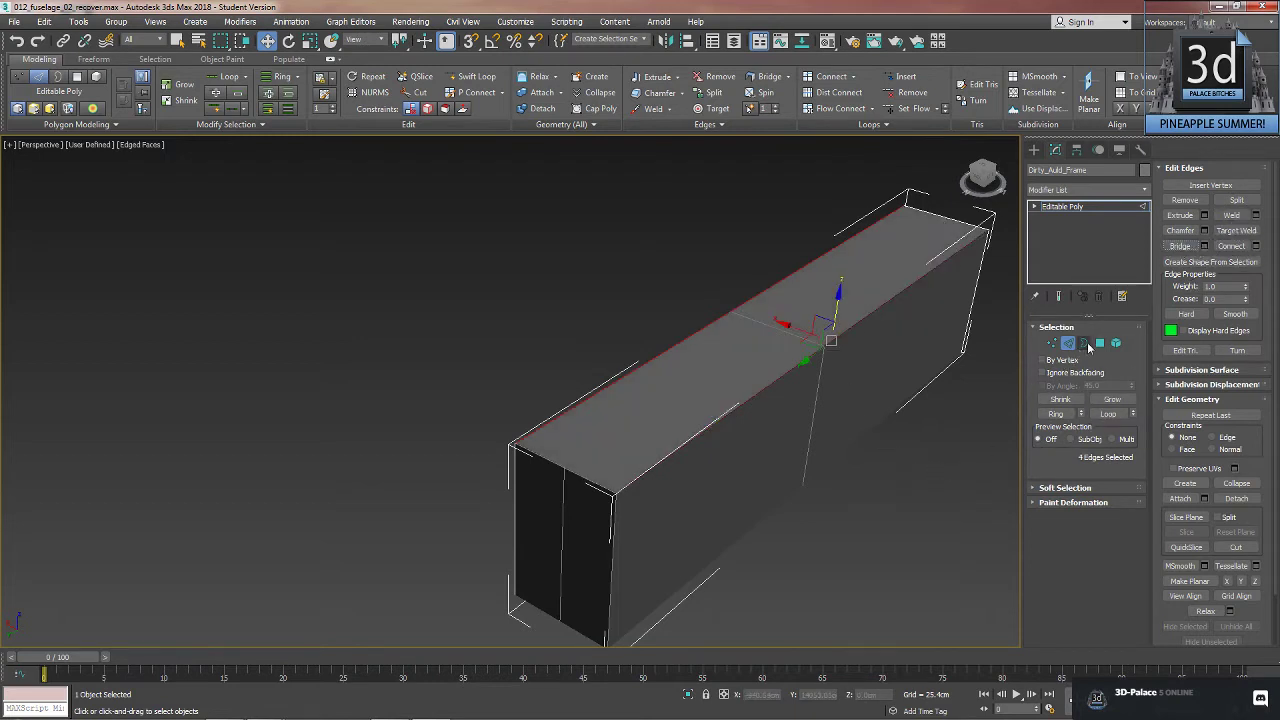
# - Select the ring of crosswise edges on the recess's new top and connect them with a lengthwise centre line
pyautogui.click(796, 333)
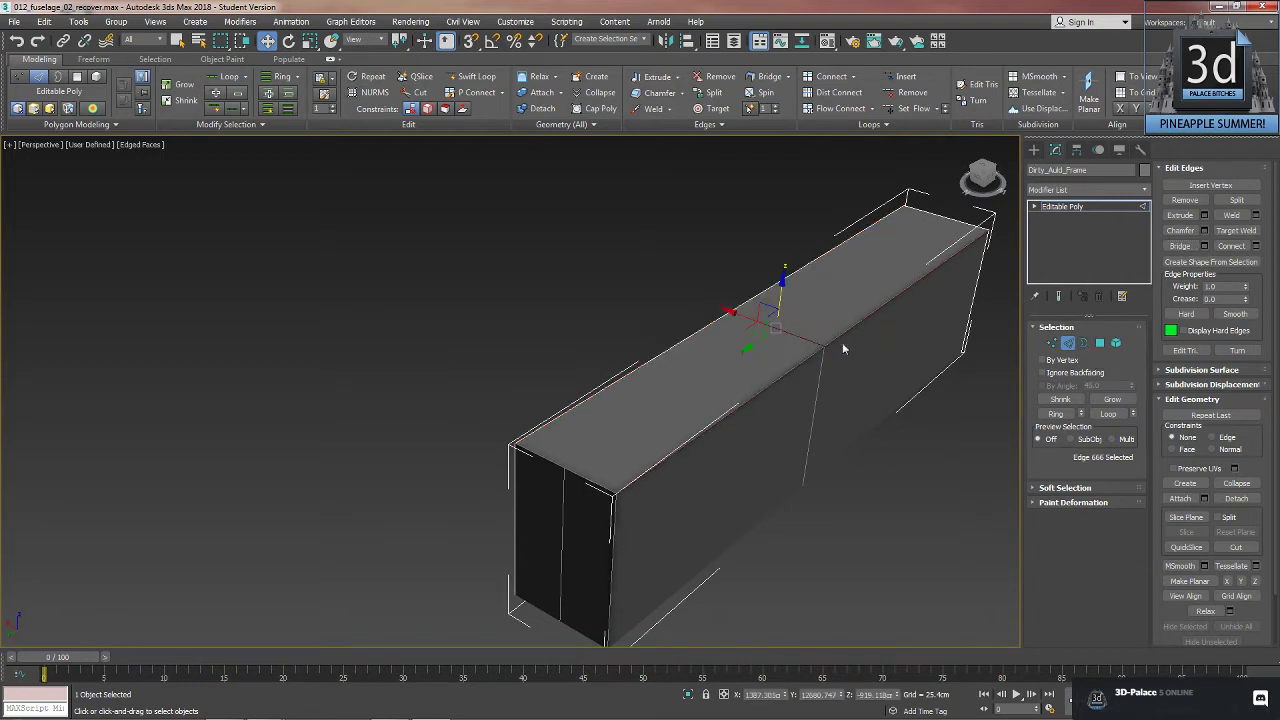
pyautogui.click(1056, 413)
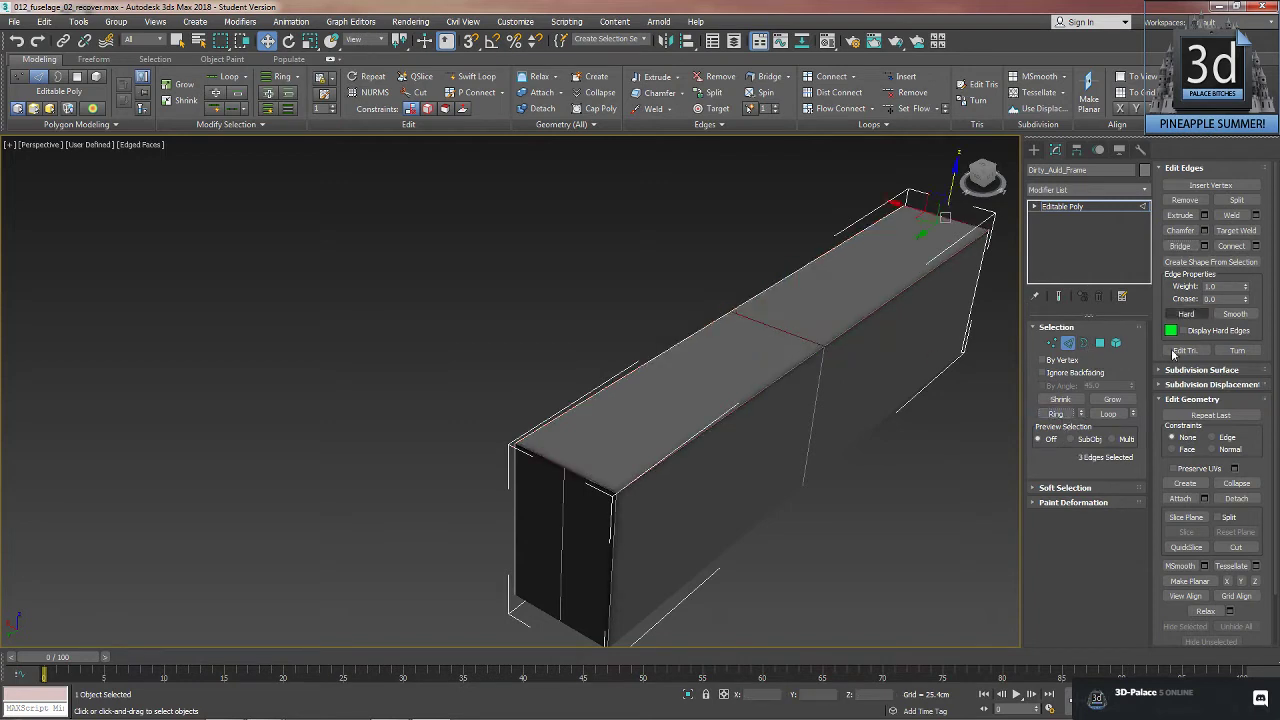
pyautogui.click(1233, 247)
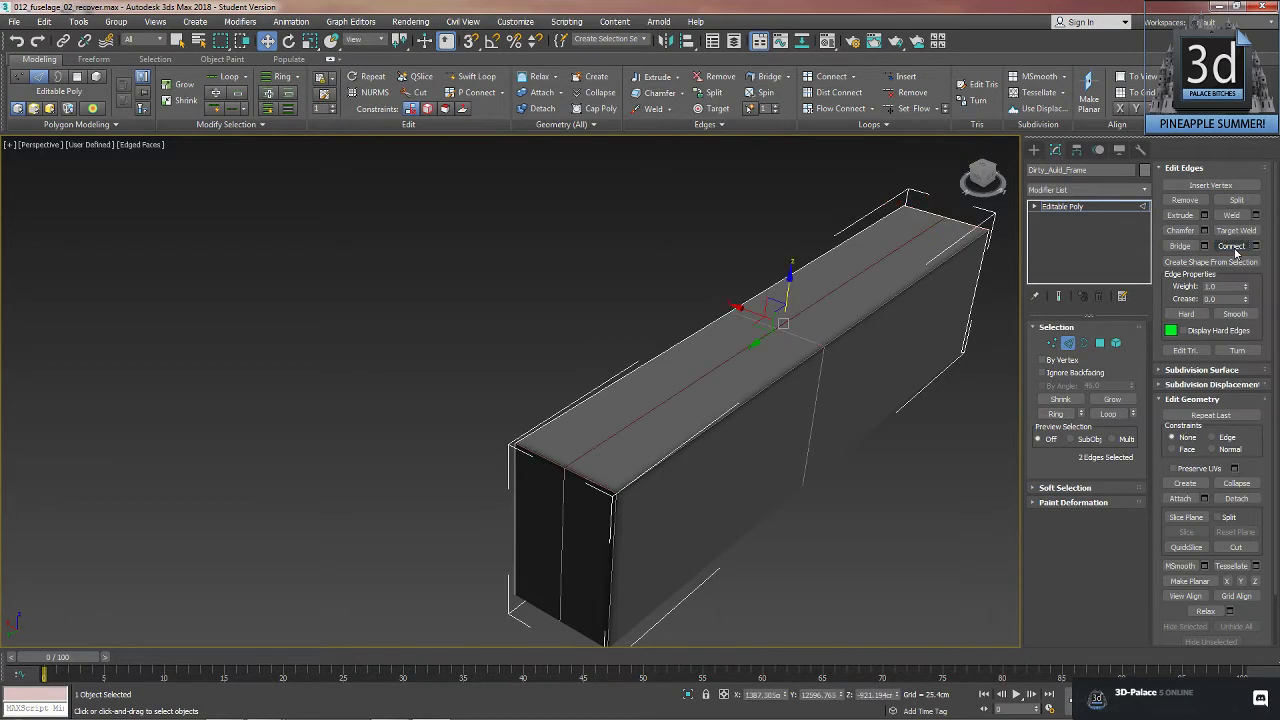
# - Select all vertices of the isolated recess and weld them with a 0.254 cm threshold
pyautogui.click(1052, 343)
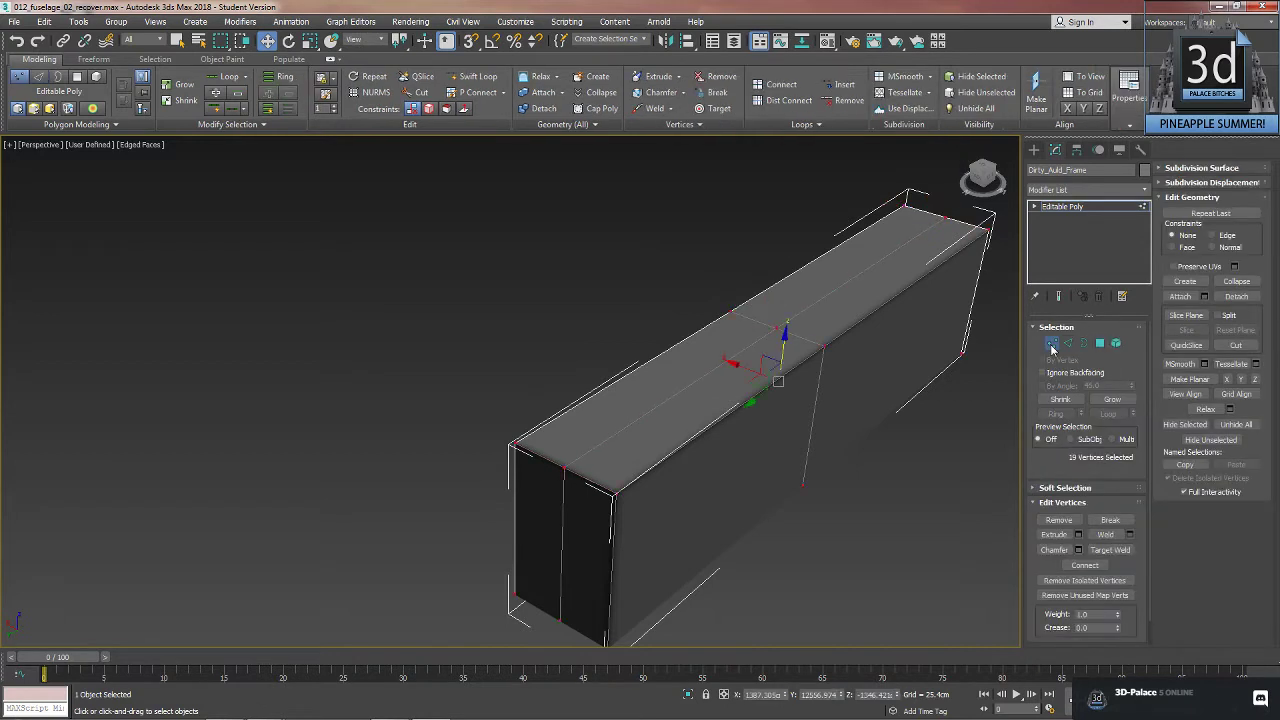
pyautogui.click(1129, 534)
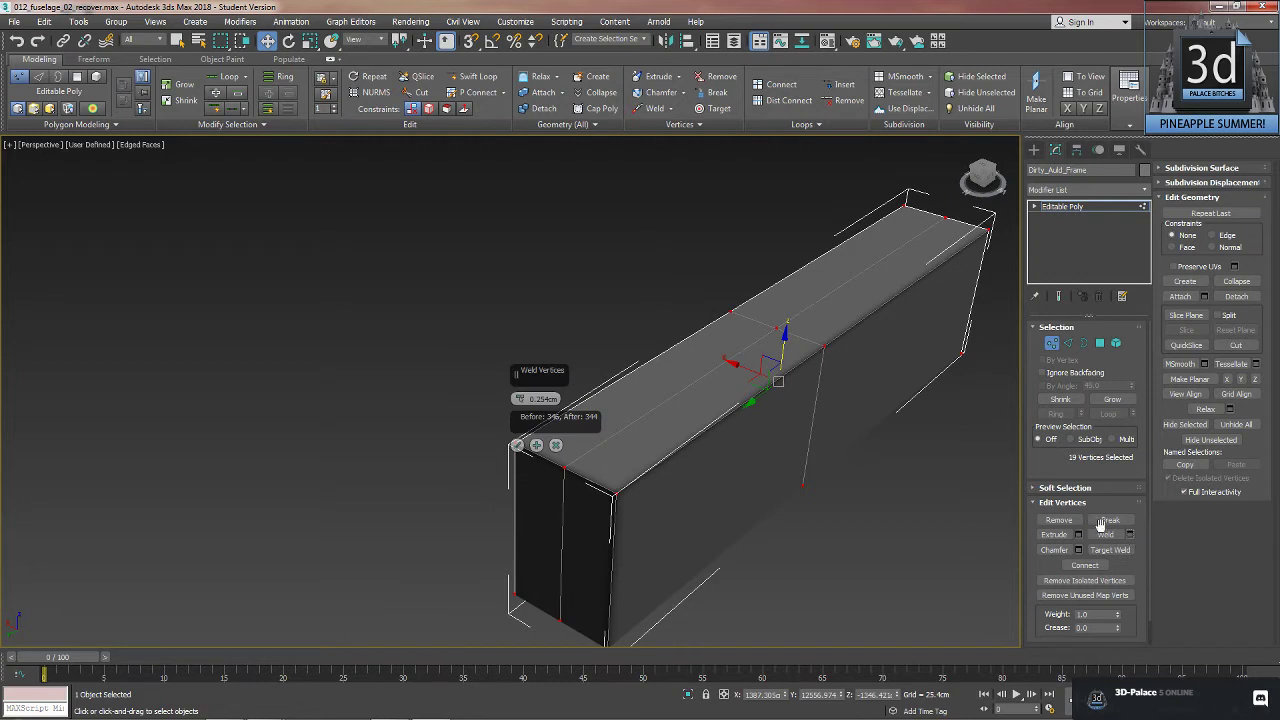
pyautogui.click(536, 446)
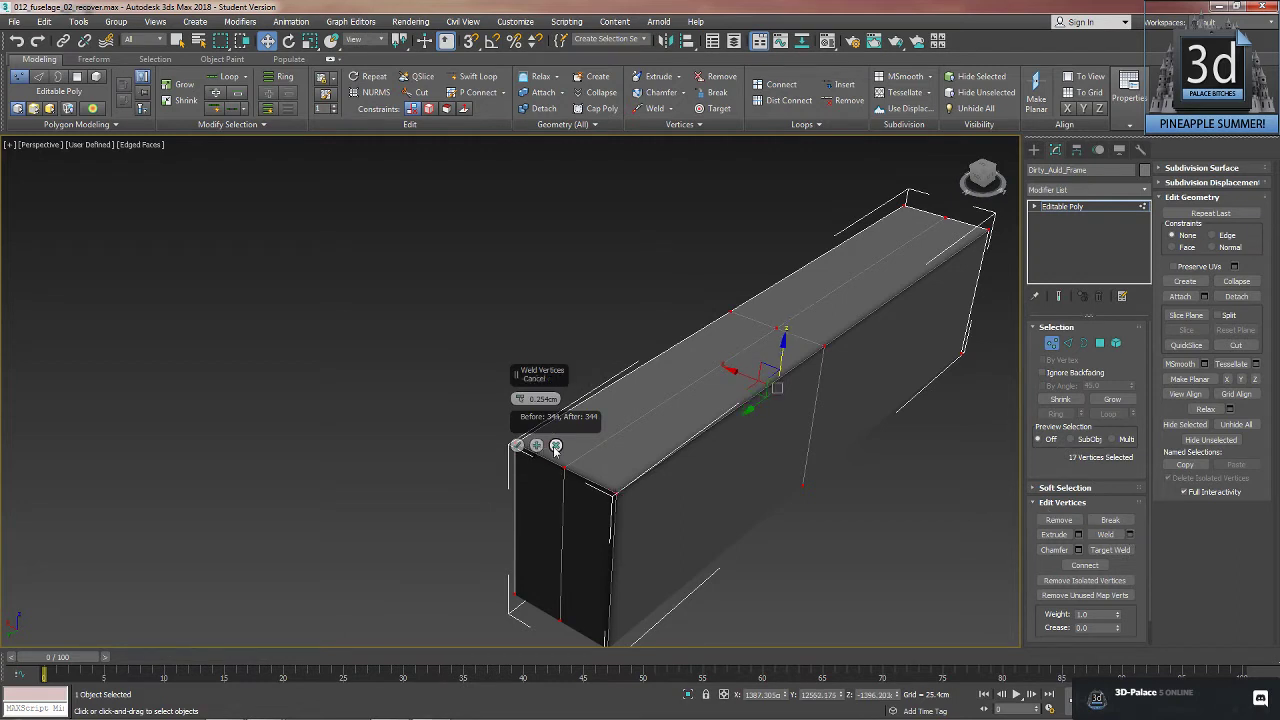
pyautogui.click(517, 446)
pyautogui.click(914, 572)
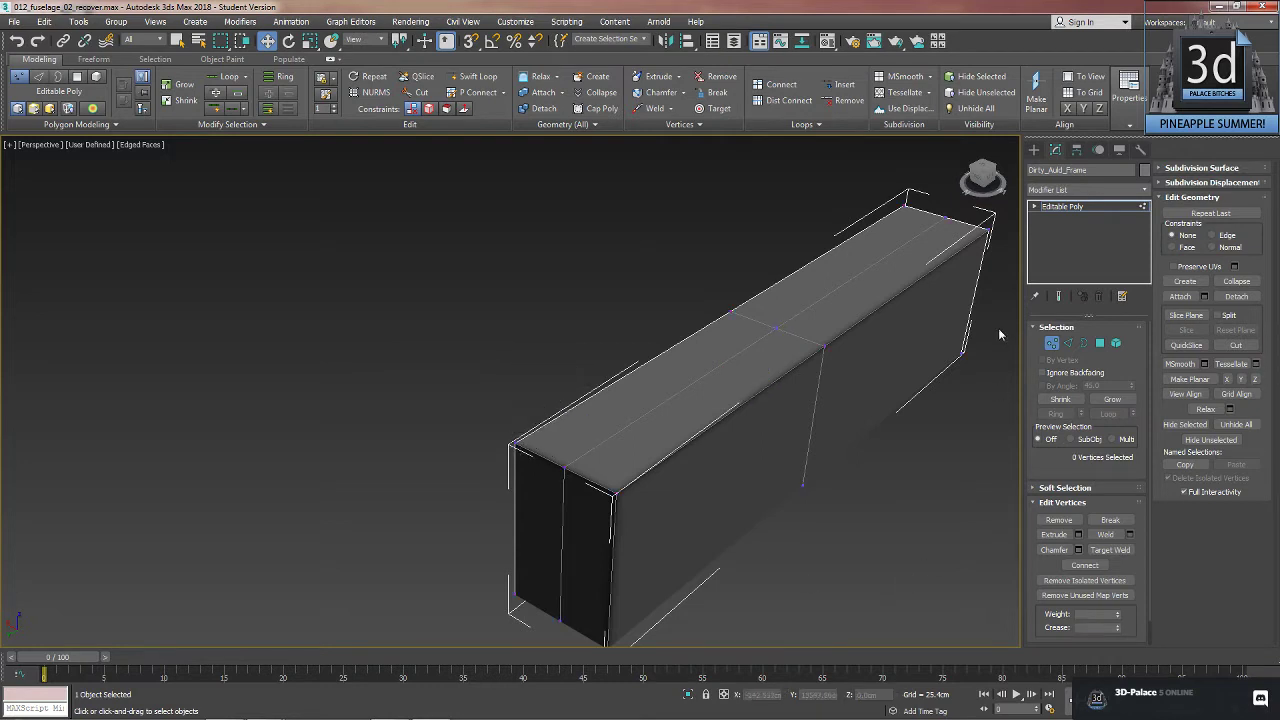
# - Unhide all vertices and polygons of the fuselage and leave sub-object editing
pyautogui.click(1238, 425)
pyautogui.press('1')
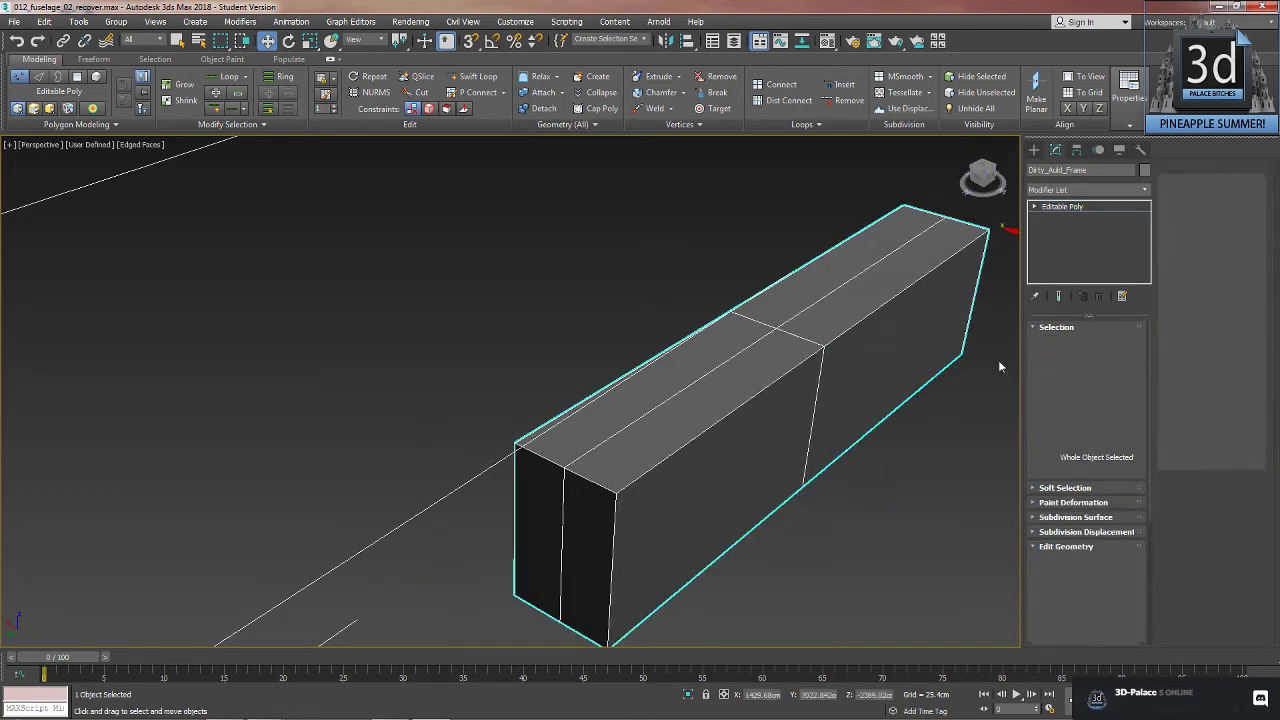
pyautogui.scroll(-6, 908, 443)
pyautogui.keyDown('alt'); pyautogui.moveTo(983, 452); pyautogui.dragTo(812, 441, button='middle'); pyautogui.keyUp('alt')
pyautogui.click(1095, 343)
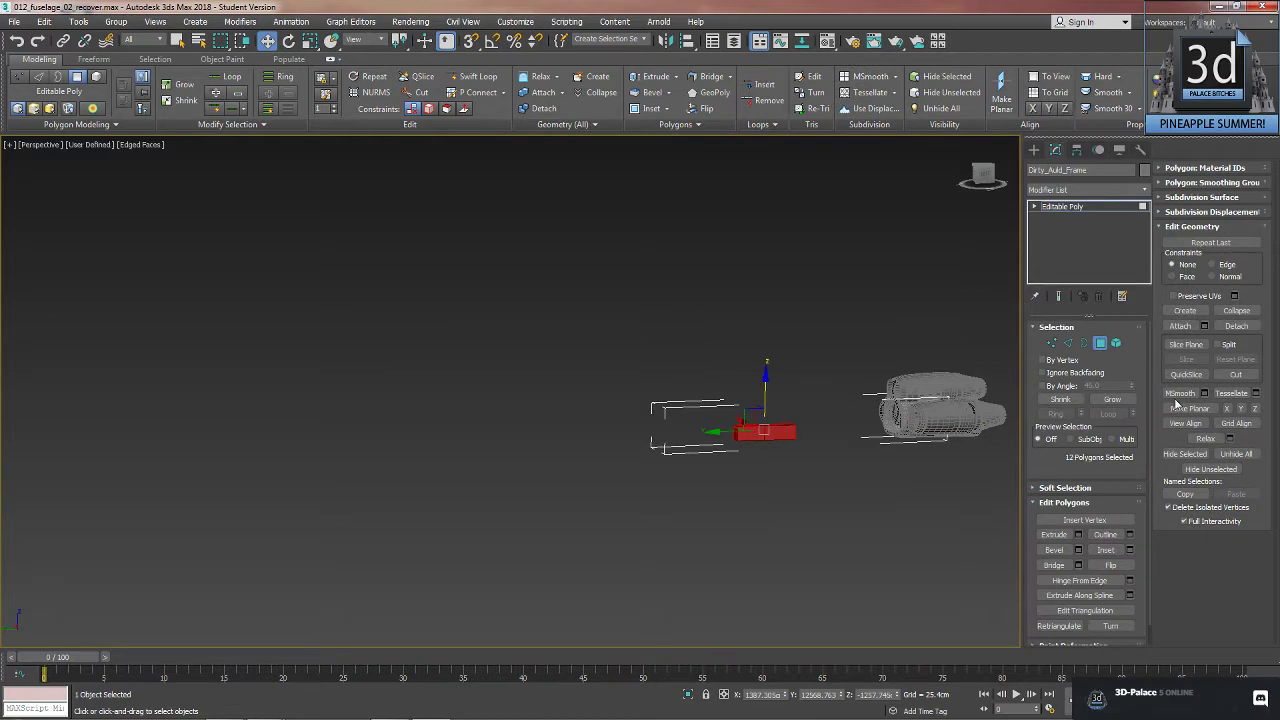
pyautogui.click(1236, 454)
pyautogui.click(853, 497)
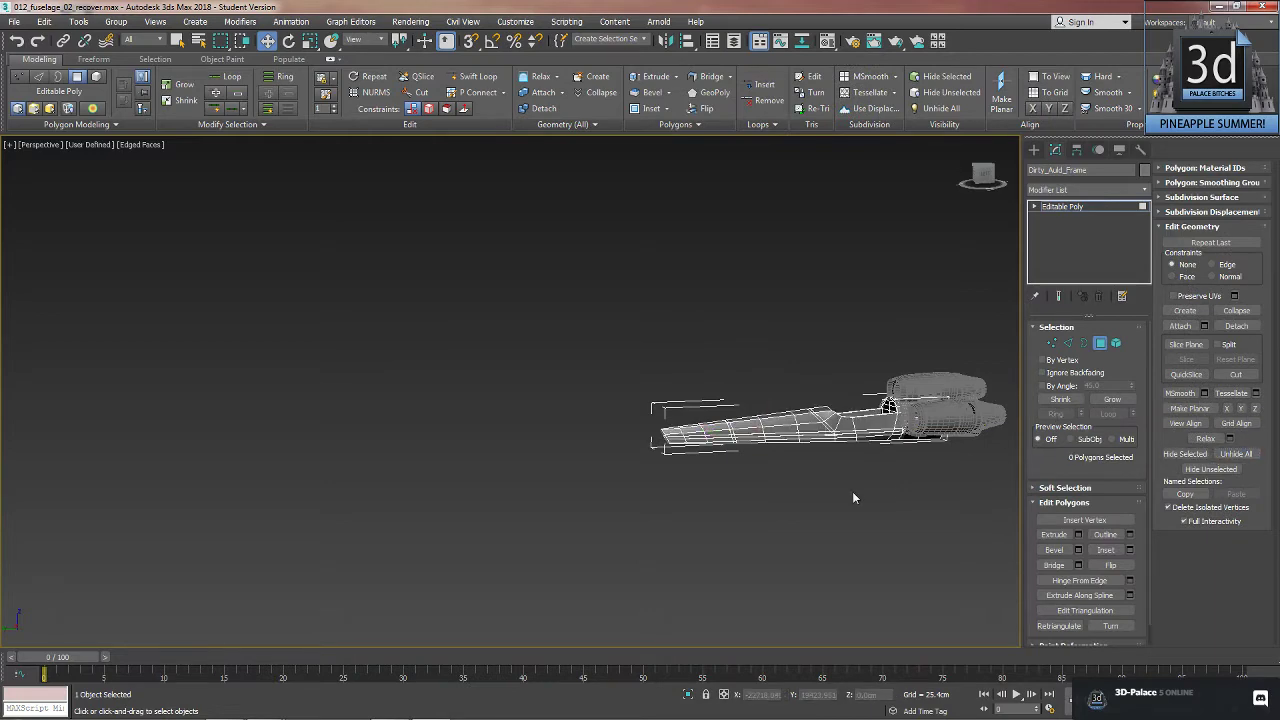
pyautogui.click(1100, 343)
# - Examine the whole fuselage with edged faces off and on, including its open nose end
pyautogui.moveTo(763, 451)
pyautogui.keyDown('alt'); pyautogui.mouseDown(button='middle')
pyautogui.moveTo(860, 535)
pyautogui.moveTo(928, 467)
pyautogui.mouseUp(button='middle'); pyautogui.keyUp('alt')
pyautogui.press('F4')
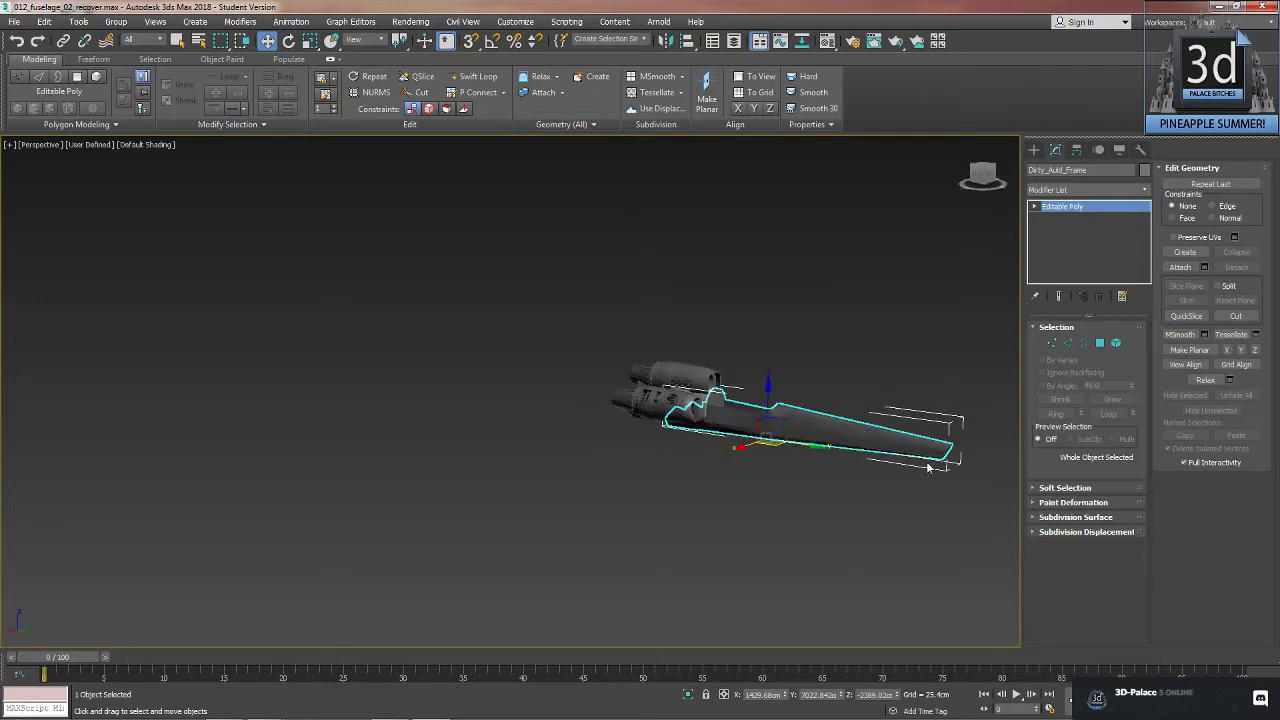
pyautogui.click(828, 349)
pyautogui.moveTo(828, 349)
pyautogui.keyDown('alt'); pyautogui.mouseDown(button='middle')
pyautogui.moveTo(740, 506)
pyautogui.moveTo(600, 541)
pyautogui.moveTo(571, 497)
pyautogui.moveTo(529, 509)
pyautogui.moveTo(554, 474)
pyautogui.moveTo(557, 511)
pyautogui.moveTo(689, 517)
pyautogui.moveTo(703, 499)
pyautogui.moveTo(665, 474)
pyautogui.moveTo(671, 409)
pyautogui.moveTo(640, 403)
pyautogui.moveTo(615, 477)
pyautogui.moveTo(689, 524)
pyautogui.moveTo(614, 485)
pyautogui.moveTo(668, 491)
pyautogui.mouseUp(button='middle'); pyautogui.keyUp('alt')
pyautogui.scroll(4, 632, 485)
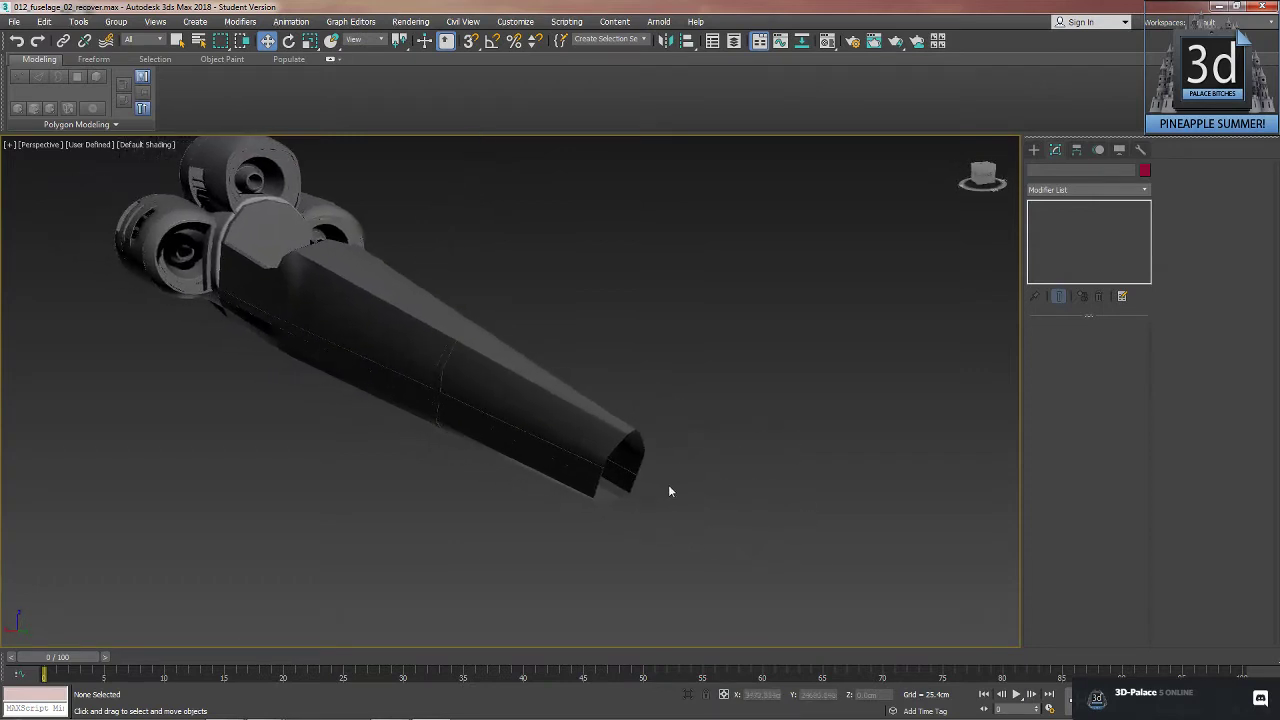
pyautogui.press('F4')
pyautogui.scroll(1, 668, 486)
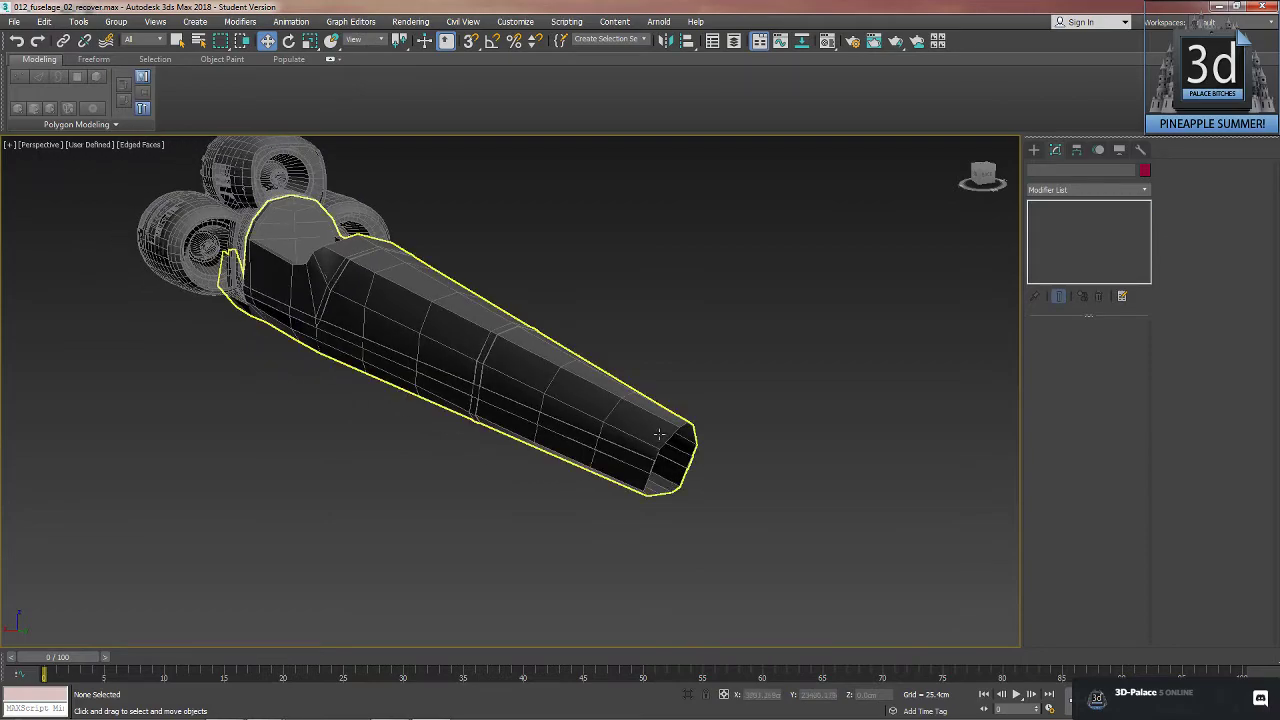
pyautogui.click(659, 434)
pyautogui.keyDown('alt'); pyautogui.moveTo(659, 434); pyautogui.dragTo(612, 465, button='middle'); pyautogui.keyUp('alt')
pyautogui.scroll(3, 634, 474)
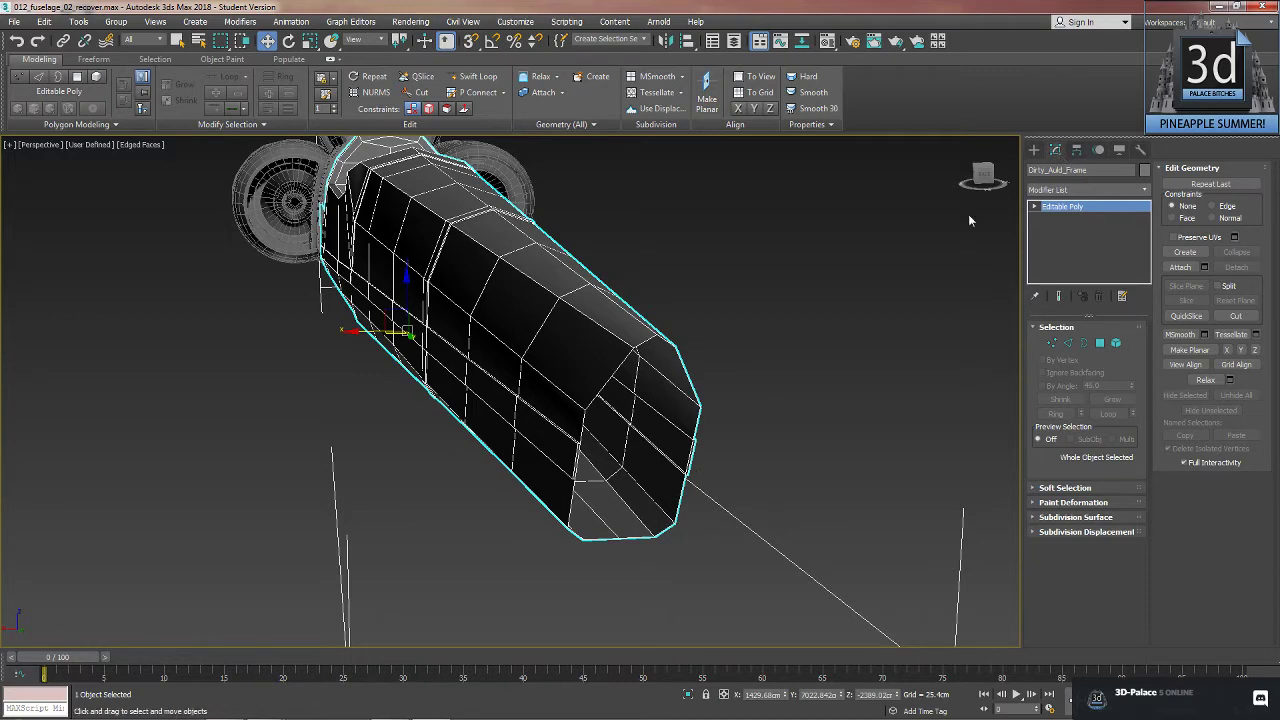
# - Select the border of the fuselage's open nose and extrude it inward by scaling to form a narrow rim
pyautogui.click(867, 348)
pyautogui.click(641, 352)
pyautogui.click(1084, 343)
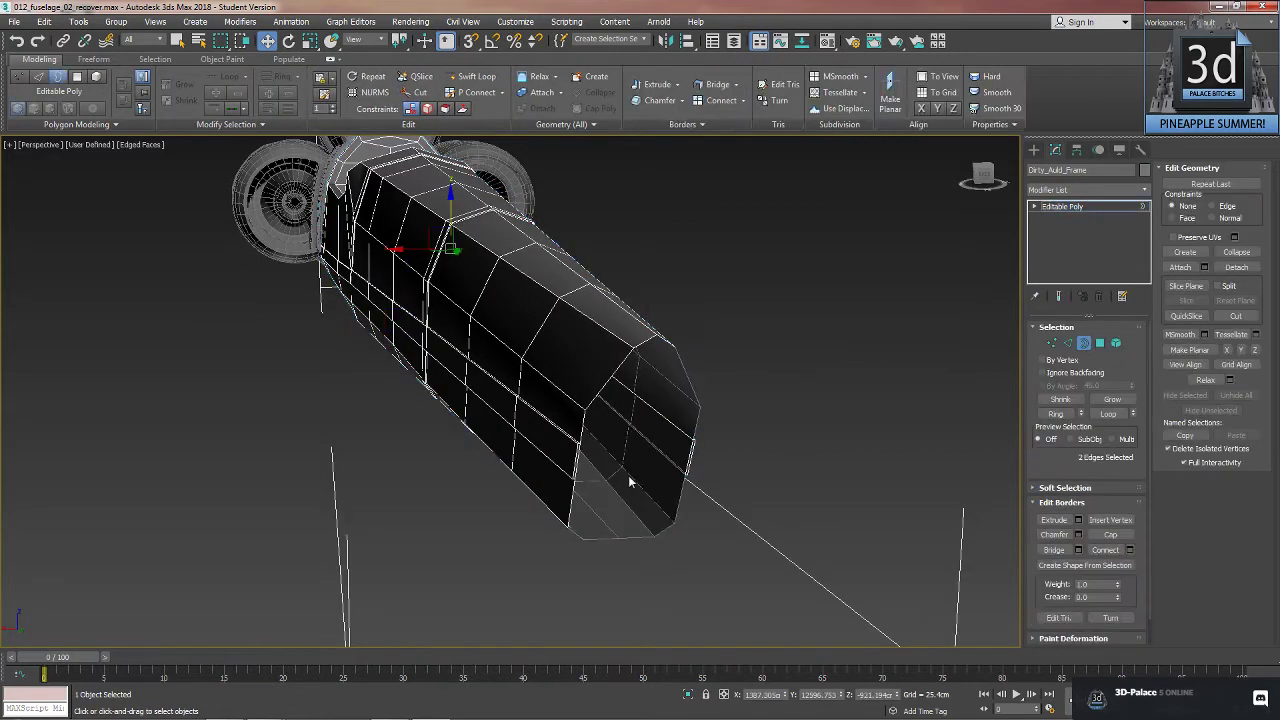
pyautogui.click(679, 509)
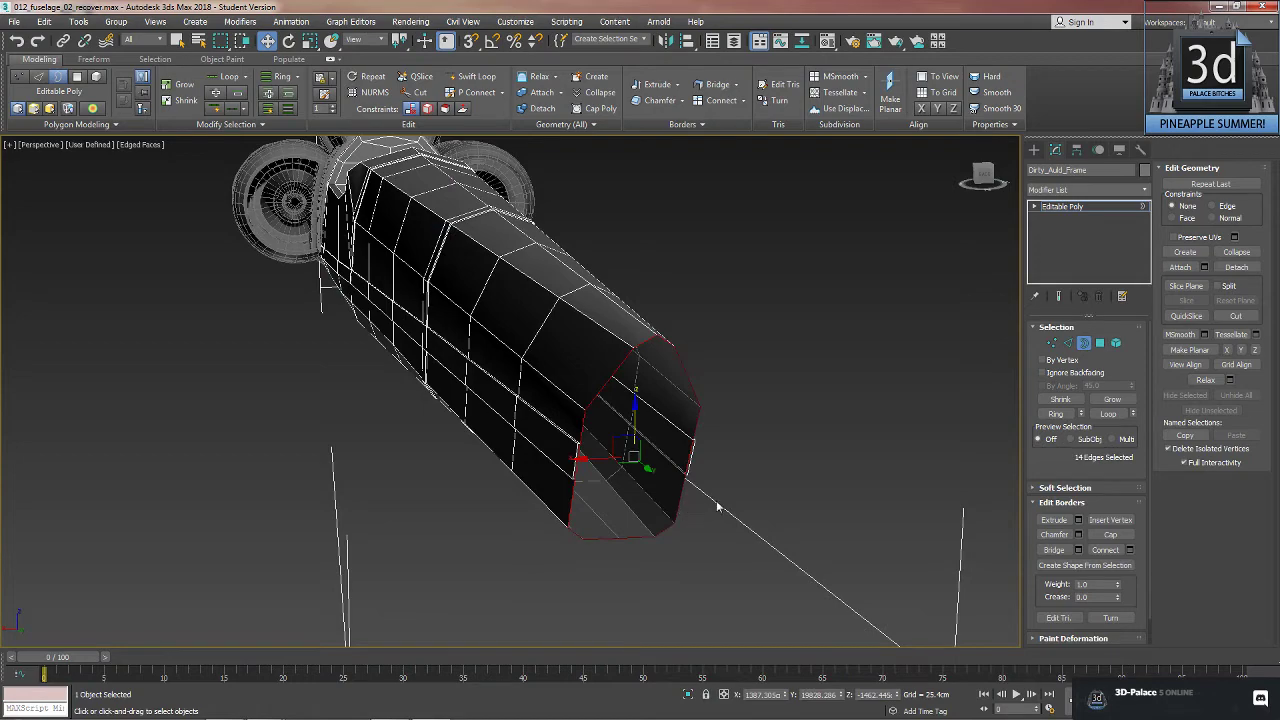
pyautogui.press('e')
pyautogui.press('r')
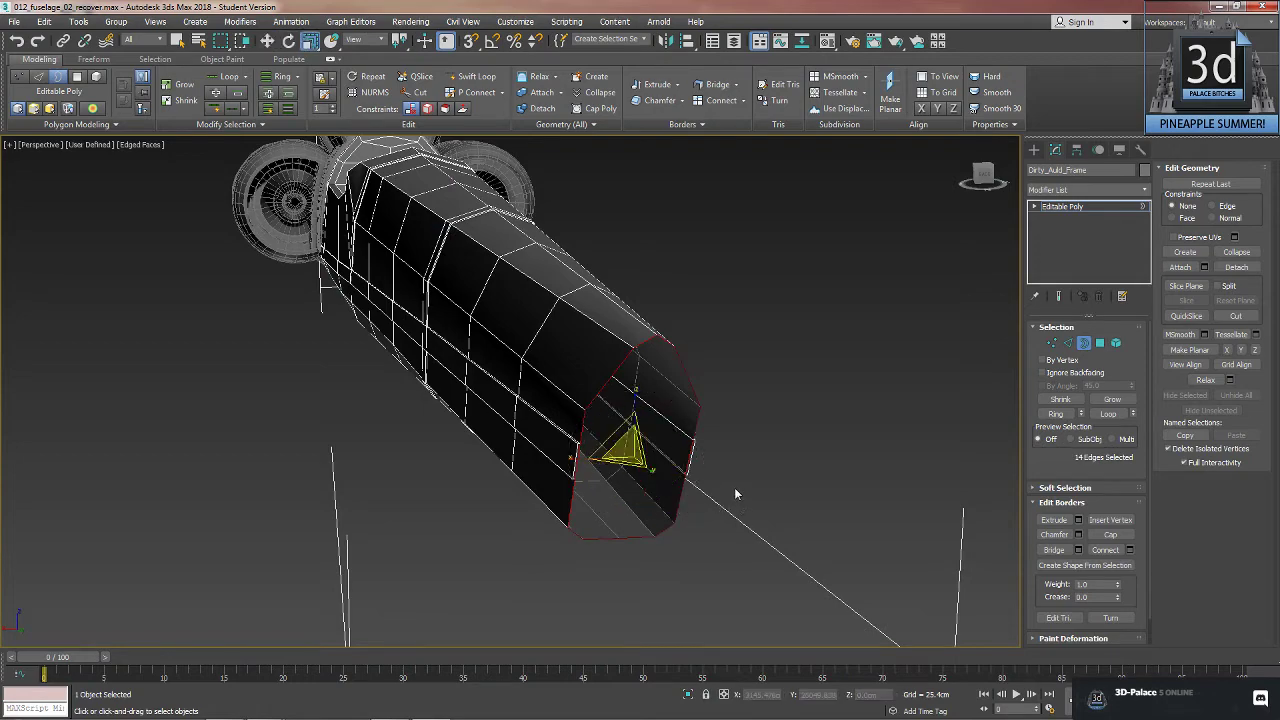
pyautogui.moveTo(714, 494)
pyautogui.keyDown('alt'); pyautogui.mouseDown(button='middle')
pyautogui.moveTo(695, 485)
pyautogui.moveTo(713, 496)
pyautogui.mouseUp(button='middle'); pyautogui.keyUp('alt')
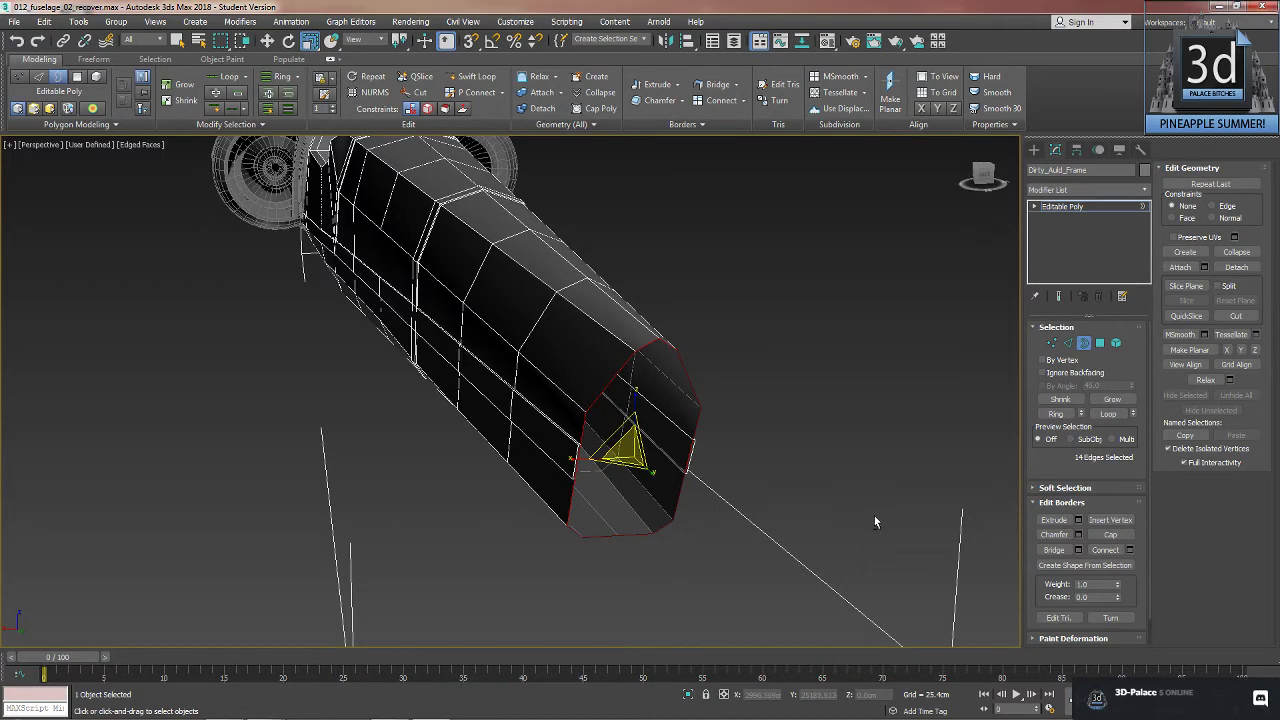
pyautogui.keyDown('alt'); pyautogui.moveTo(874, 515); pyautogui.dragTo(748, 471, button='middle'); pyautogui.keyUp('alt')
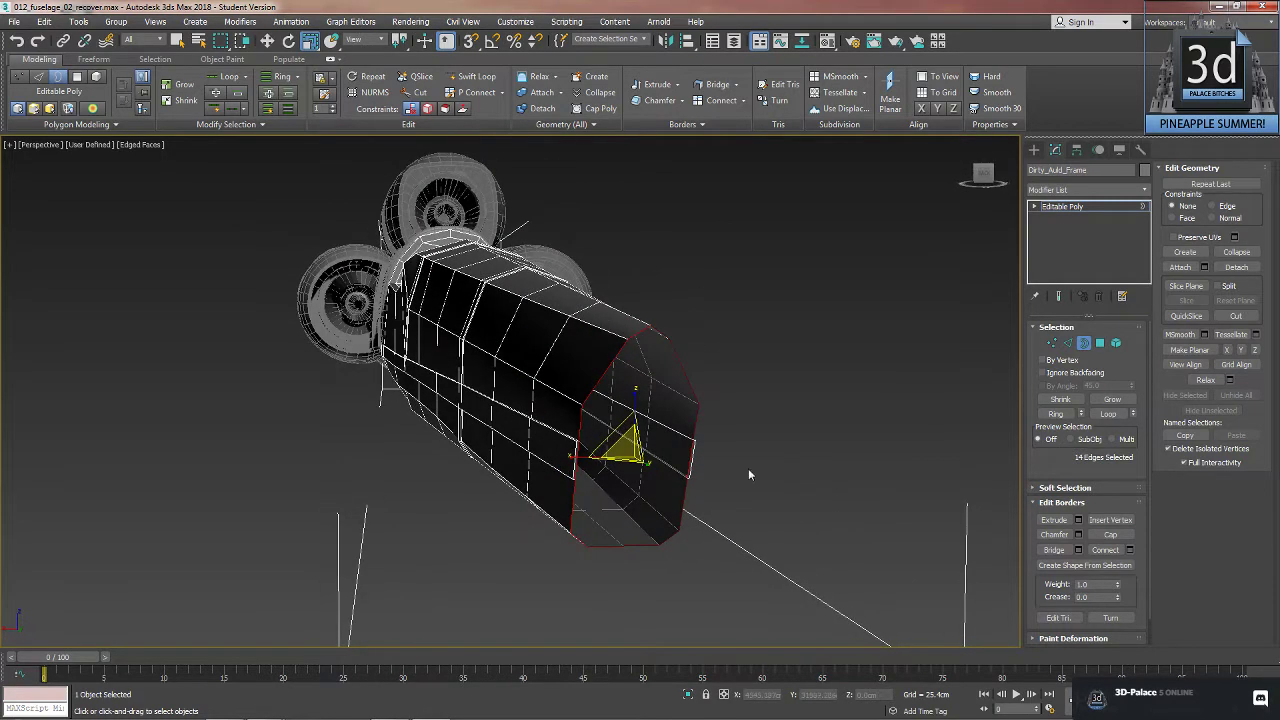
pyautogui.keyDown('shift'); pyautogui.moveTo(618, 432); pyautogui.dragTo(623, 445); pyautogui.keyUp('shift')
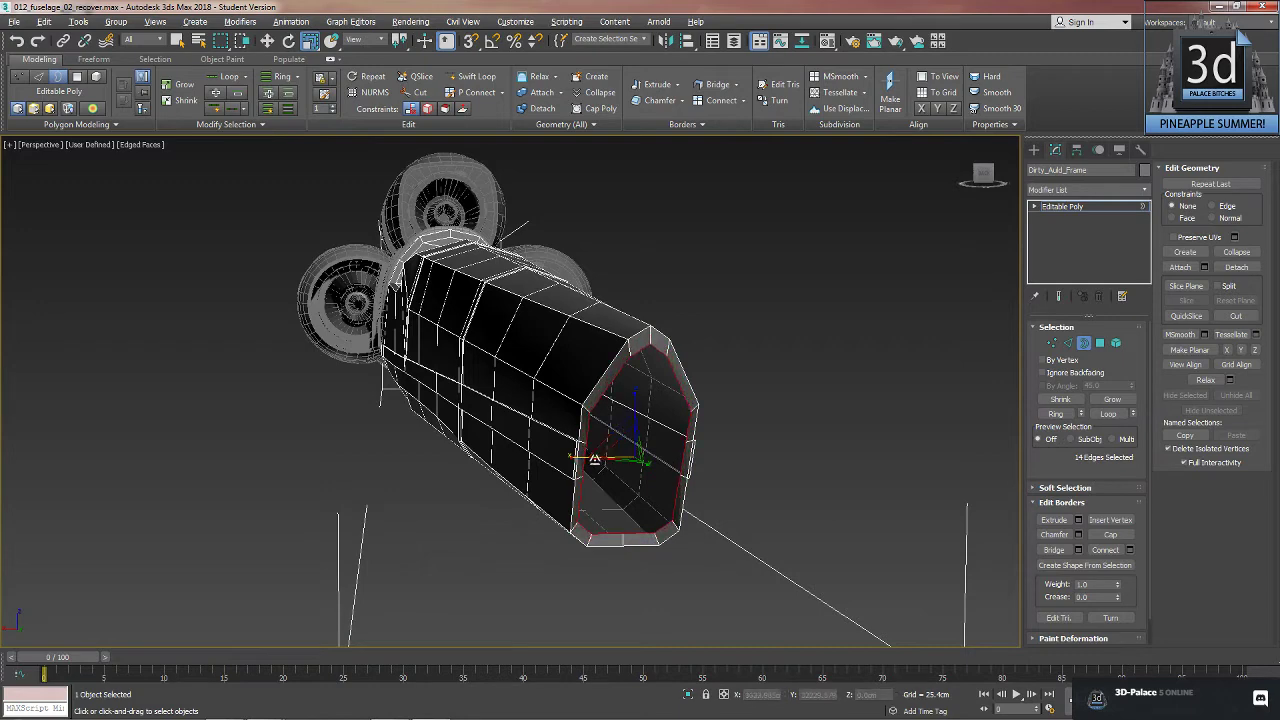
# - Rotate the rim's inner border about 3.6 degrees around X to align it with the slanted nose opening
pyautogui.keyDown('alt'); pyautogui.moveTo(594, 458); pyautogui.dragTo(679, 457, button='middle'); pyautogui.keyUp('alt')
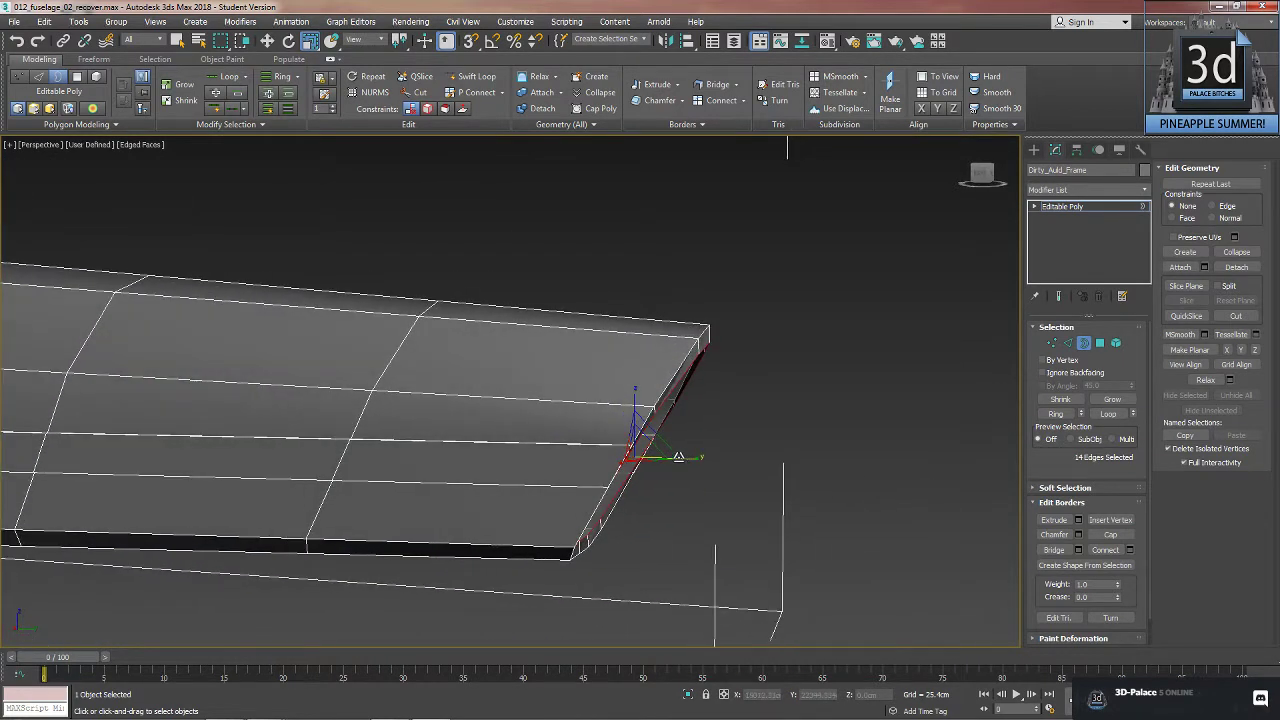
pyautogui.press('e')
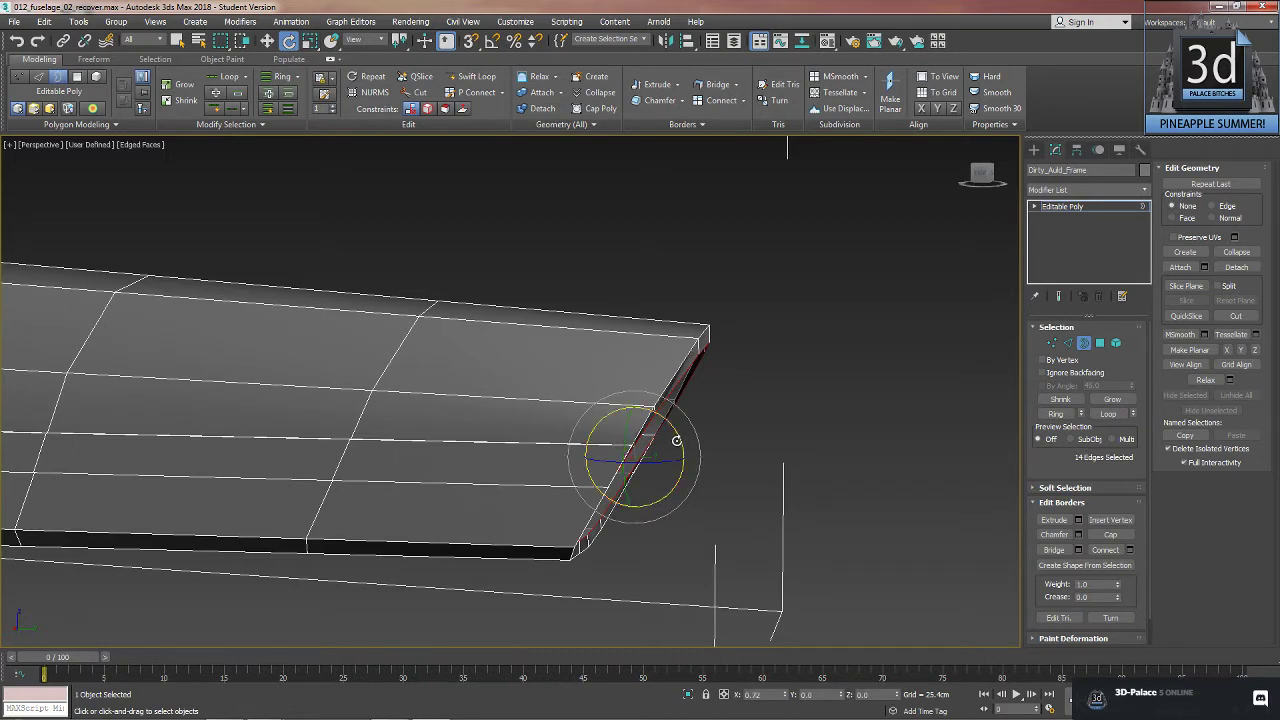
pyautogui.moveTo(677, 439); pyautogui.dragTo(675, 437)
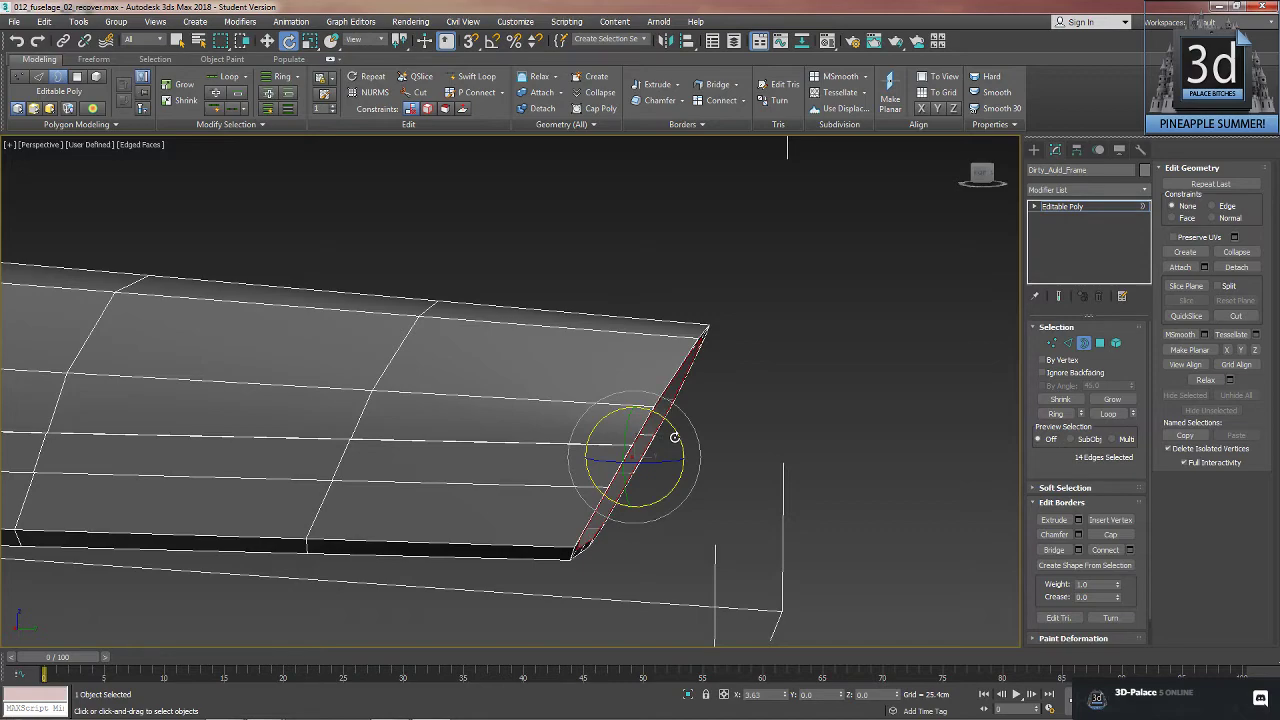
# - Extrude the rim's inner border lengthwise back into the fuselage to form the nose recess's walls, then clear the selection
pyautogui.keyDown('alt'); pyautogui.moveTo(808, 484); pyautogui.dragTo(740, 488, button='middle'); pyautogui.keyUp('alt')
pyautogui.press('w')
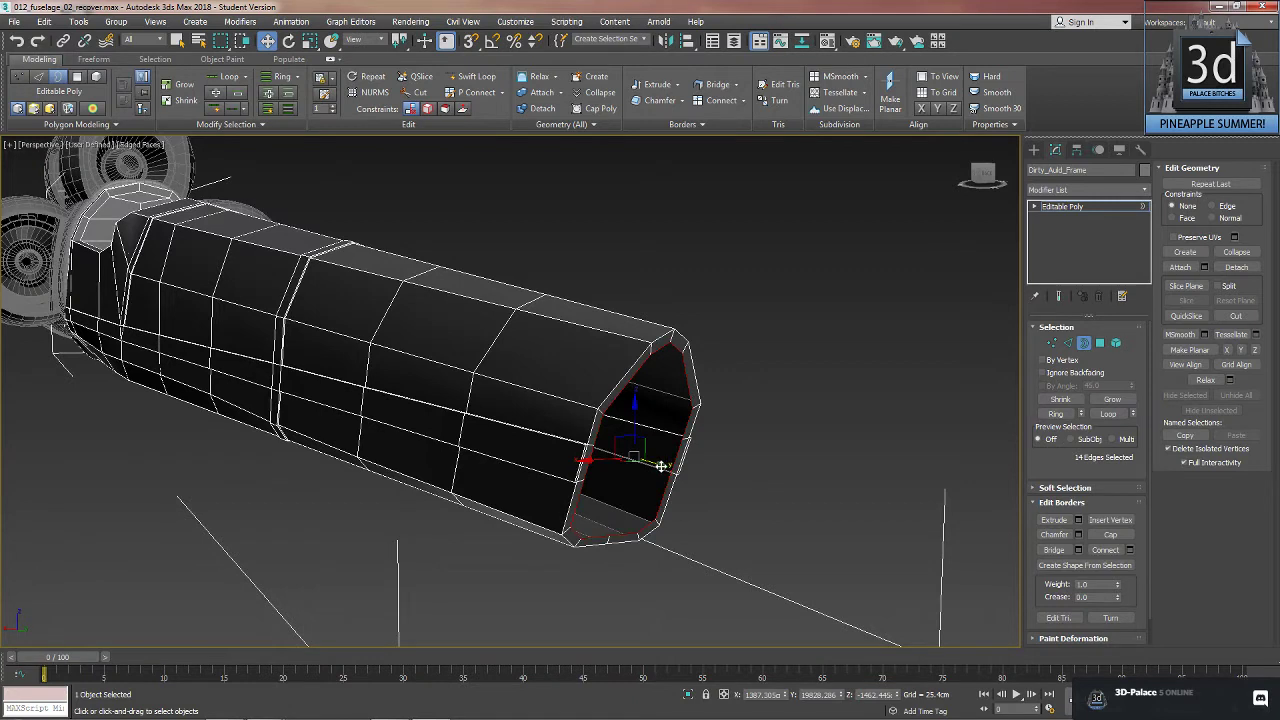
pyautogui.keyDown('shift'); pyautogui.moveTo(661, 466); pyautogui.dragTo(609, 461); pyautogui.keyUp('shift')
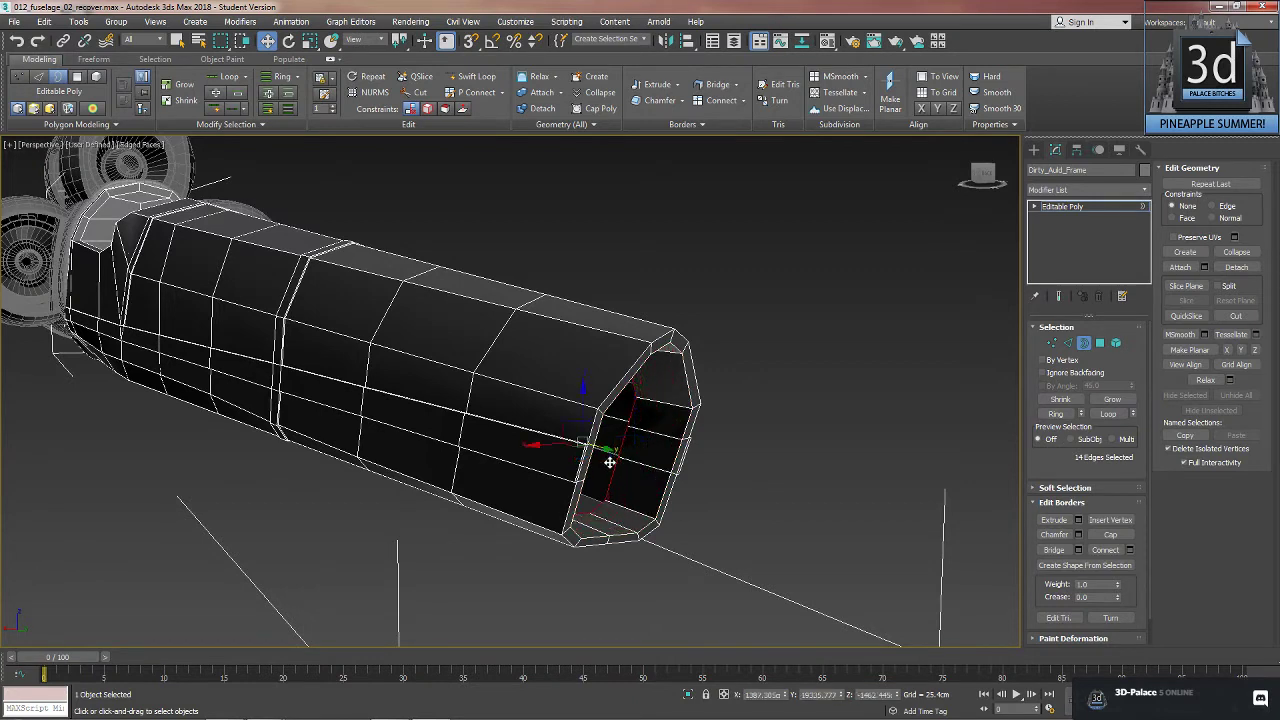
pyautogui.click(777, 497)
pyautogui.keyDown('alt'); pyautogui.moveTo(777, 497); pyautogui.dragTo(543, 455, button='middle'); pyautogui.keyUp('alt')
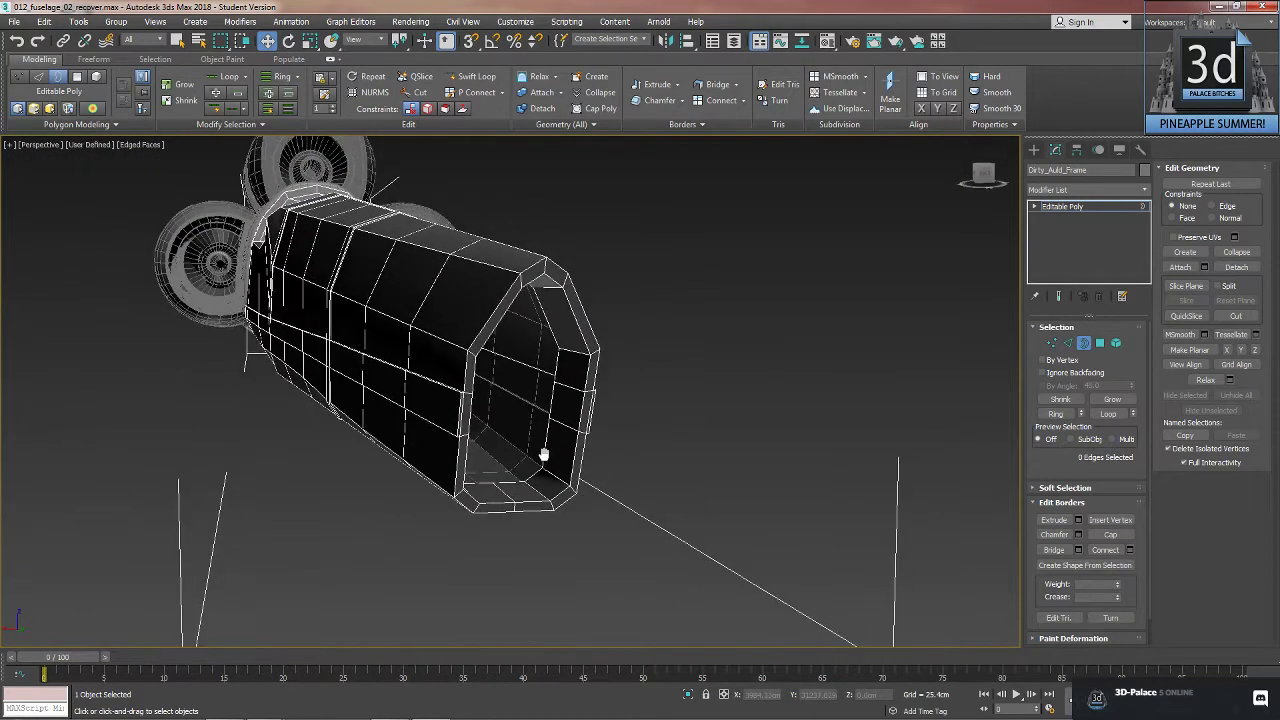
# - Examine the open border at the back of the nose recess and the fuselage interior behind it
pyautogui.doubleClick(549, 457)
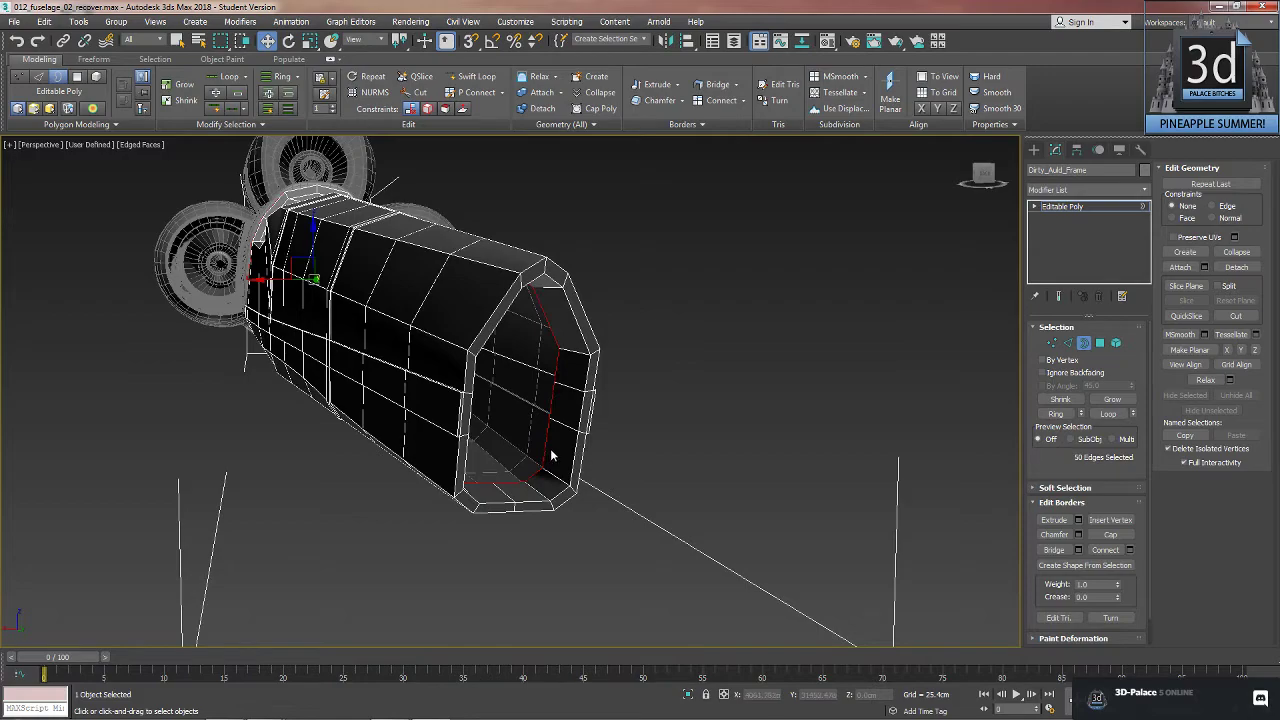
pyautogui.press('z')
pyautogui.keyDown('alt'); pyautogui.moveTo(642, 504); pyautogui.dragTo(652, 558, button='middle'); pyautogui.keyUp('alt')
pyautogui.scroll(-4, 737, 434)
pyautogui.click(771, 518)
pyautogui.scroll(5, 643, 531)
pyautogui.moveTo(560, 352); pyautogui.dragTo(577, 463, button='middle')
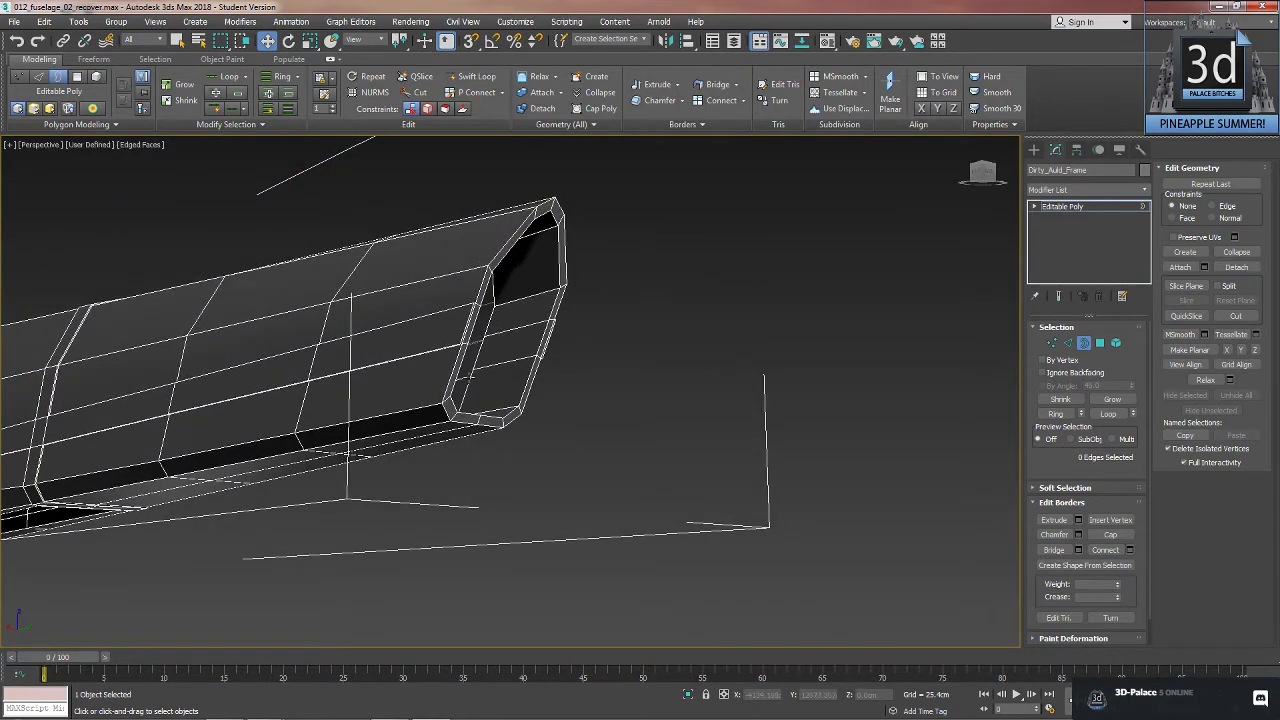
pyautogui.doubleClick(466, 378)
pyautogui.scroll(3, 468, 378)
pyautogui.keyDown('alt'); pyautogui.moveTo(468, 378); pyautogui.dragTo(523, 425, button='middle'); pyautogui.keyUp('alt')
pyautogui.click(977, 406)
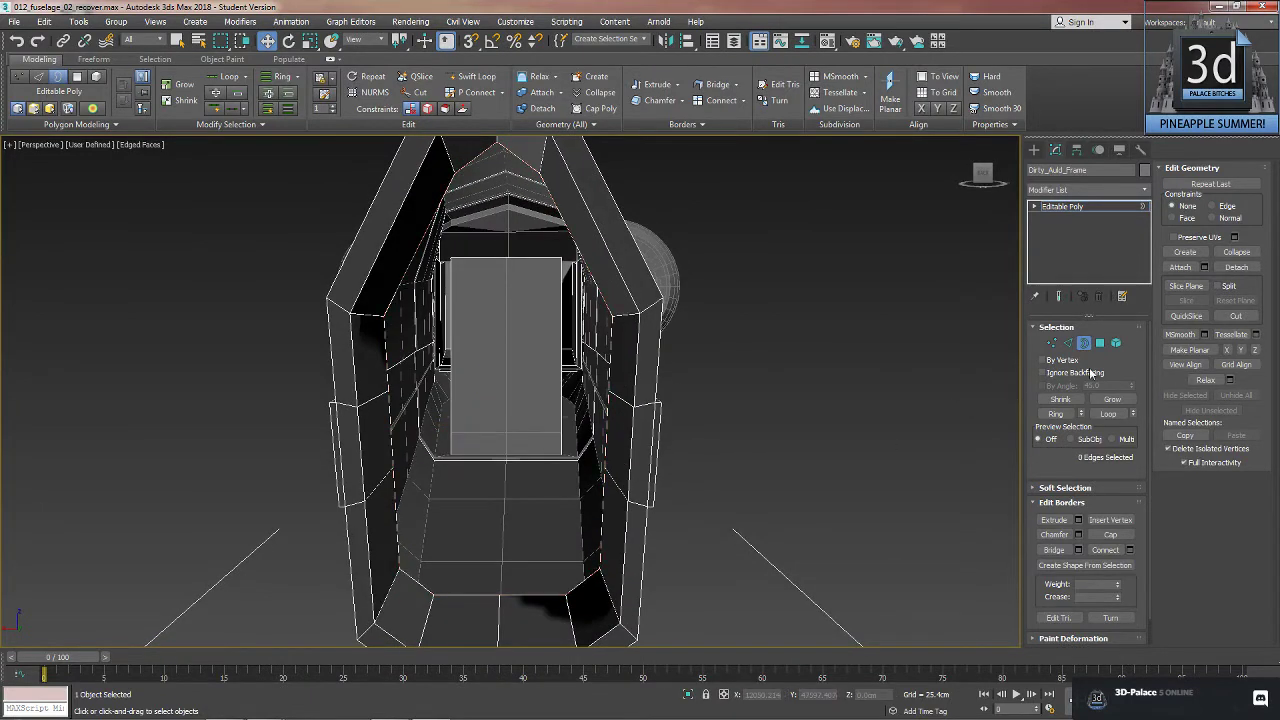
# - Bridge the facing side edges at the back of the nose recess, closing it with four stacked polygons
pyautogui.click(1068, 343)
pyautogui.click(1180, 245)
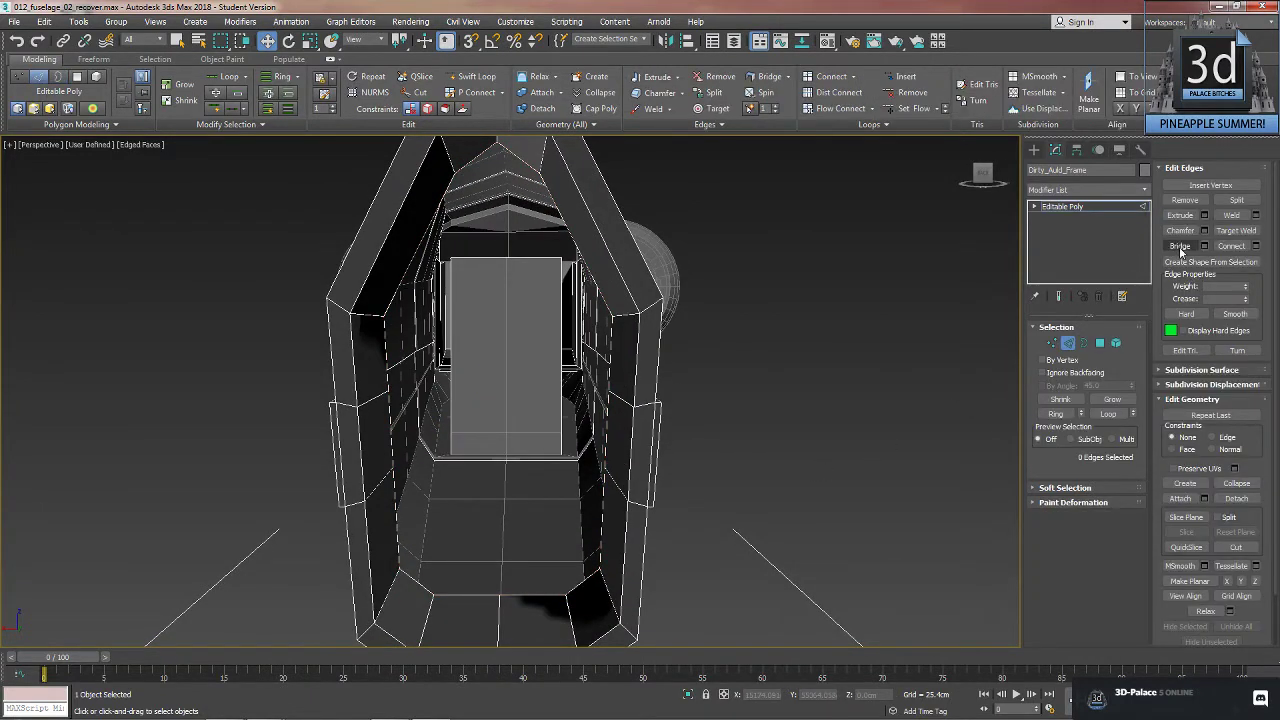
pyautogui.click(397, 522)
pyautogui.click(603, 533)
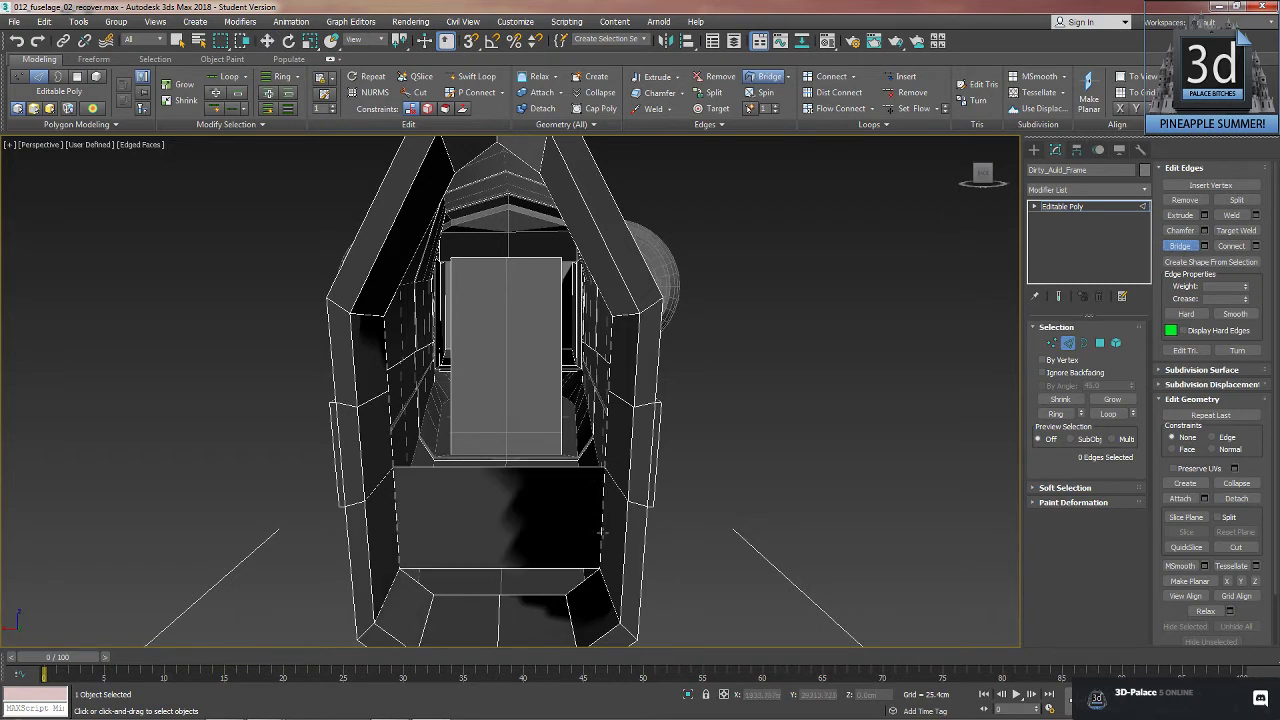
pyautogui.click(606, 436)
pyautogui.click(391, 437)
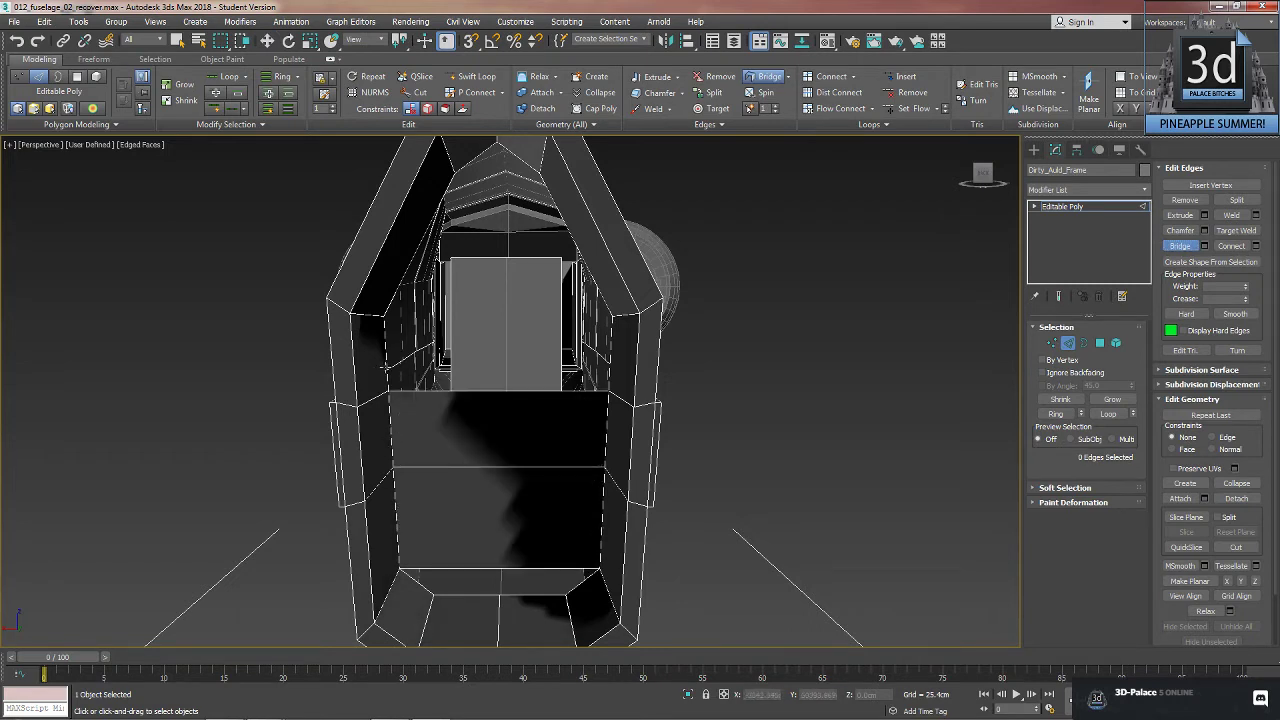
pyautogui.click(440, 366)
pyautogui.click(519, 282)
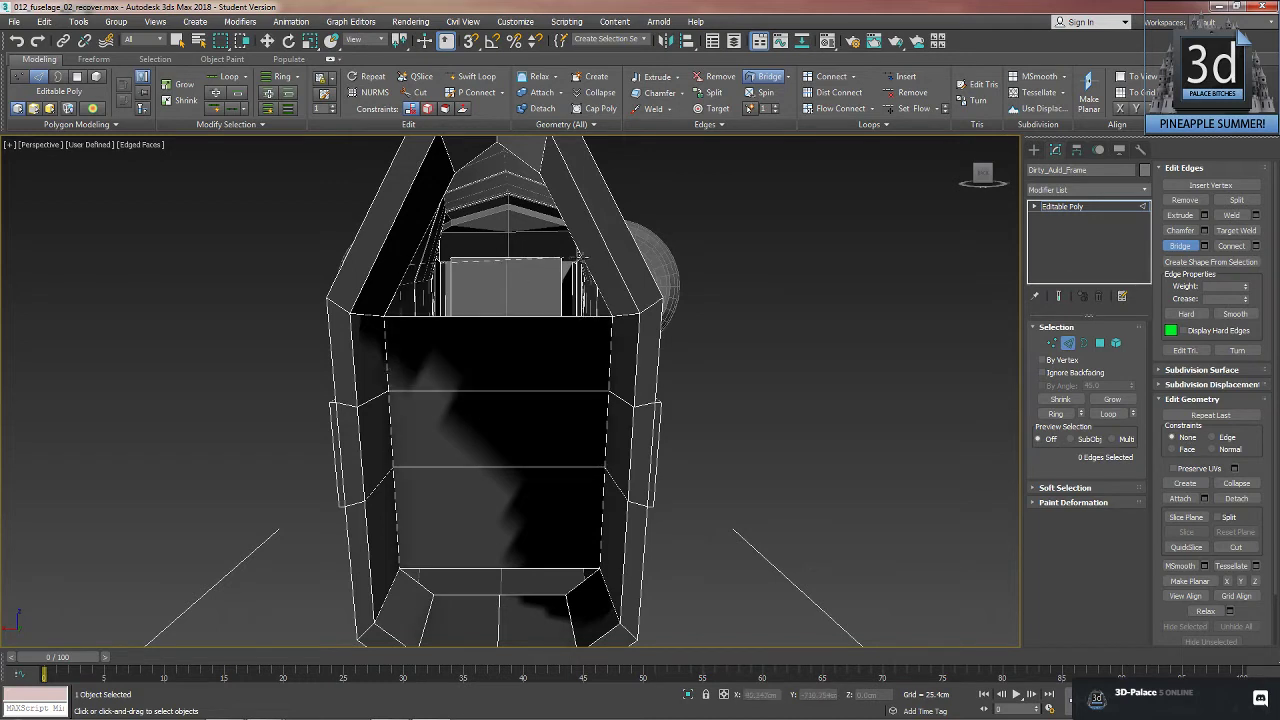
pyautogui.click(579, 256)
pyautogui.press('w')
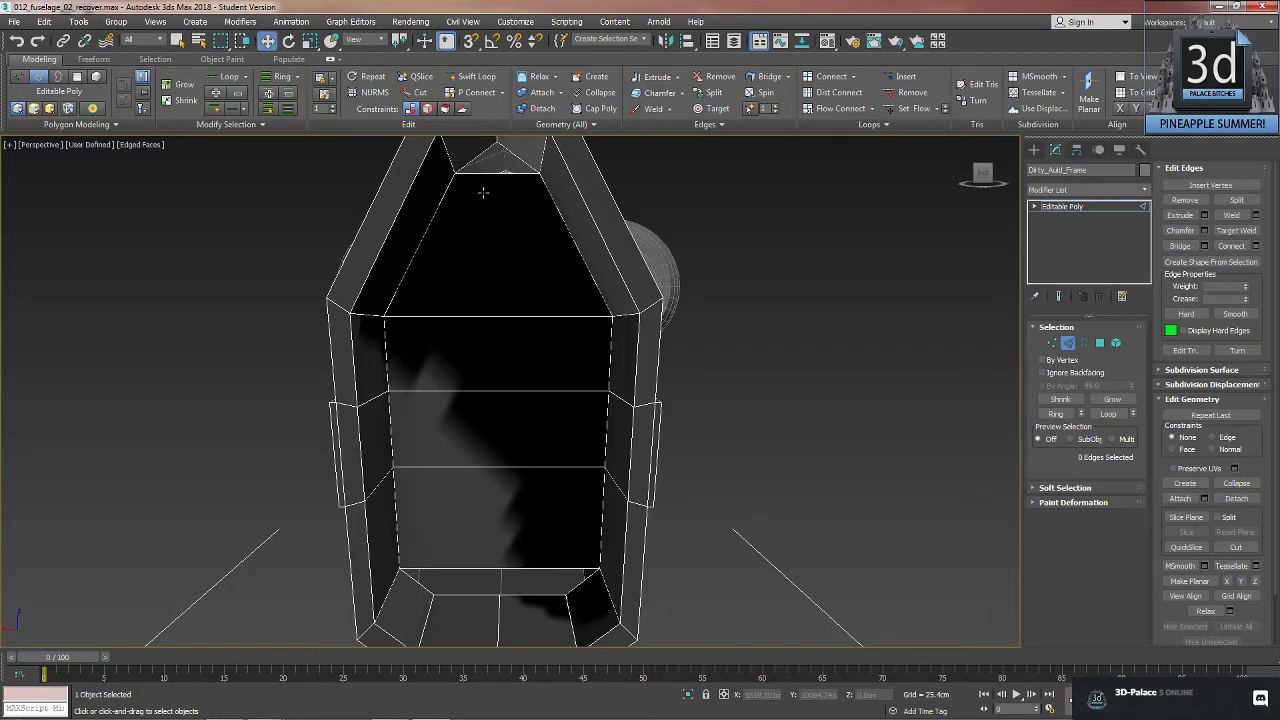
# - Select the five crosswise edges of the recess's new back wall and connect them with a vertical centre line
pyautogui.click(490, 176)
pyautogui.keyDown('ctrl'); pyautogui.click(507, 317); pyautogui.keyUp('ctrl')
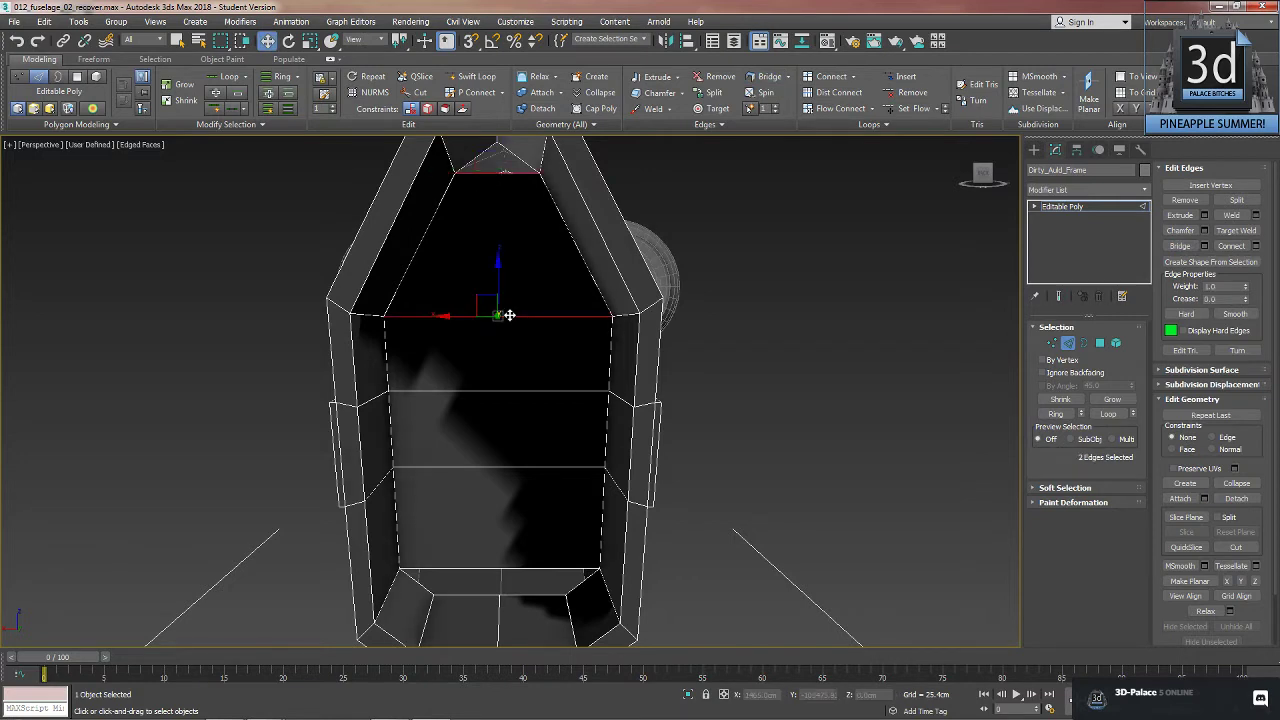
pyautogui.keyDown('ctrl'); pyautogui.click(507, 392); pyautogui.keyUp('ctrl')
pyautogui.keyDown('ctrl'); pyautogui.click(497, 467); pyautogui.keyUp('ctrl')
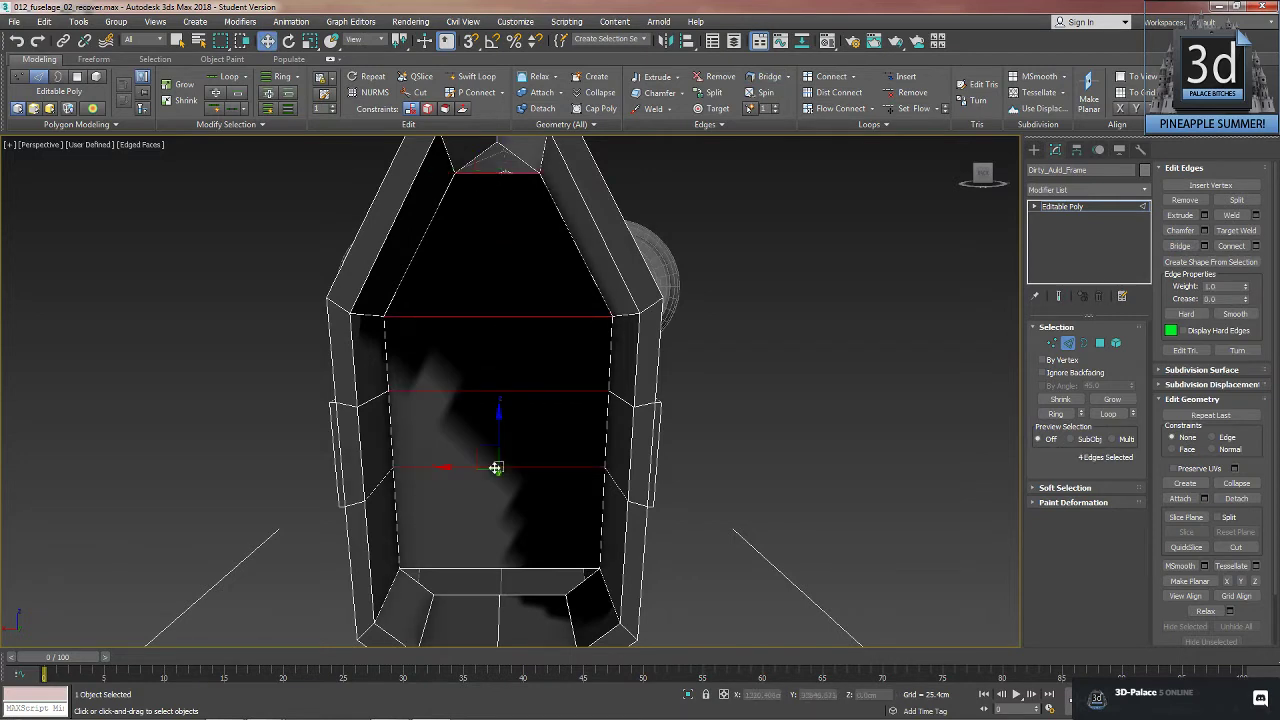
pyautogui.keyDown('ctrl'); pyautogui.click(492, 570); pyautogui.keyUp('ctrl')
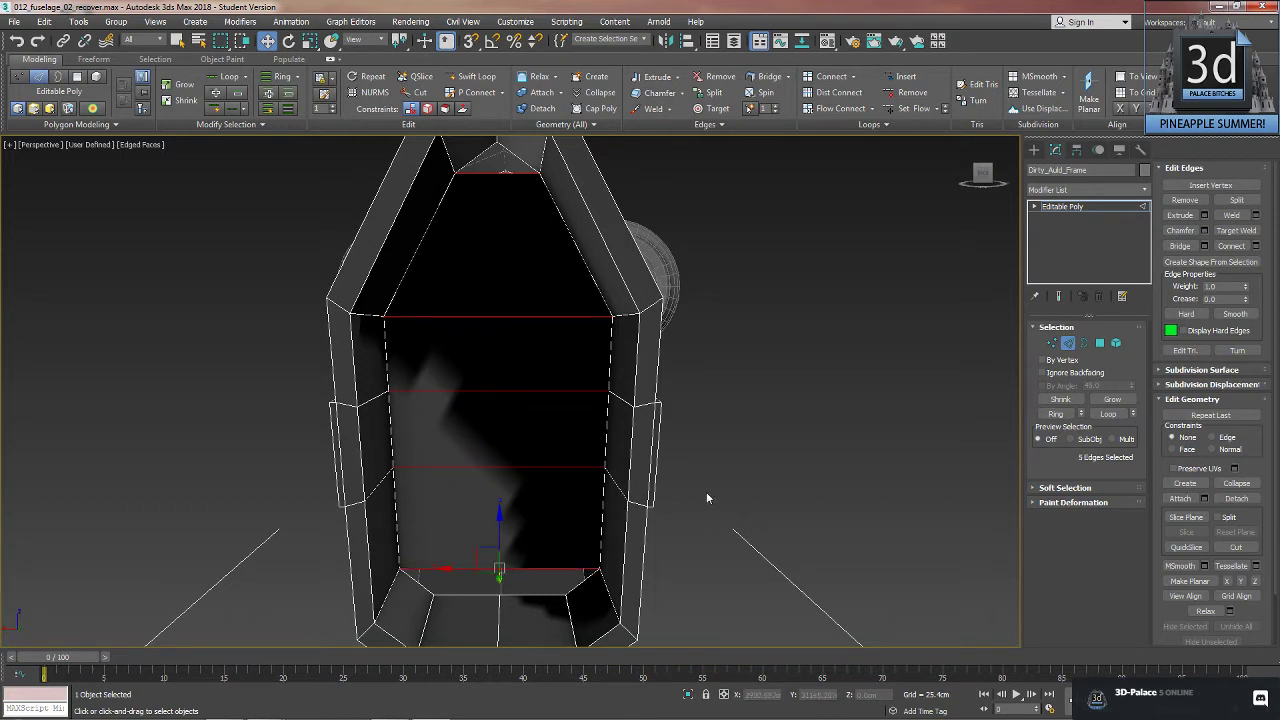
pyautogui.click(1231, 245)
pyautogui.keyDown('alt'); pyautogui.moveTo(689, 342); pyautogui.dragTo(600, 450, button='middle'); pyautogui.keyUp('alt')
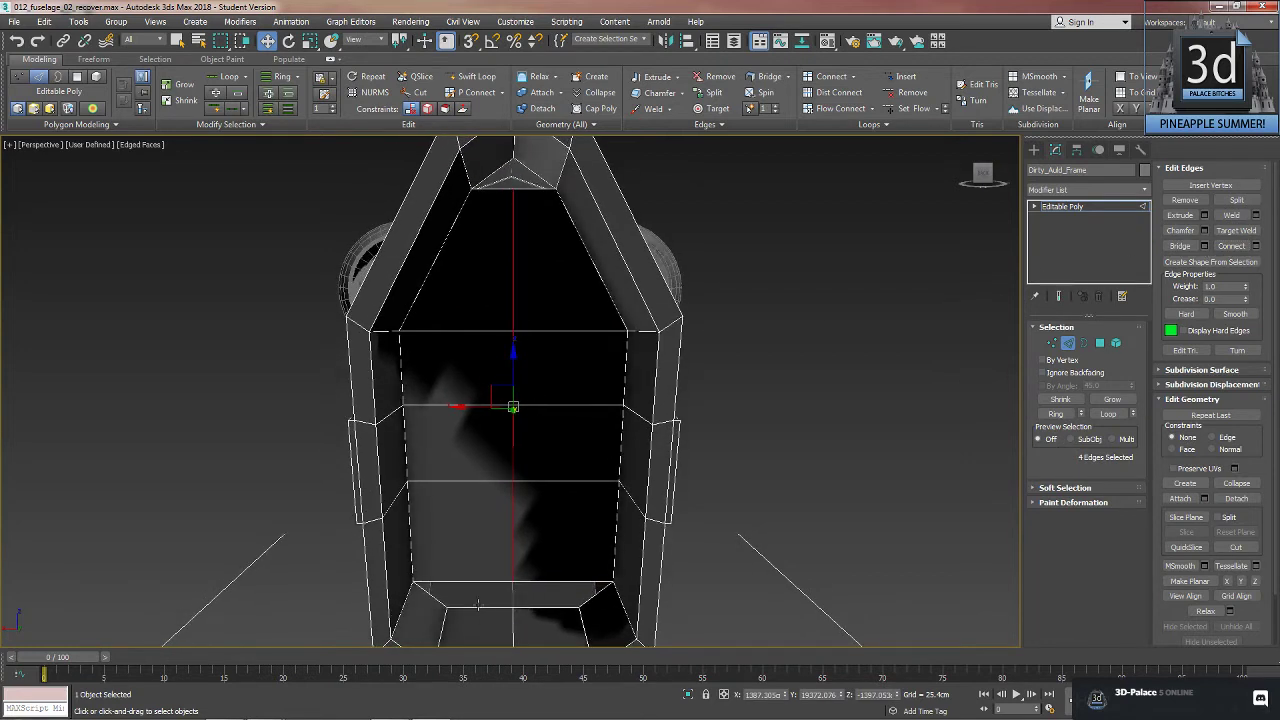
pyautogui.click(947, 420)
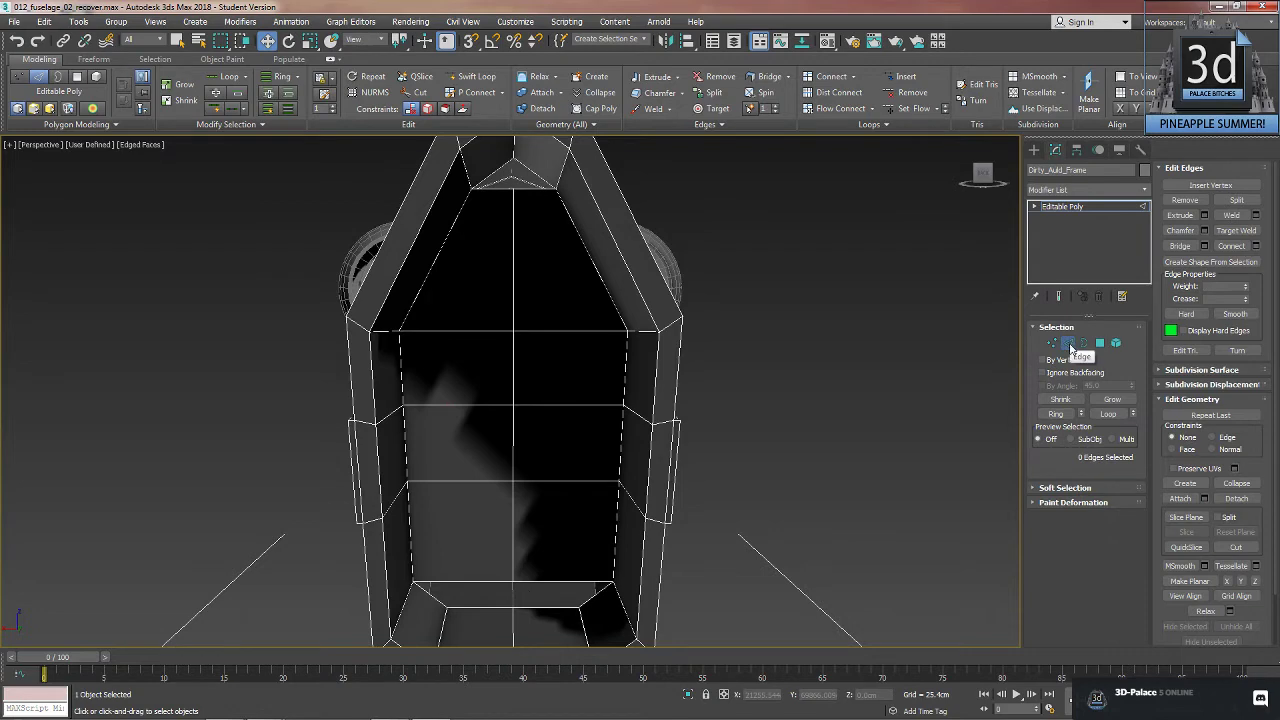
# - Bridge the remaining gaps between the recess's back wall and its surrounding walls along the lower and upper edges
pyautogui.click(1067, 343)
pyautogui.click(921, 379)
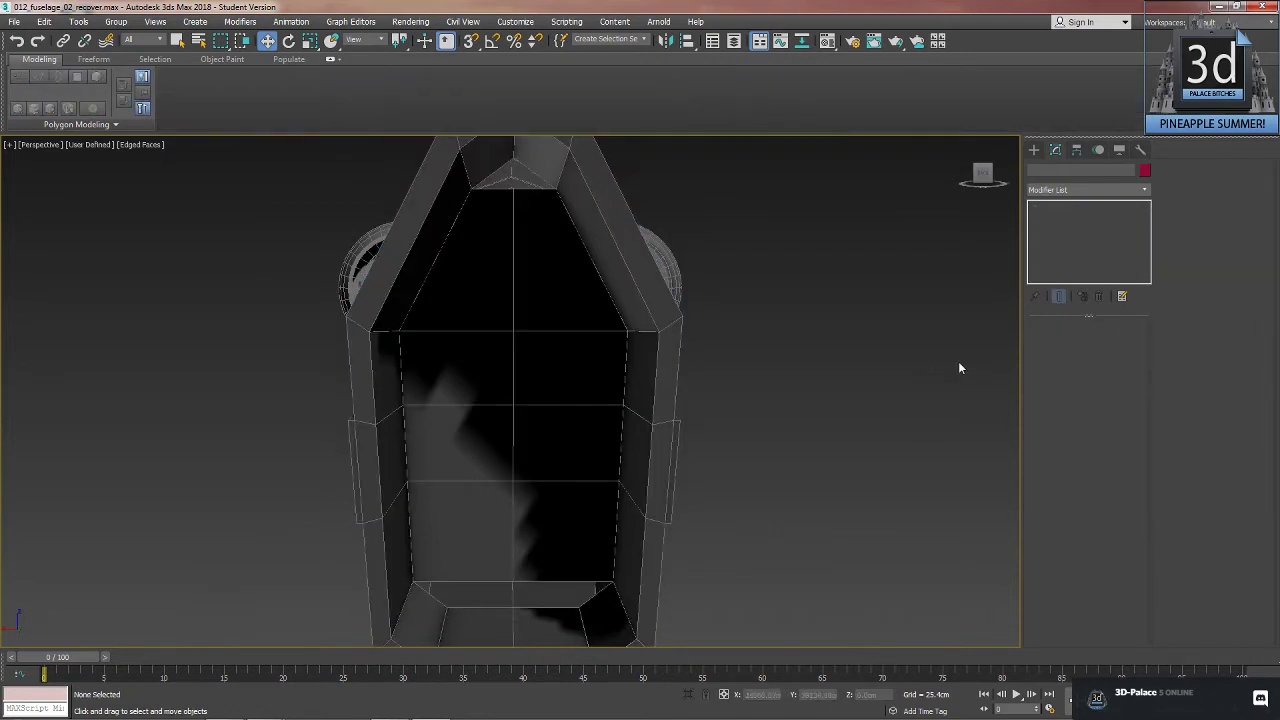
pyautogui.moveTo(653, 390); pyautogui.dragTo(733, 392)
pyautogui.click(655, 403)
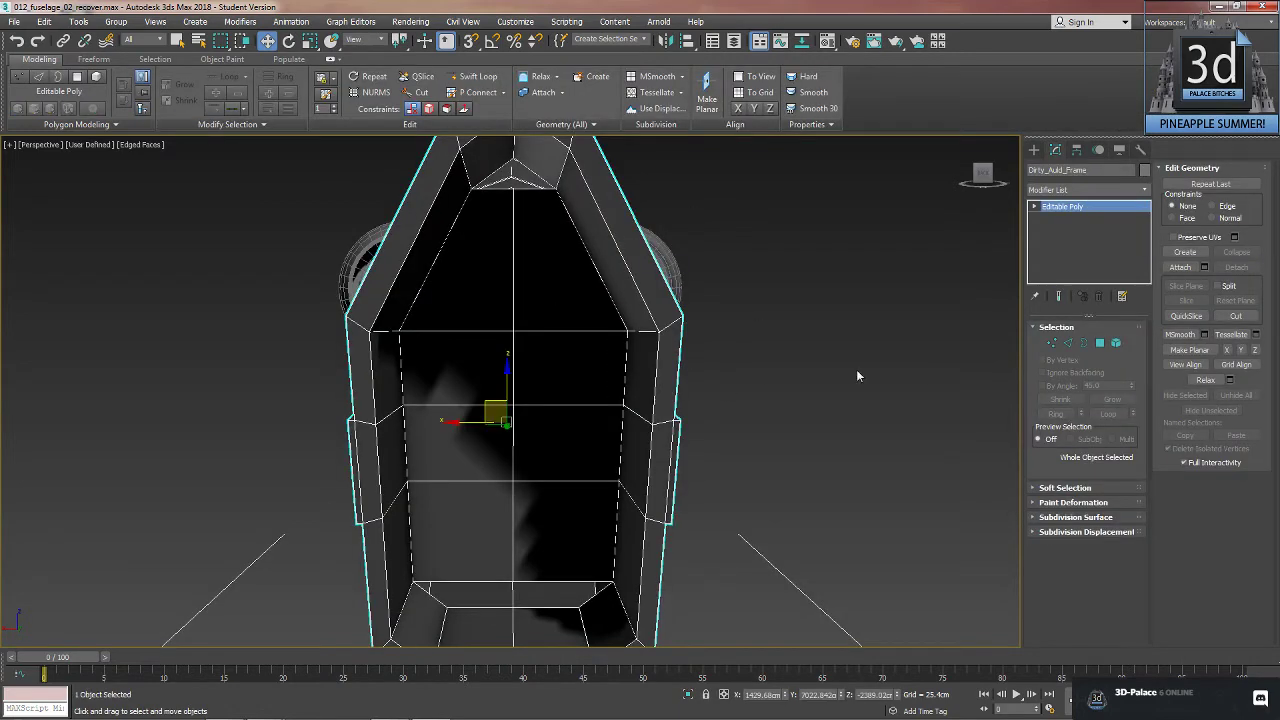
pyautogui.click(1067, 343)
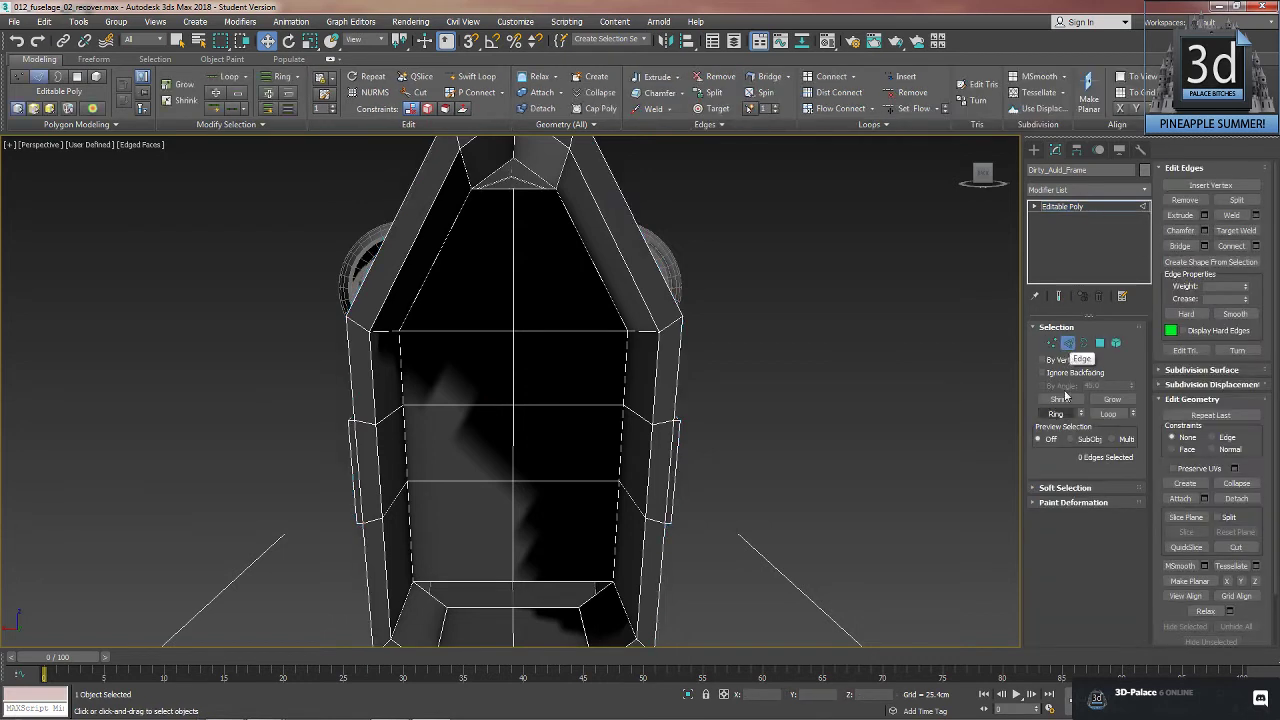
pyautogui.click(1179, 247)
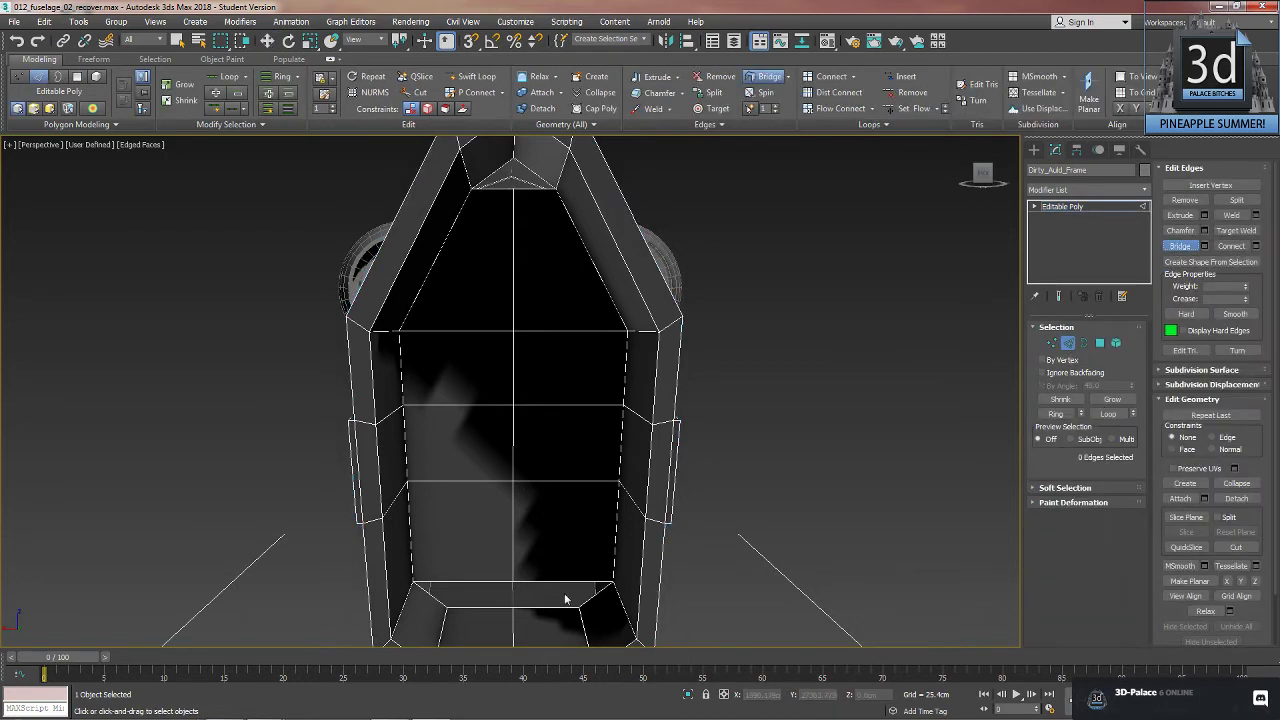
pyautogui.click(488, 607)
pyautogui.click(488, 582)
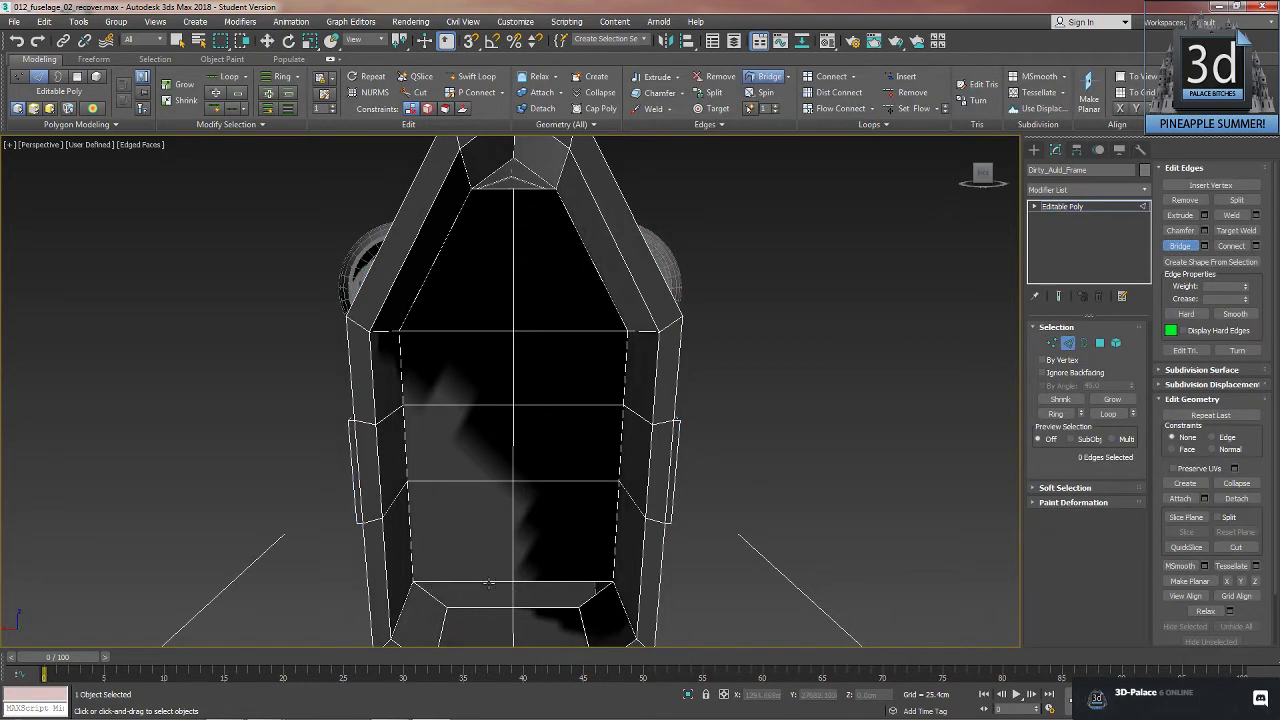
pyautogui.click(526, 605)
pyautogui.click(530, 582)
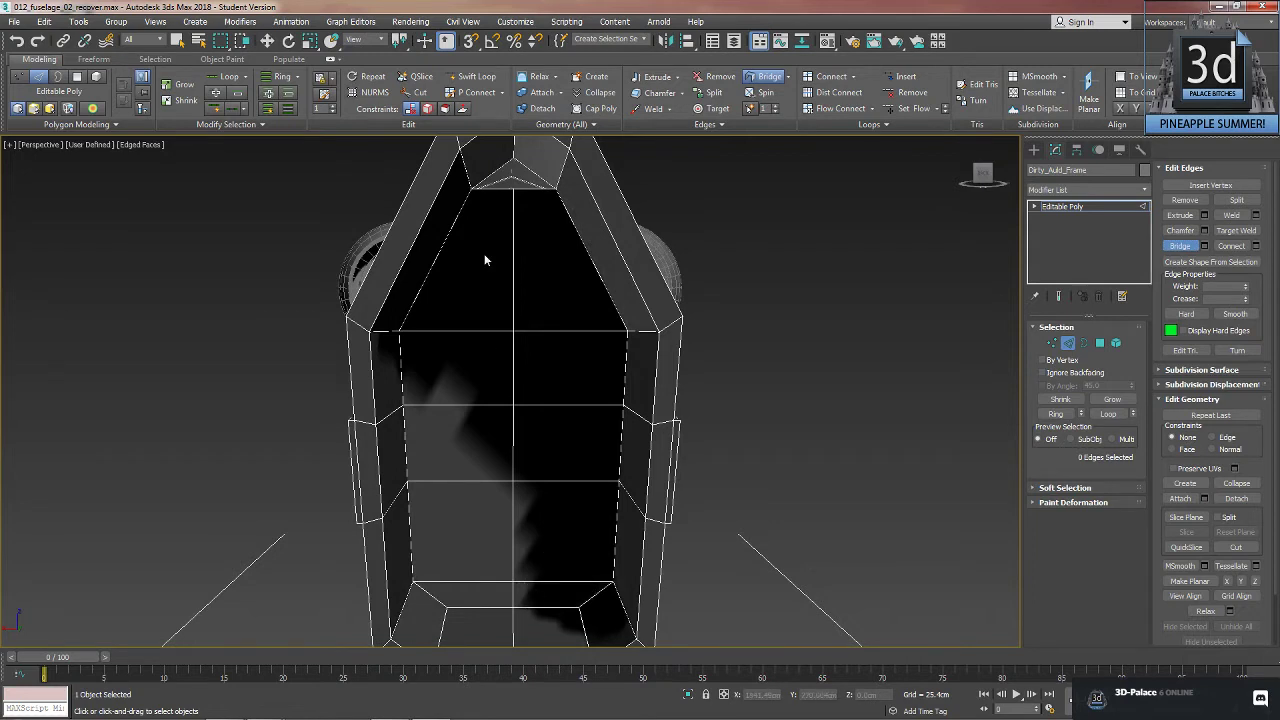
pyautogui.click(527, 190)
pyautogui.rightClick(192, 281)
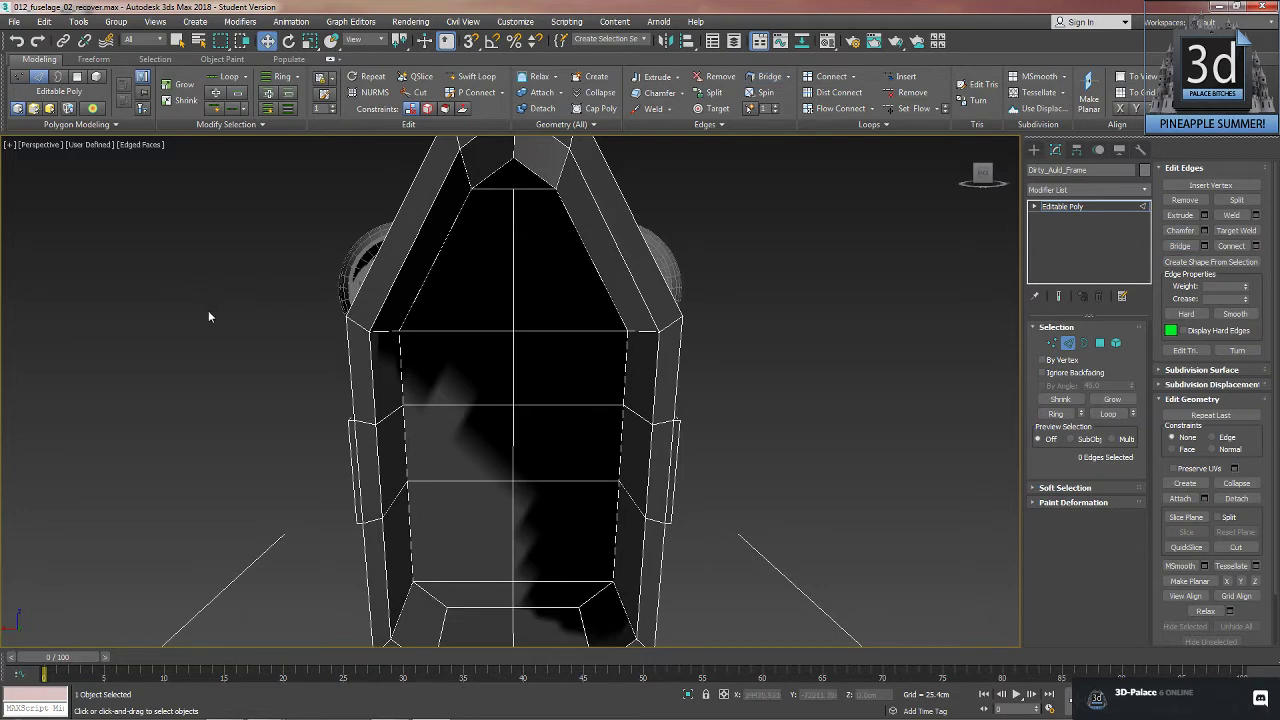
# - Examine the whole ship and the fuselage's rear underside beside the engines with edged faces off and on
pyautogui.scroll(-5, 208, 312)
pyautogui.moveTo(208, 312)
pyautogui.keyDown('alt'); pyautogui.mouseDown(button='middle')
pyautogui.moveTo(183, 335)
pyautogui.moveTo(343, 371)
pyautogui.moveTo(380, 472)
pyautogui.mouseUp(button='middle'); pyautogui.keyUp('alt')
pyautogui.press('F4')
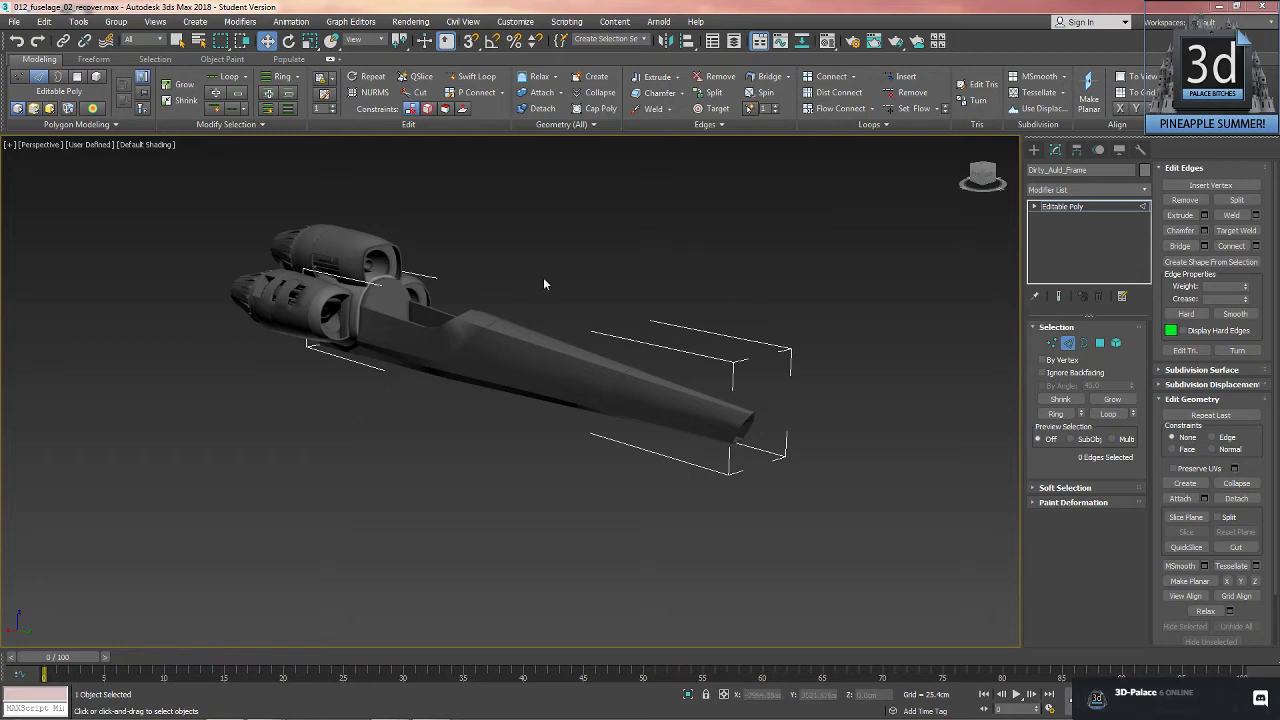
pyautogui.keyDown('alt'); pyautogui.moveTo(447, 480); pyautogui.dragTo(614, 449, button='middle'); pyautogui.keyUp('alt')
pyautogui.scroll(5, 641, 450)
pyautogui.scroll(2, 514, 391)
pyautogui.moveTo(514, 391); pyautogui.dragTo(530, 436, button='middle')
pyautogui.press('F4')
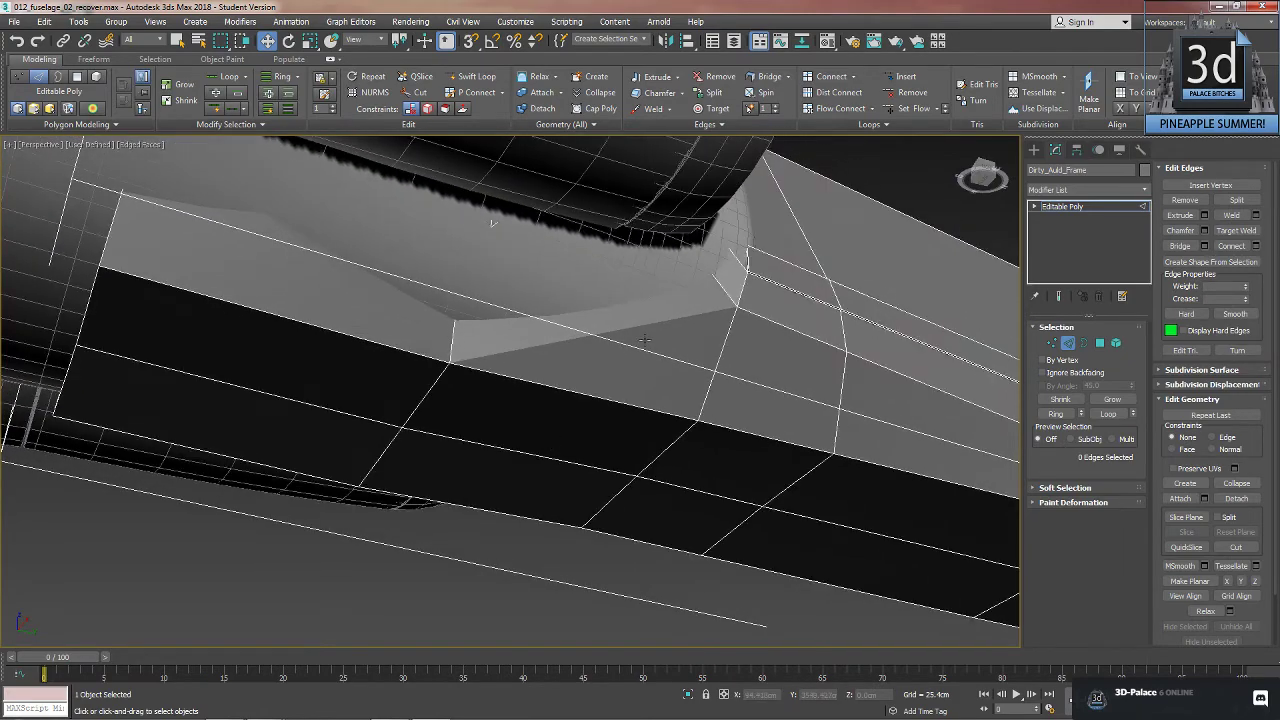
pyautogui.click(646, 349)
pyautogui.keyDown('alt'); pyautogui.moveTo(646, 349); pyautogui.dragTo(609, 360, button='middle'); pyautogui.keyUp('alt')
pyautogui.keyDown('alt'); pyautogui.moveTo(404, 365); pyautogui.dragTo(497, 512, button='middle'); pyautogui.keyUp('alt')
pyautogui.press('F4')
pyautogui.press('F4')
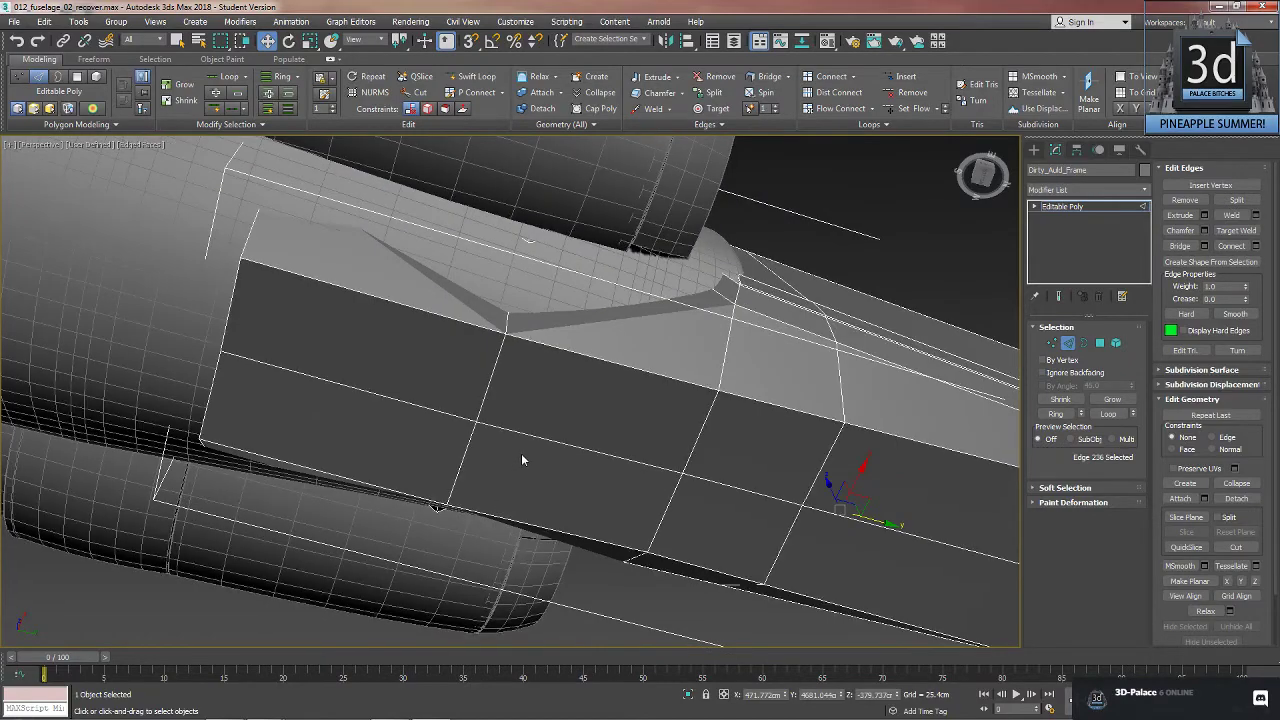
# - Leave edge editing and isolate the fuselage frame from the engines, bringing its rear end into side view
pyautogui.press('F3')
pyautogui.keyDown('alt'); pyautogui.moveTo(617, 289); pyautogui.dragTo(565, 345, button='middle'); pyautogui.keyUp('alt')
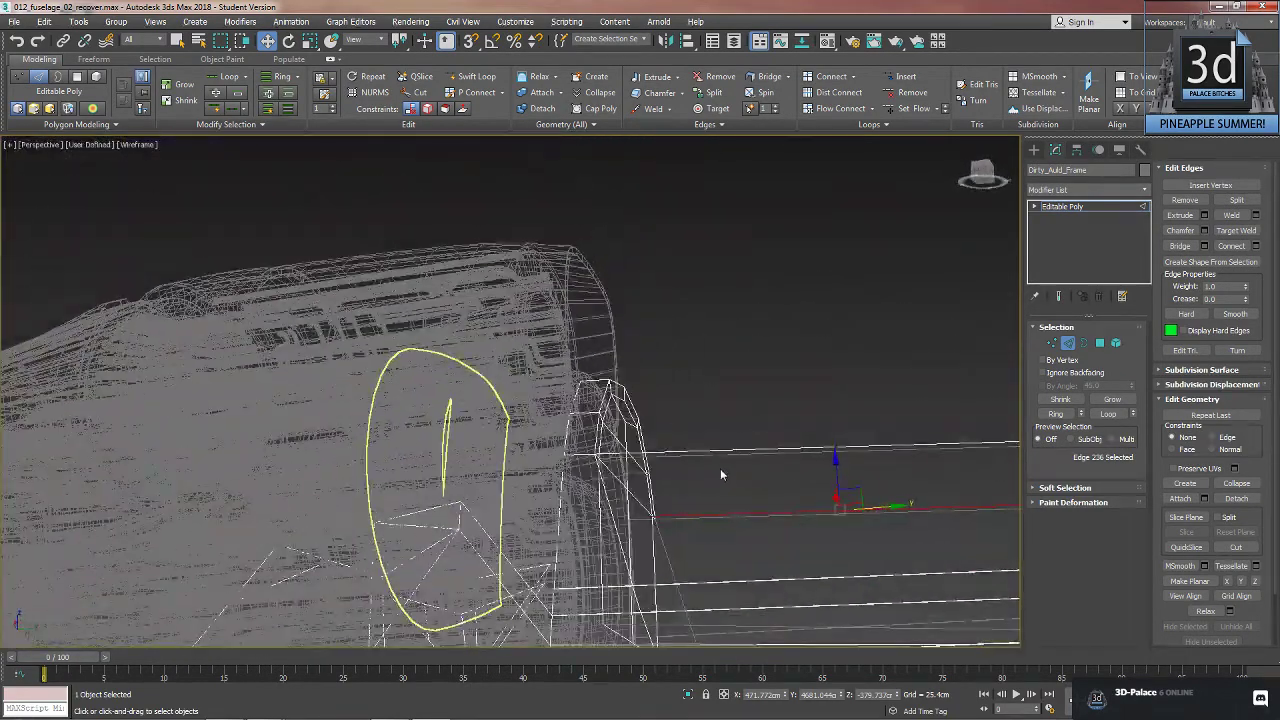
pyautogui.click(1068, 342)
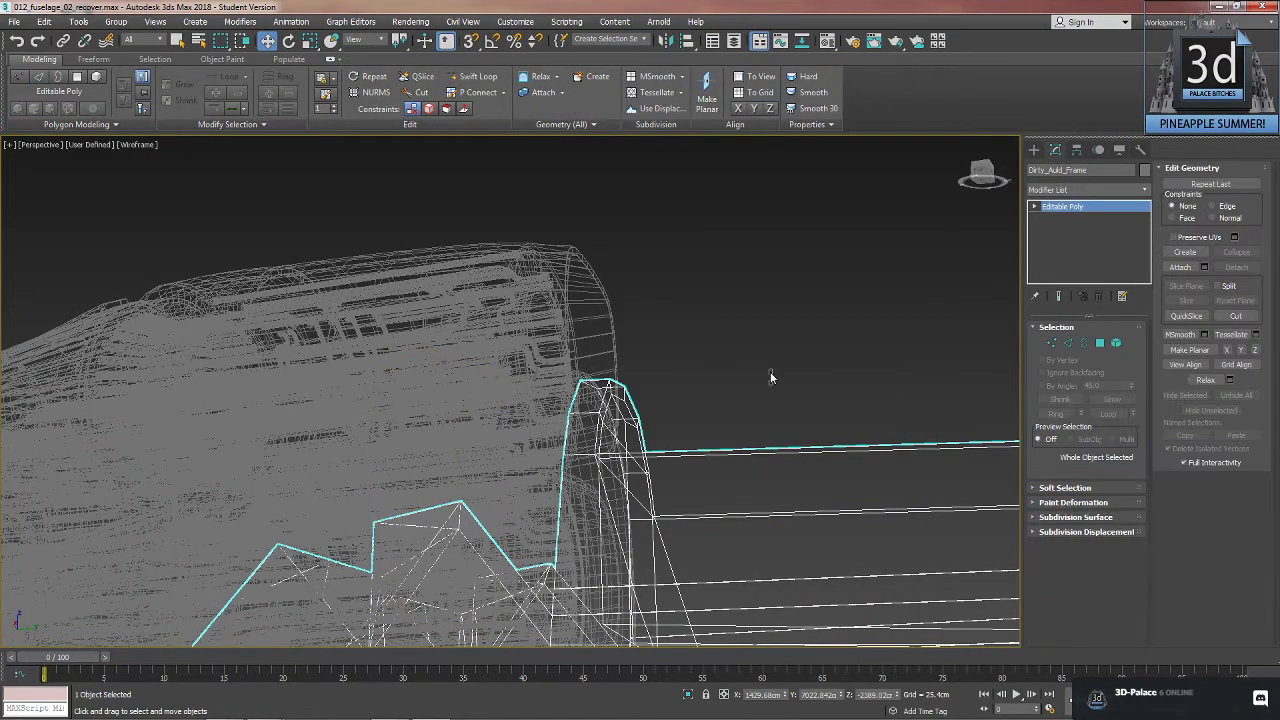
pyautogui.rightClick(816, 533)
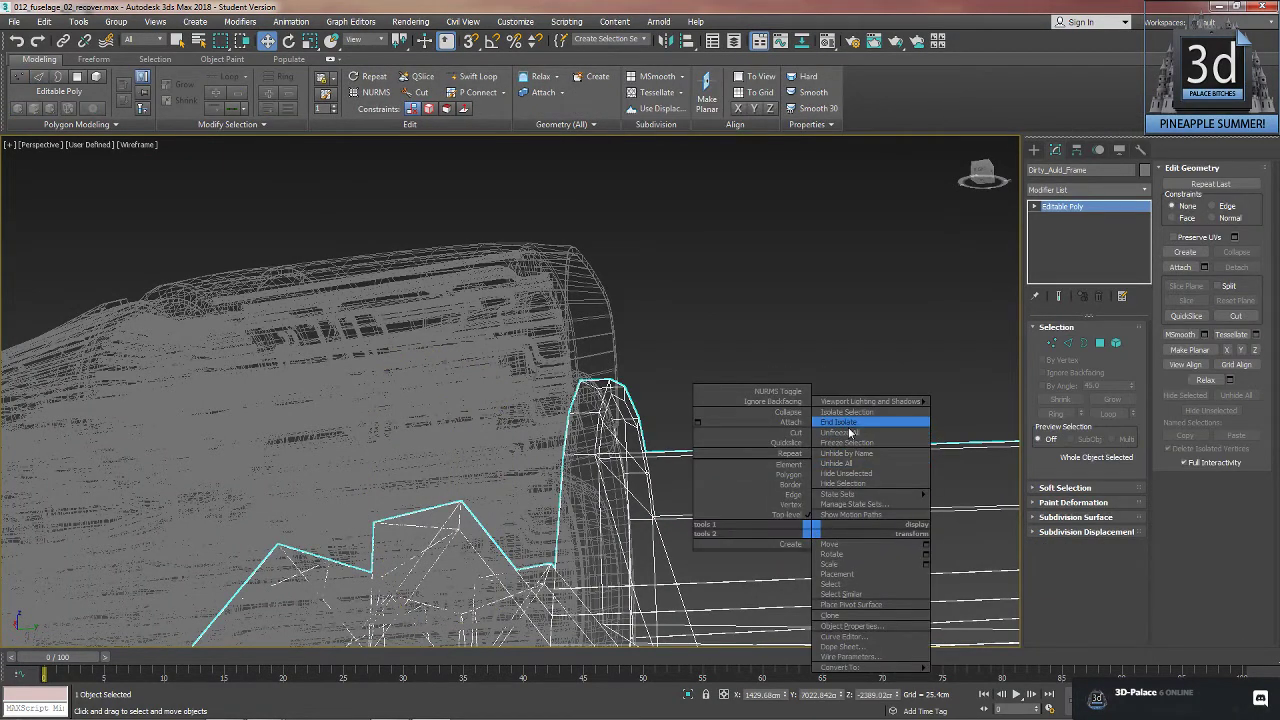
pyautogui.click(846, 424)
pyautogui.press('F3')
pyautogui.moveTo(824, 445)
pyautogui.keyDown('alt'); pyautogui.mouseDown(button='middle')
pyautogui.moveTo(528, 476)
pyautogui.moveTo(594, 520)
pyautogui.moveTo(483, 521)
pyautogui.mouseUp(button='middle'); pyautogui.keyUp('alt')
pyautogui.moveTo(398, 520); pyautogui.dragTo(573, 447, button='middle')
pyautogui.scroll(5, 440, 508)
pyautogui.scroll(-3, 440, 508)
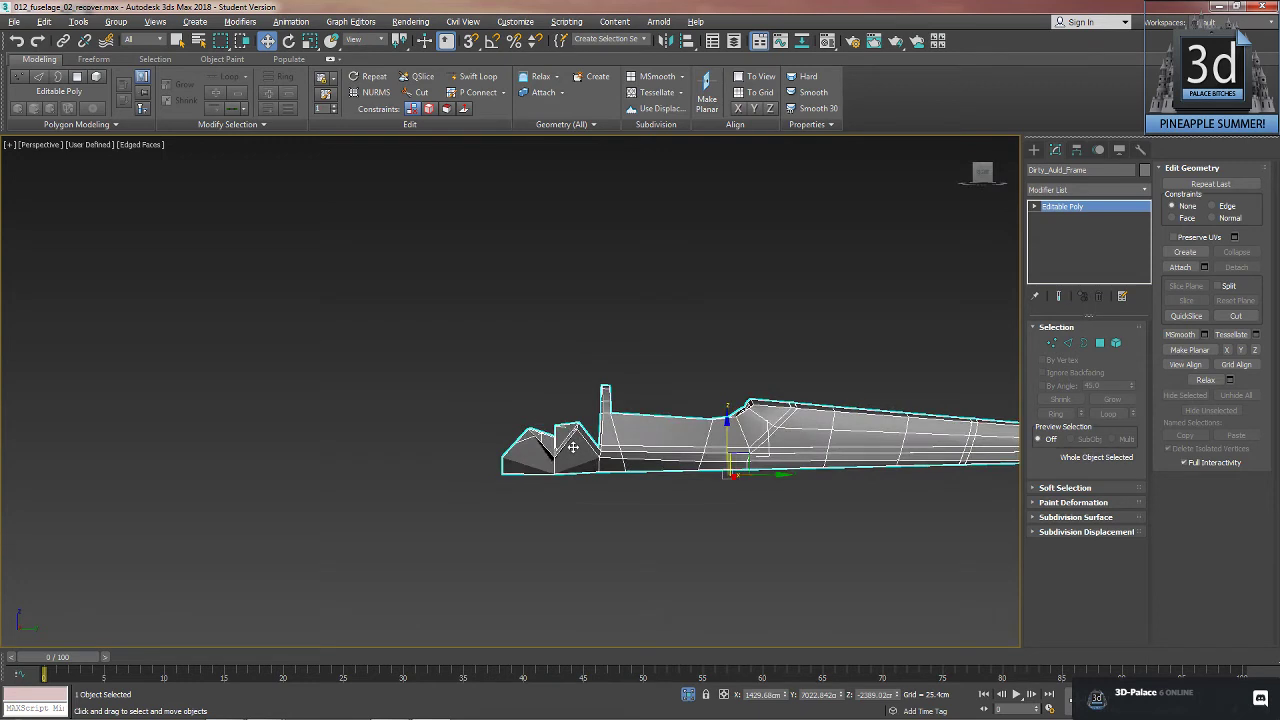
# - Select and delete the jagged side polygons at the fuselage's rear end behind the cockpit's upright arch
pyautogui.click(1100, 343)
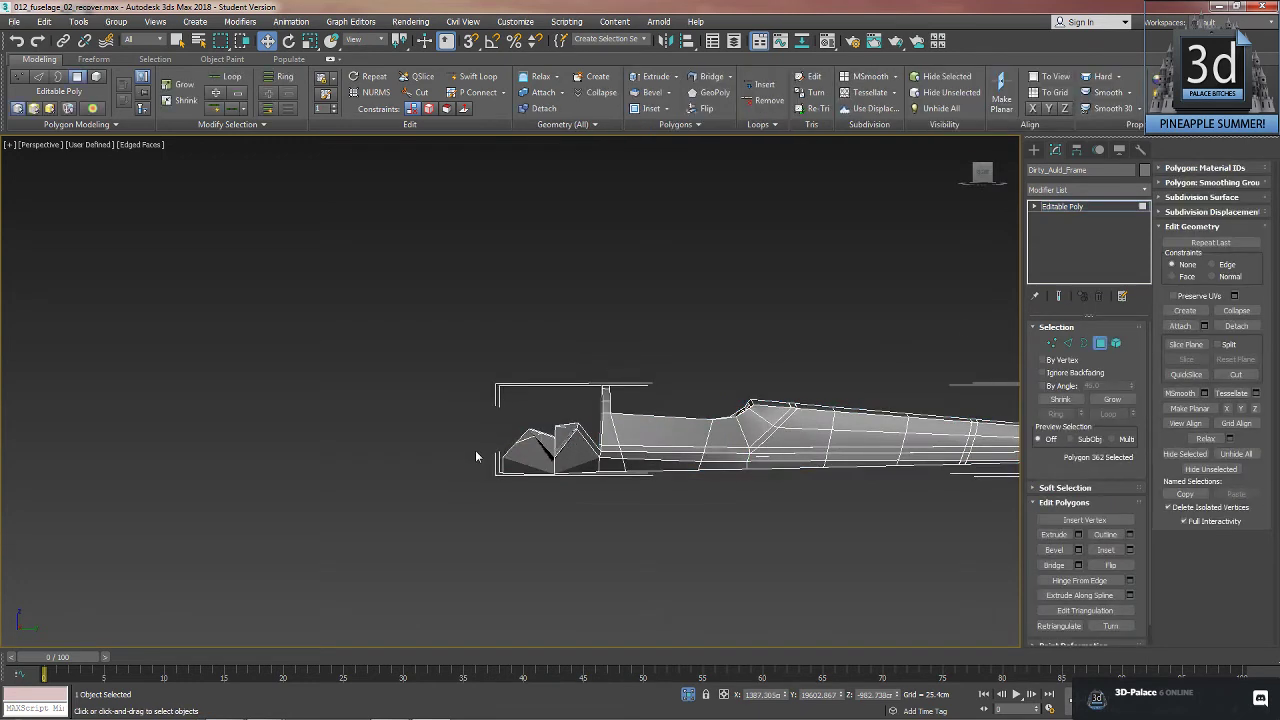
pyautogui.moveTo(520, 414); pyautogui.dragTo(588, 456)
pyautogui.keyDown('alt'); pyautogui.moveTo(588, 458); pyautogui.dragTo(551, 493, button='middle'); pyautogui.keyUp('alt')
pyautogui.press('Delete')
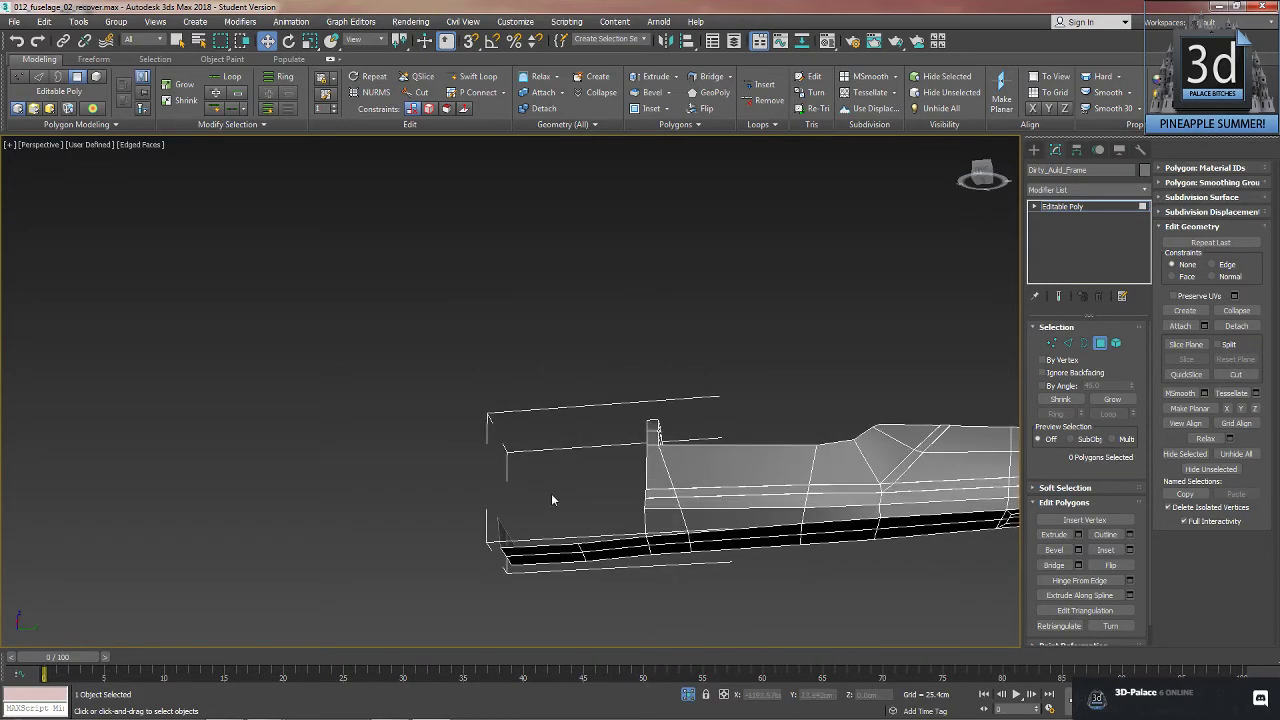
# - Bridge the vertical body edge to the rear end edge on both sides of the fuselage, replacing the deleted walls with single polygons
pyautogui.scroll(3, 608, 403)
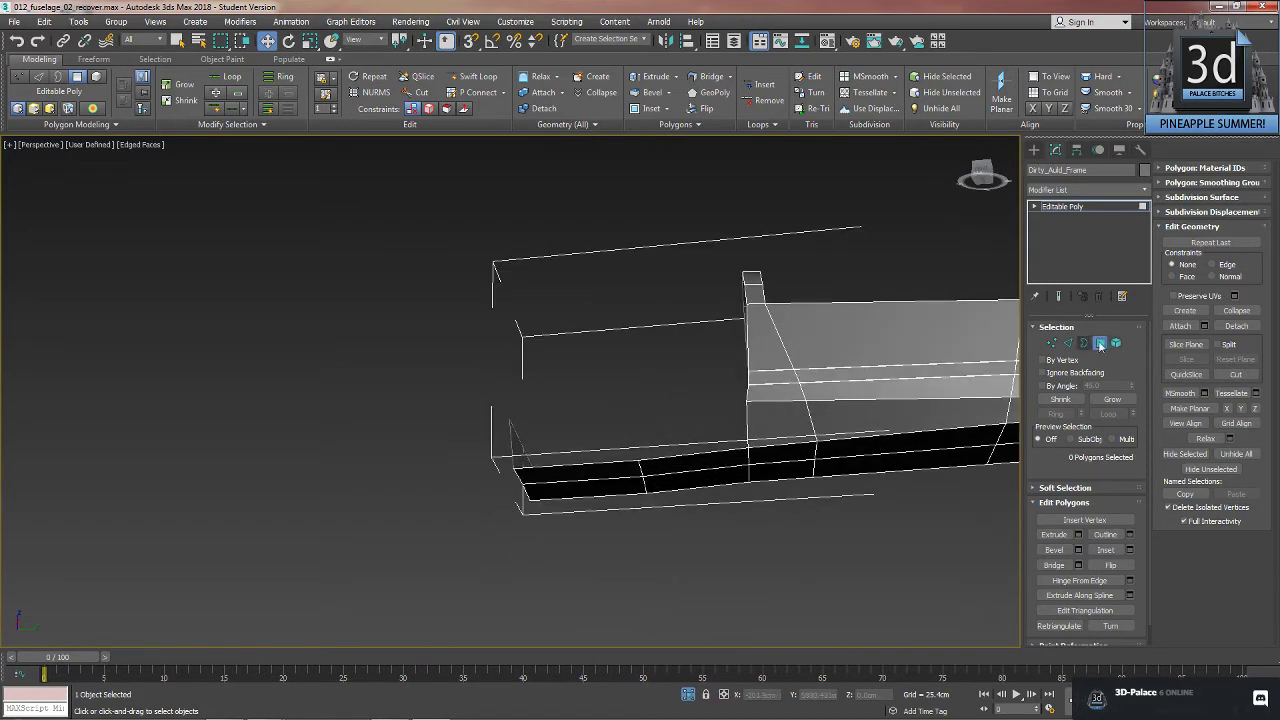
pyautogui.click(1068, 343)
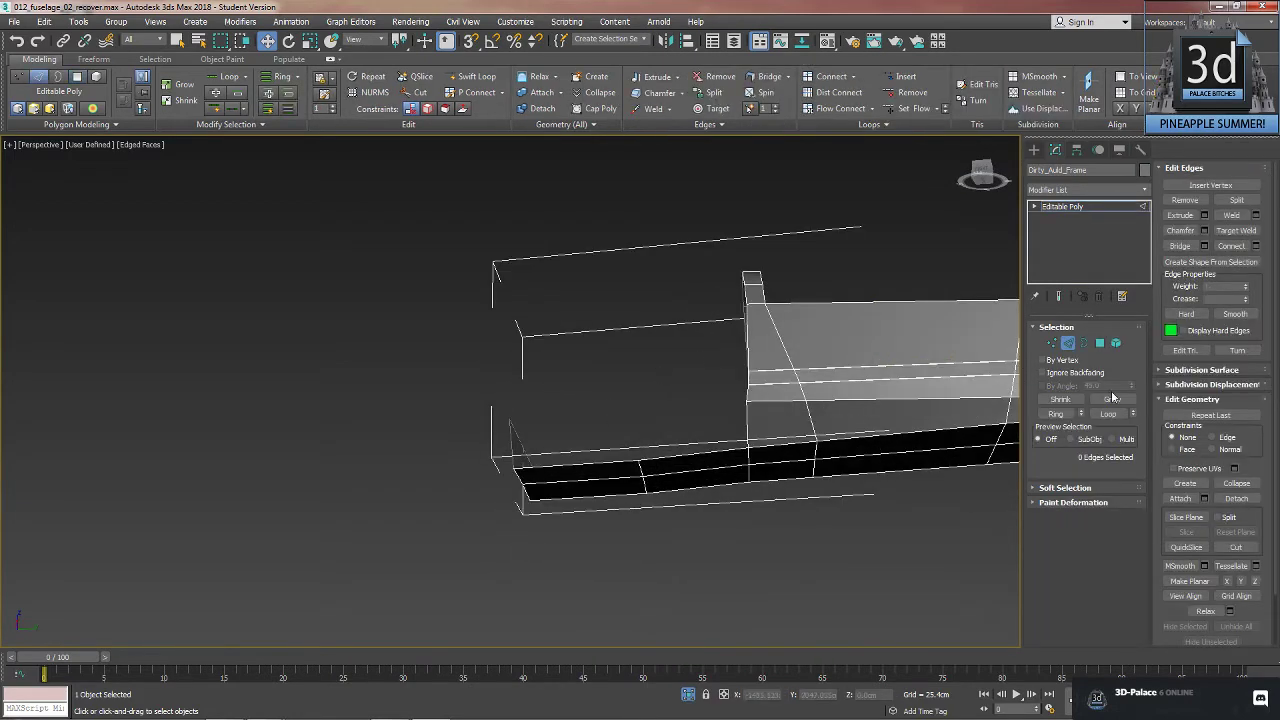
pyautogui.click(1180, 245)
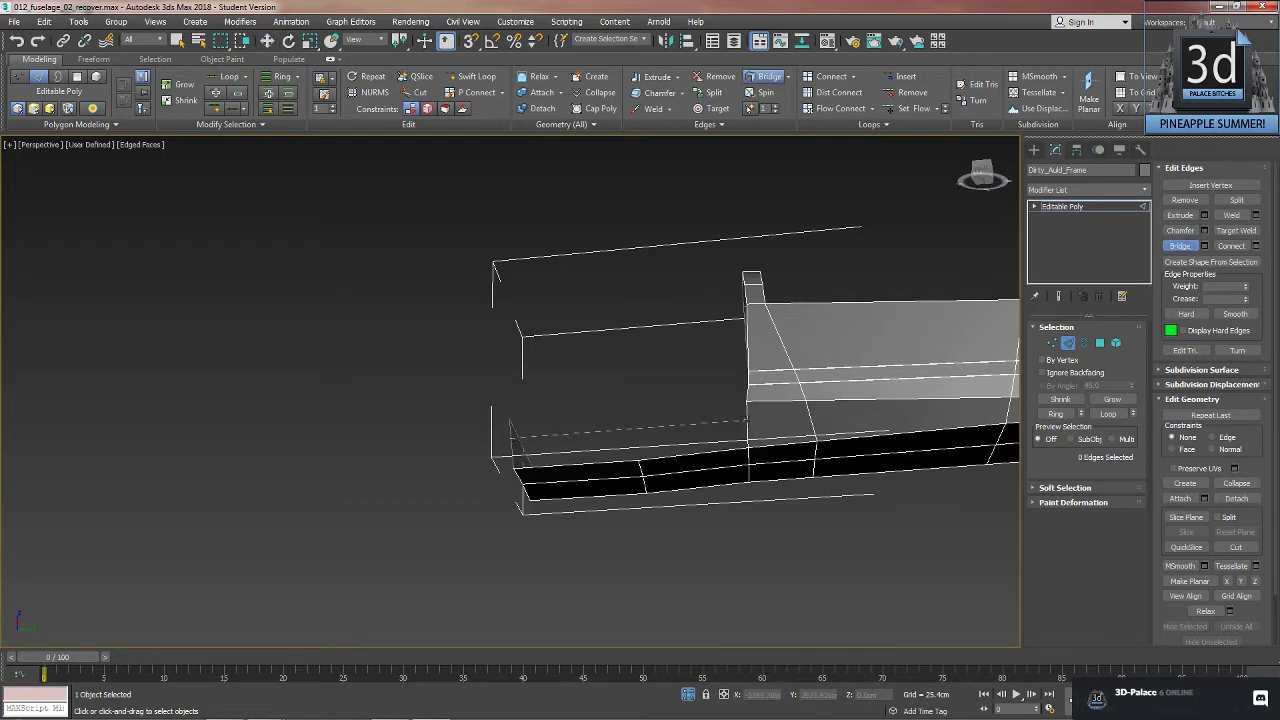
pyautogui.click(750, 422)
pyautogui.keyDown('alt'); pyautogui.moveTo(507, 484); pyautogui.dragTo(661, 481, button='middle'); pyautogui.keyUp('alt')
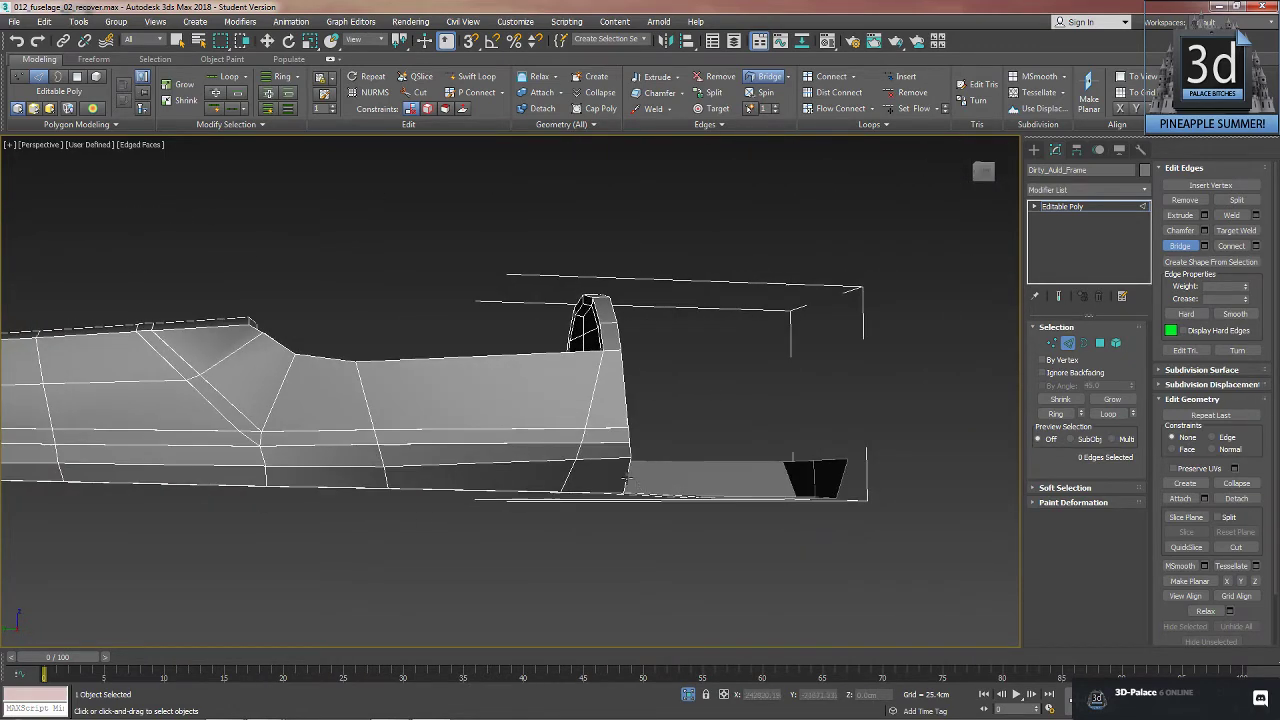
pyautogui.click(843, 468)
pyautogui.rightClick(827, 556)
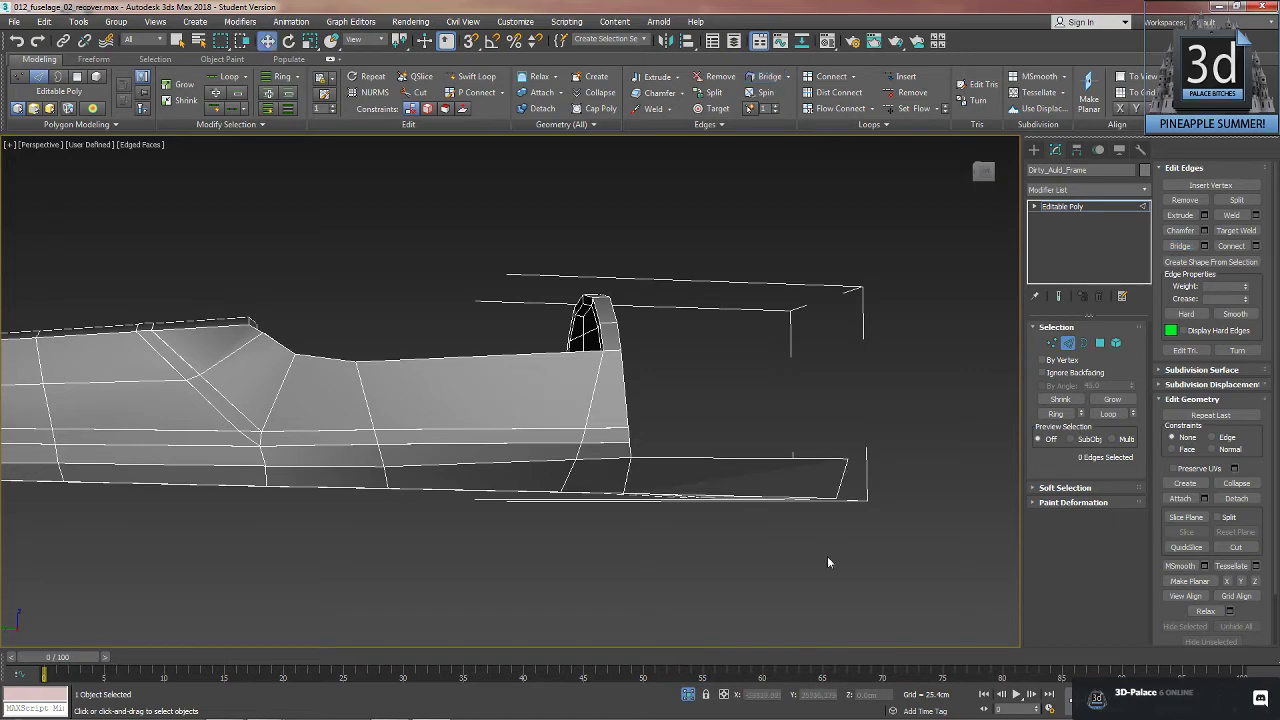
# - Select the upper and lower edges of both new rear side walls and connect them with a vertical edge on each side
pyautogui.keyDown('alt'); pyautogui.moveTo(827, 556); pyautogui.dragTo(781, 511, button='middle'); pyautogui.keyUp('alt')
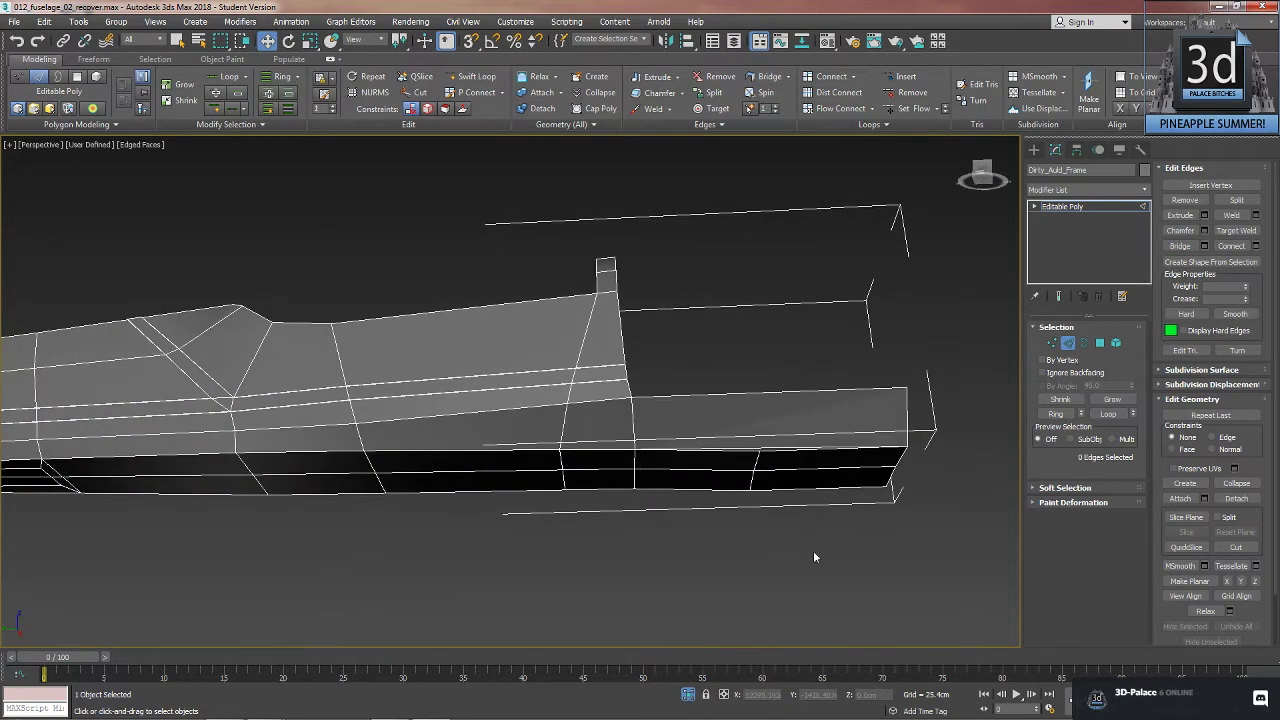
pyautogui.click(765, 391)
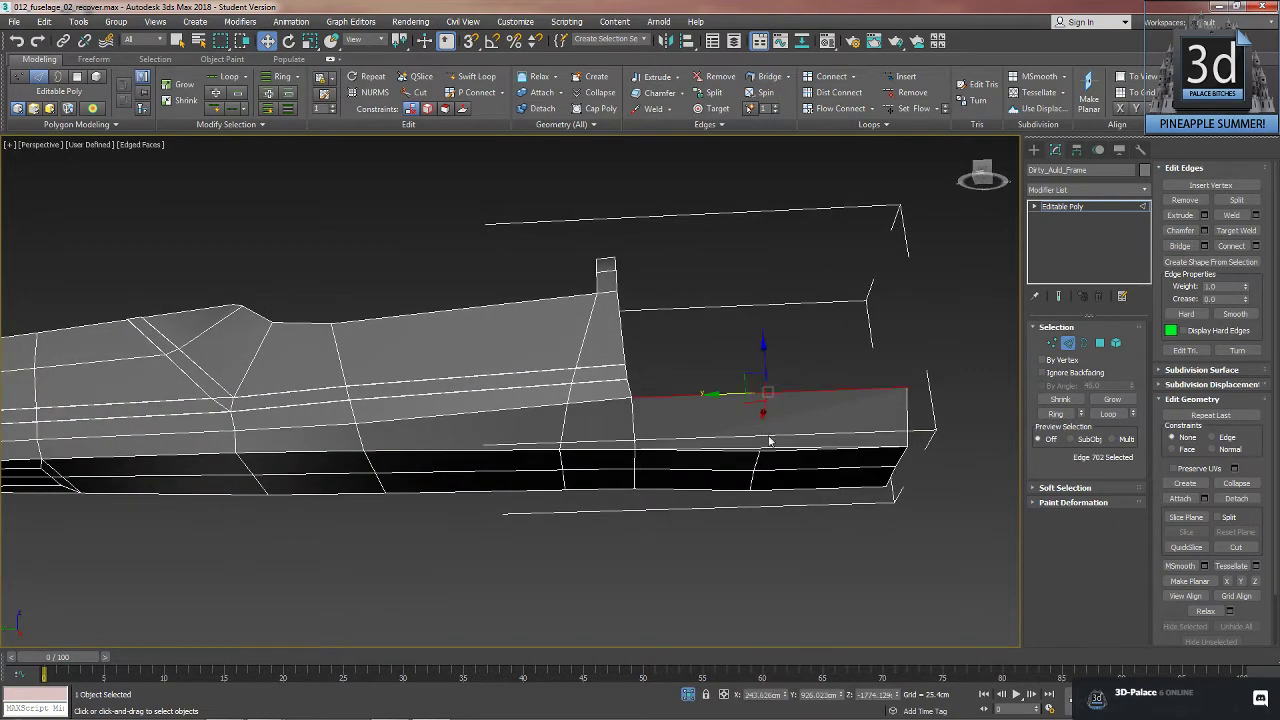
pyautogui.keyDown('ctrl'); pyautogui.click(764, 447); pyautogui.keyUp('ctrl')
pyautogui.keyDown('alt'); pyautogui.moveTo(826, 477); pyautogui.dragTo(711, 449, button='middle'); pyautogui.keyUp('alt')
pyautogui.doubleClick(865, 297)
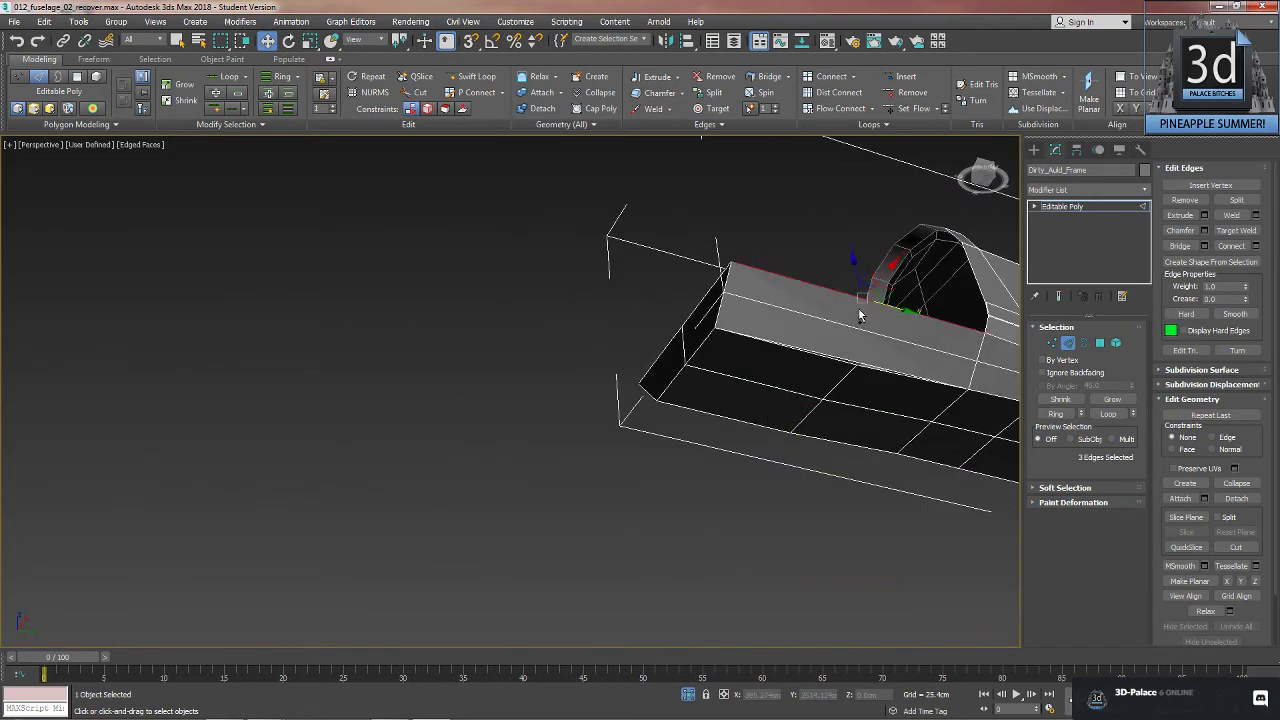
pyautogui.keyDown('ctrl'); pyautogui.click(843, 358); pyautogui.keyUp('ctrl')
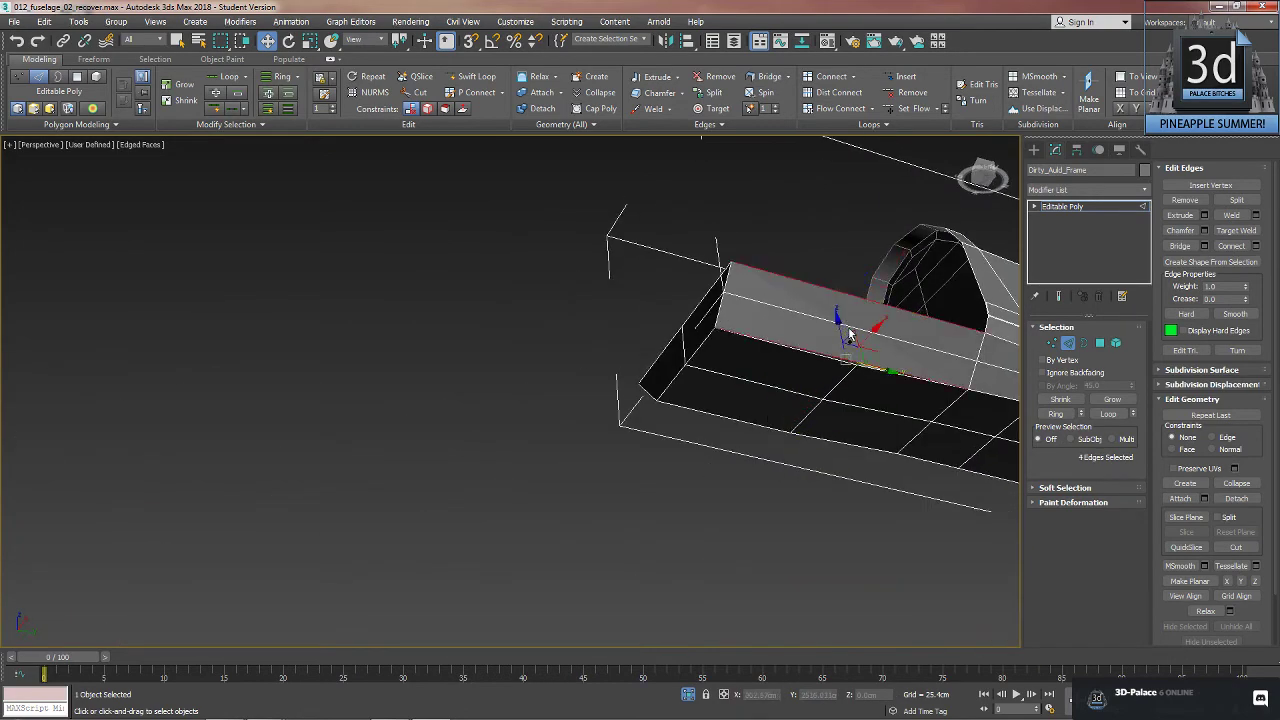
pyautogui.keyDown('alt'); pyautogui.moveTo(851, 334); pyautogui.dragTo(873, 352, button='middle'); pyautogui.keyUp('alt')
pyautogui.scroll(5, 1003, 357)
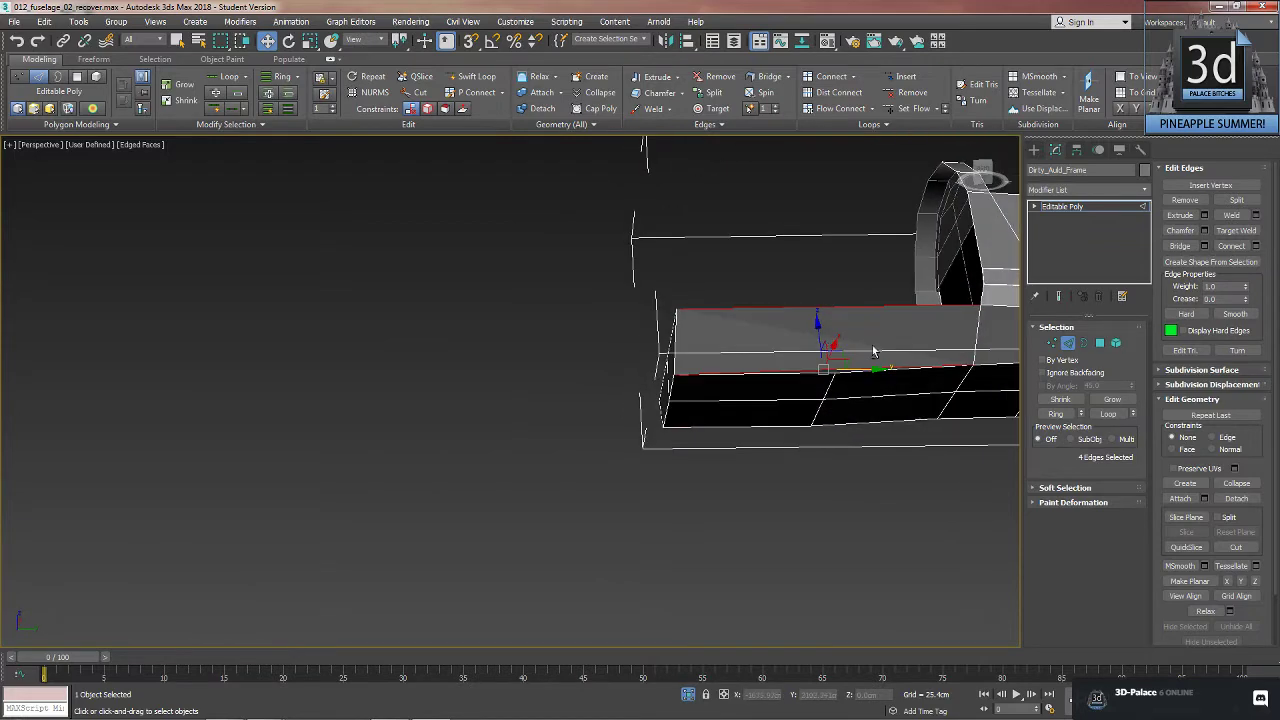
pyautogui.click(1242, 250)
pyautogui.scroll(3, 697, 403)
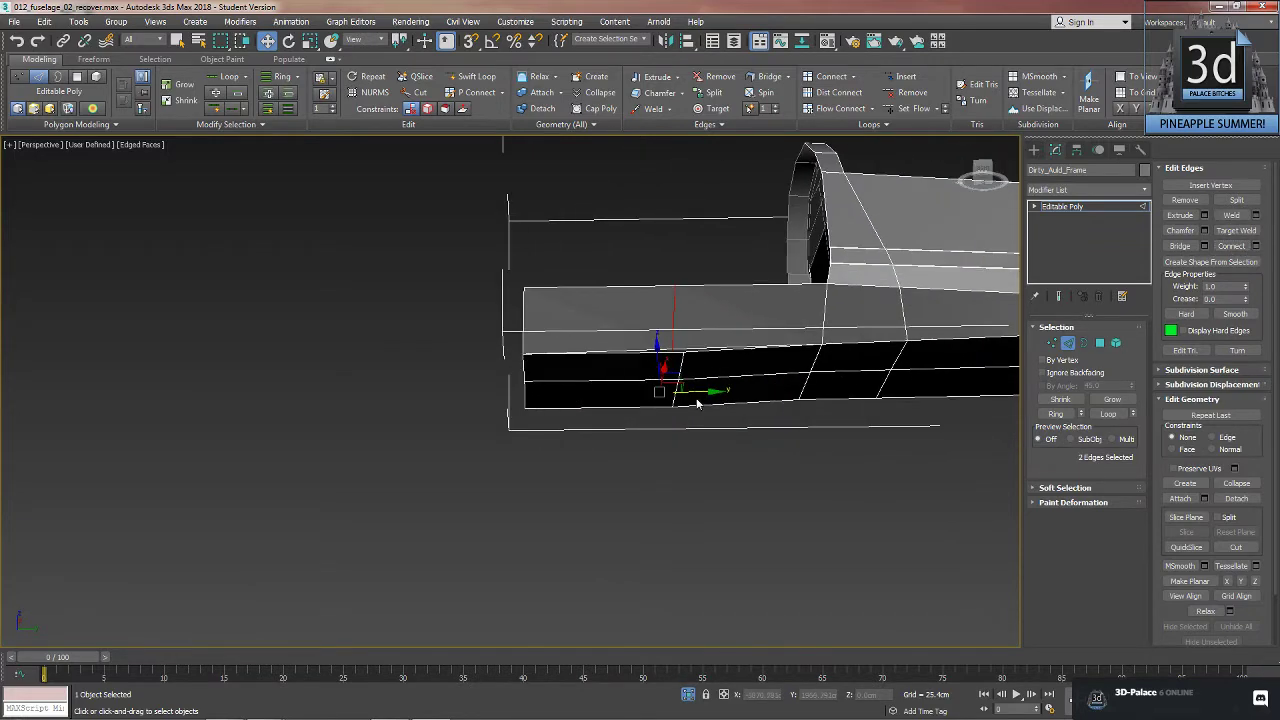
# - Target-weld the new vertical edge's lower vertex onto the neighbouring underside vertex along the rear wall's bottom edge
pyautogui.keyDown('alt'); pyautogui.moveTo(697, 403); pyautogui.dragTo(690, 385, button='middle'); pyautogui.keyUp('alt')
pyautogui.scroll(2, 703, 368)
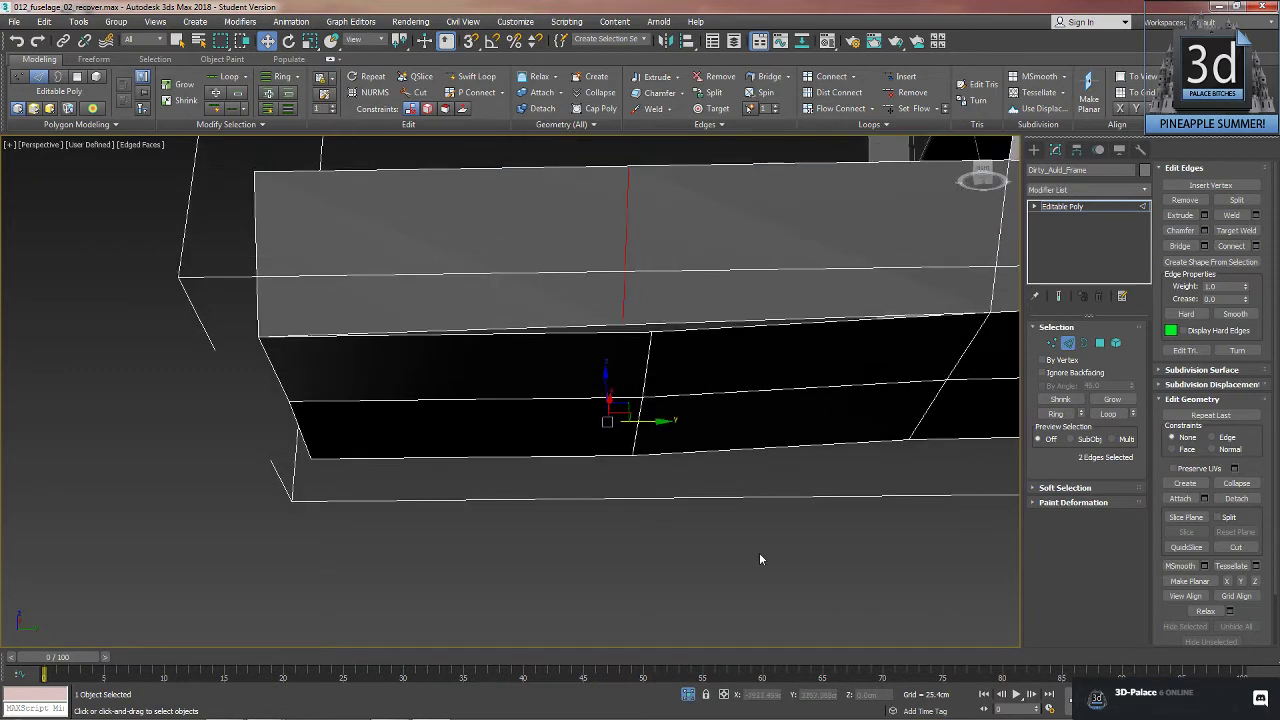
pyautogui.click(757, 557)
pyautogui.click(1051, 343)
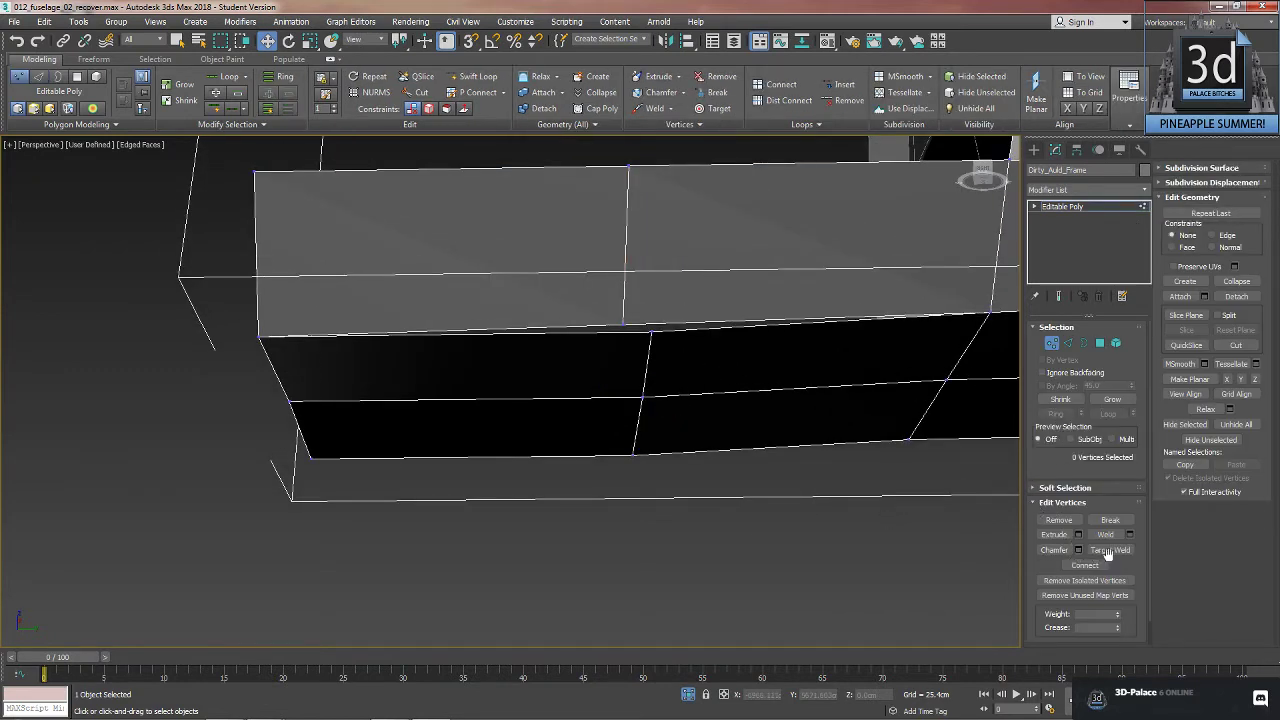
pyautogui.click(1110, 550)
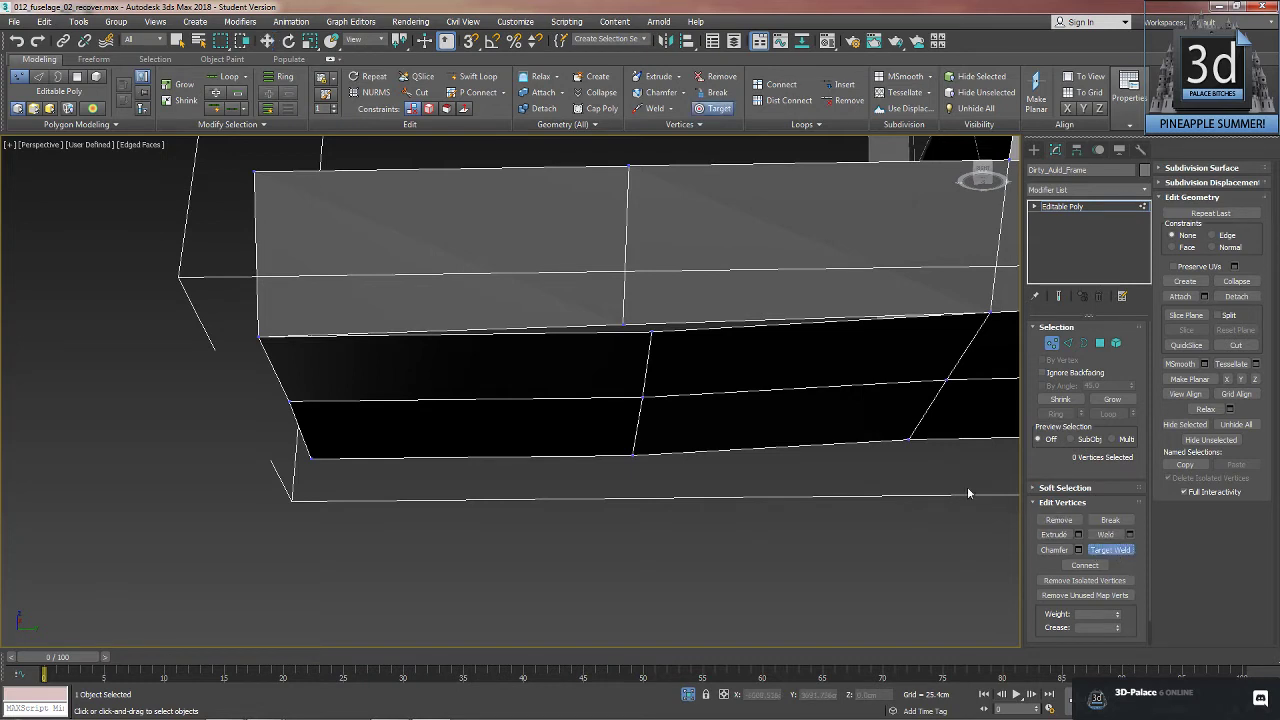
pyautogui.click(650, 331)
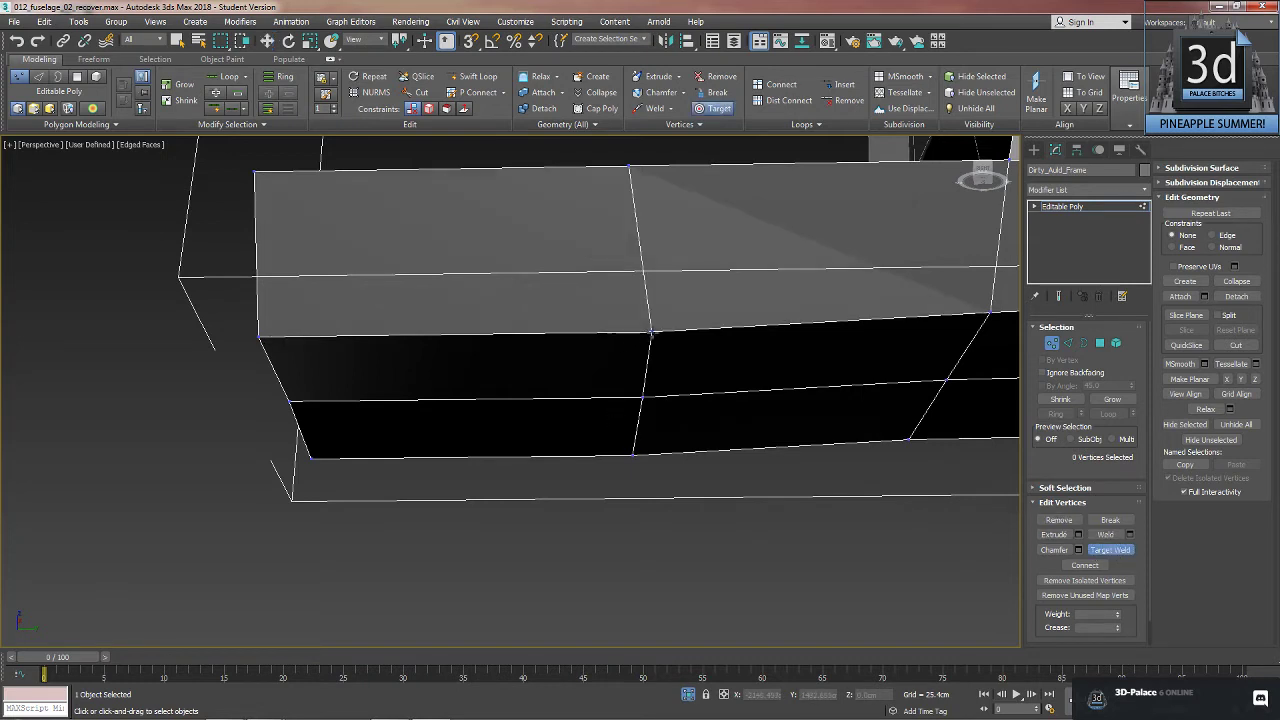
pyautogui.click(606, 448)
pyautogui.rightClick(632, 455)
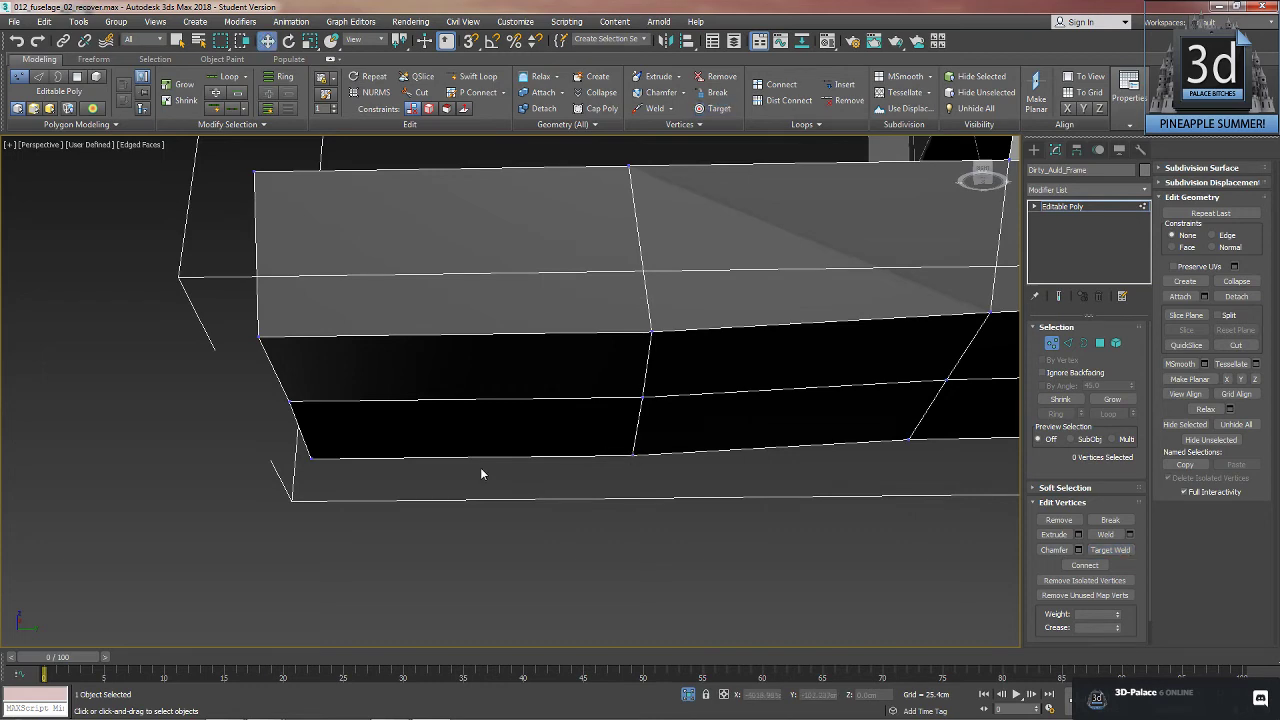
pyautogui.scroll(-5, 470, 460)
pyautogui.keyDown('alt'); pyautogui.moveTo(458, 452); pyautogui.dragTo(460, 508, button='middle'); pyautogui.keyUp('alt')
# - Leave vertex editing, end the isolation, clear the selection and check the whole ship from below and above with edged faces off
pyautogui.click(1051, 343)
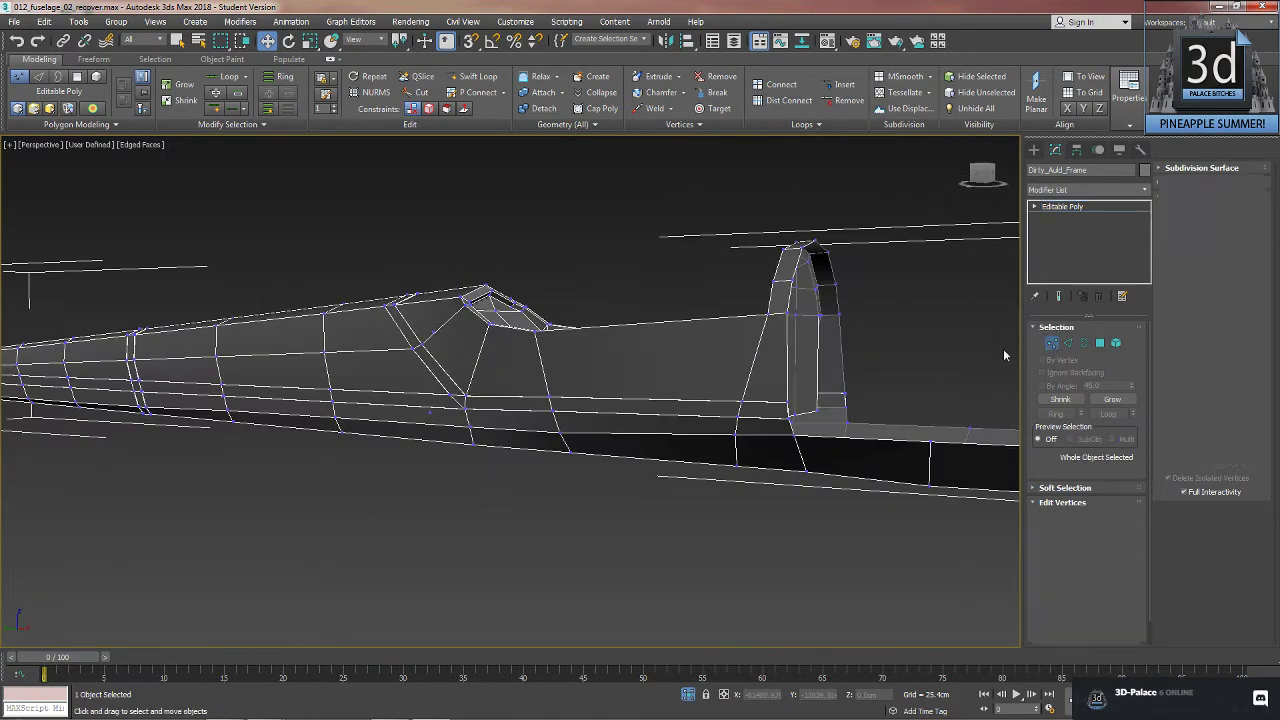
pyautogui.rightClick(503, 538)
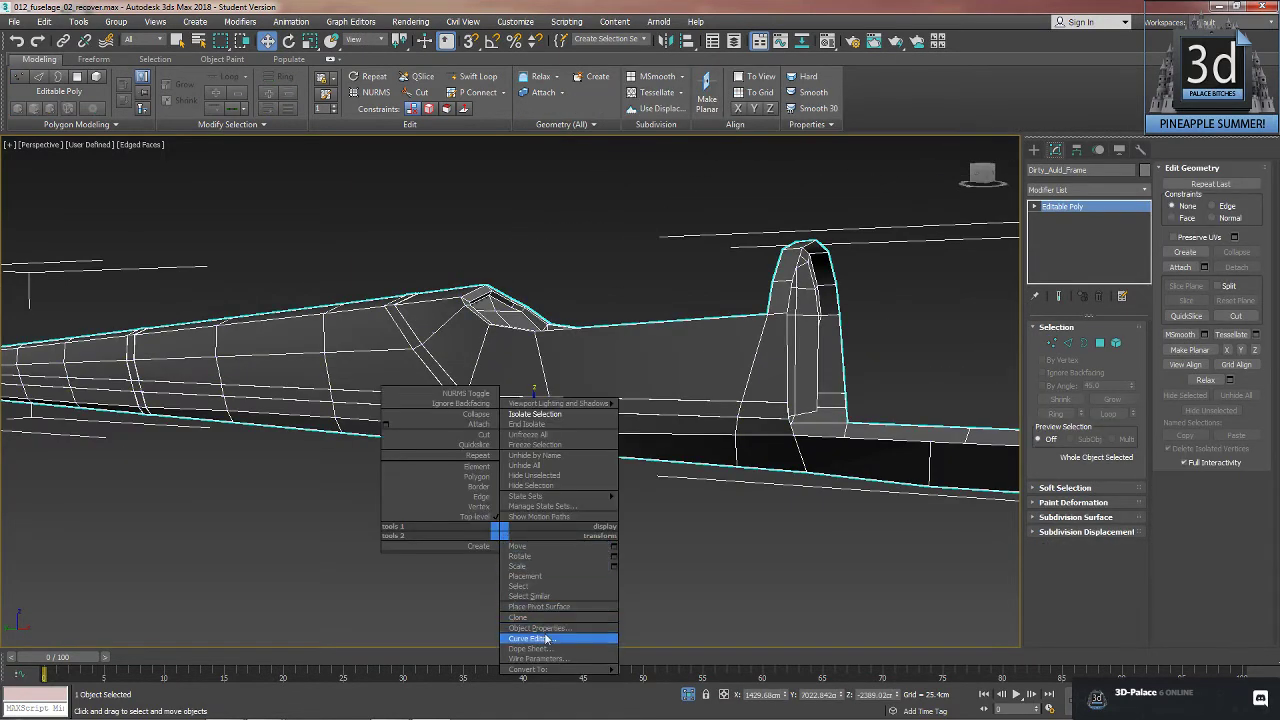
pyautogui.click(559, 427)
pyautogui.click(845, 309)
pyautogui.scroll(-5, 849, 312)
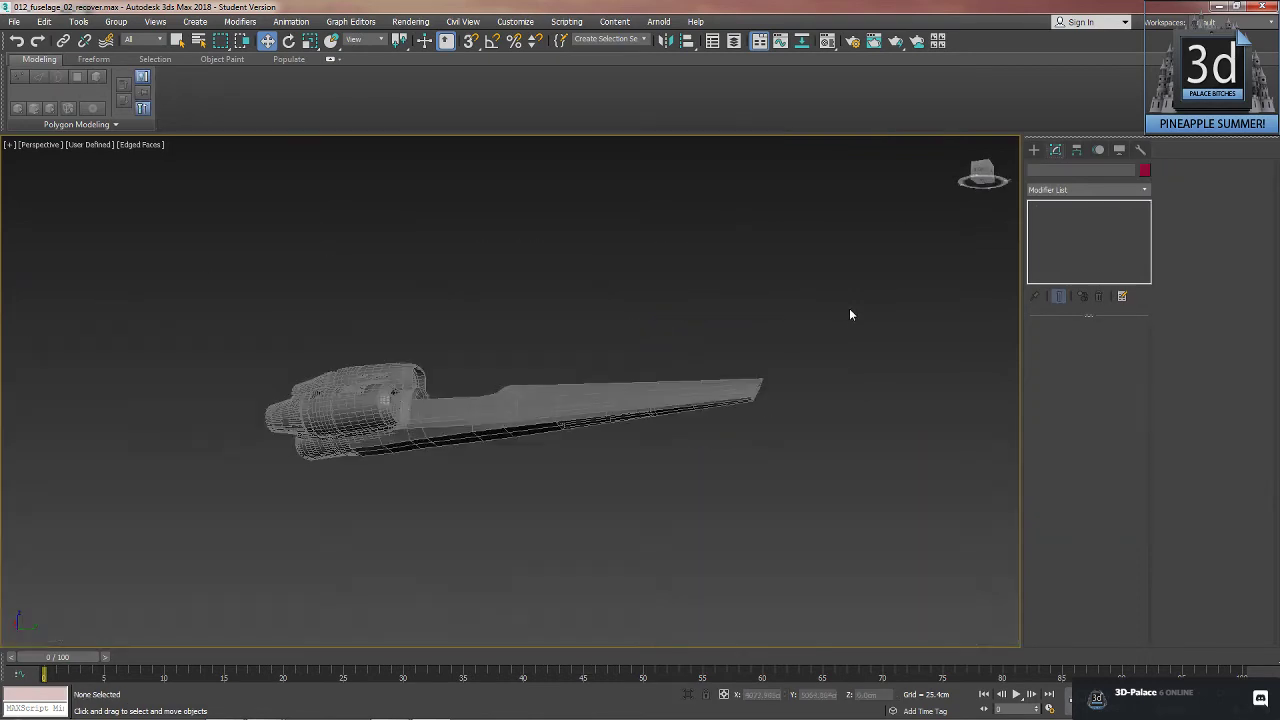
pyautogui.keyDown('alt'); pyautogui.moveTo(703, 427); pyautogui.dragTo(847, 507, button='middle'); pyautogui.keyUp('alt')
pyautogui.keyDown('alt'); pyautogui.moveTo(566, 496); pyautogui.dragTo(699, 388, button='middle'); pyautogui.keyUp('alt')
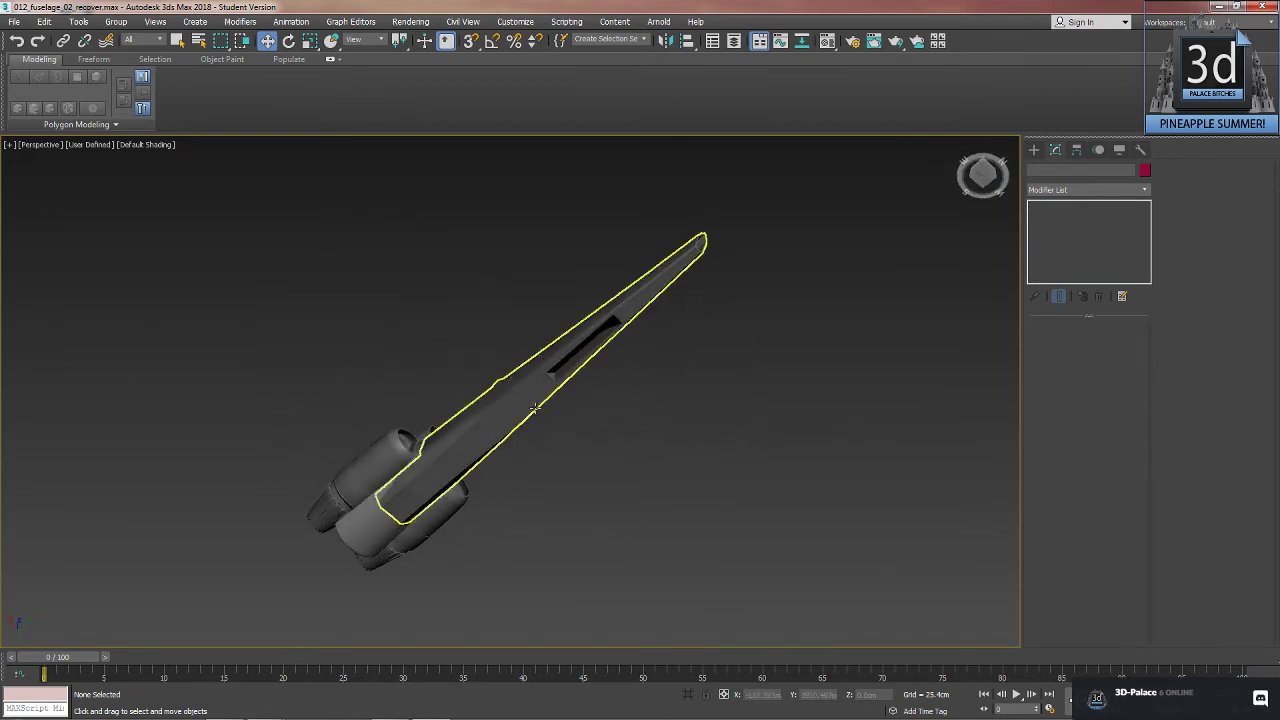
pyautogui.keyDown('alt'); pyautogui.moveTo(536, 408); pyautogui.dragTo(573, 540, button='middle'); pyautogui.keyUp('alt')
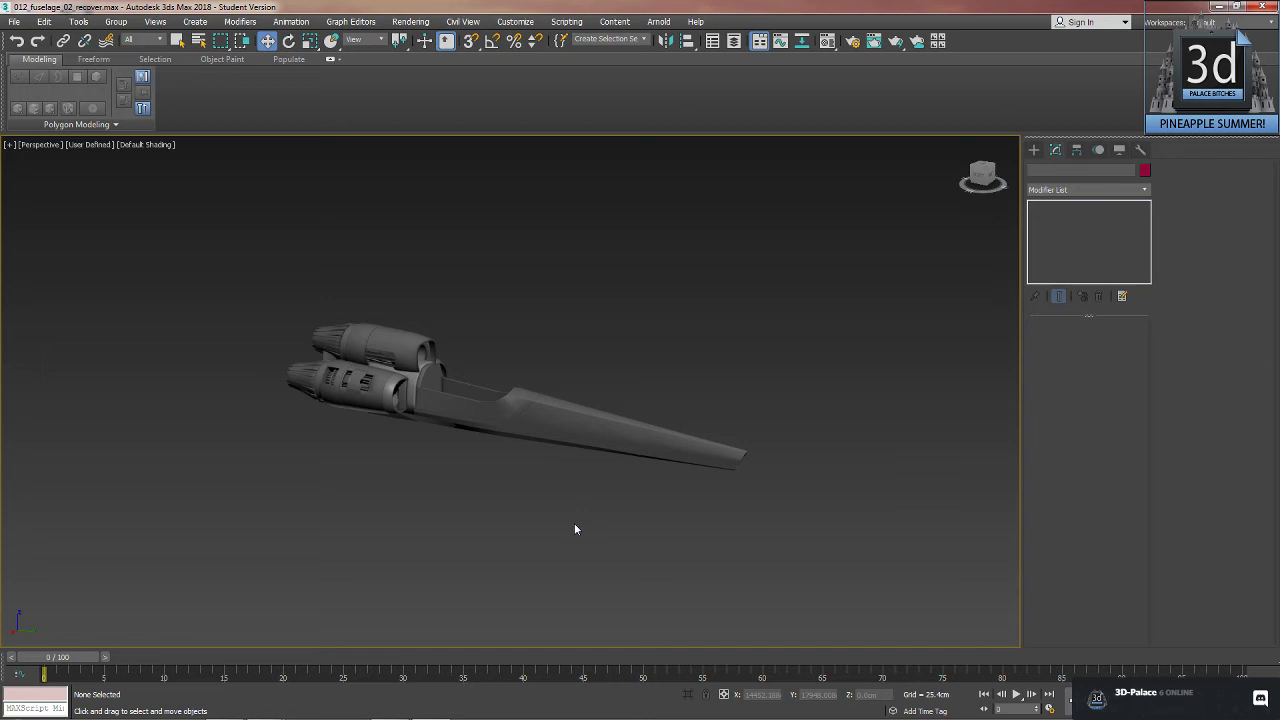
pyautogui.click(14, 21)
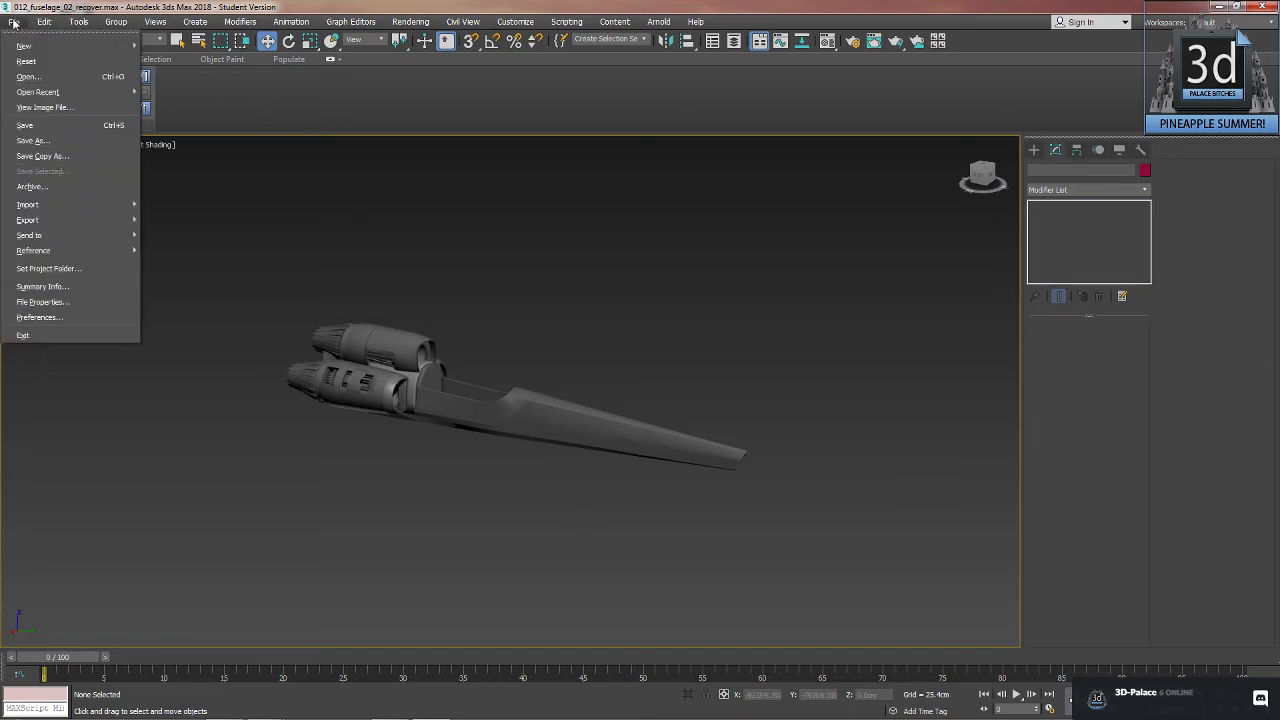
pyautogui.click(60, 144)
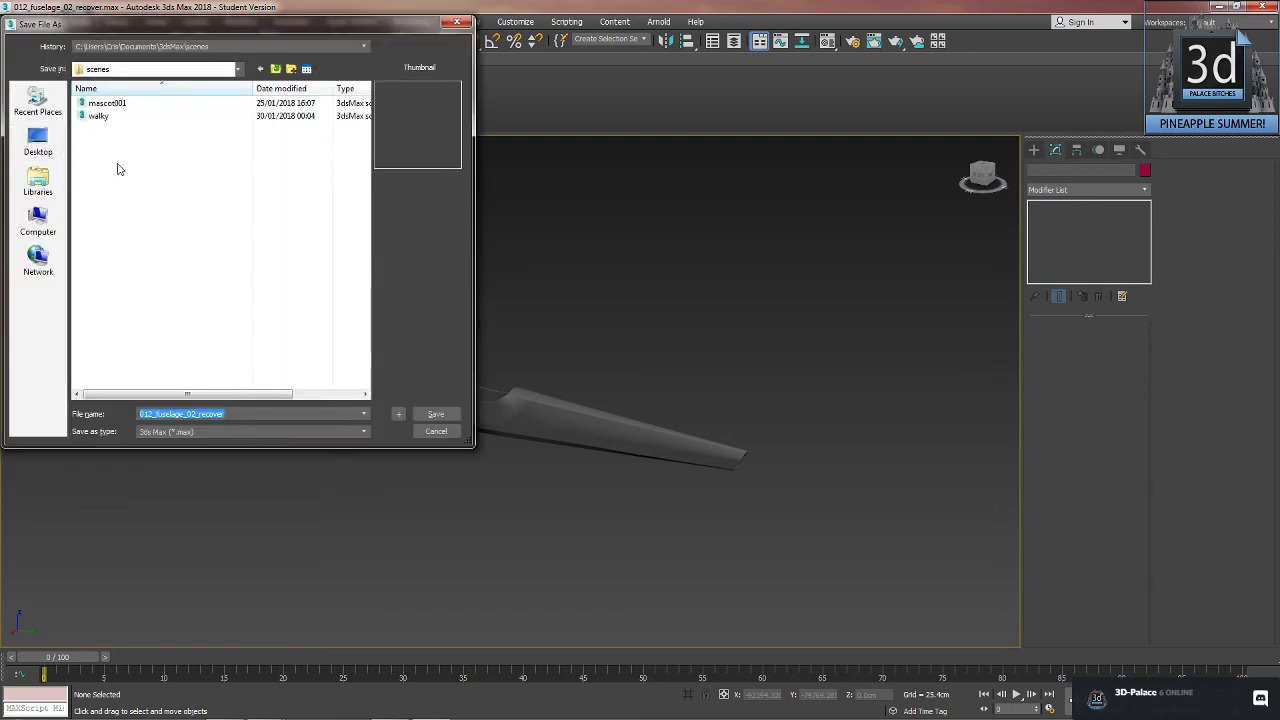
pyautogui.write('01')
pyautogui.write('fuse')
pyautogui.press('Return')
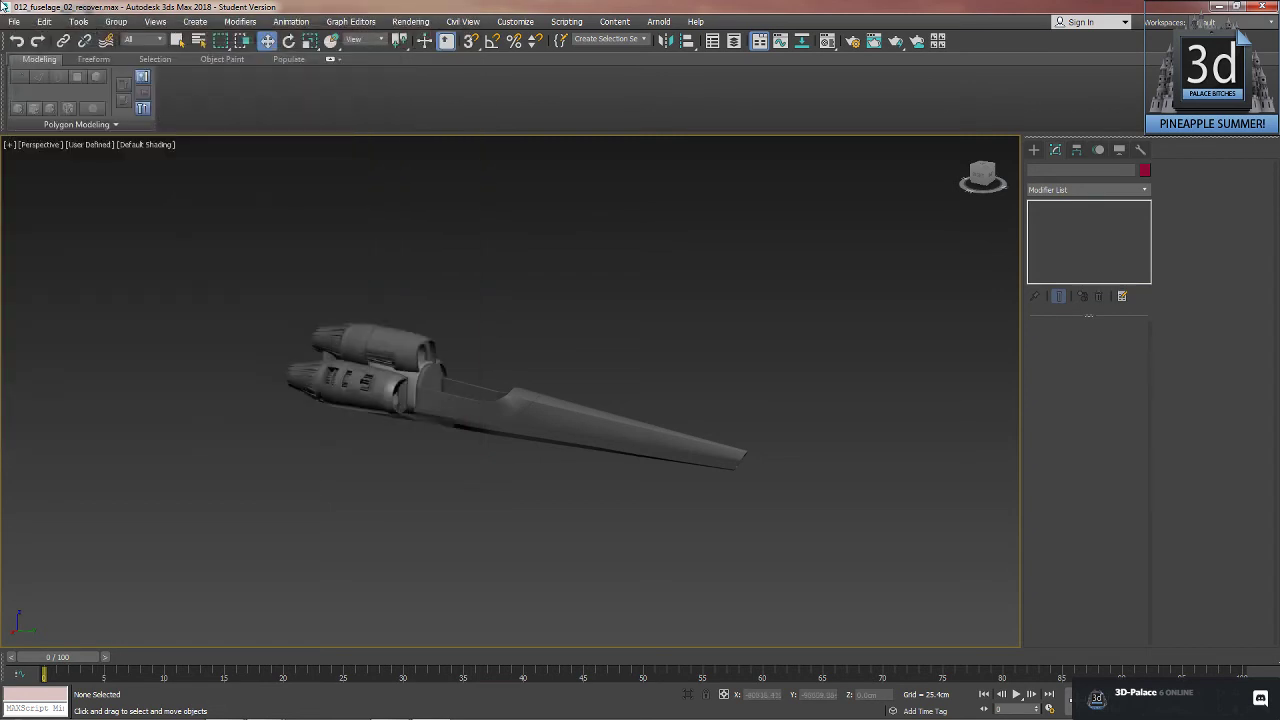
# - Save the scene under the new name 013_fuselage_03 in the E:\DEVELOPMENT\Viper_v3 folder
pyautogui.click(14, 21)
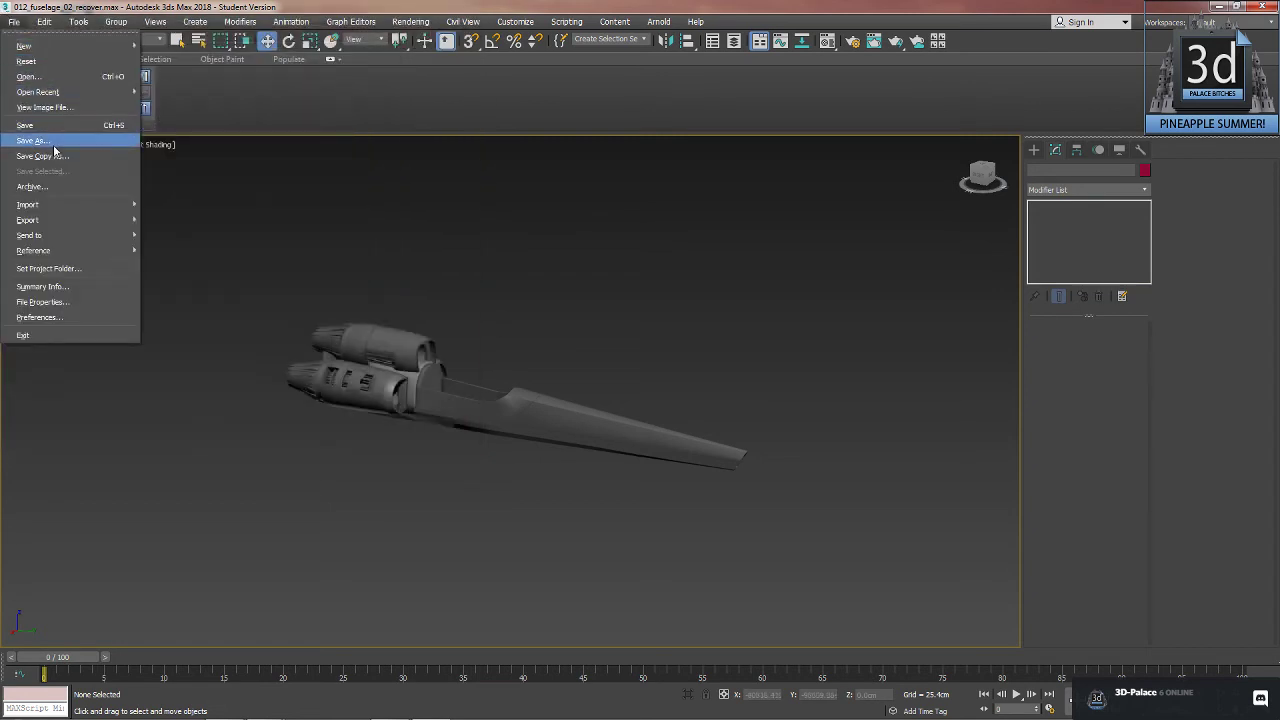
pyautogui.click(54, 147)
pyautogui.click(238, 47)
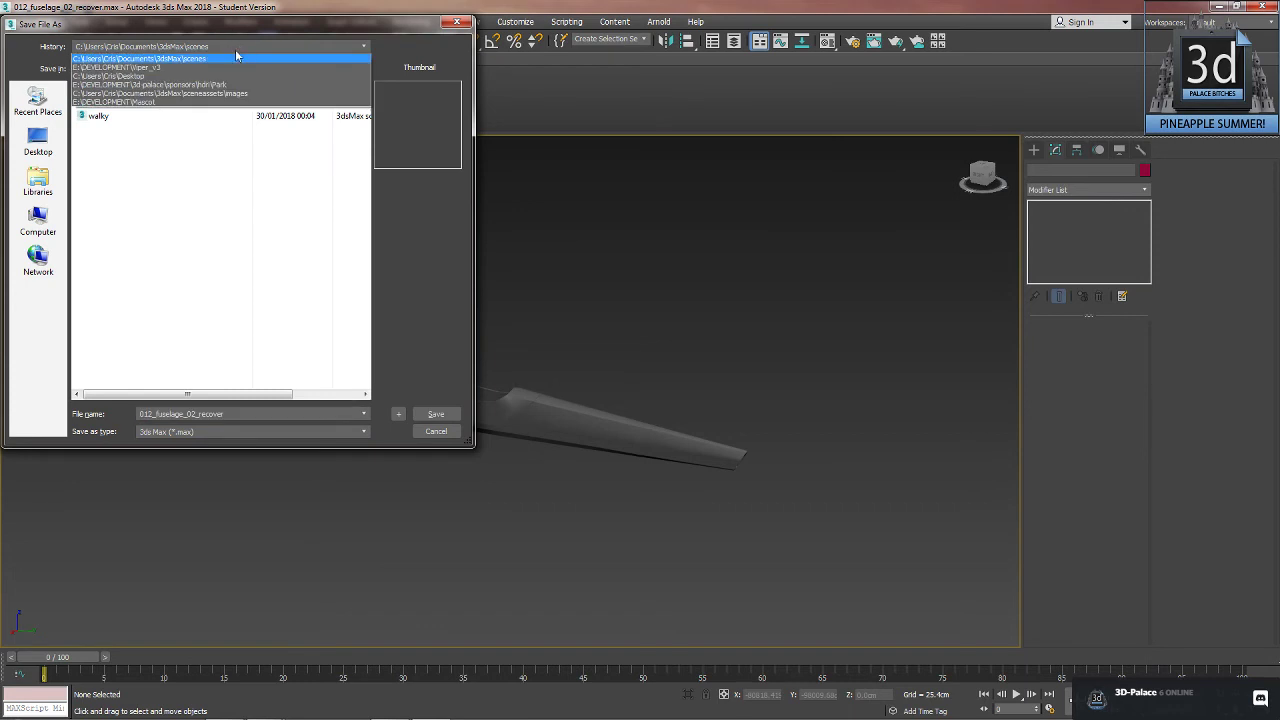
pyautogui.click(226, 68)
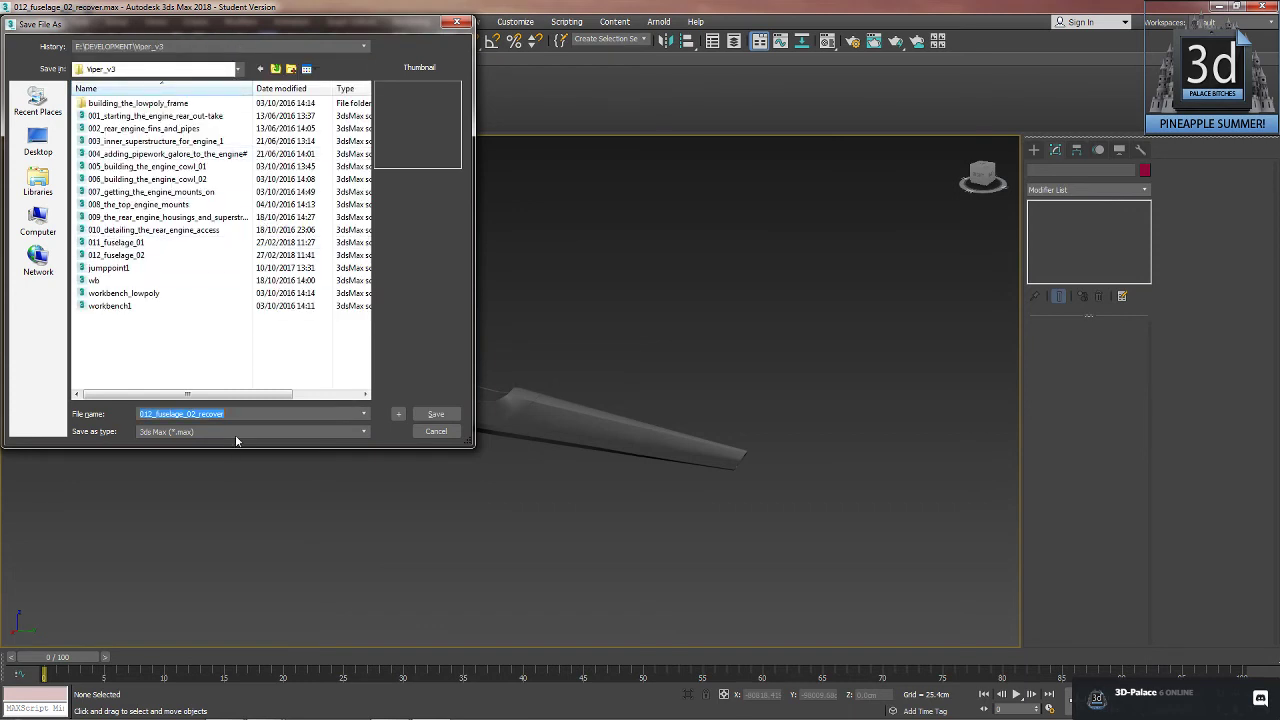
pyautogui.write('013_fuselage_0')
pyautogui.press('Return')
pyautogui.press('Return')
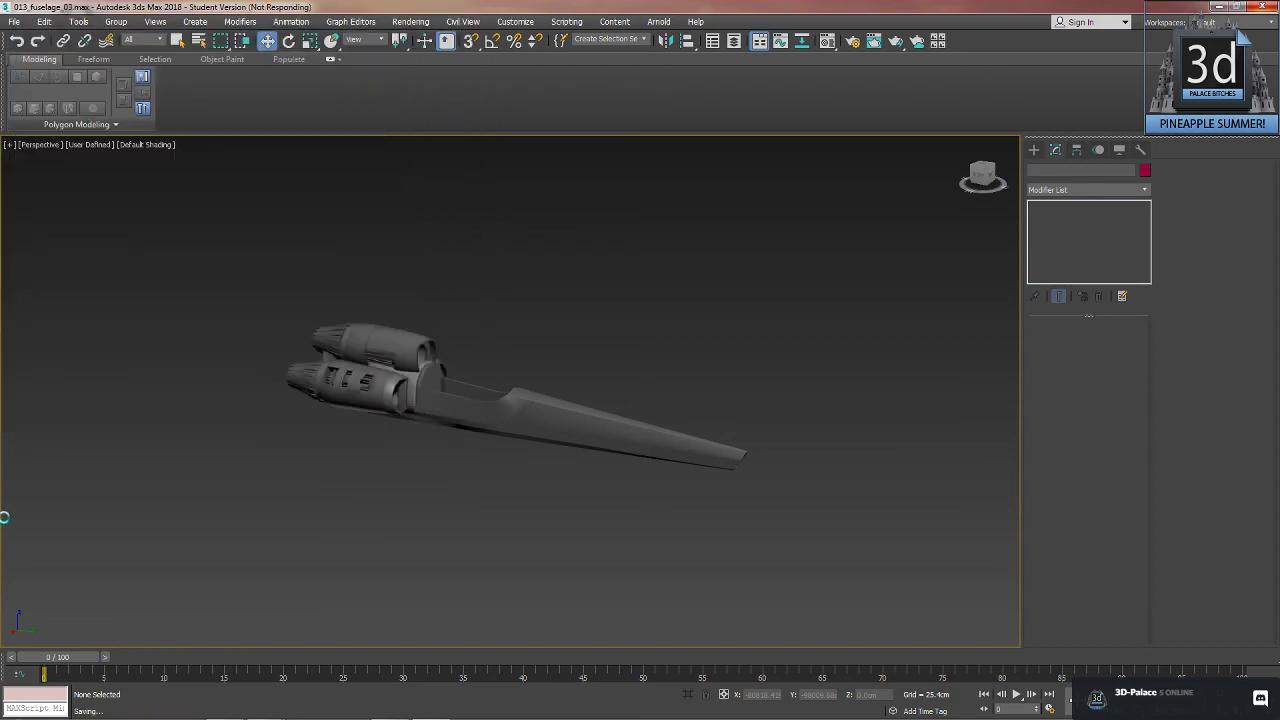